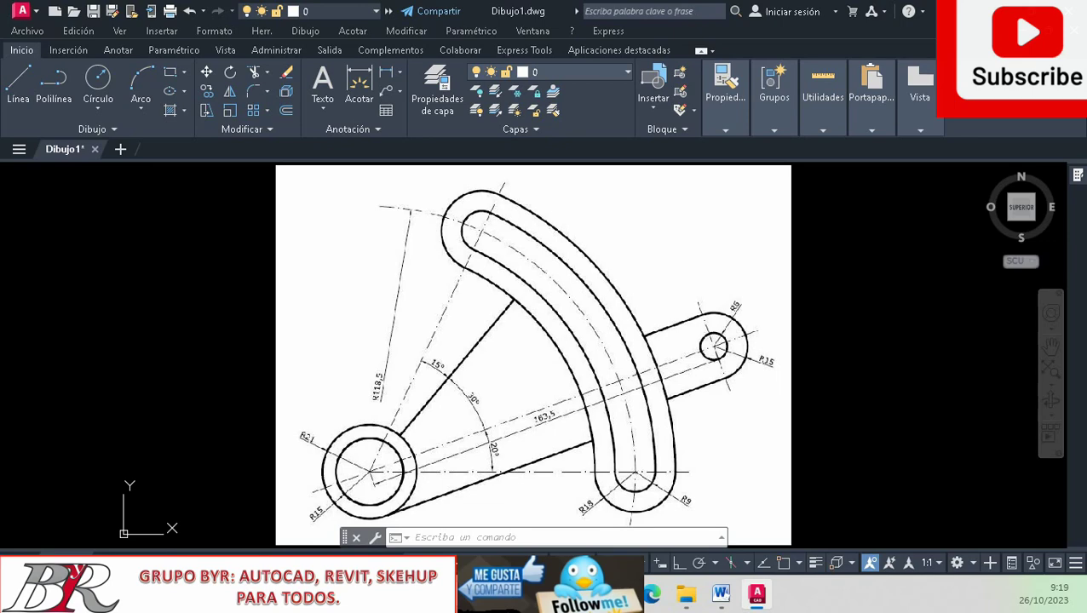
Zoom and pan around the reference image to inspect the curved link part
scroll(503, 430, "down", 2)
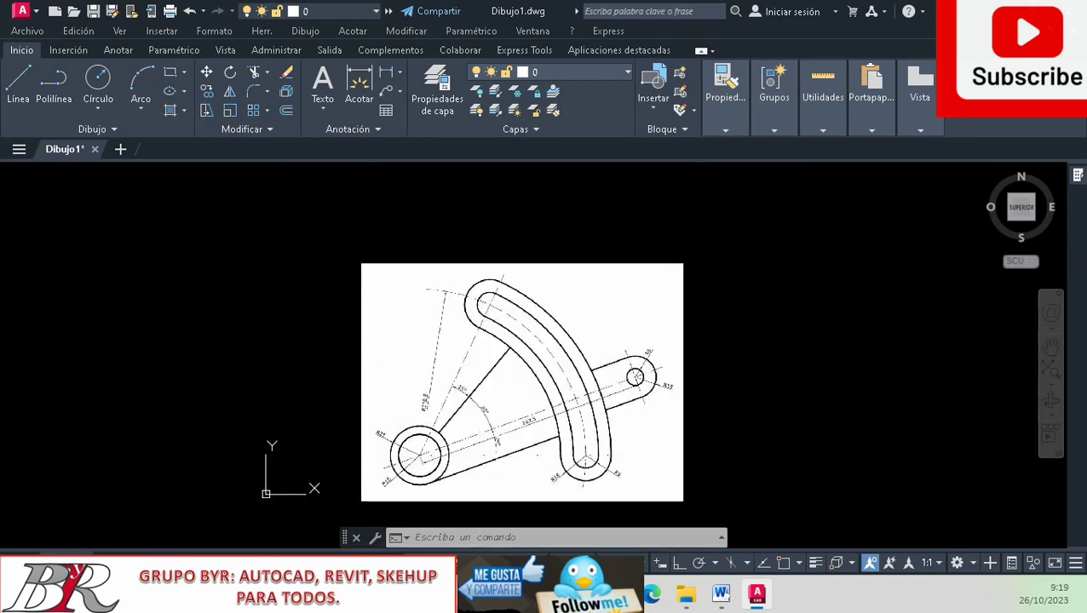
scroll(495, 438, "up", 2)
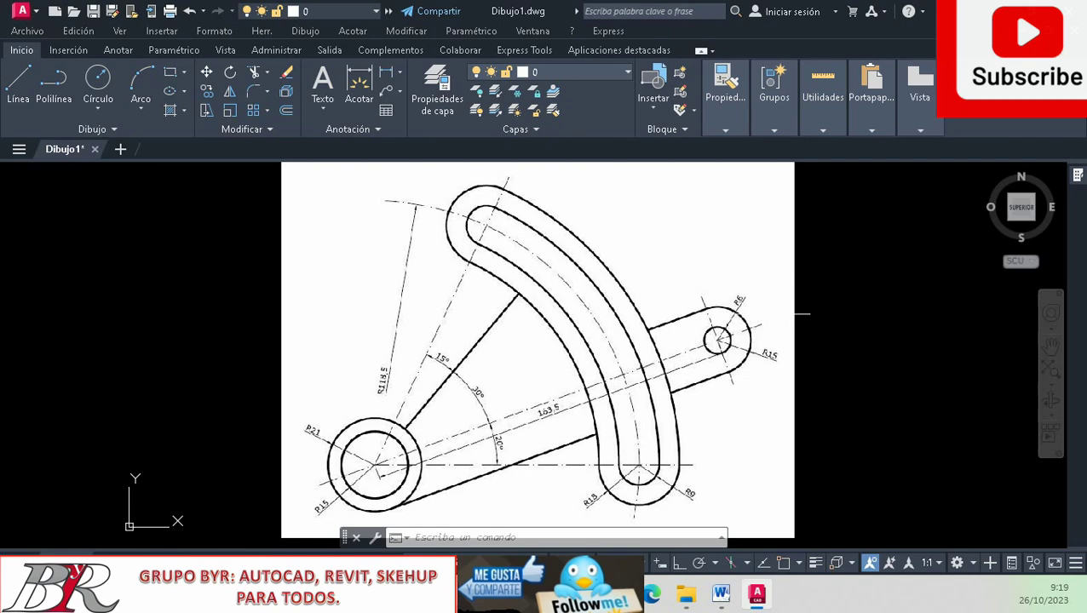
scroll(381, 479, "up", 2)
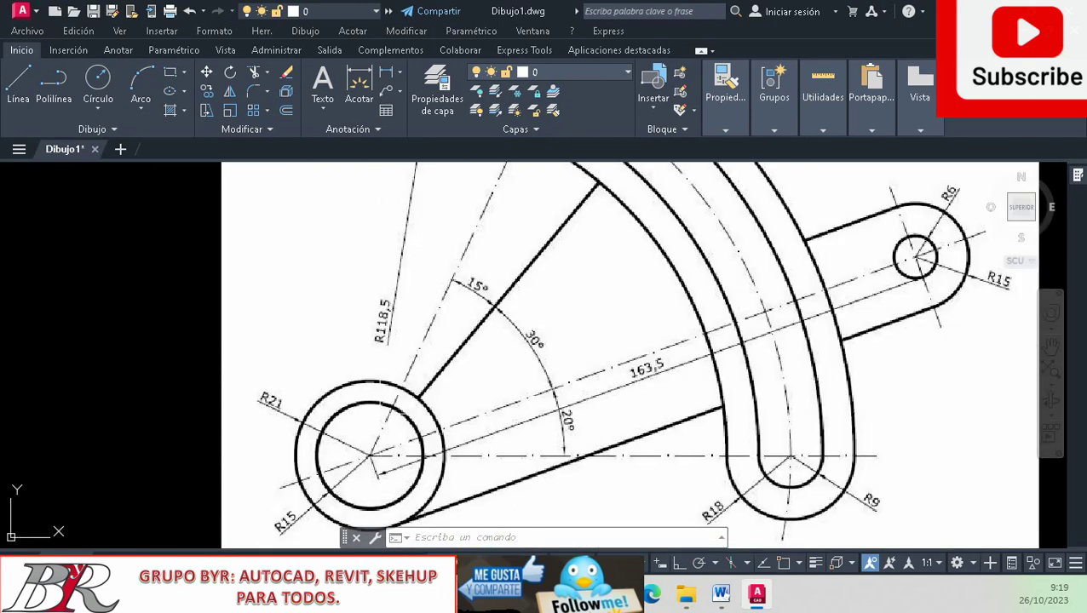
scroll(373, 414, "down", 2)
left_click(340, 396)
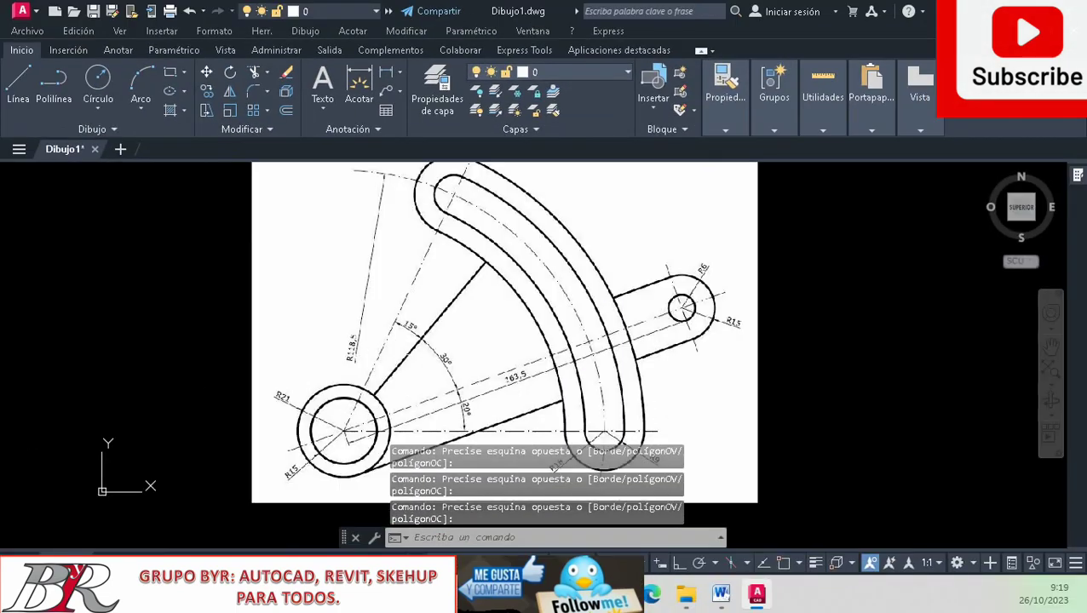
scroll(370, 369, "up", 2)
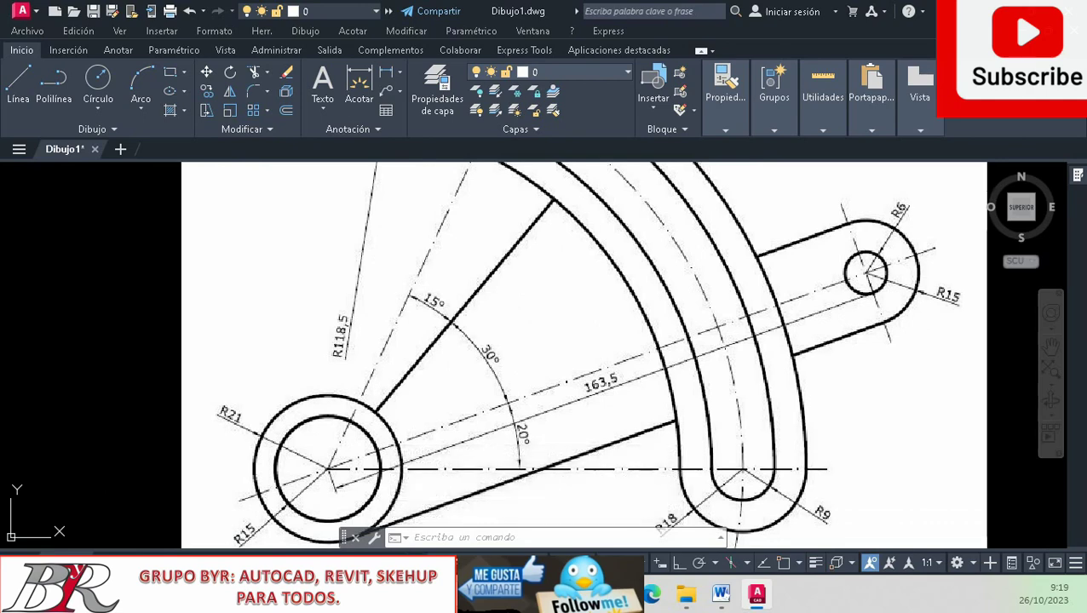
scroll(415, 285, "down", 2)
scroll(415, 284, "down", 4)
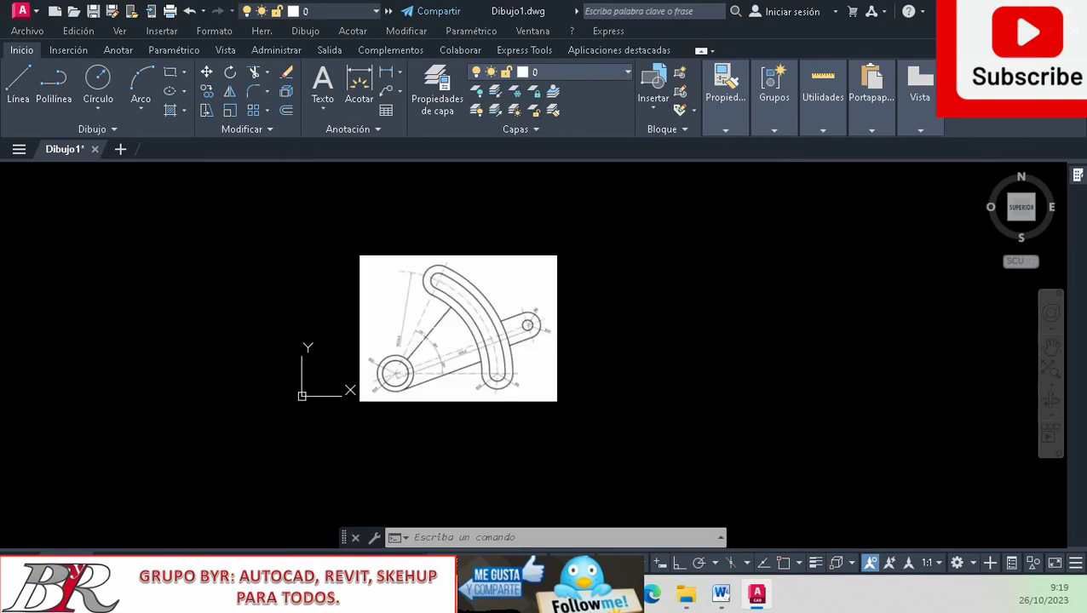
scroll(438, 259, "up", 2)
scroll(438, 259, "up", 4)
scroll(508, 331, "up", 3)
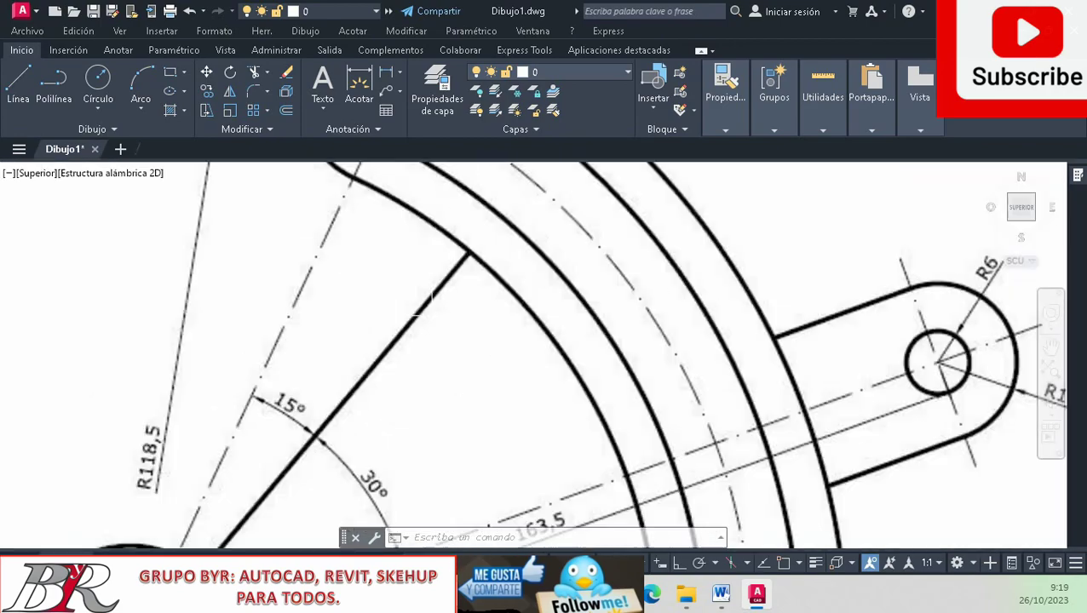
scroll(508, 331, "down", 3)
scroll(431, 306, "down", 5)
scroll(434, 306, "up", 4)
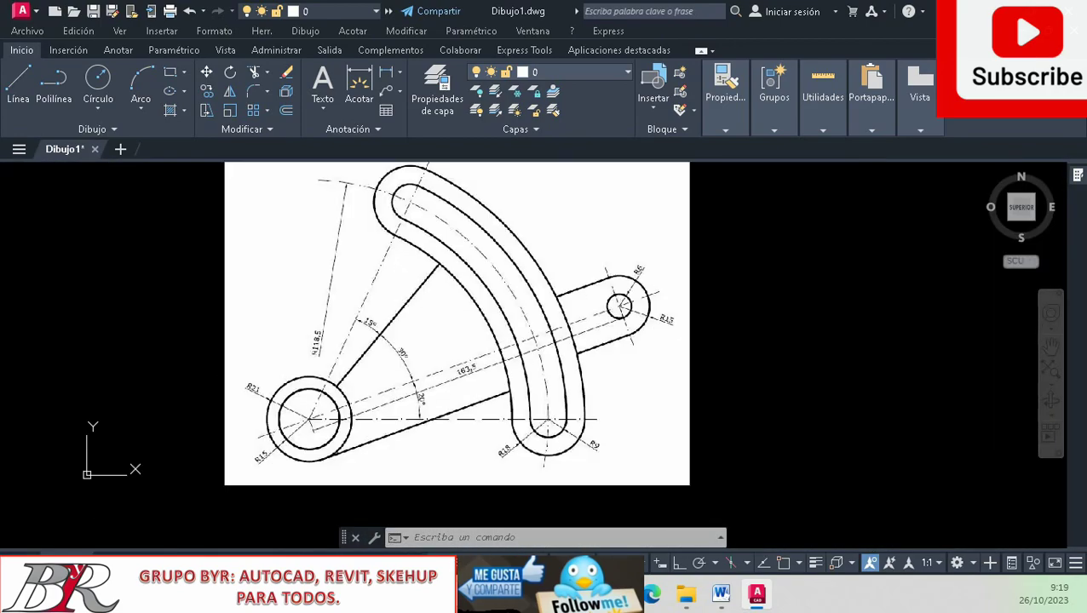
scroll(296, 324, "up", 4)
scroll(428, 326, "down", 4)
scroll(428, 325, "up", 4)
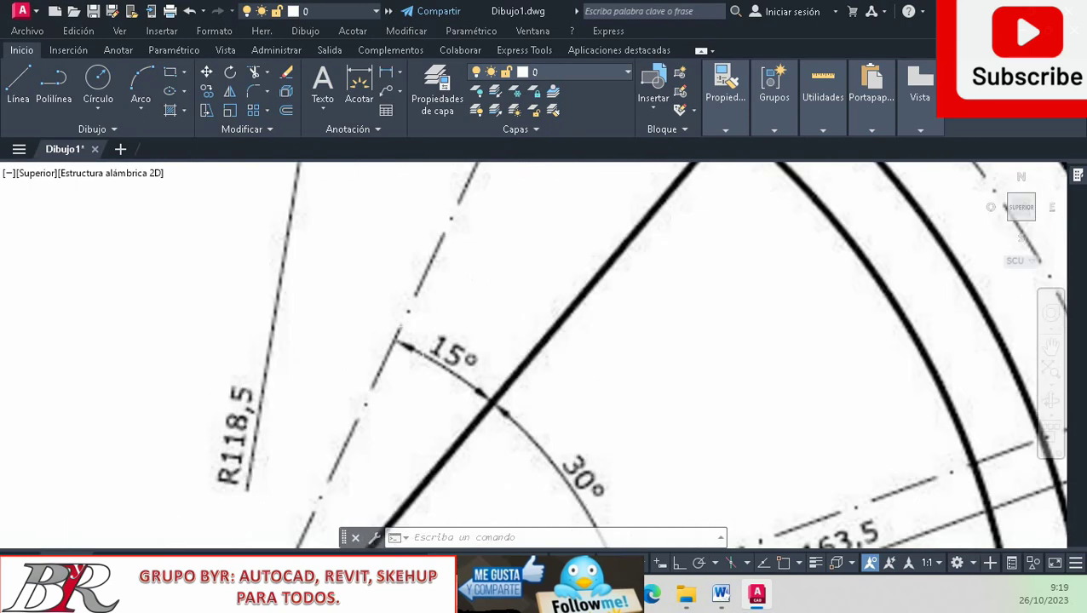
scroll(428, 325, "down", 6)
scroll(429, 325, "up", 3)
scroll(386, 341, "down", 2)
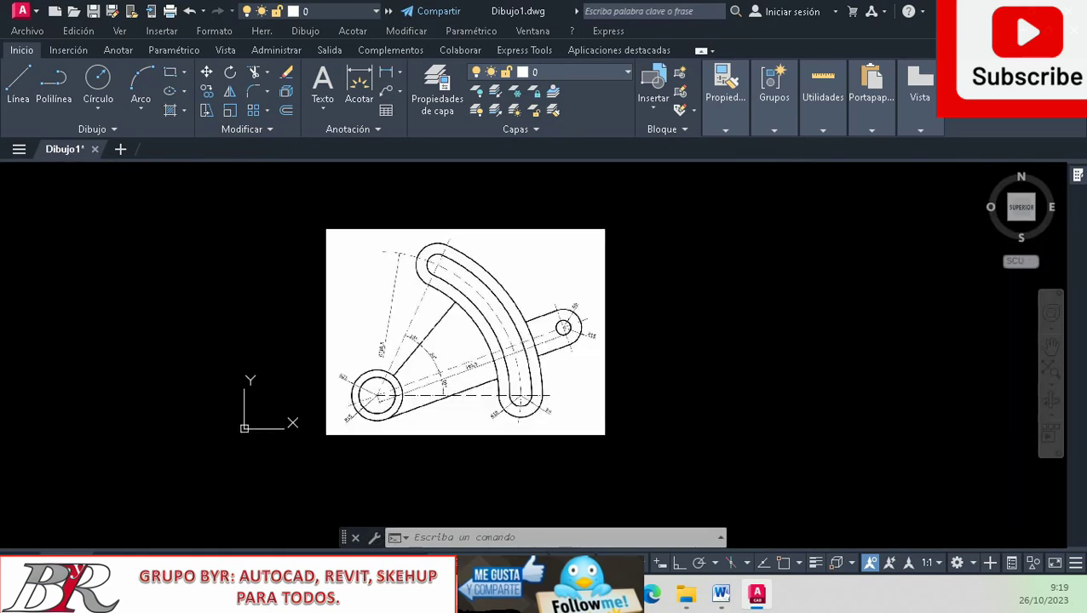
scroll(389, 274, "up", 5)
scroll(389, 275, "up", 2)
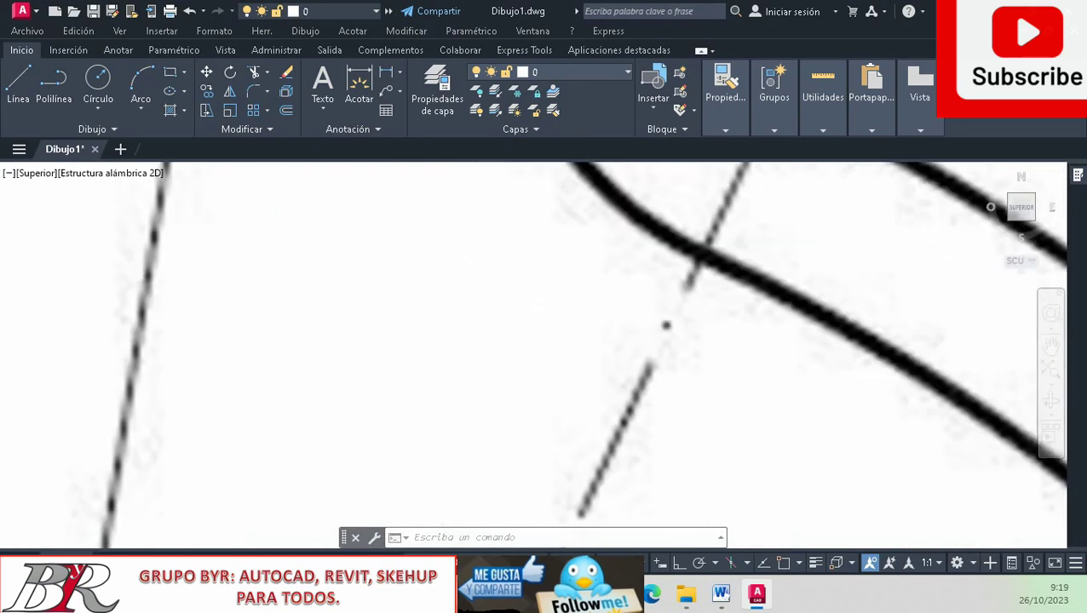
scroll(388, 274, "down", 2)
scroll(389, 274, "down", 1)
scroll(435, 341, "down", 5)
scroll(434, 341, "up", 5)
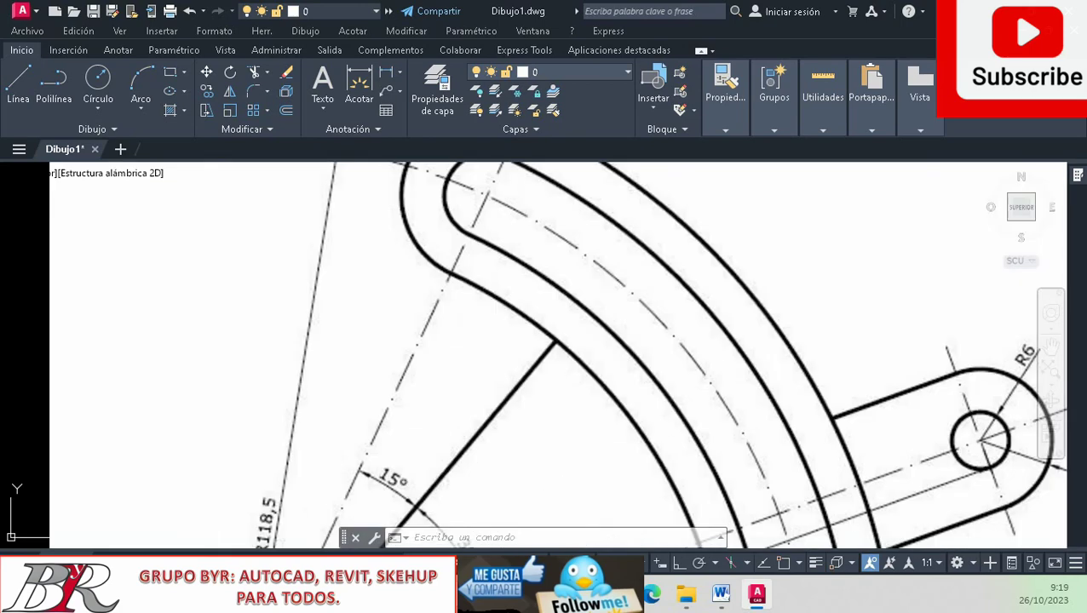
scroll(434, 341, "up", 3)
scroll(472, 337, "down", 2)
scroll(472, 337, "down", 3)
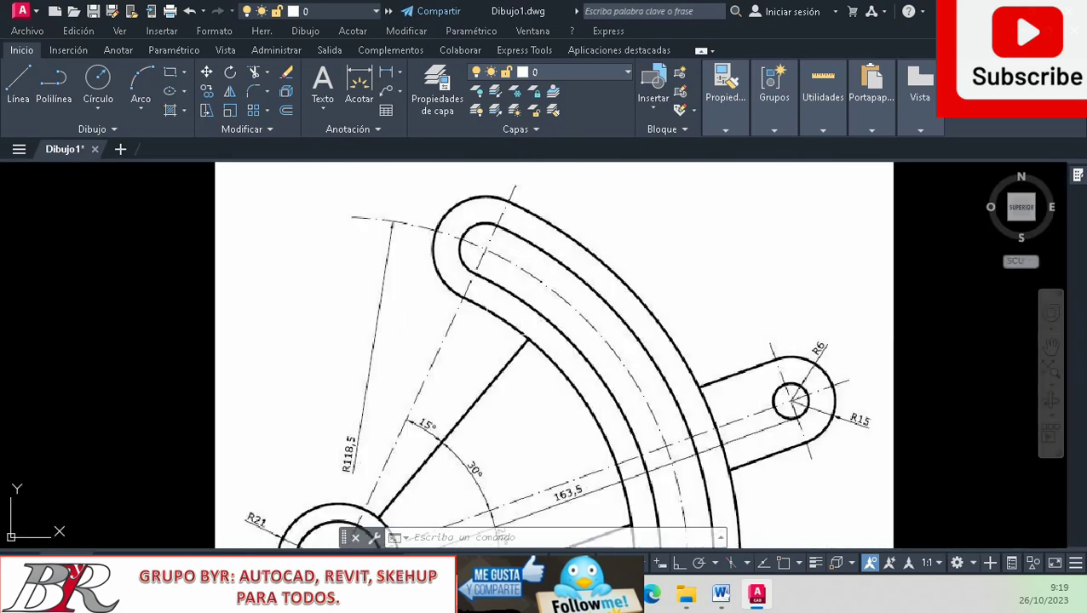
scroll(489, 332, "down", 5)
scroll(489, 332, "down", 1)
scroll(489, 332, "up", 5)
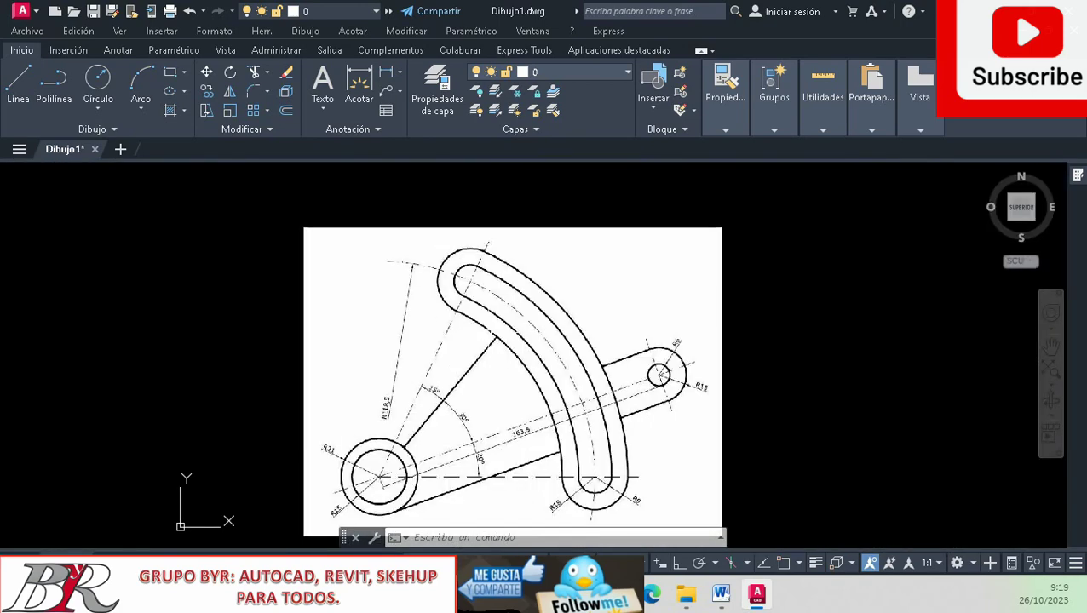
scroll(489, 332, "up", 6)
scroll(488, 332, "down", 2)
scroll(489, 332, "down", 2)
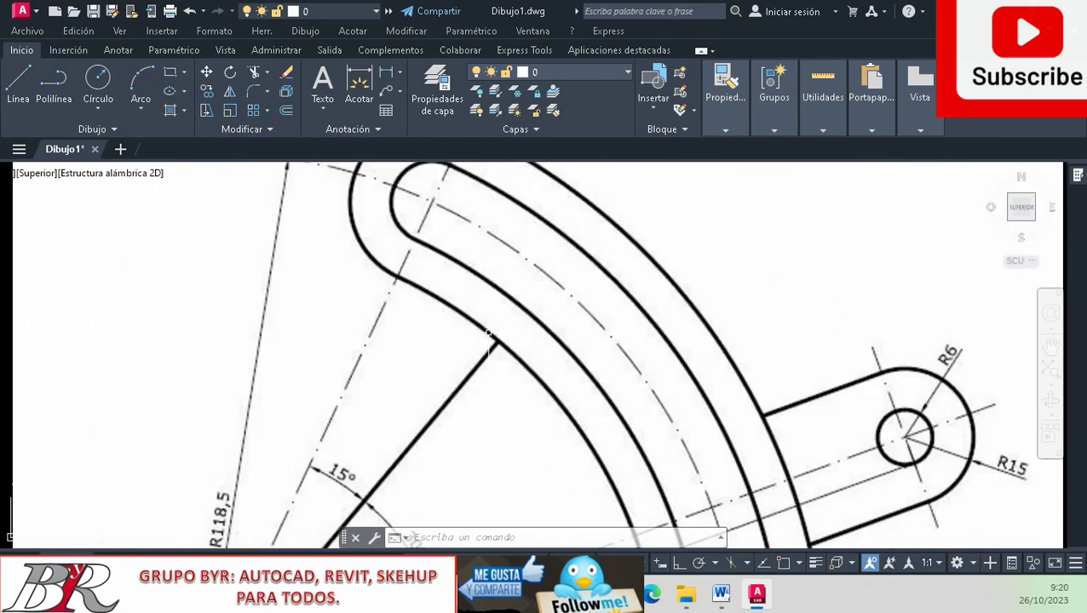
scroll(489, 332, "down", 4)
scroll(464, 338, "up", 4)
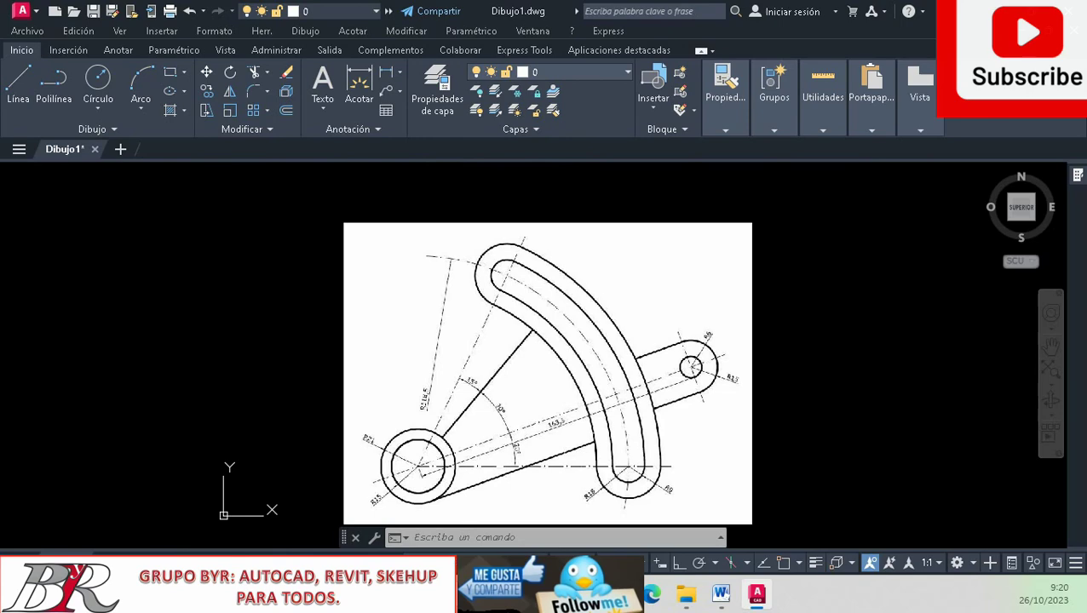
scroll(477, 407, "up", 2)
scroll(515, 338, "down", 4)
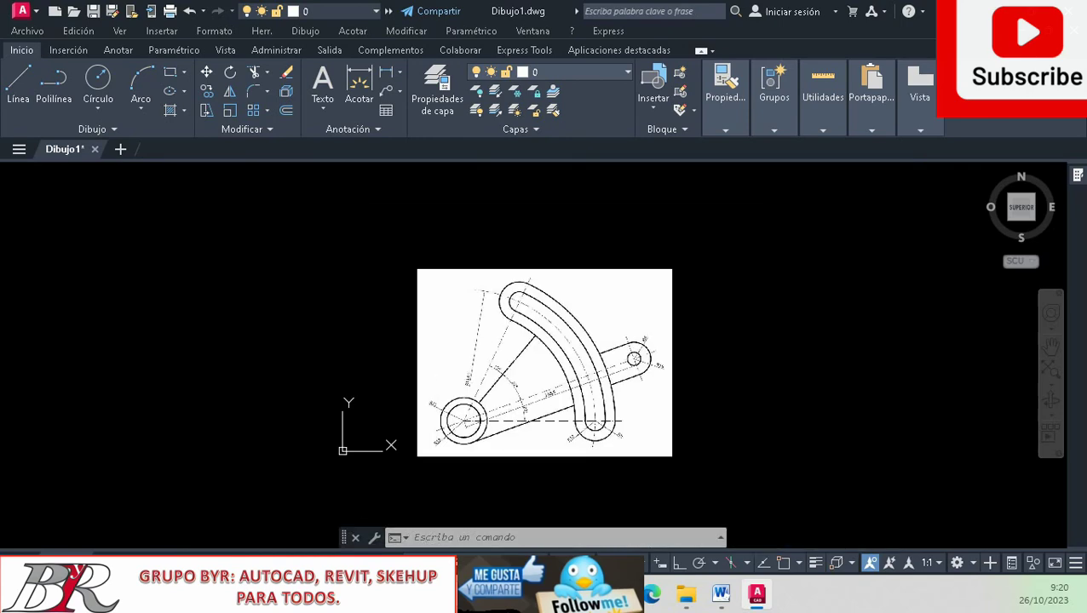
scroll(440, 422, "up", 2)
scroll(440, 423, "up", 2)
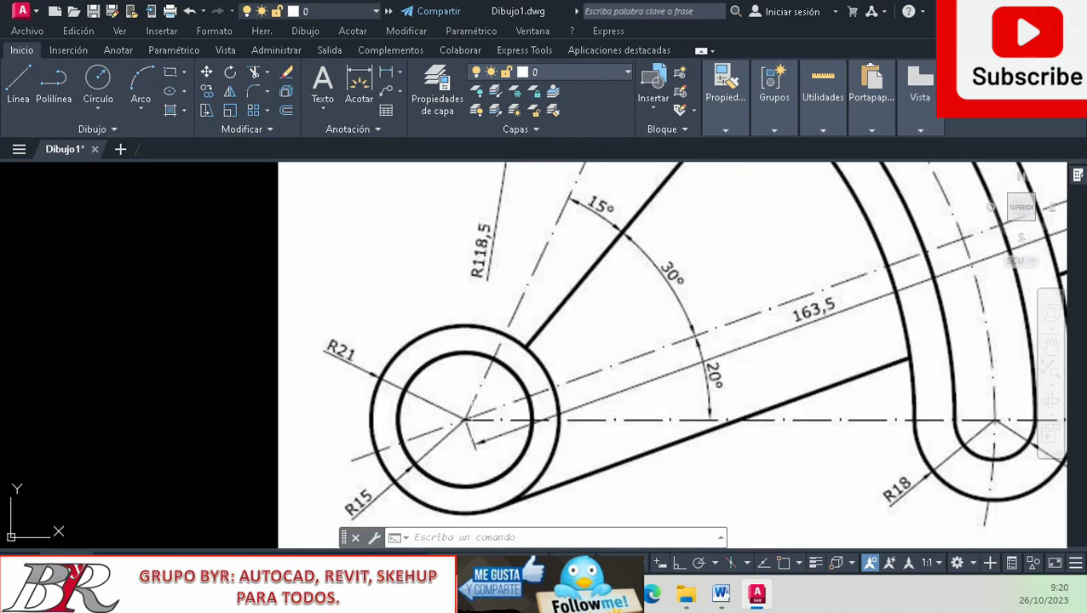
scroll(556, 415, "down", 2)
scroll(681, 323, "up", 2)
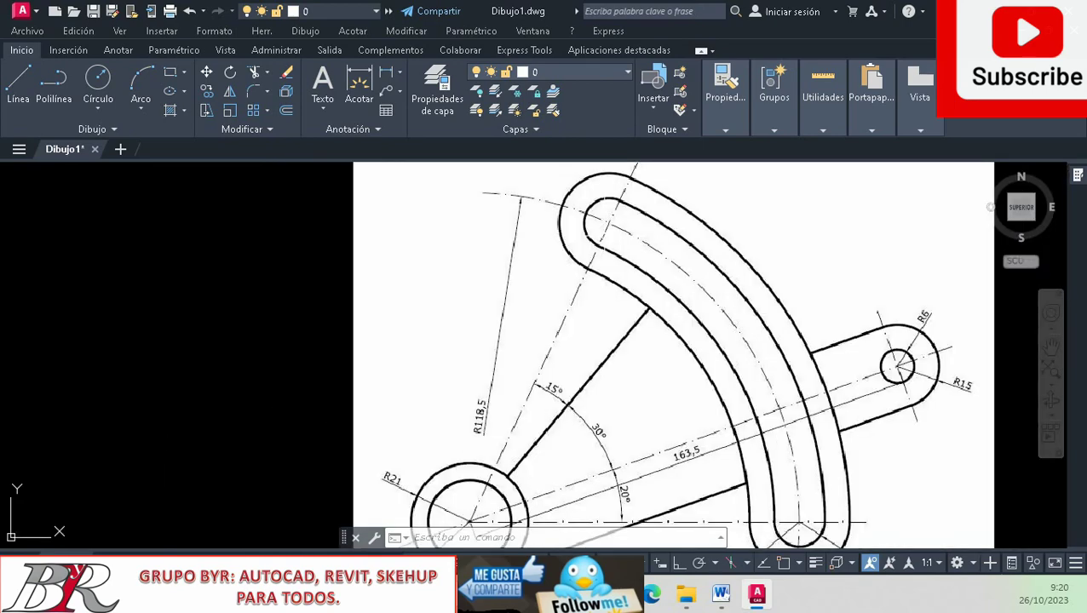
scroll(682, 324, "up", 2)
scroll(681, 323, "down", 1)
scroll(682, 323, "down", 4)
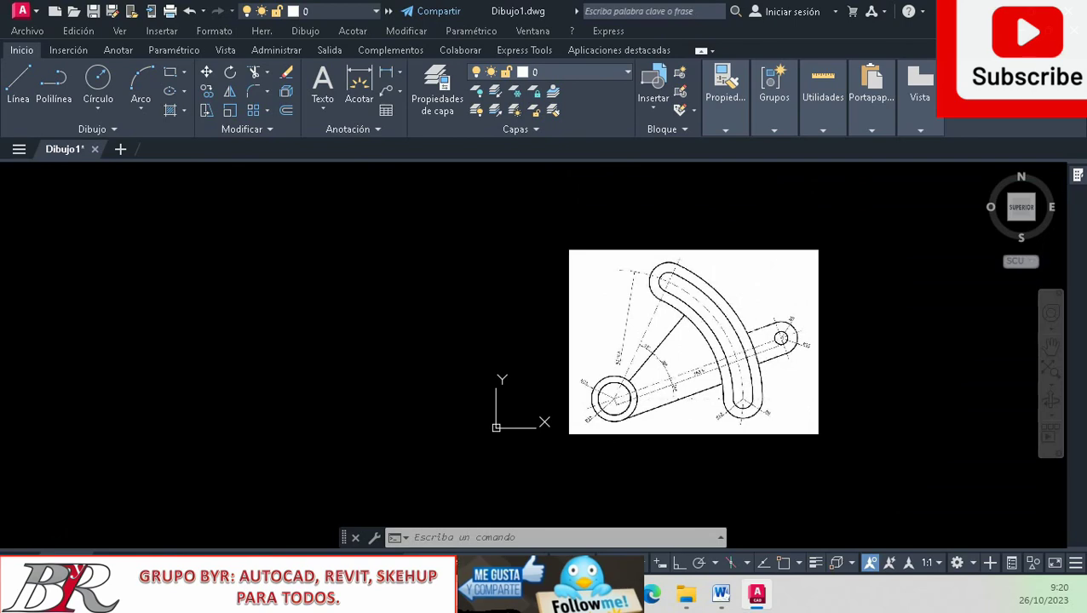
scroll(767, 337, "up", 2)
scroll(767, 336, "up", 2)
scroll(766, 337, "down", 2)
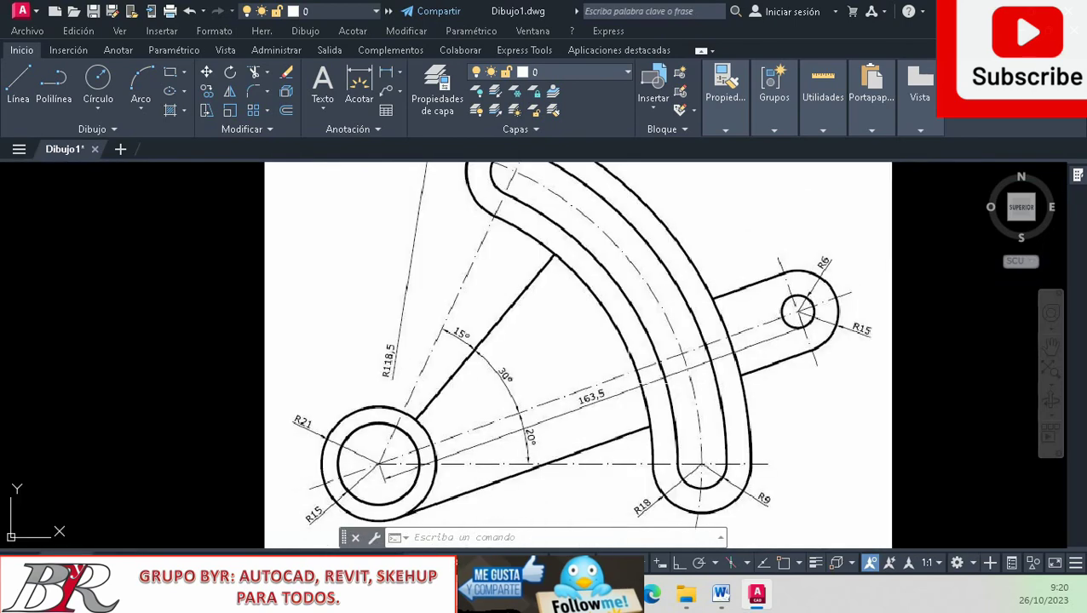
scroll(508, 433, "up", 2)
scroll(508, 433, "up", 2)
scroll(600, 413, "down", 1)
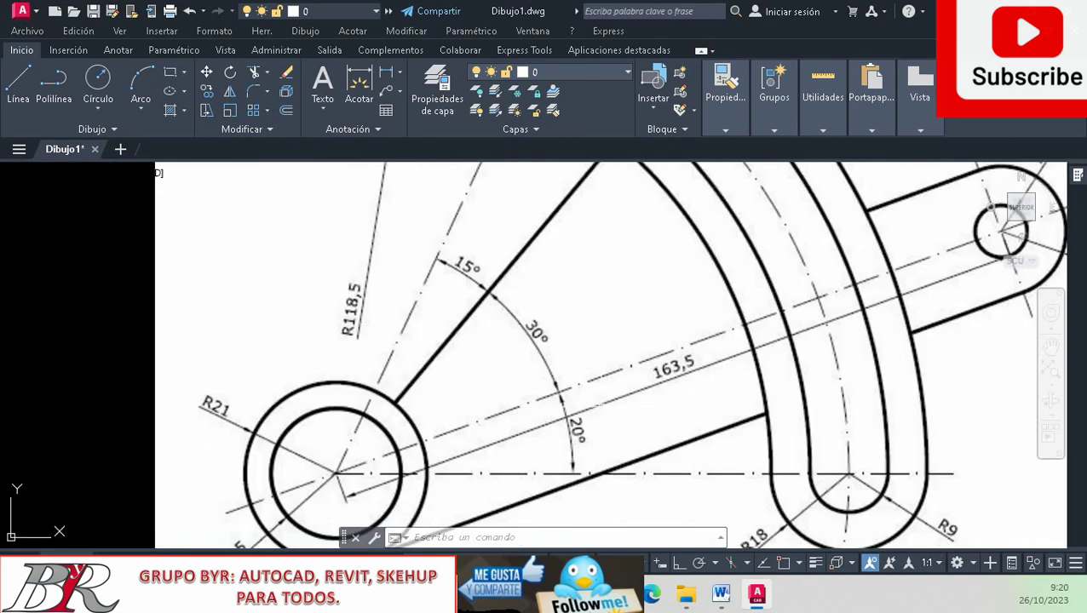
scroll(387, 396, "down", 1)
scroll(388, 395, "down", 1)
scroll(387, 396, "up", 1)
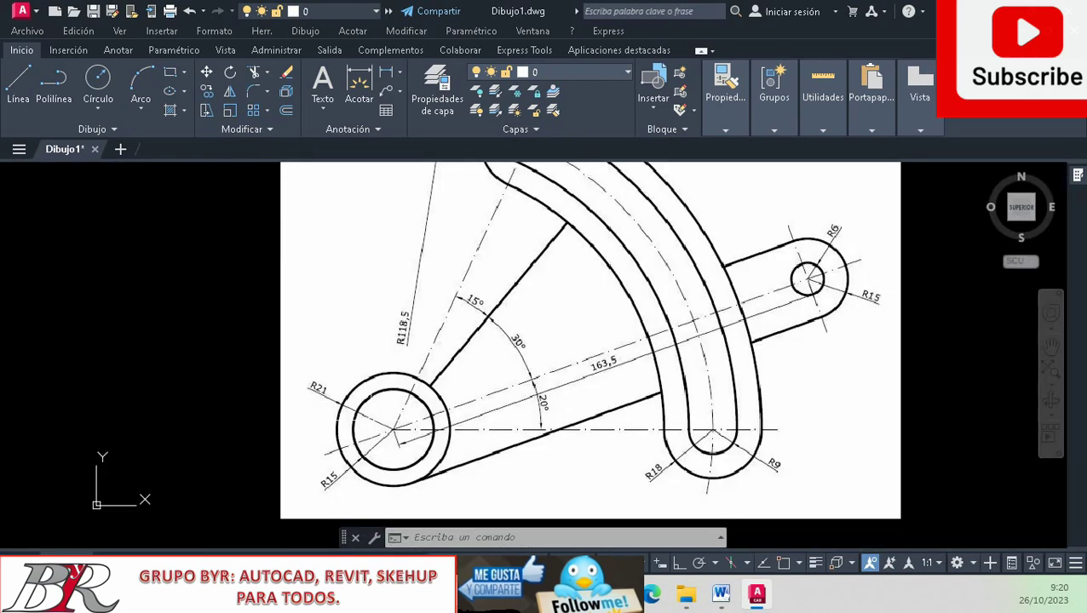
scroll(358, 413, "up", 3)
scroll(358, 413, "up", 1)
scroll(358, 413, "down", 4)
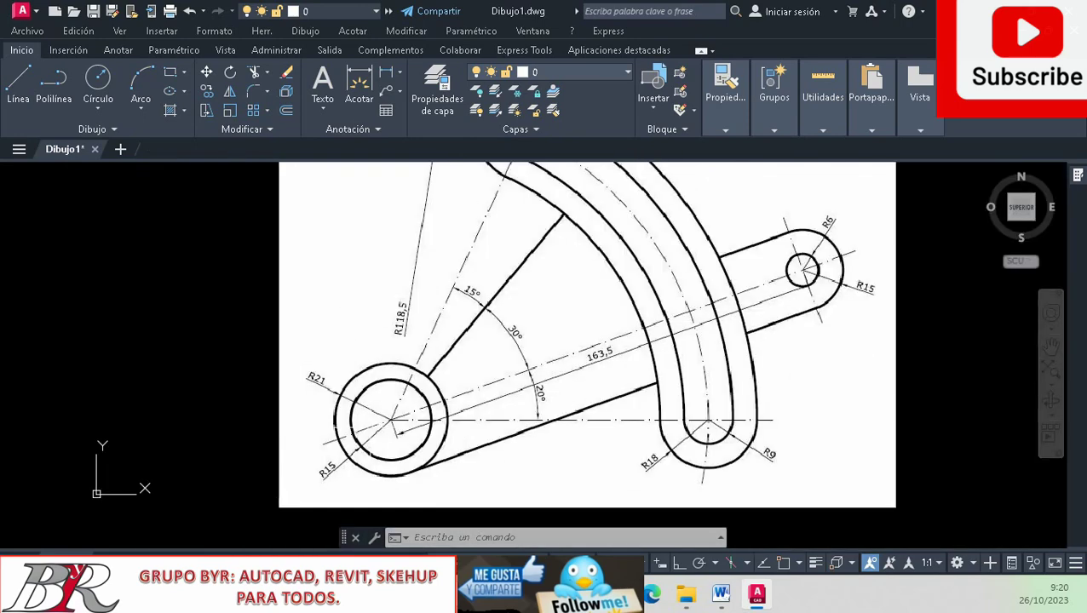
scroll(379, 413, "up", 1)
scroll(379, 413, "up", 1)
scroll(379, 413, "down", 1)
scroll(379, 413, "up", 1)
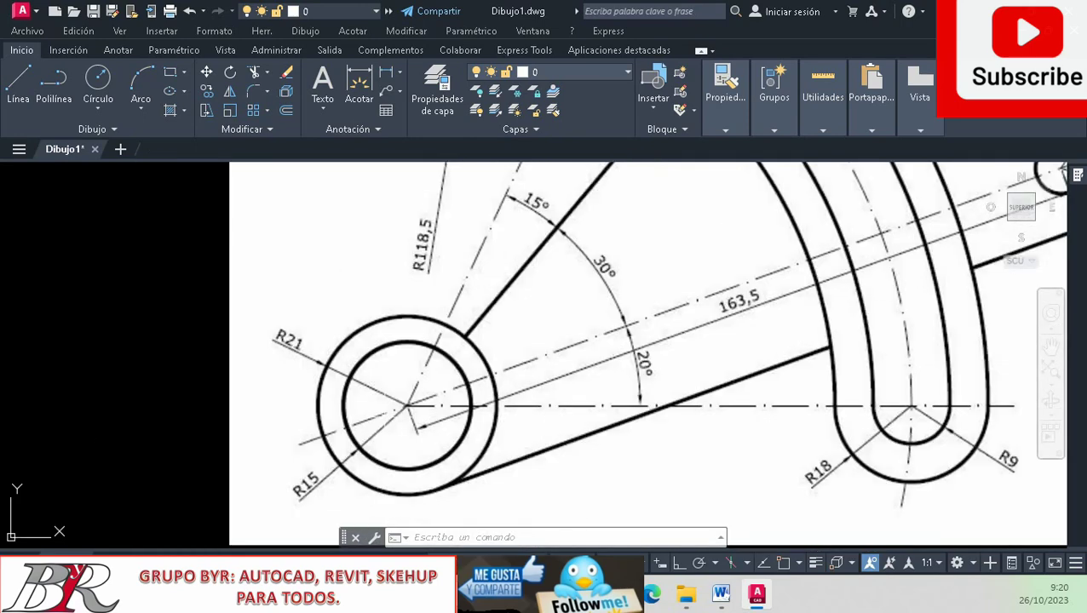
scroll(382, 396, "down", 4)
scroll(382, 396, "up", 2)
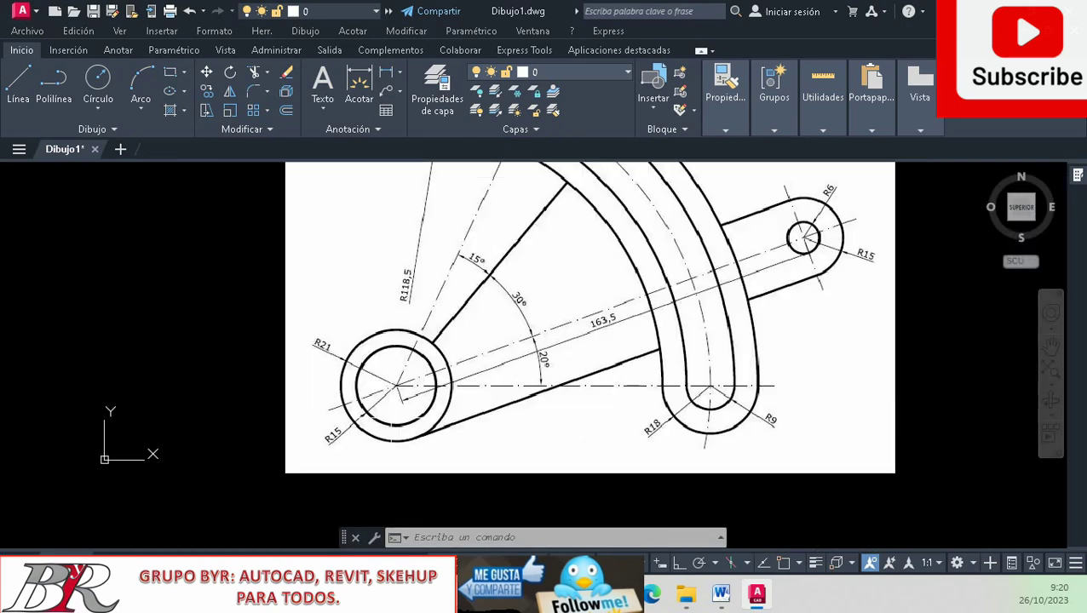
left_click(279, 302)
scroll(289, 273, "up", 2)
scroll(304, 262, "up", 3)
scroll(570, 363, "up", 1)
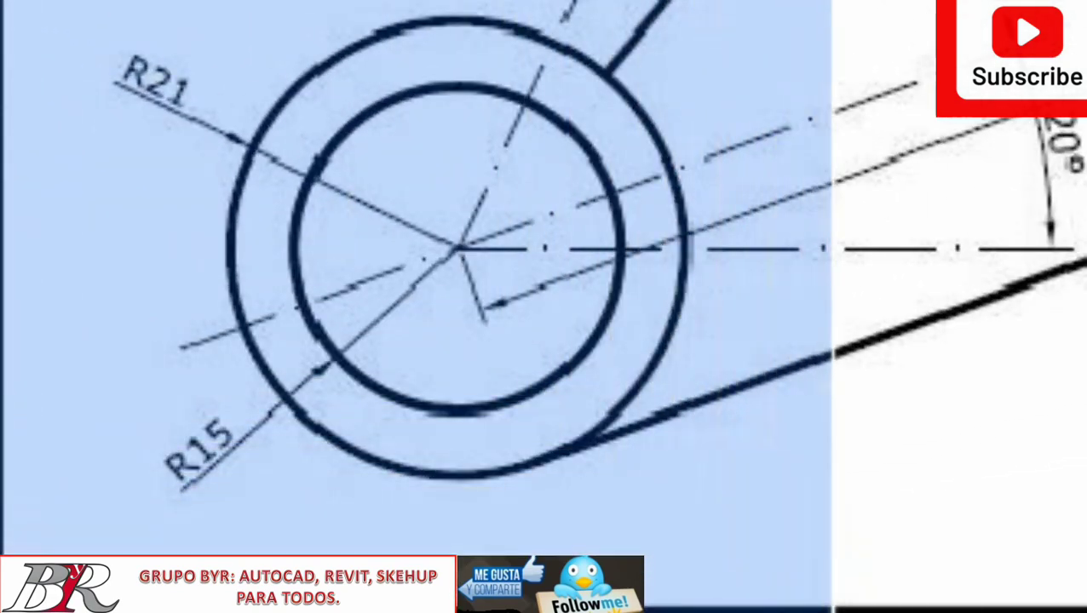
scroll(767, 545, "down", 3)
scroll(625, 534, "down", 2)
scroll(510, 497, "down", 1)
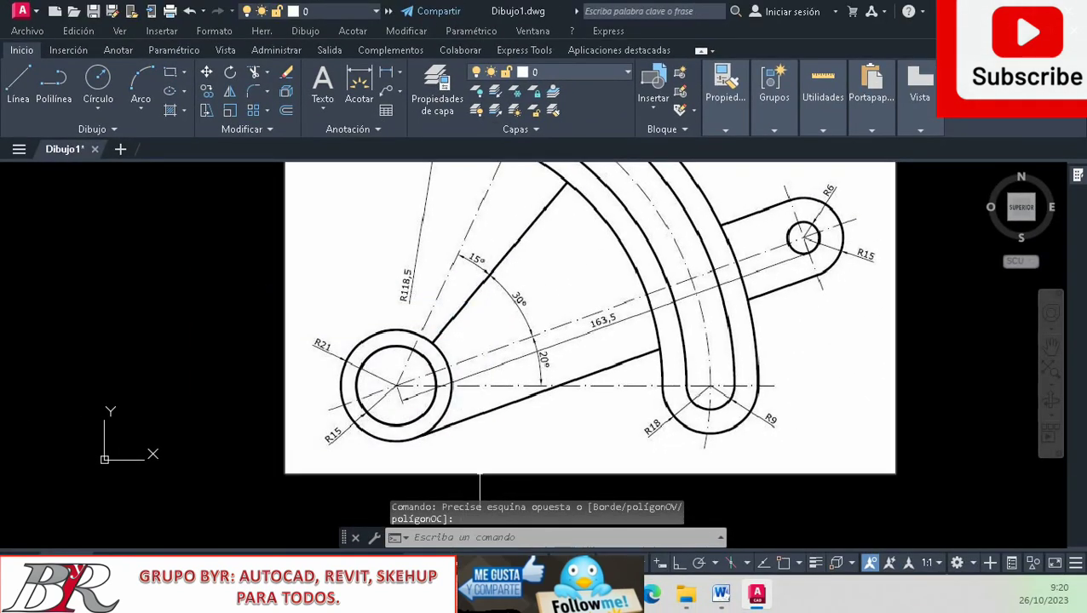
scroll(673, 410, "down", 2)
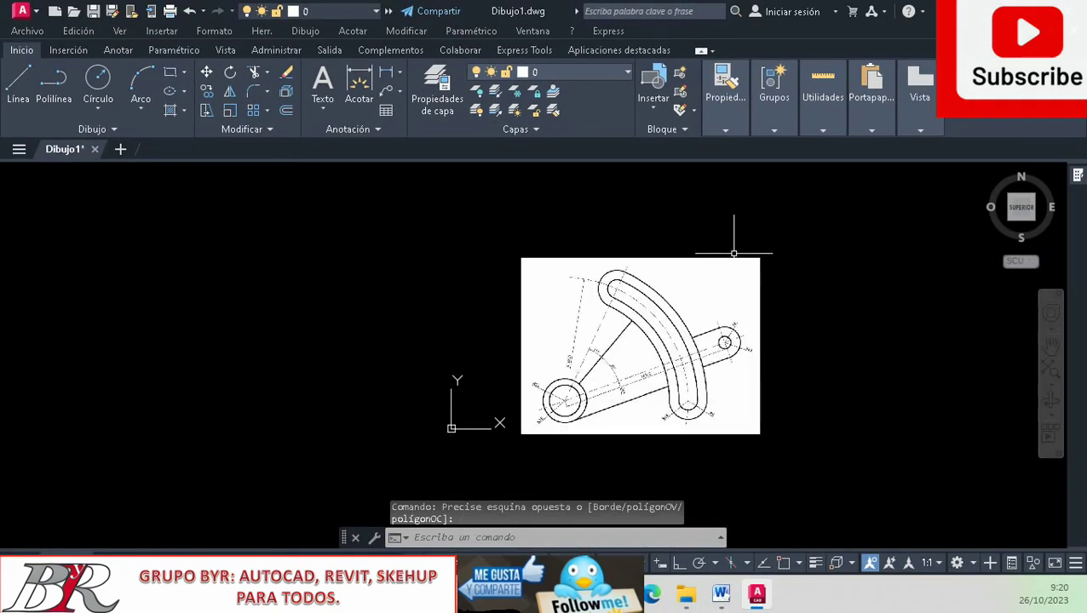
scroll(759, 388, "up", 4)
scroll(532, 369, "down", 4)
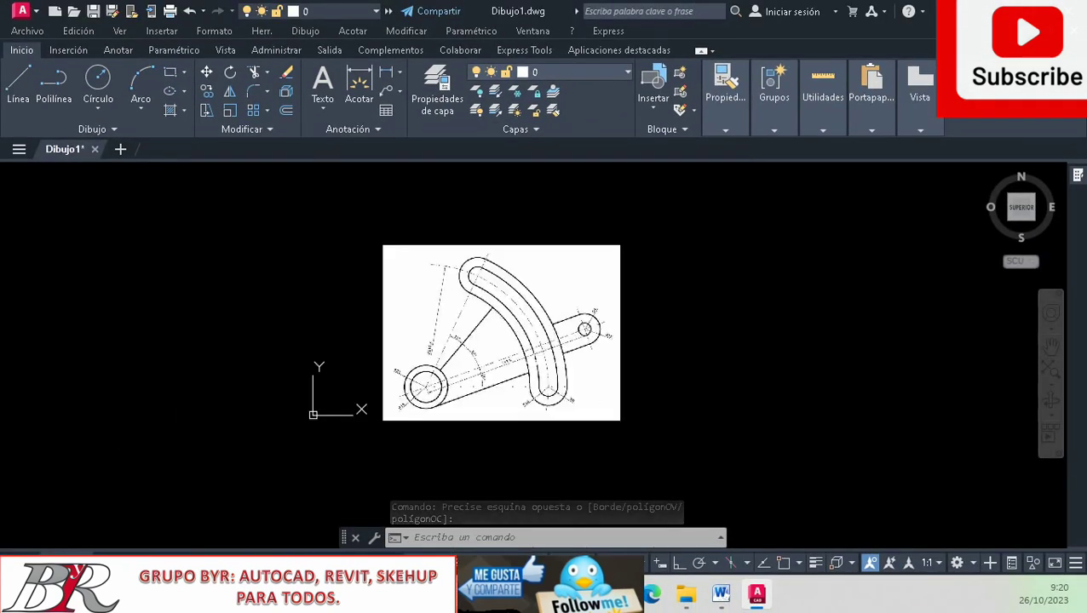
scroll(541, 298, "up", 4)
scroll(541, 298, "down", 4)
scroll(541, 298, "up", 5)
scroll(541, 298, "up", 1)
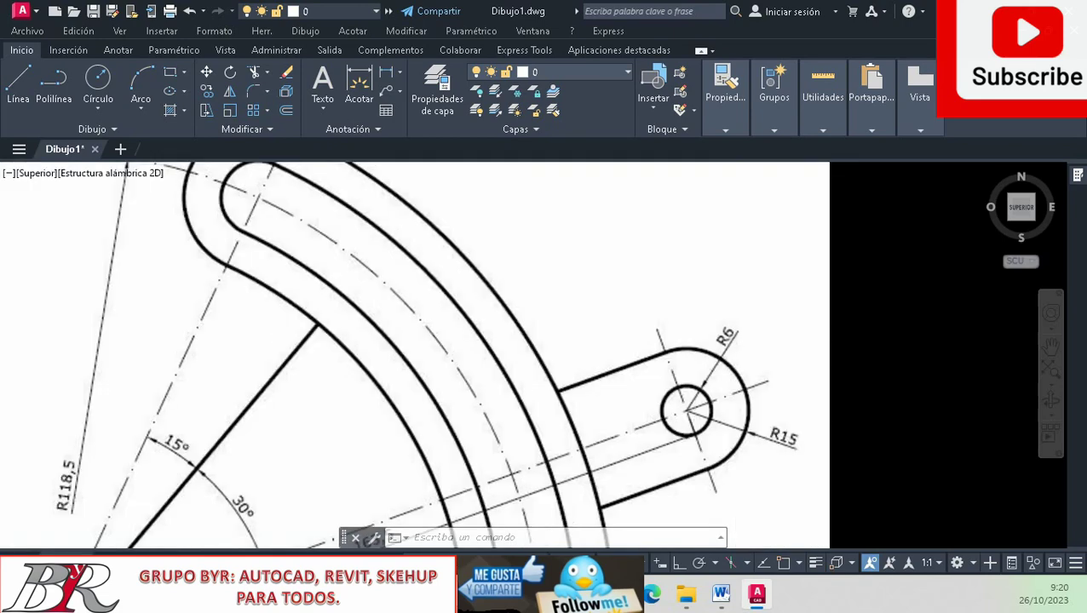
scroll(579, 319, "down", 2)
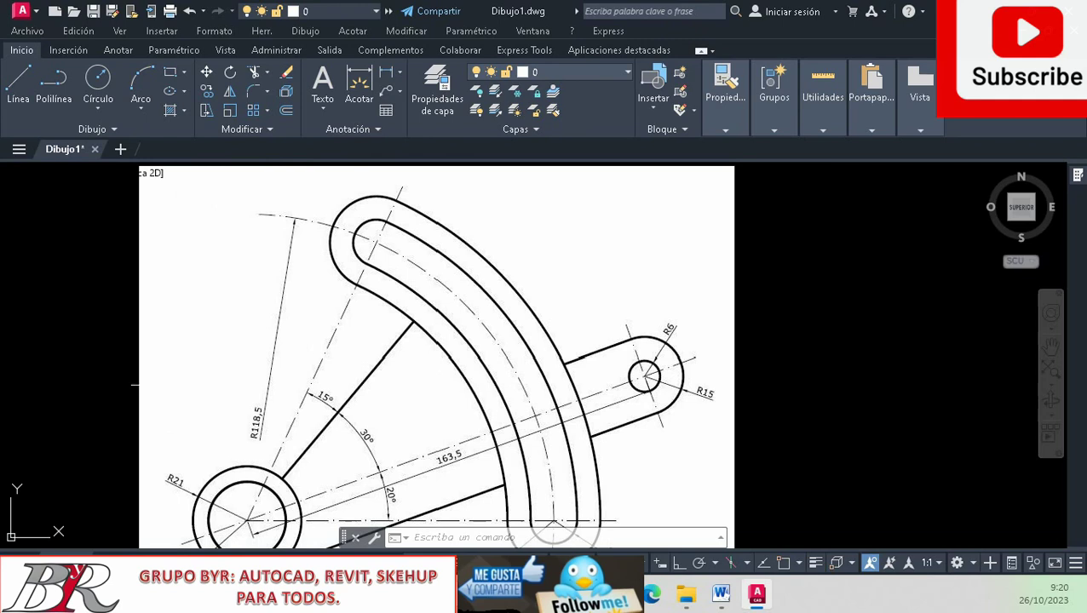
scroll(136, 383, "down", 2)
scroll(202, 371, "down", 3)
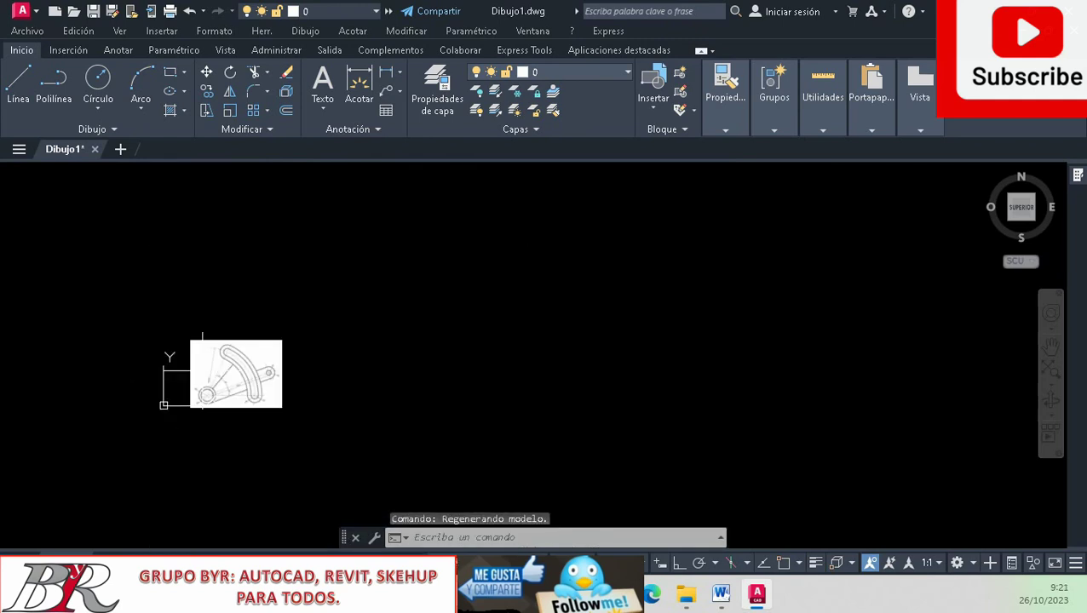
scroll(205, 388, "up", 3)
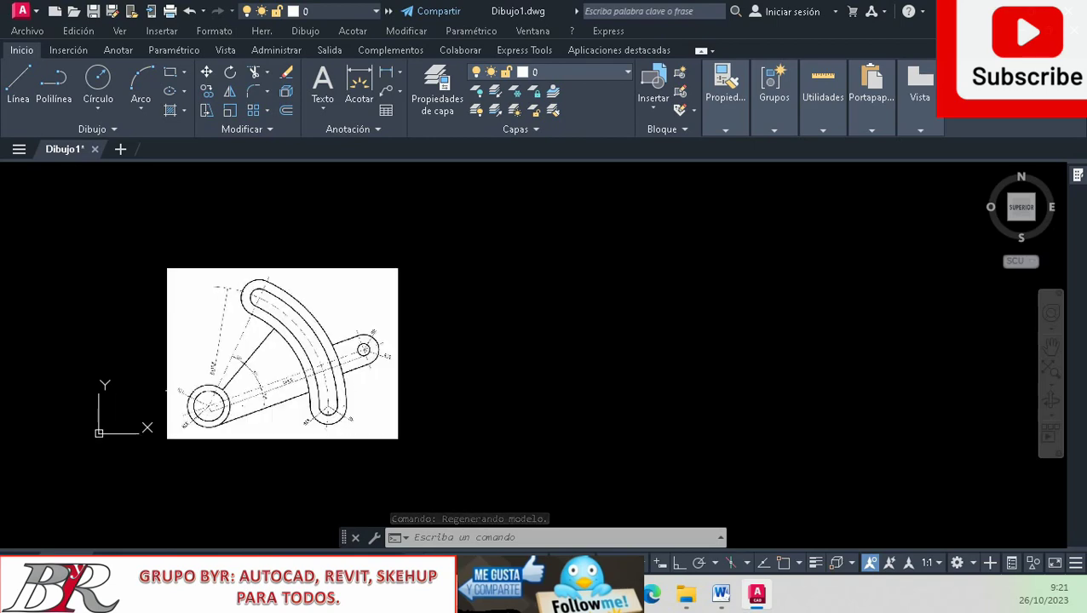
scroll(185, 404, "up", 2)
scroll(184, 404, "up", 2)
scroll(185, 403, "up", 2)
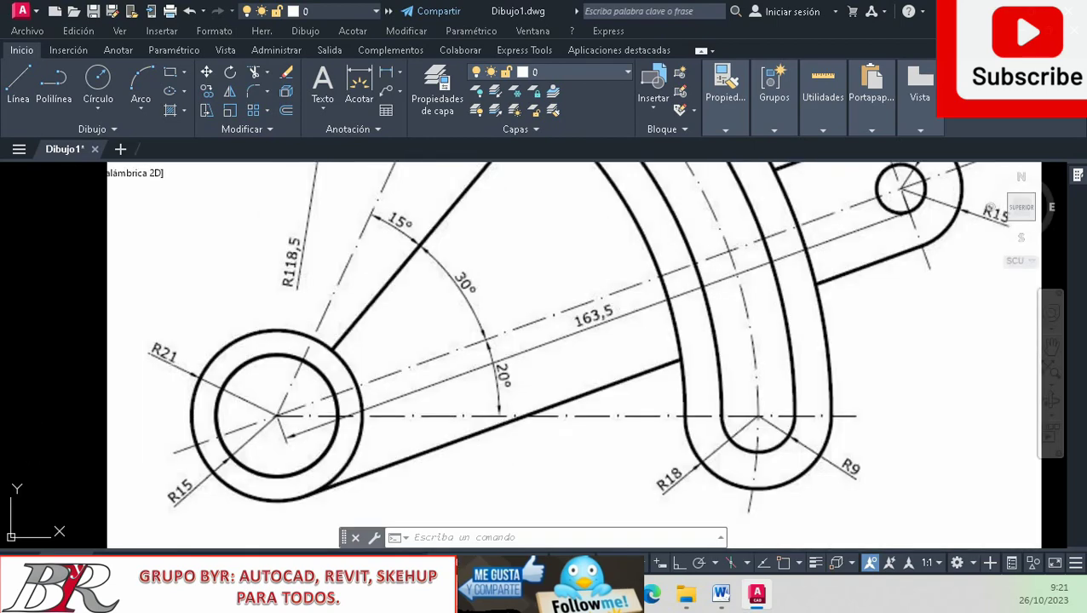
Zoom in on the left boss circle of the reference image
left_click(124, 311)
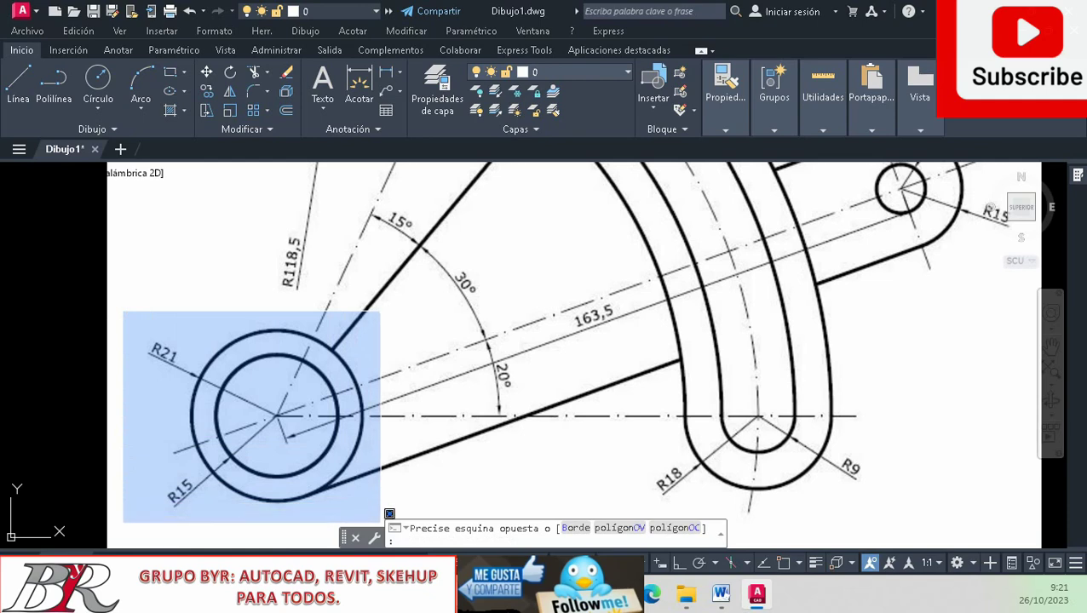
left_click(380, 524)
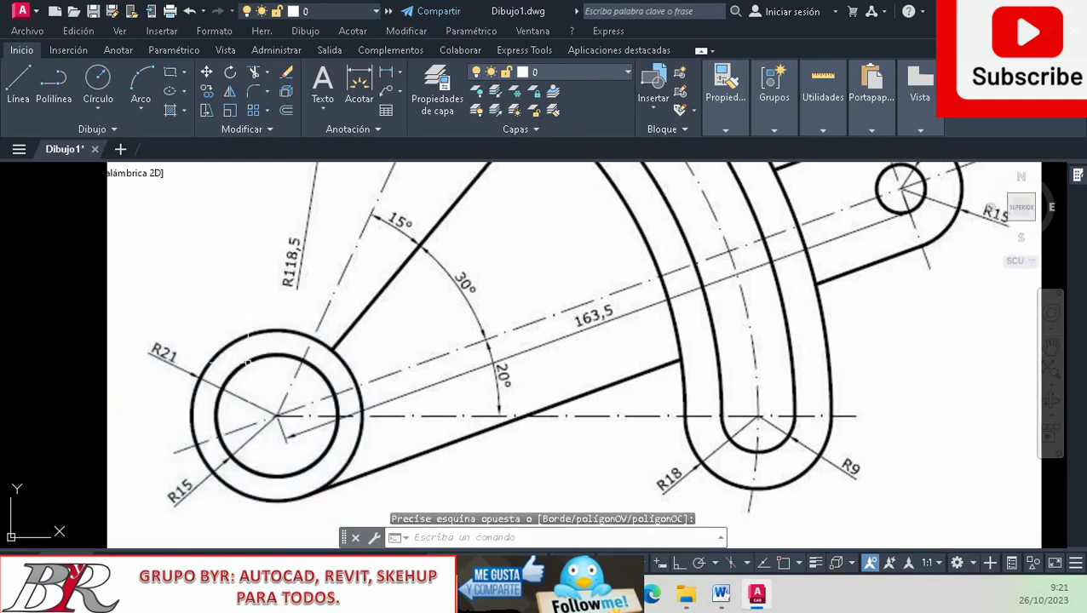
scroll(341, 328, "down", 4)
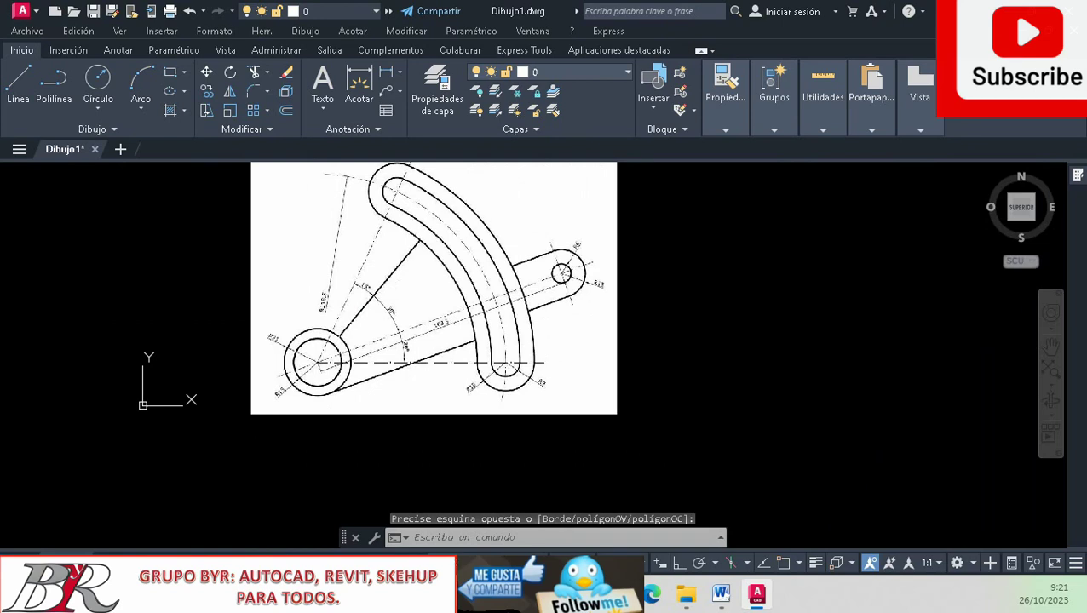
scroll(345, 326, "up", 2)
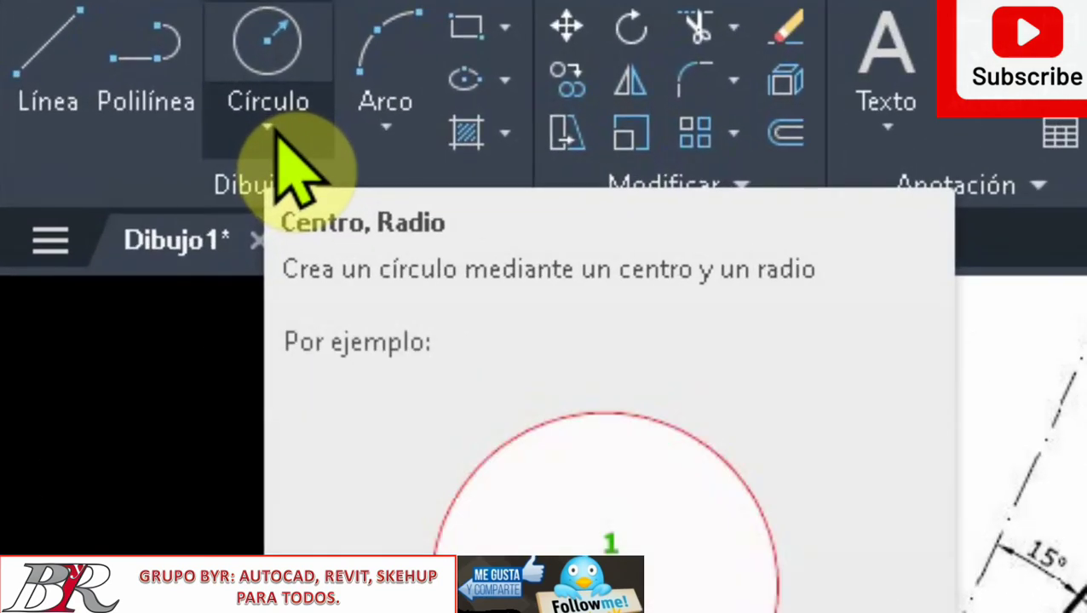
Draw a radius-15 circle (Centro, Radio) to the right of the reference image
left_click(97, 111)
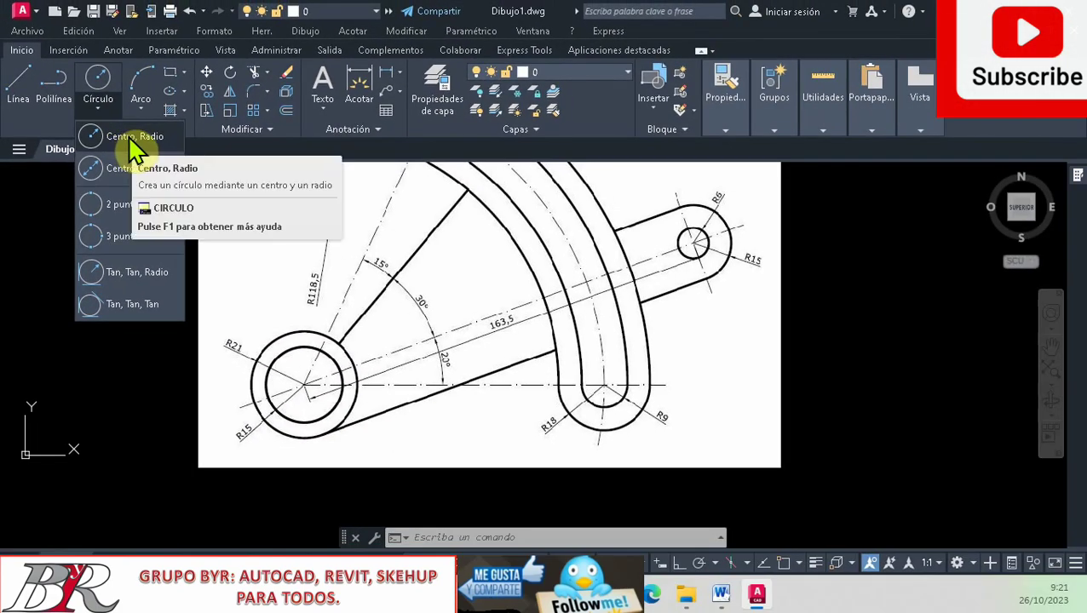
left_click(132, 152)
scroll(578, 323, "down", 2)
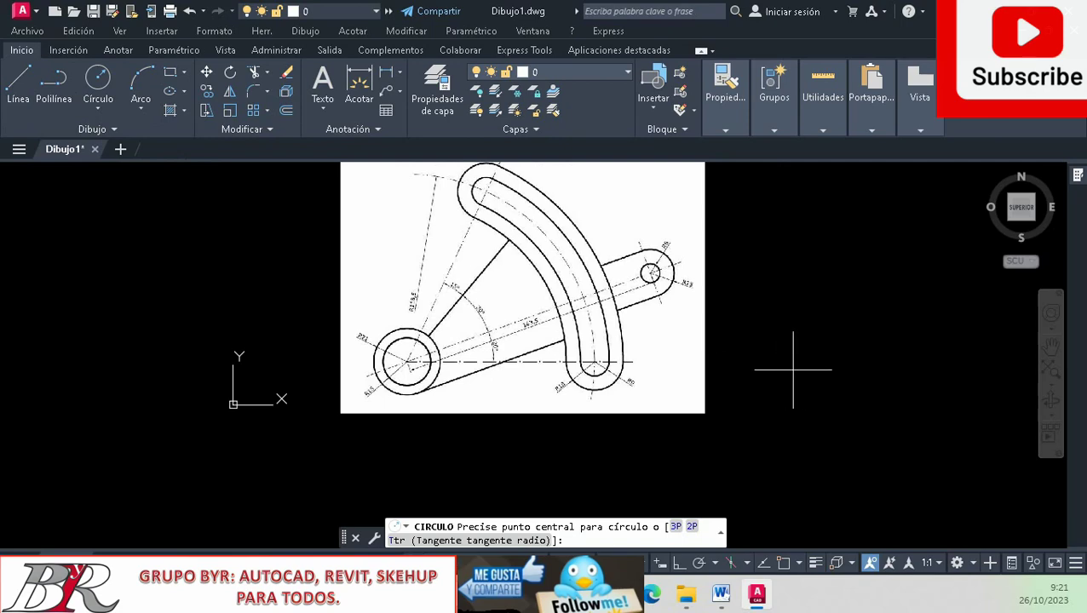
scroll(793, 370, "up", 2)
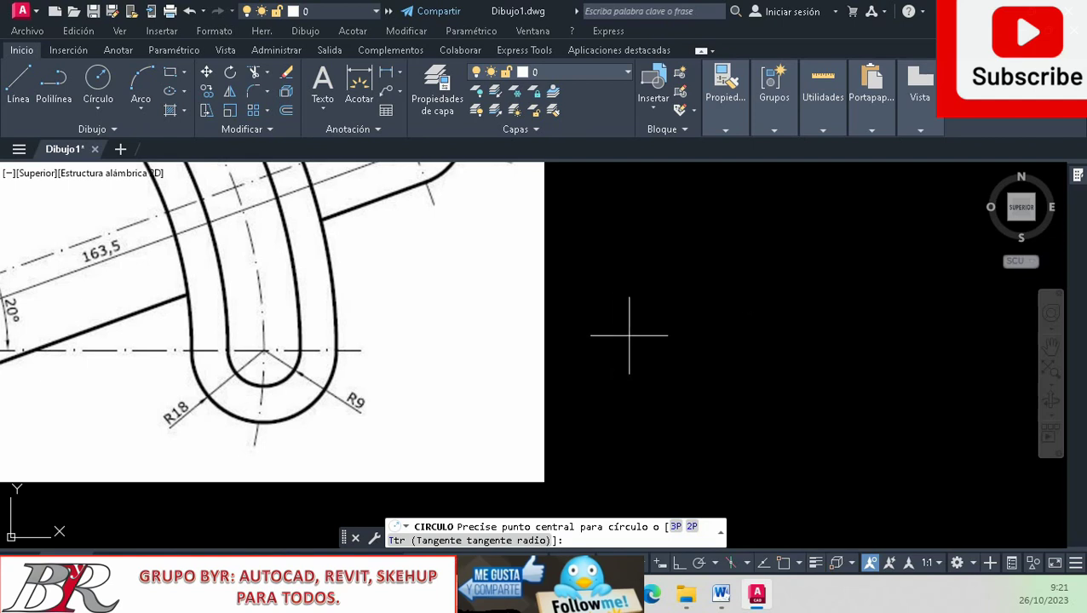
left_click(742, 362)
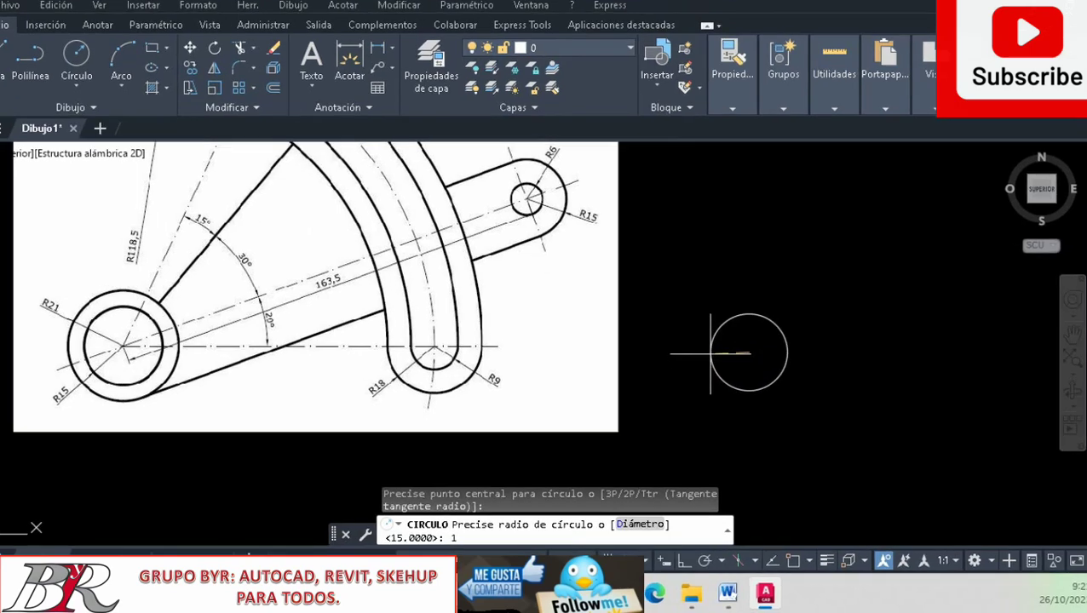
type("15")
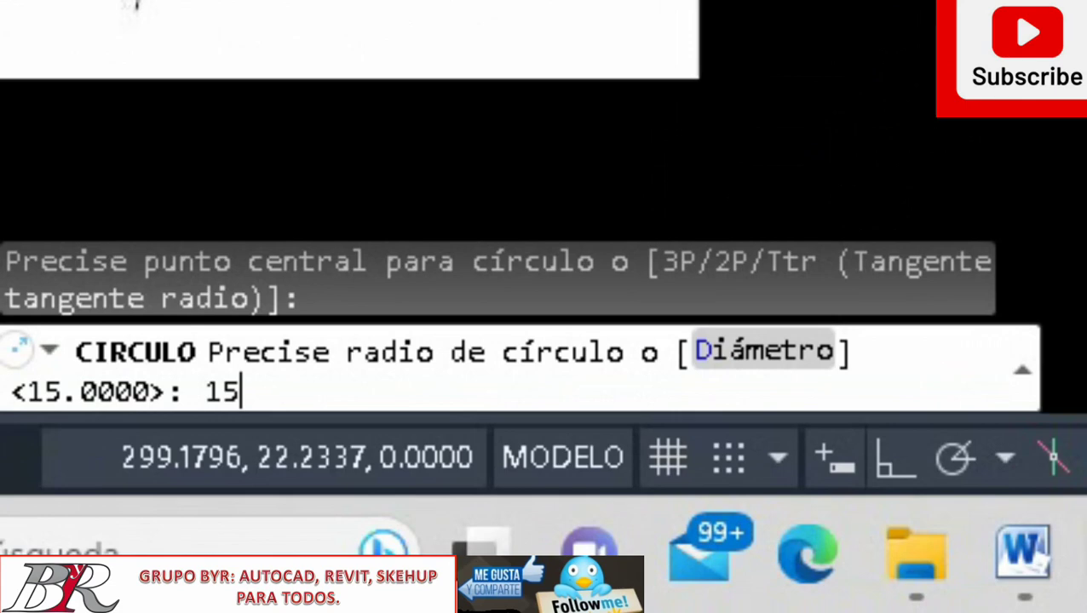
key("Return")
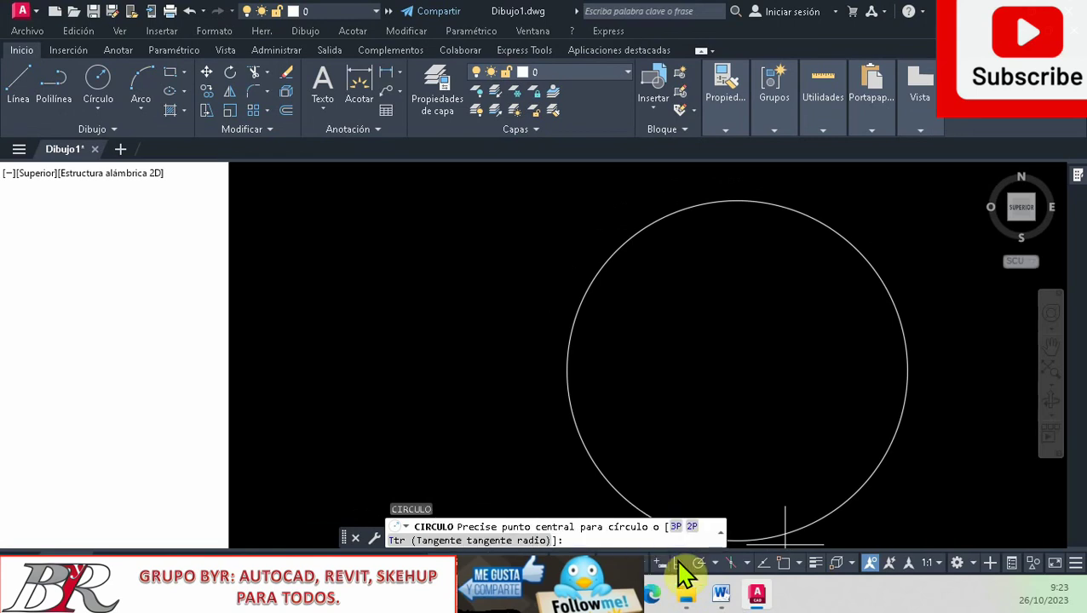
Review the OSNAP snap list unchanged, then switch object snapping on
left_click(869, 562)
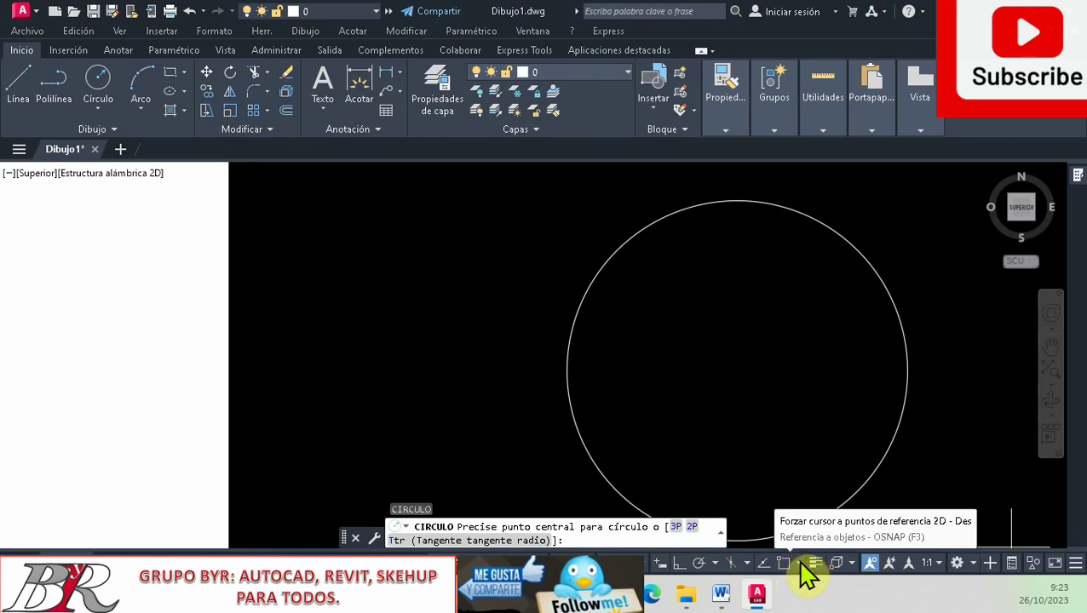
left_click(800, 564)
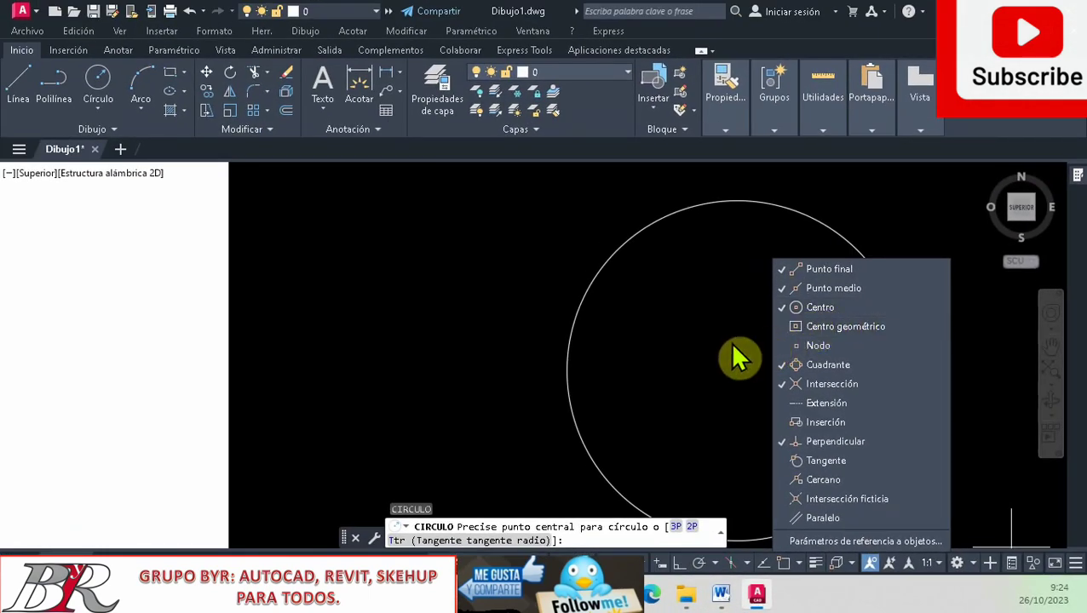
left_click(715, 407)
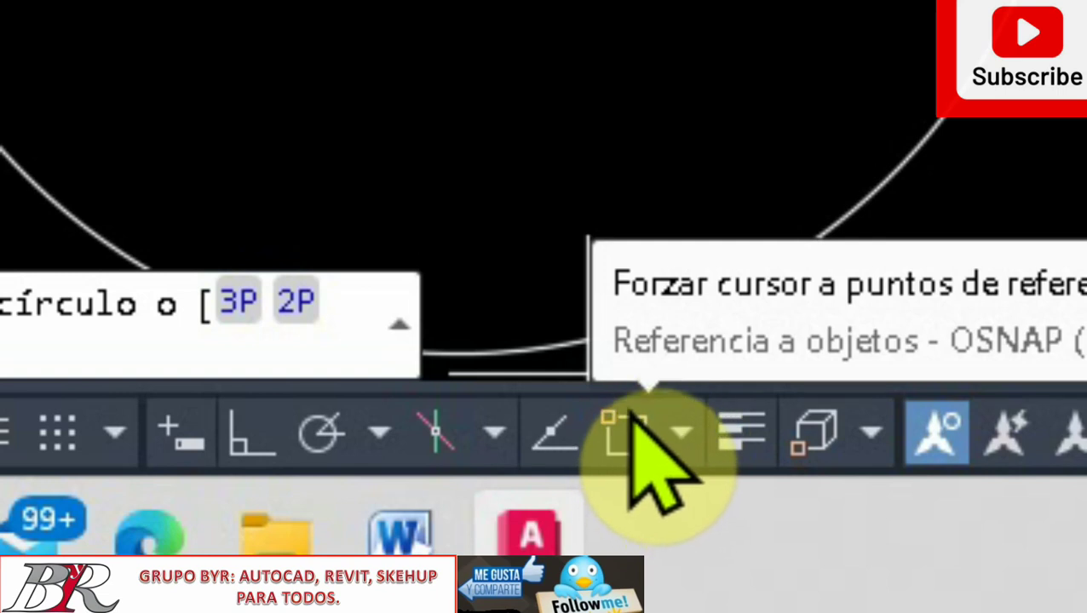
left_click(628, 420)
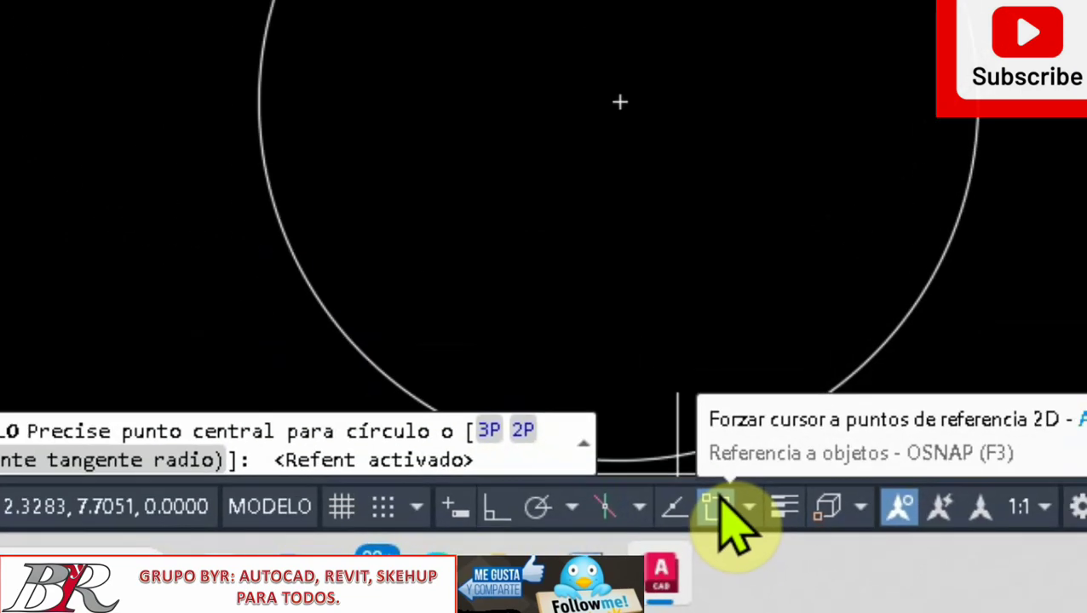
scroll(780, 451, "down", 2)
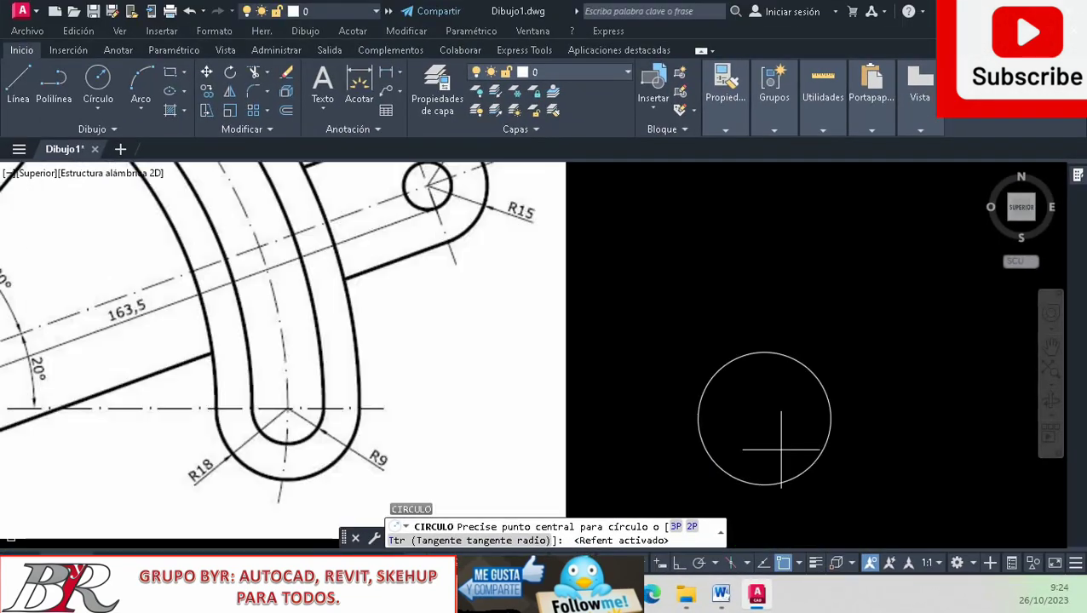
scroll(789, 467, "up", 2)
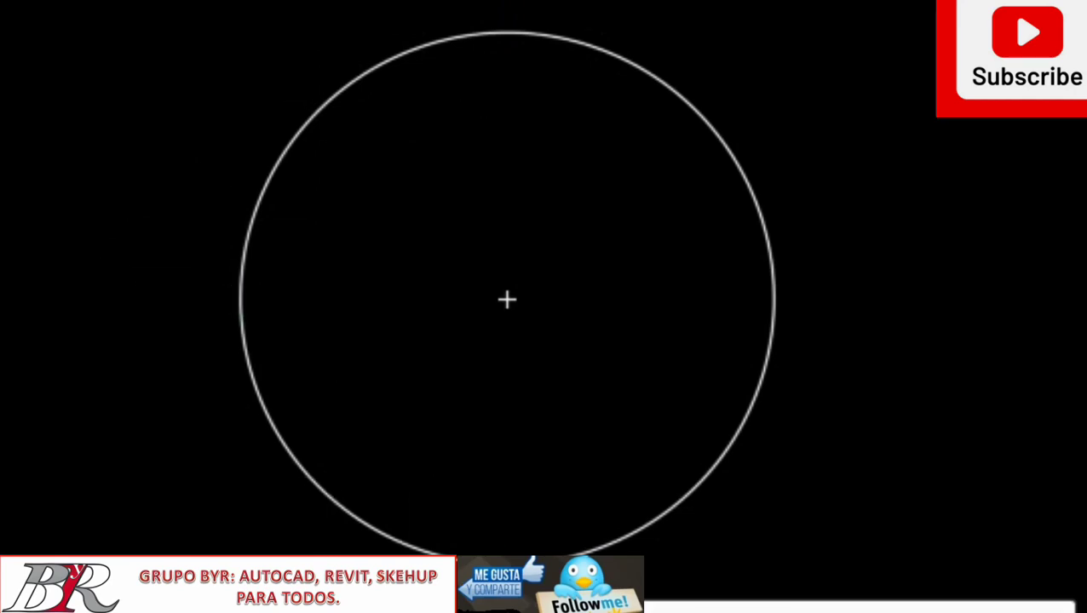
Uncheck Cuadrante in the OSNAP list to disable quadrant snapping
left_click(770, 610)
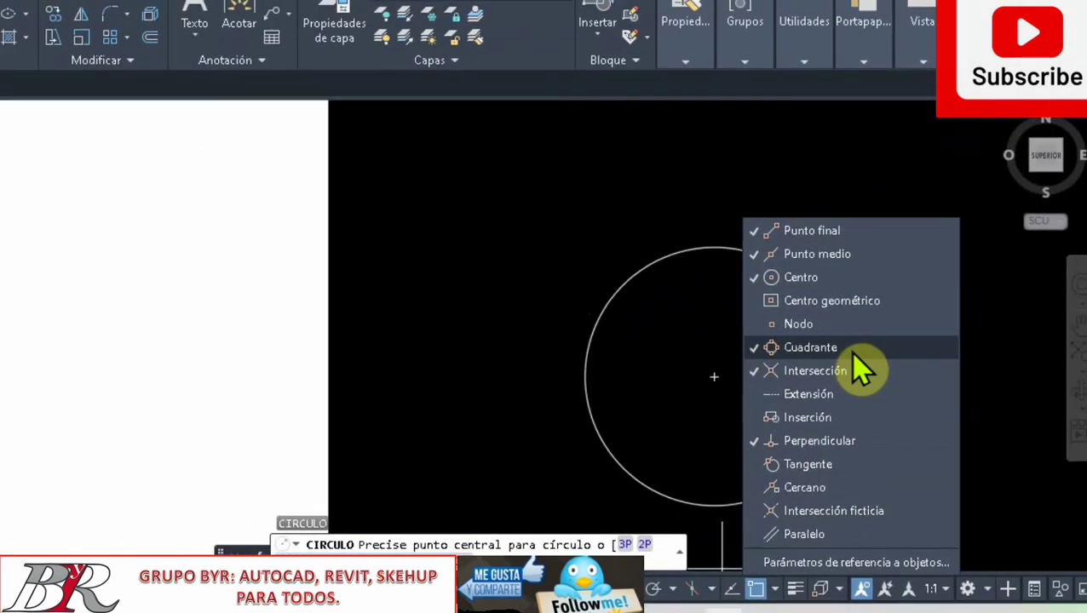
left_click(817, 366)
left_click(714, 417)
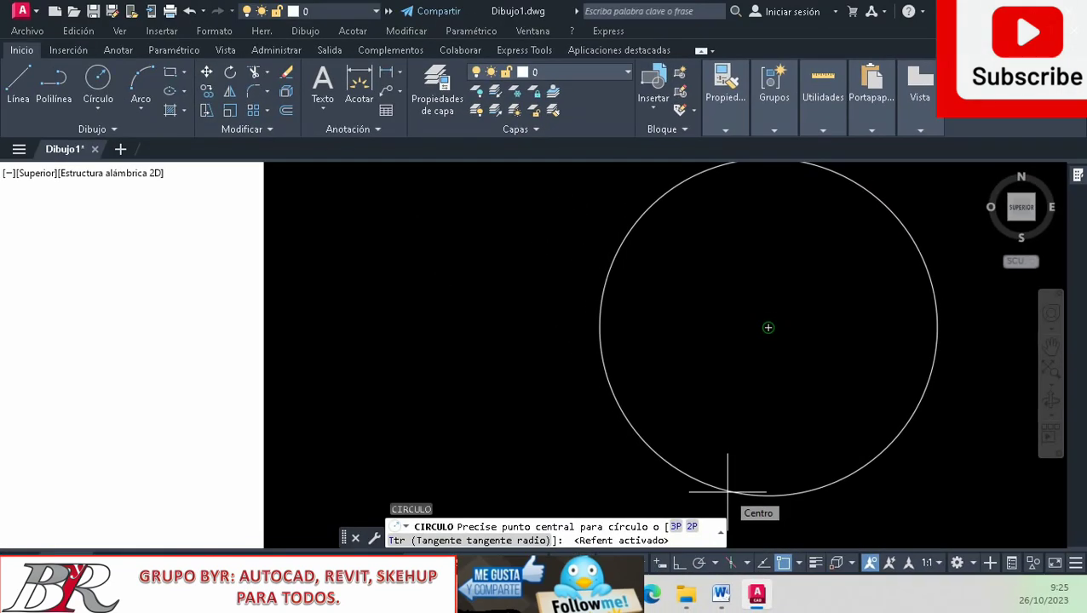
Draw a radius-21 circle snapped to the radius-15 circle's centre
left_click(728, 492)
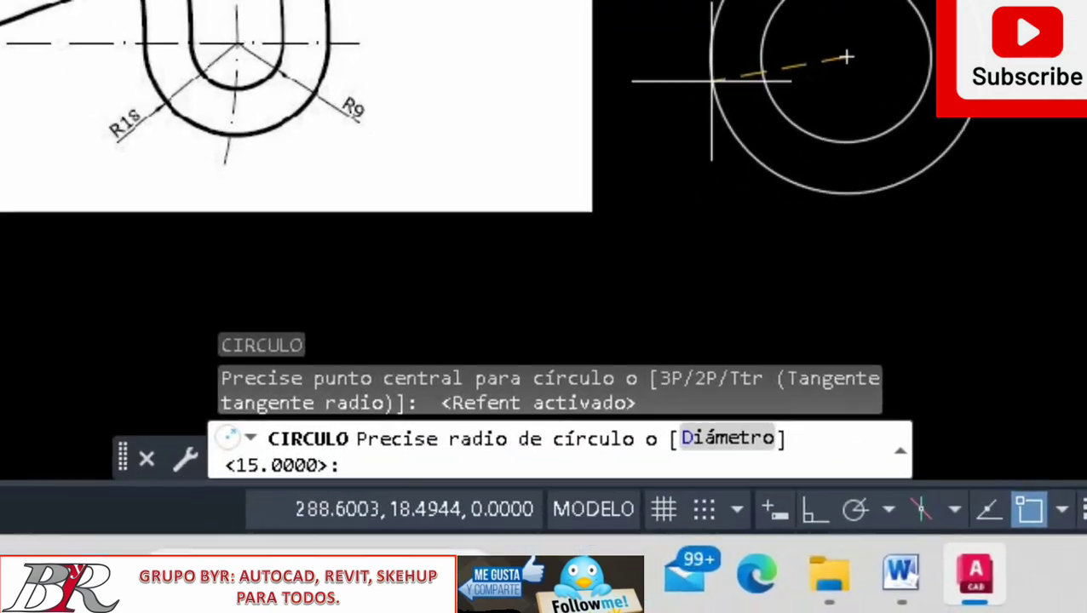
type("21")
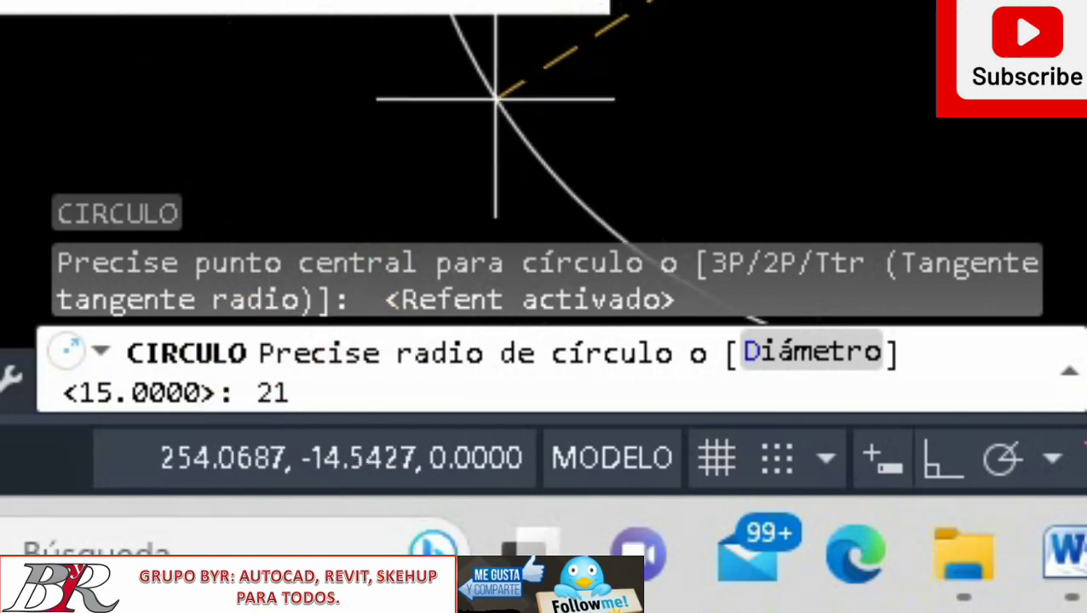
key("Return")
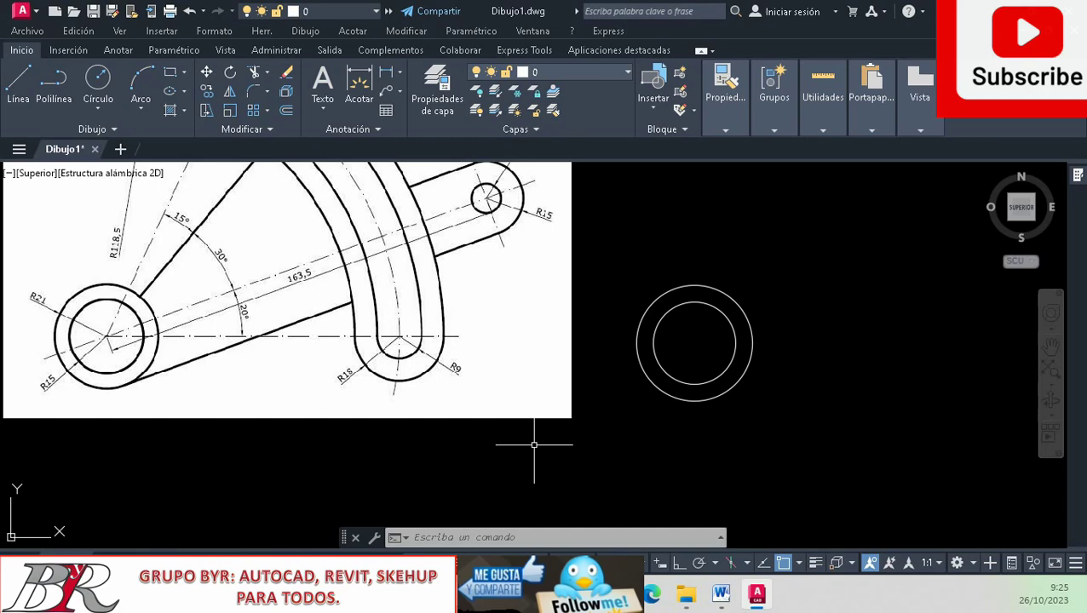
scroll(348, 348, "down", 2)
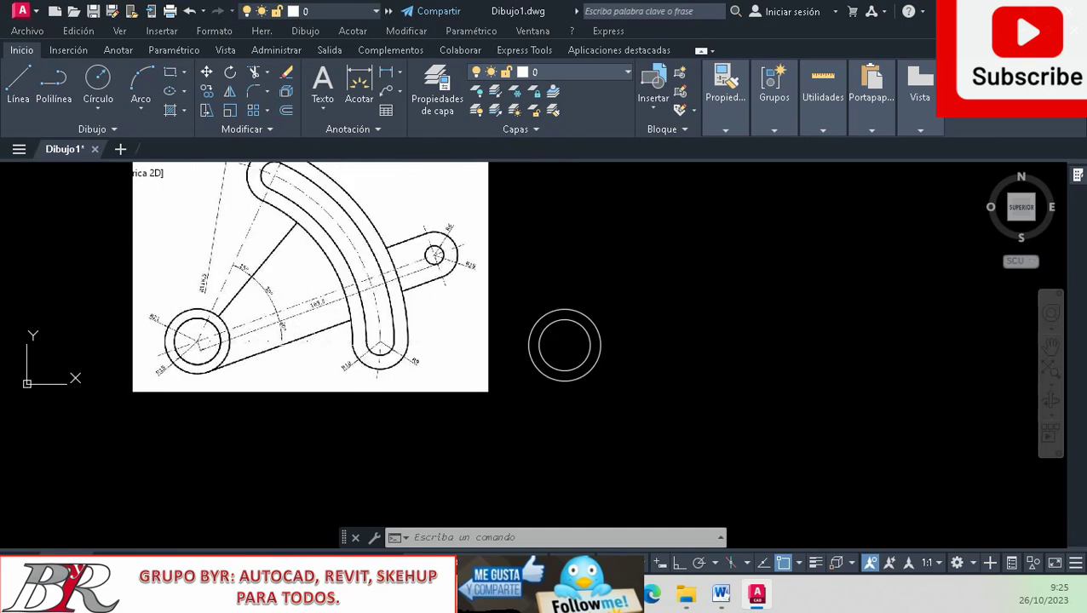
scroll(196, 342, "up", 2)
scroll(196, 343, "up", 2)
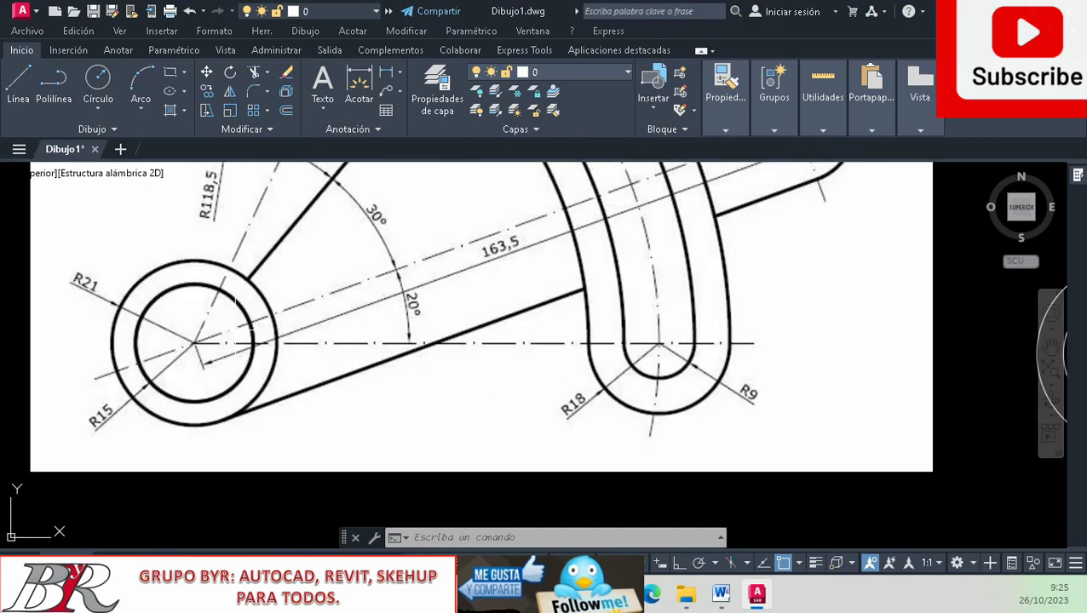
scroll(234, 336, "up", 3)
left_click(239, 319)
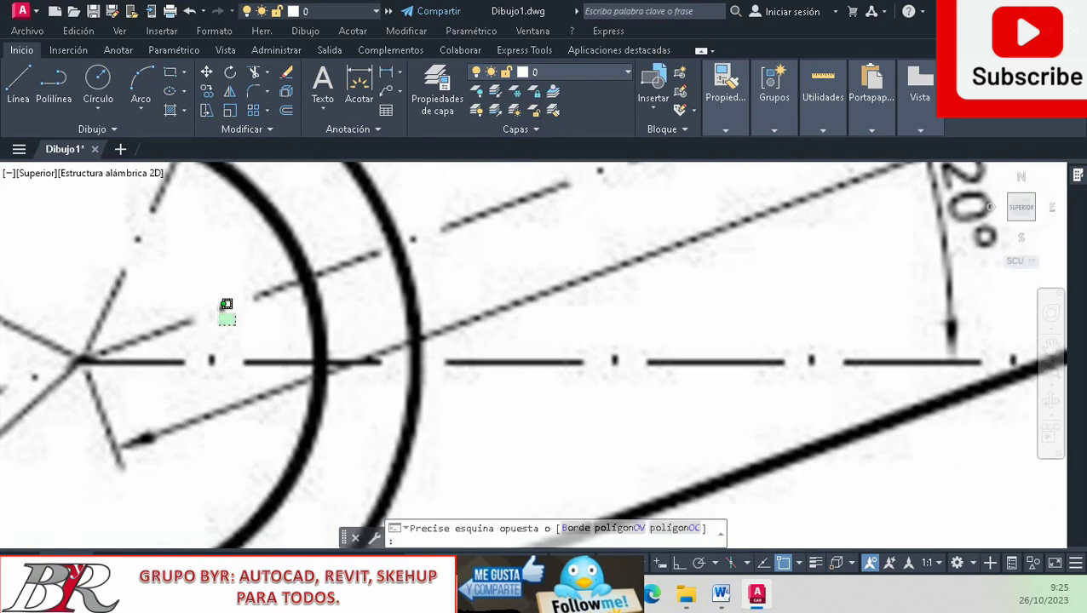
left_click(199, 274)
scroll(217, 286, "down", 2)
scroll(210, 302, "down", 4)
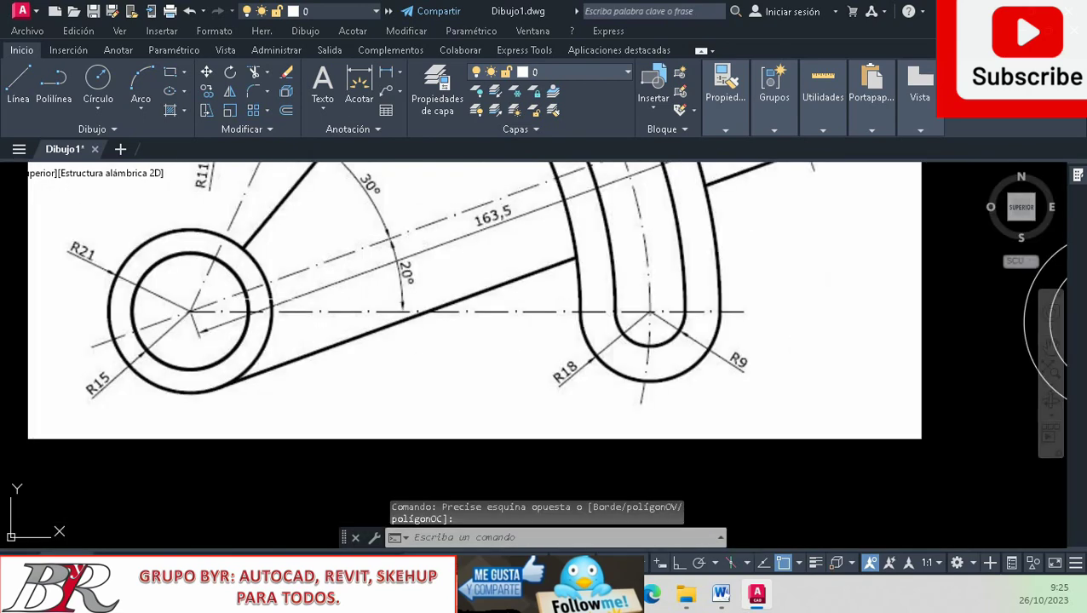
scroll(318, 303, "down", 4)
scroll(362, 283, "up", 4)
scroll(472, 213, "up", 2)
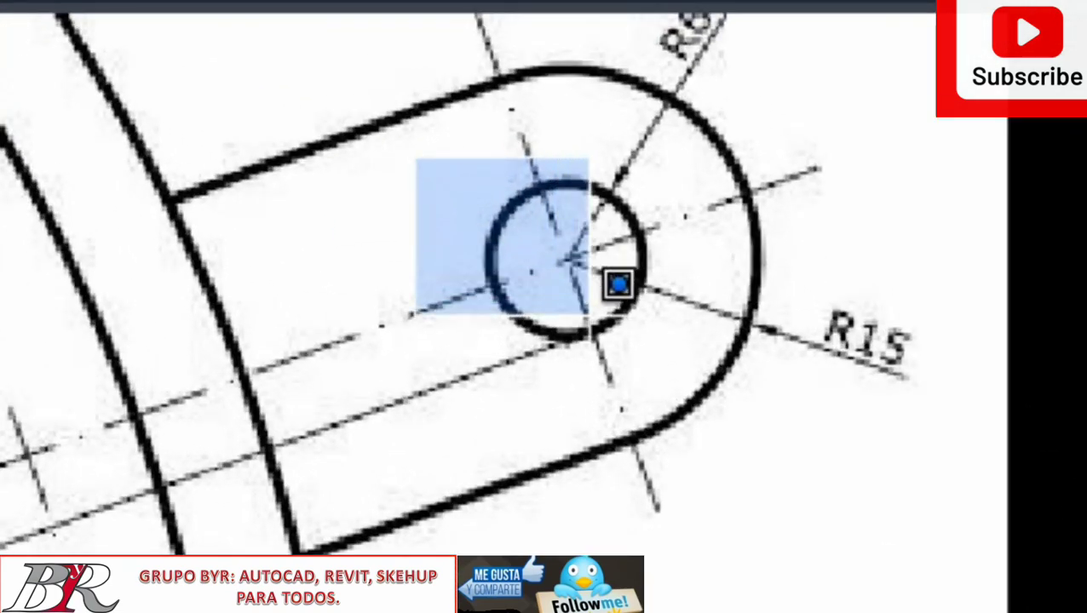
left_click(689, 378)
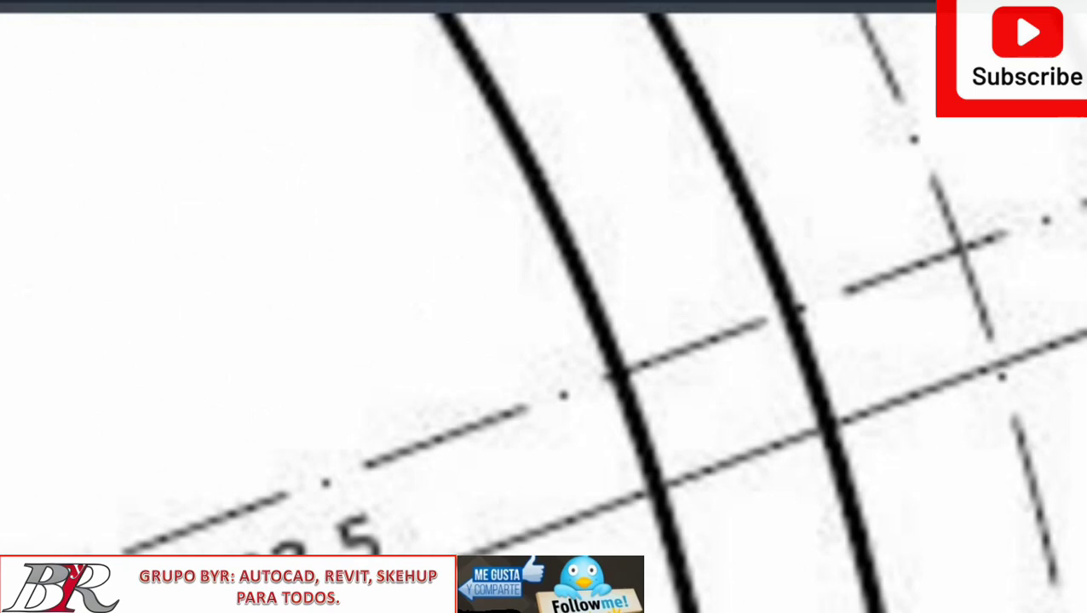
left_click(126, 339)
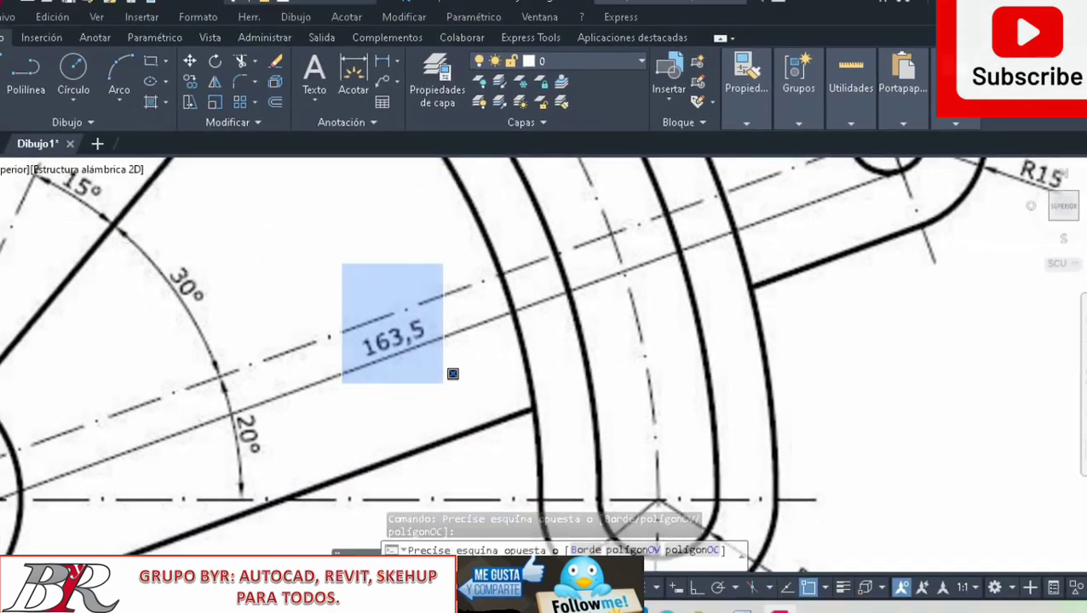
left_click(452, 459)
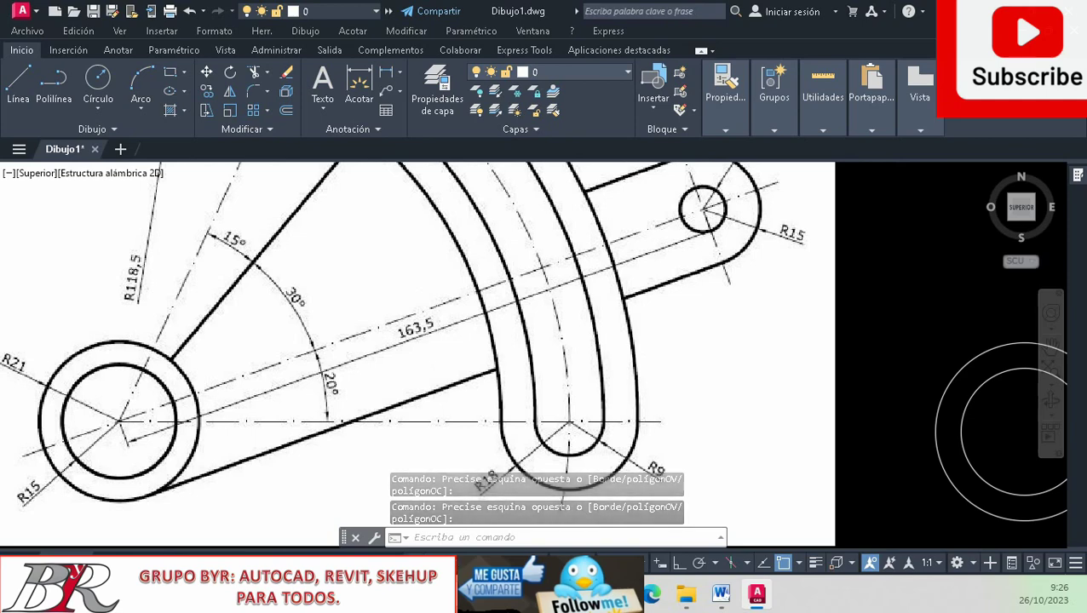
scroll(443, 319, "up", 4)
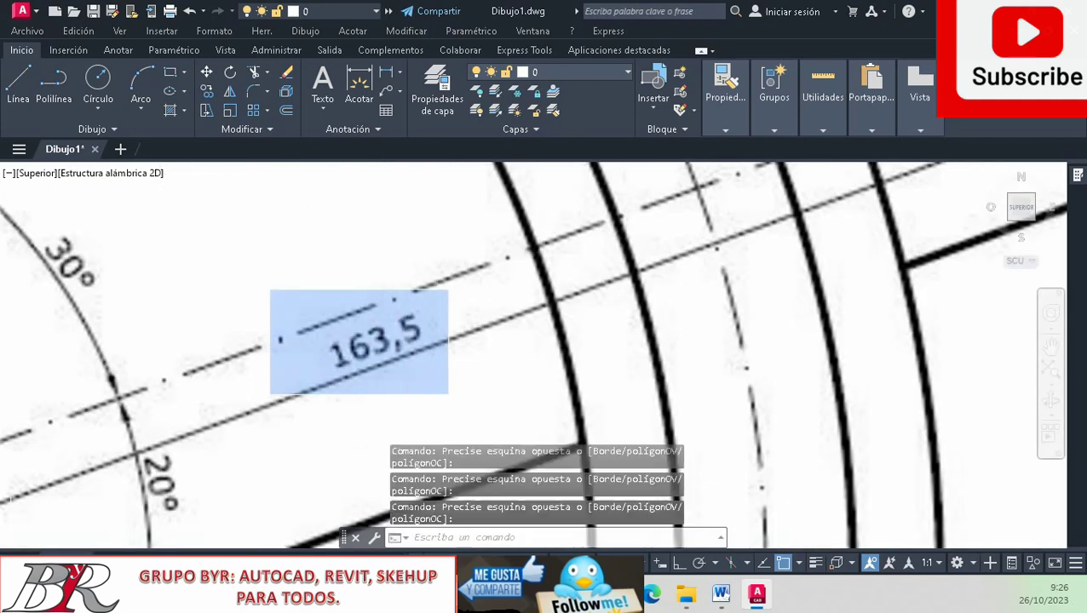
left_click(448, 395)
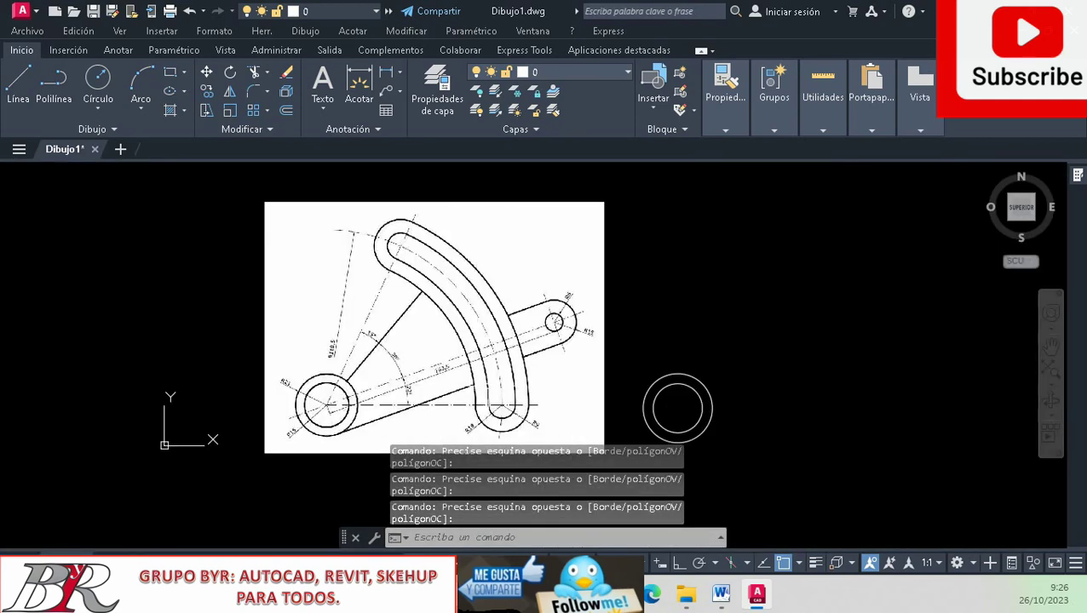
scroll(521, 300, "up", 2)
scroll(521, 299, "up", 2)
scroll(521, 300, "up", 2)
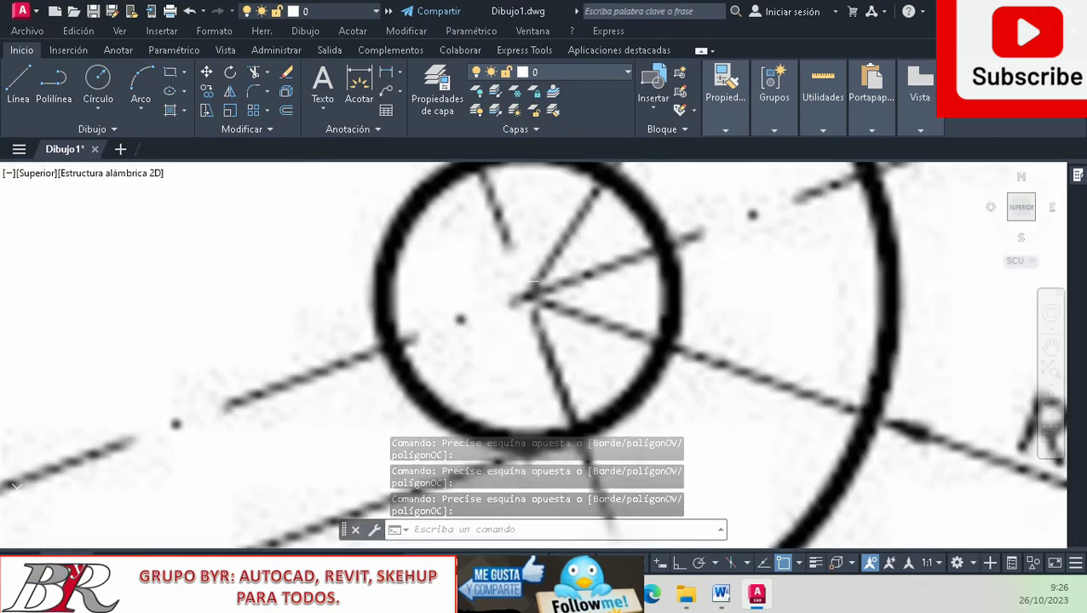
left_click(498, 286)
left_click(560, 311)
scroll(560, 311, "down", 2)
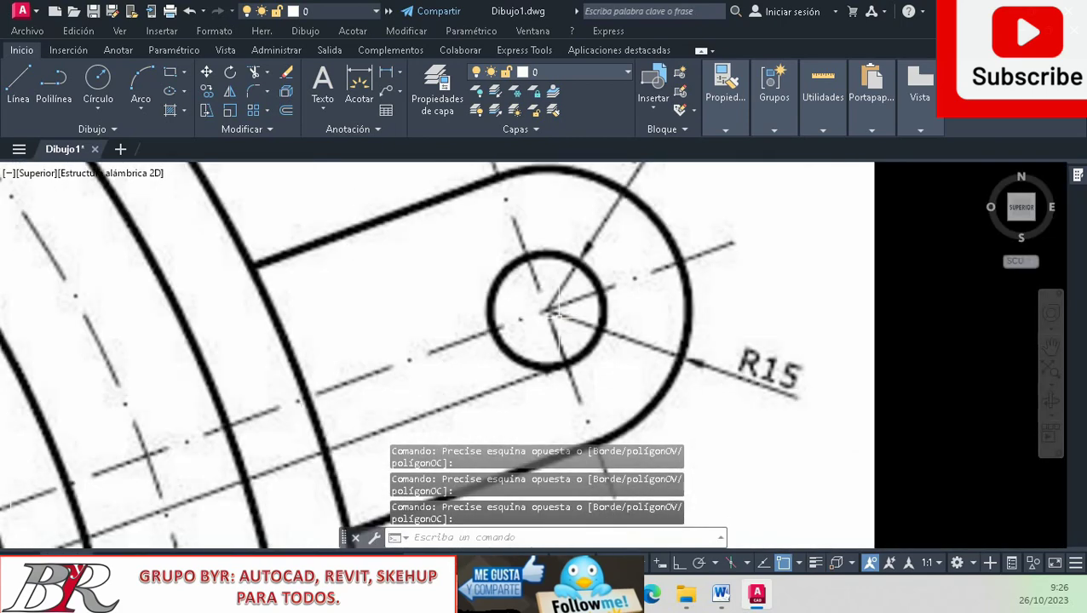
scroll(559, 312, "down", 2)
scroll(511, 307, "down", 2)
scroll(400, 383, "up", 1)
scroll(422, 364, "up", 2)
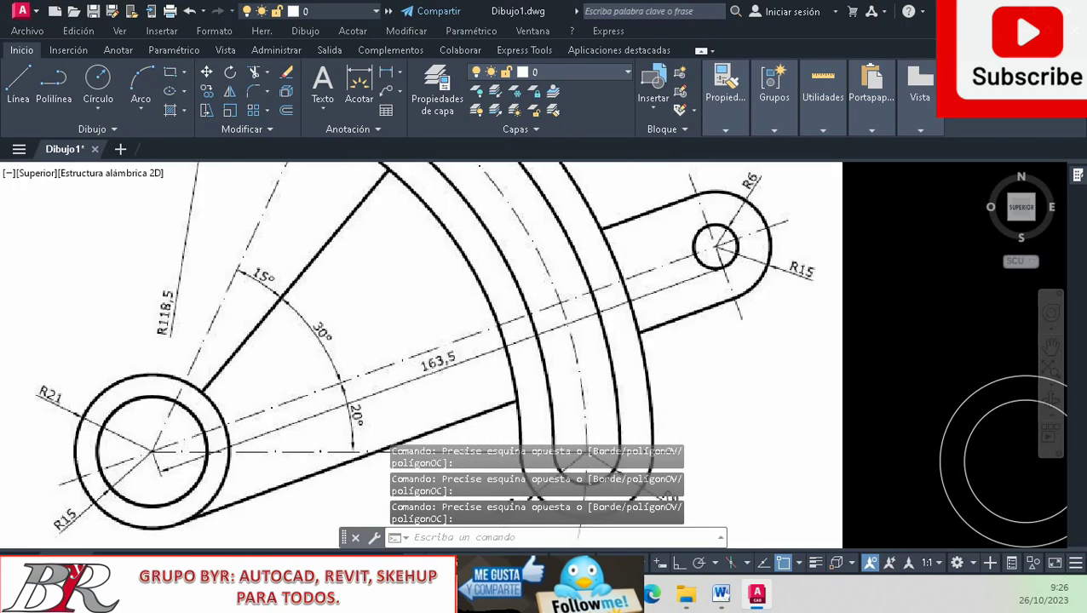
scroll(451, 341, "down", 2)
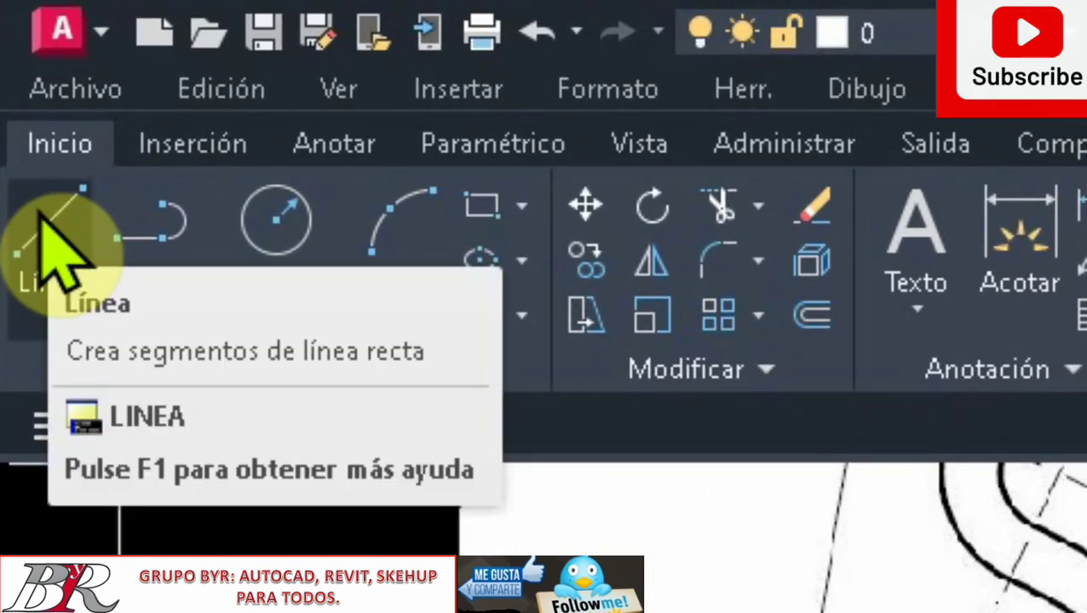
left_click(40, 211)
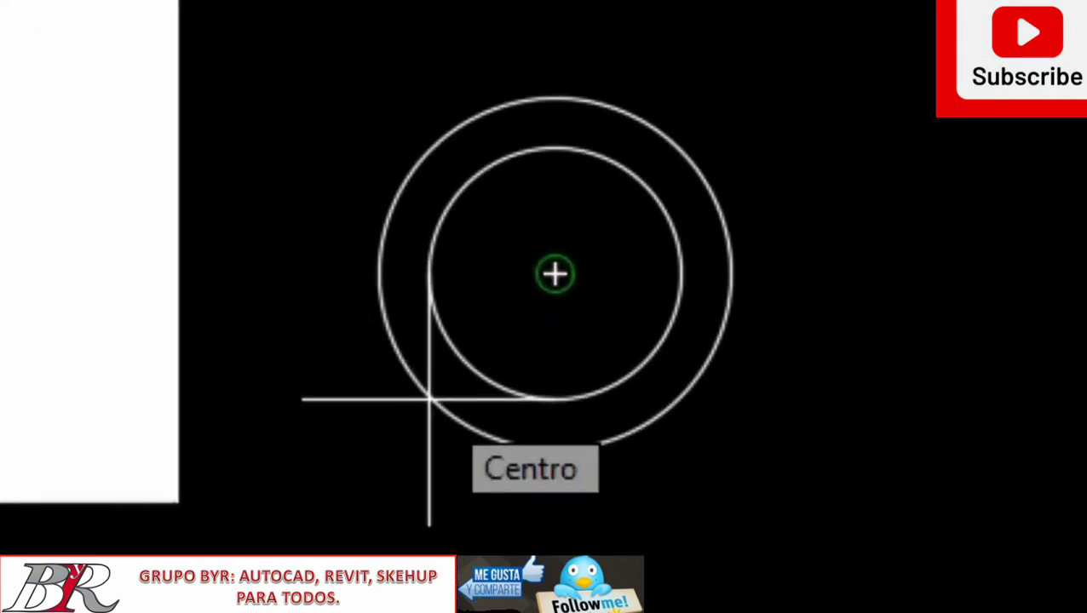
left_click(429, 398)
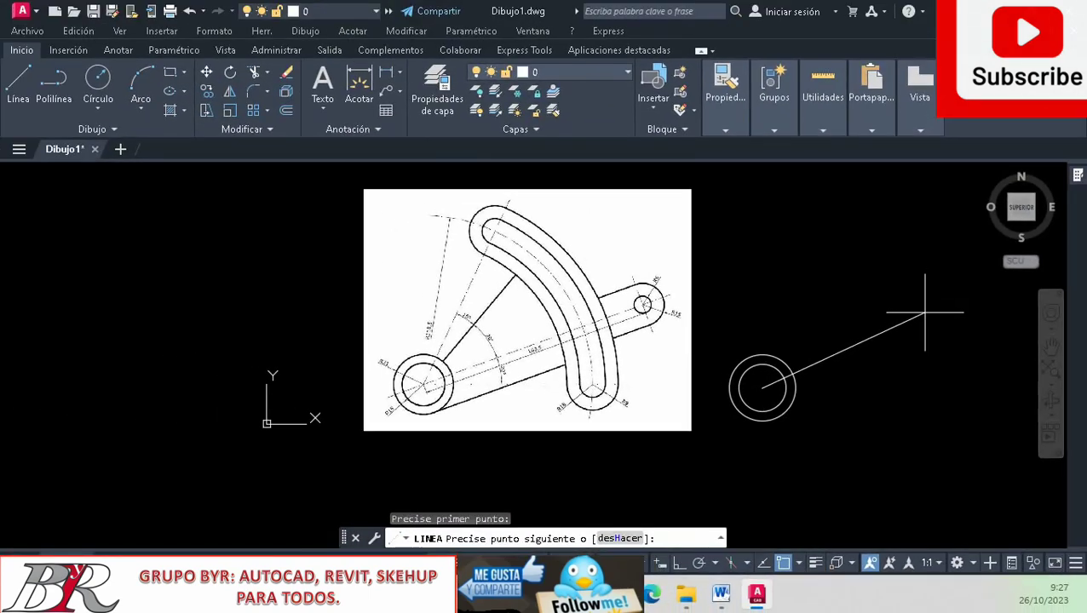
scroll(590, 351, "up", 6)
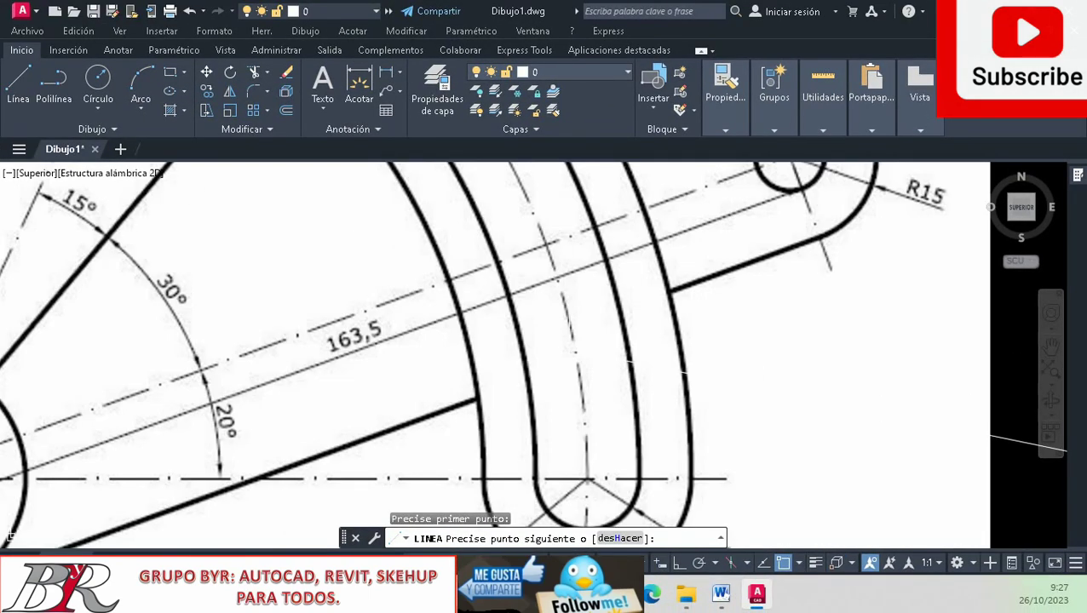
scroll(590, 351, "down", 6)
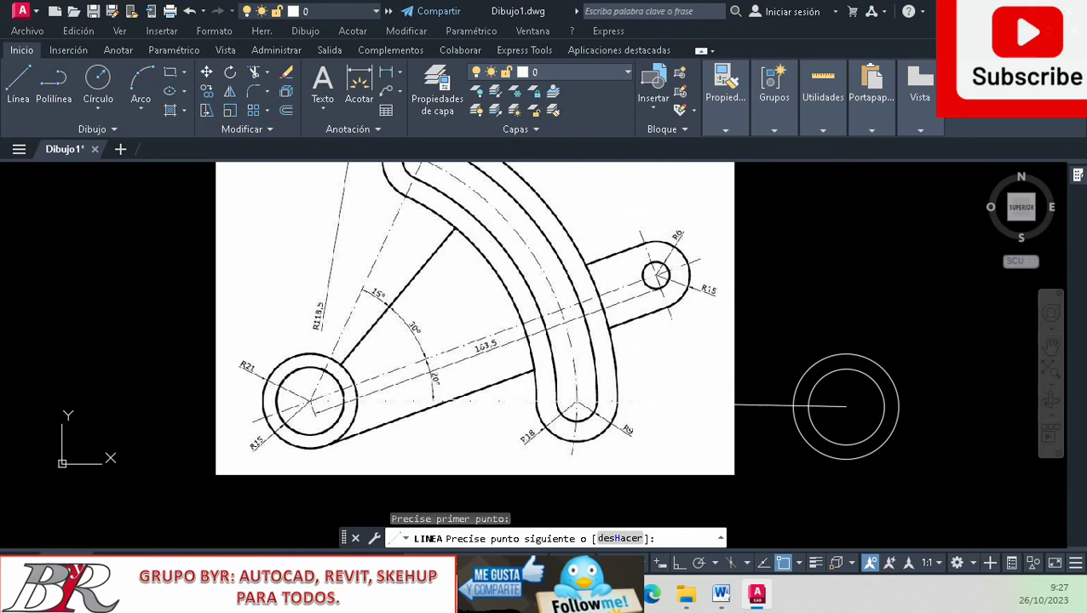
scroll(348, 378, "up", 5)
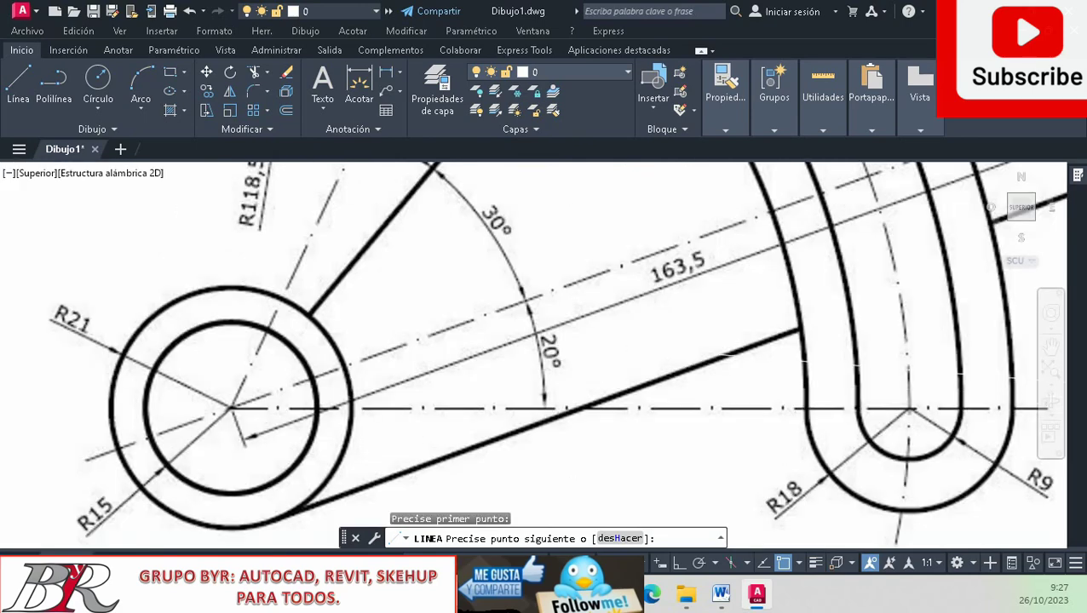
scroll(514, 366, "down", 2)
scroll(514, 367, "down", 3)
scroll(910, 366, "up", 4)
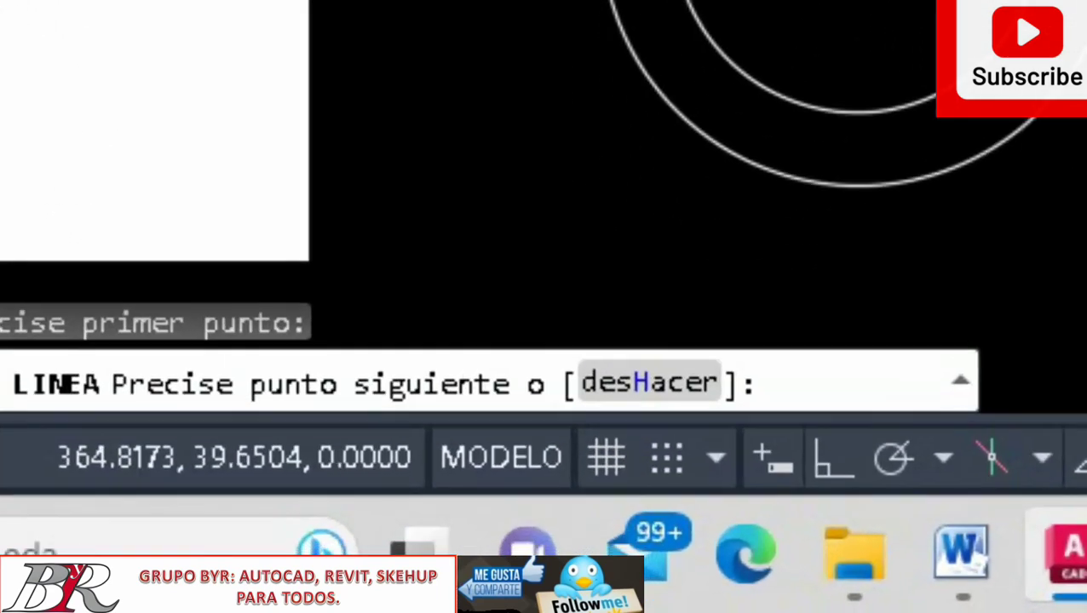
type("@")
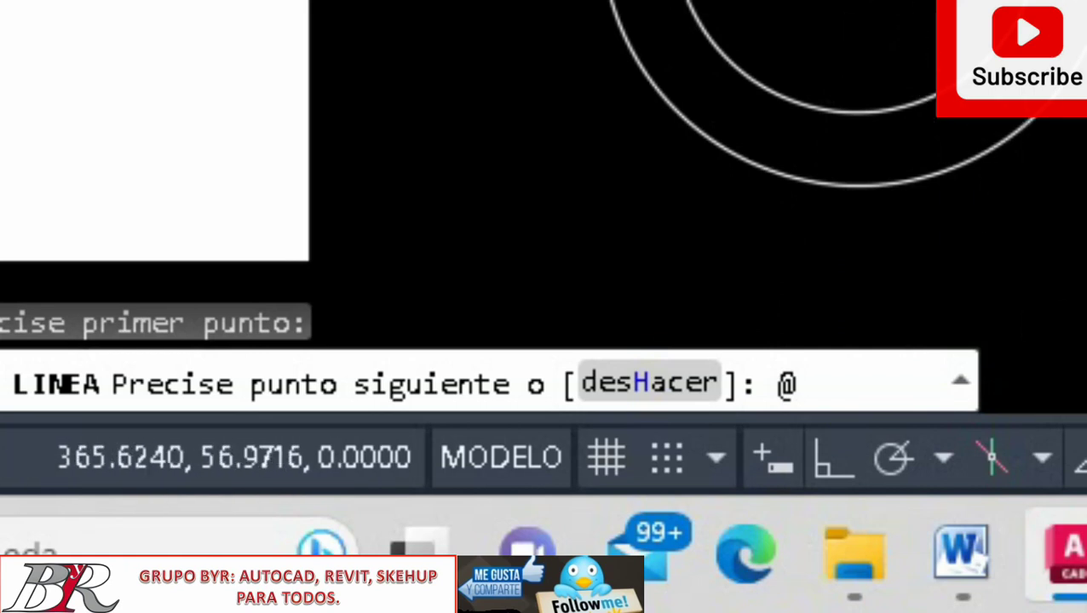
type("63")
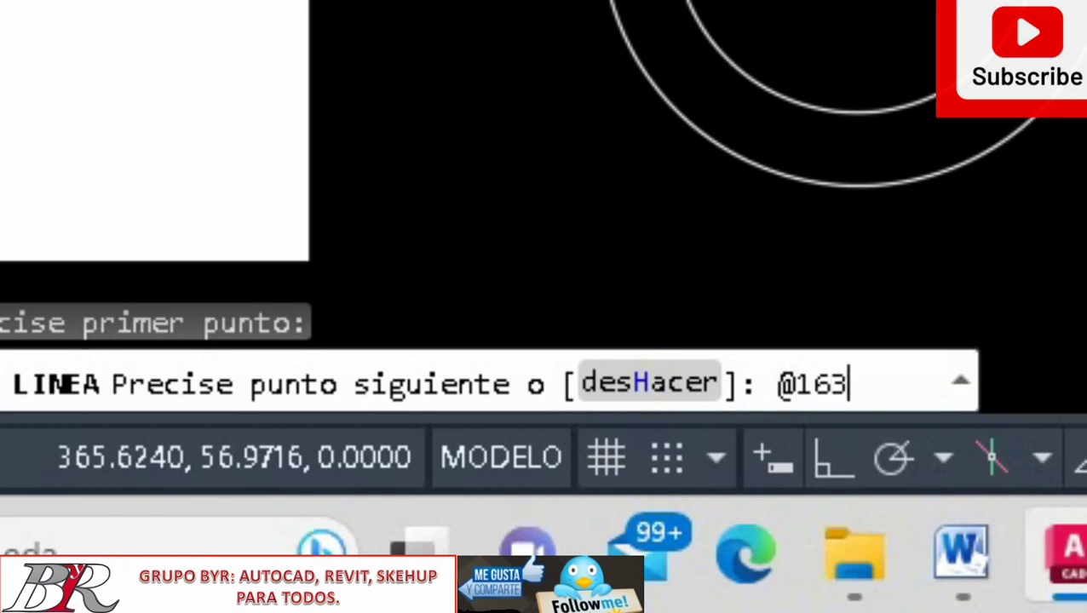
type(".5")
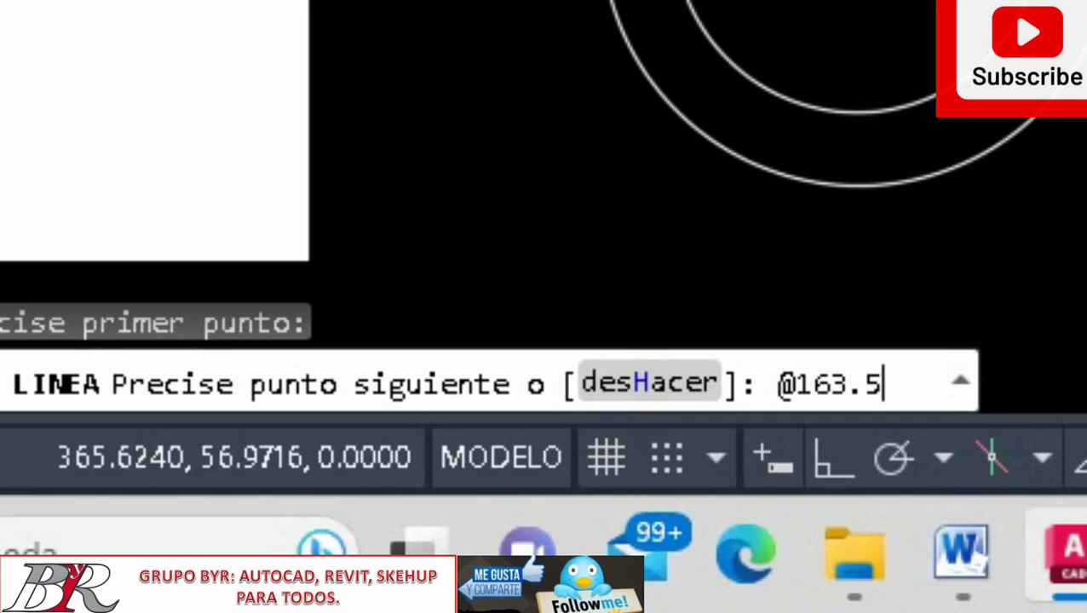
type("<20")
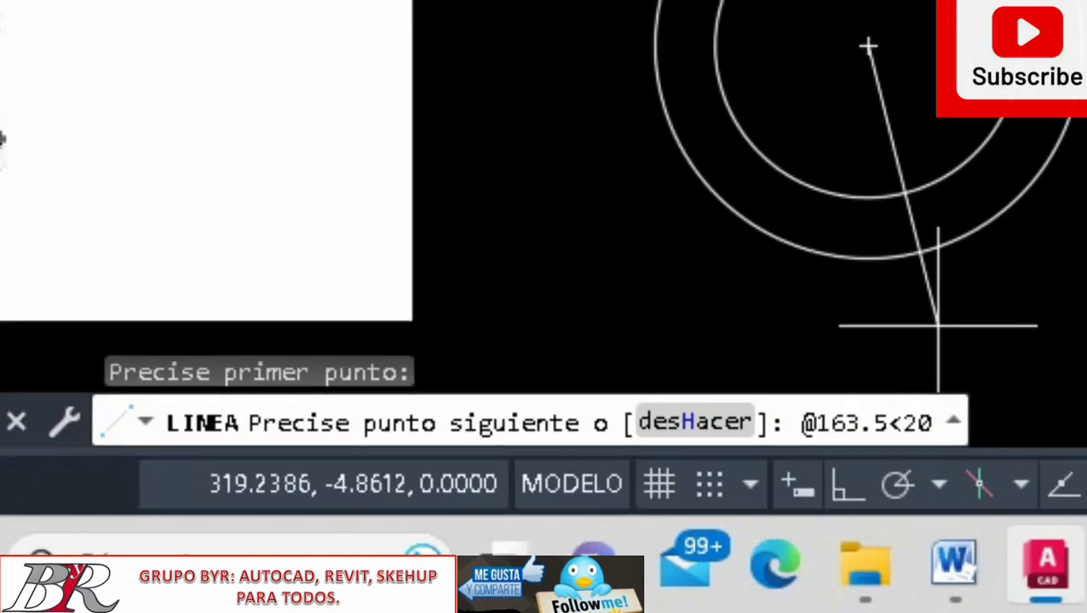
Accept the 163.5-long, 20° endpoint and end the Line command
key("Return")
scroll(660, 327, "down", 3)
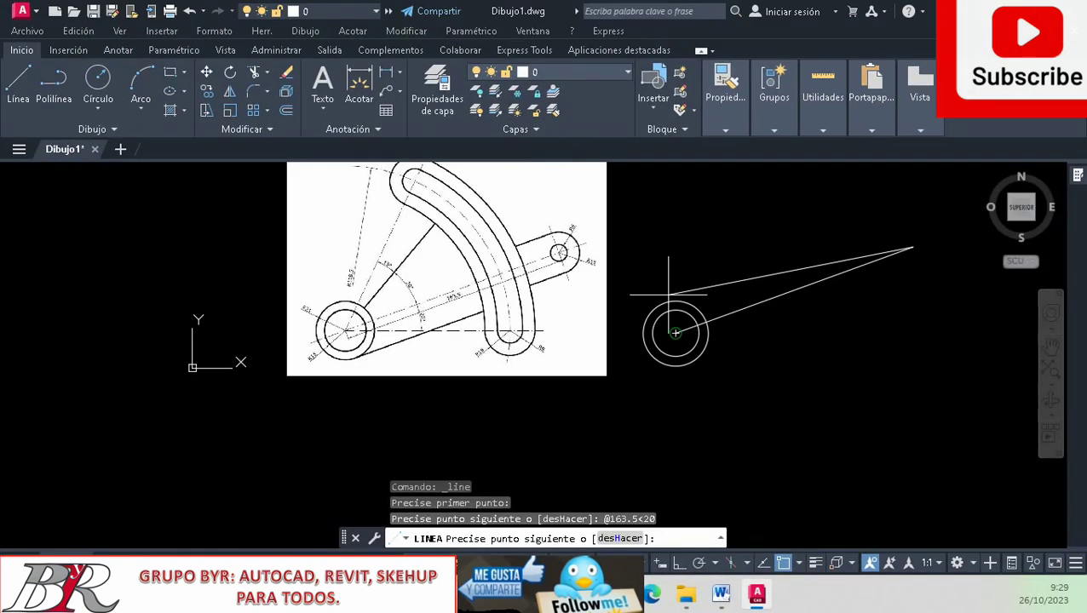
scroll(922, 236, "up", 4)
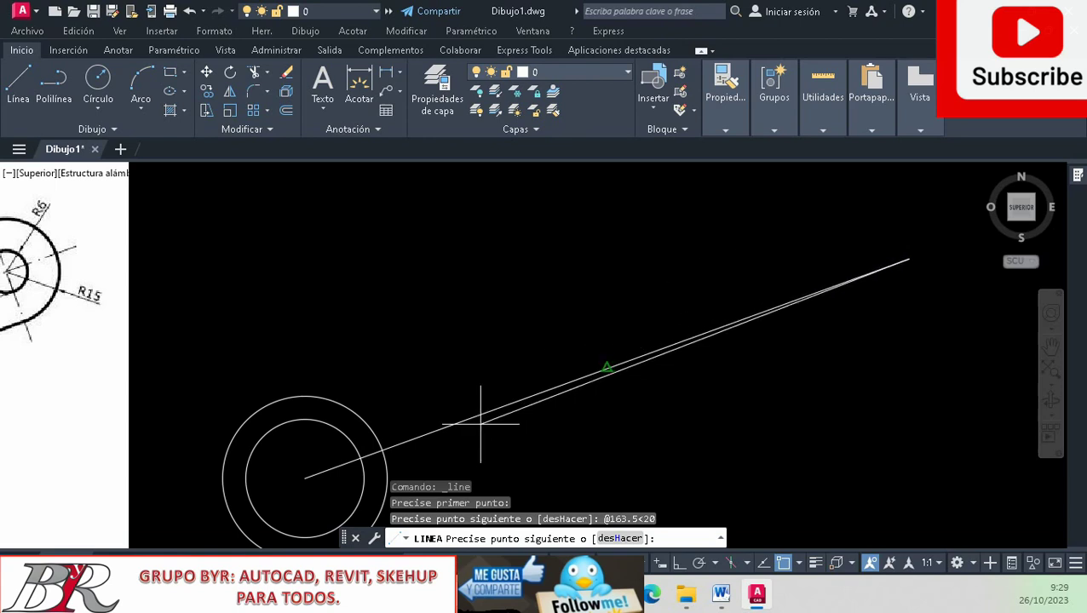
scroll(689, 332, "down", 2)
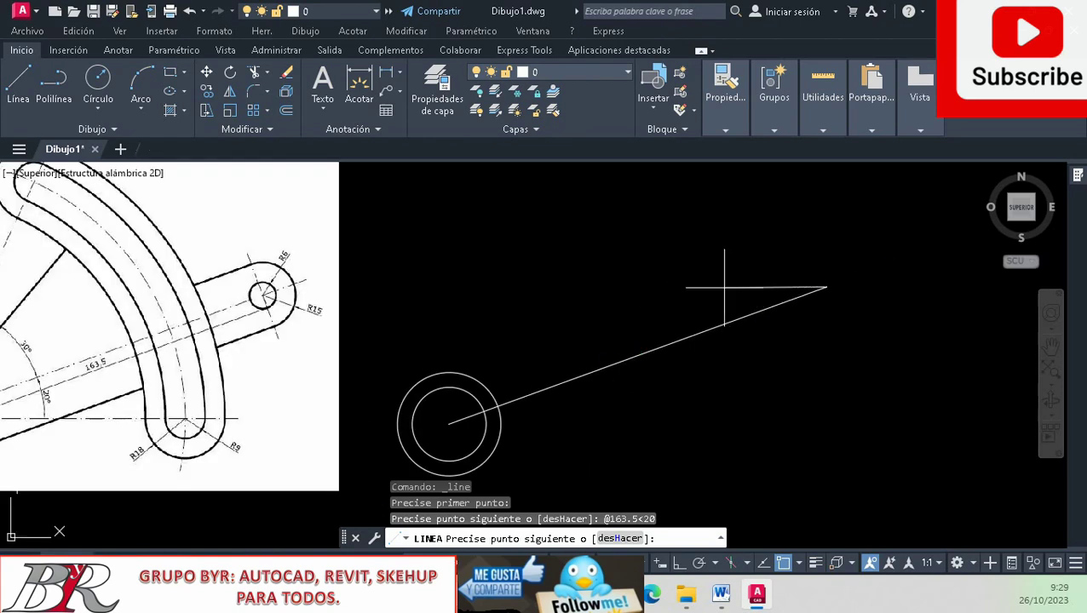
key("Return")
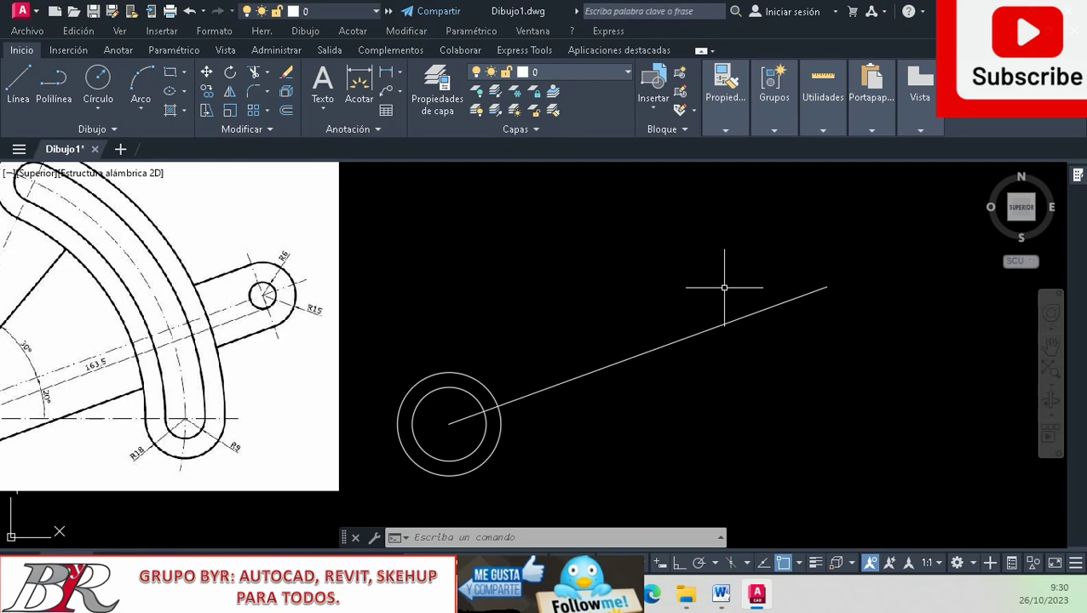
scroll(247, 291, "up", 2)
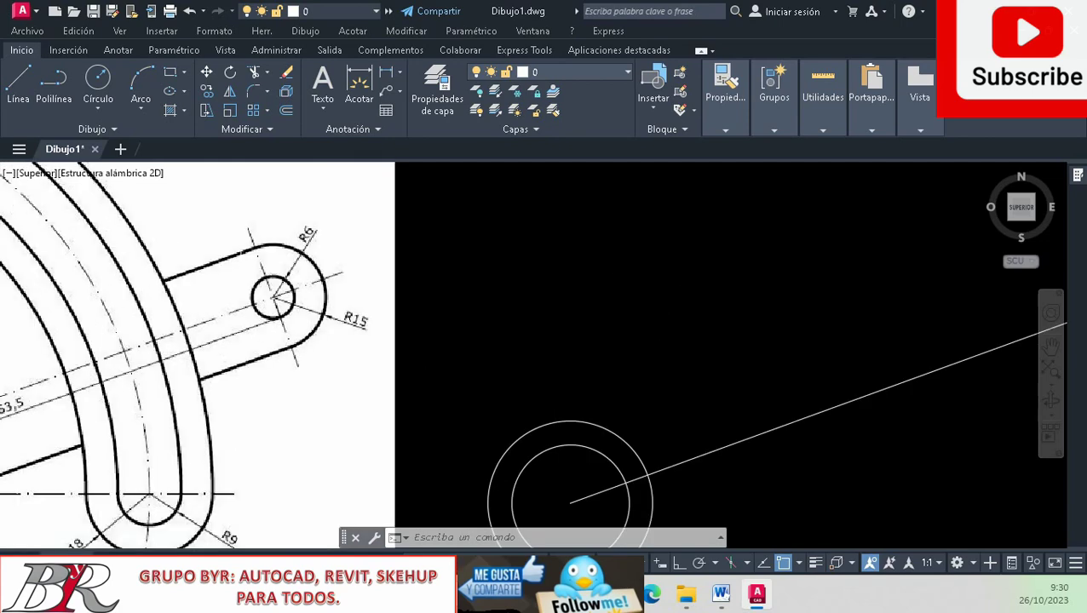
left_click(227, 188)
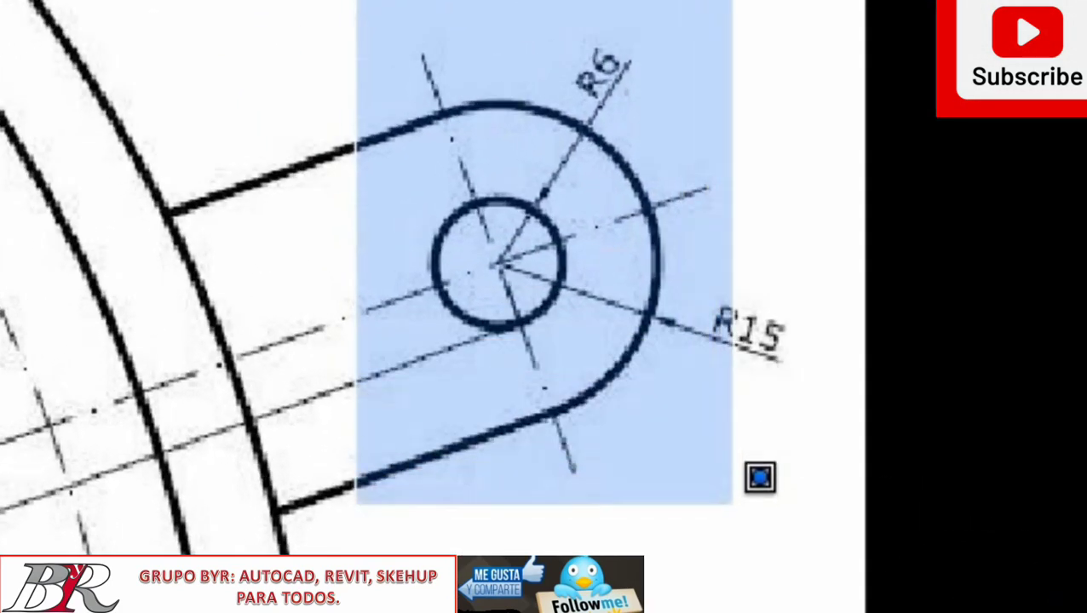
left_click(760, 485)
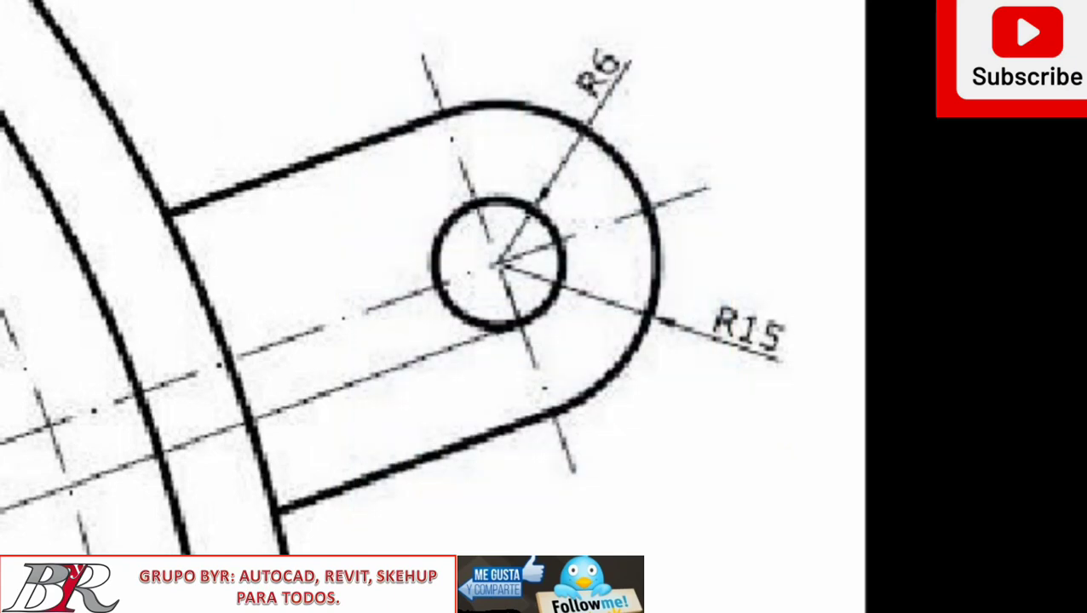
left_click(189, 0)
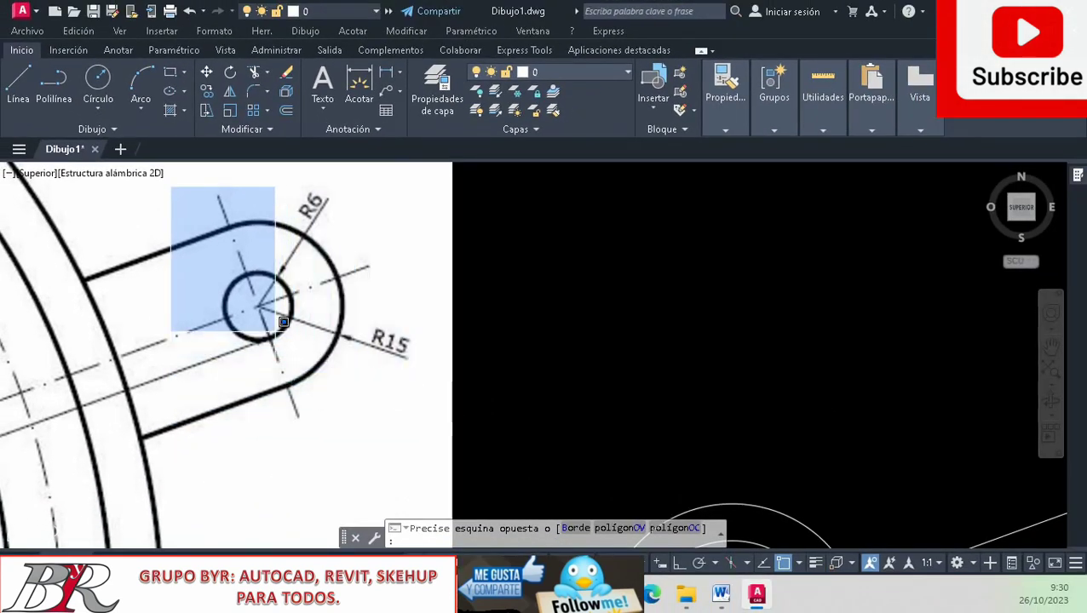
left_click(419, 388)
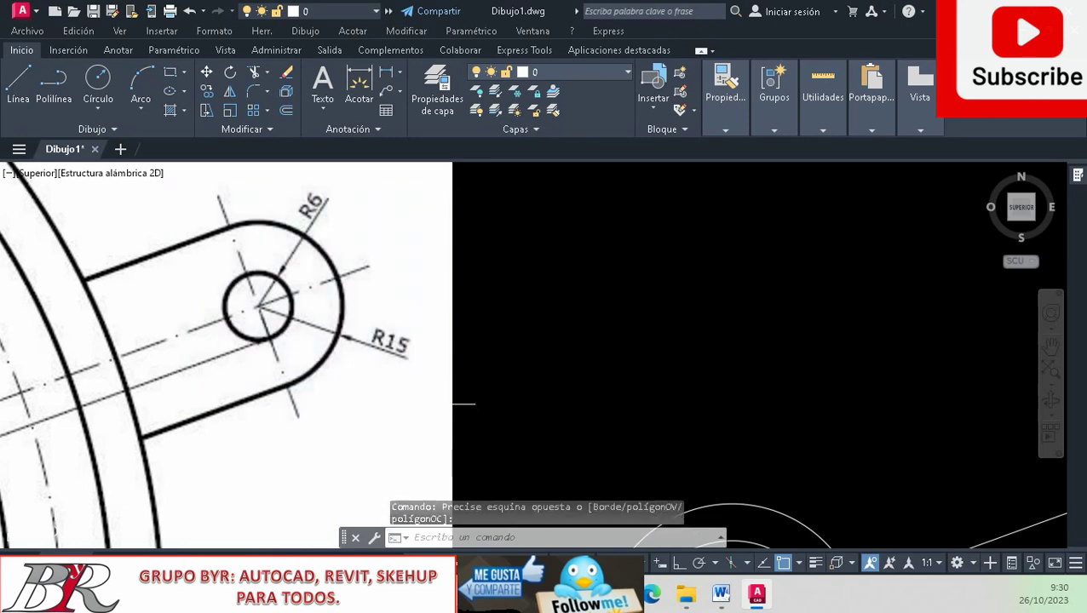
scroll(409, 351, "down", 6)
scroll(712, 345, "up", 2)
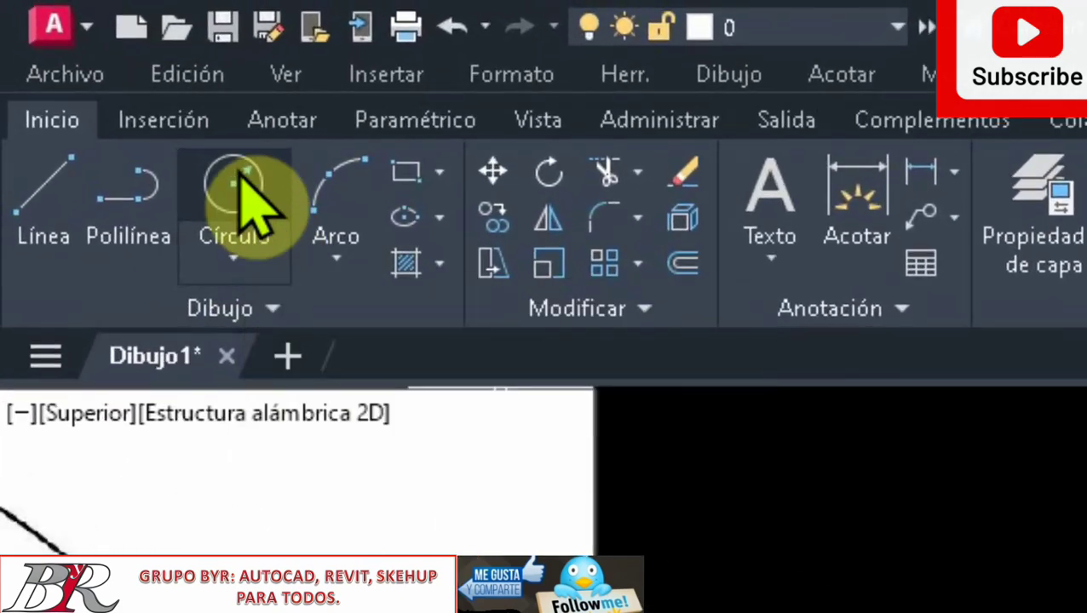
With OSNAP on, draw a radius-15 circle centred on the 163.5 line's far endpoint
left_click(232, 262)
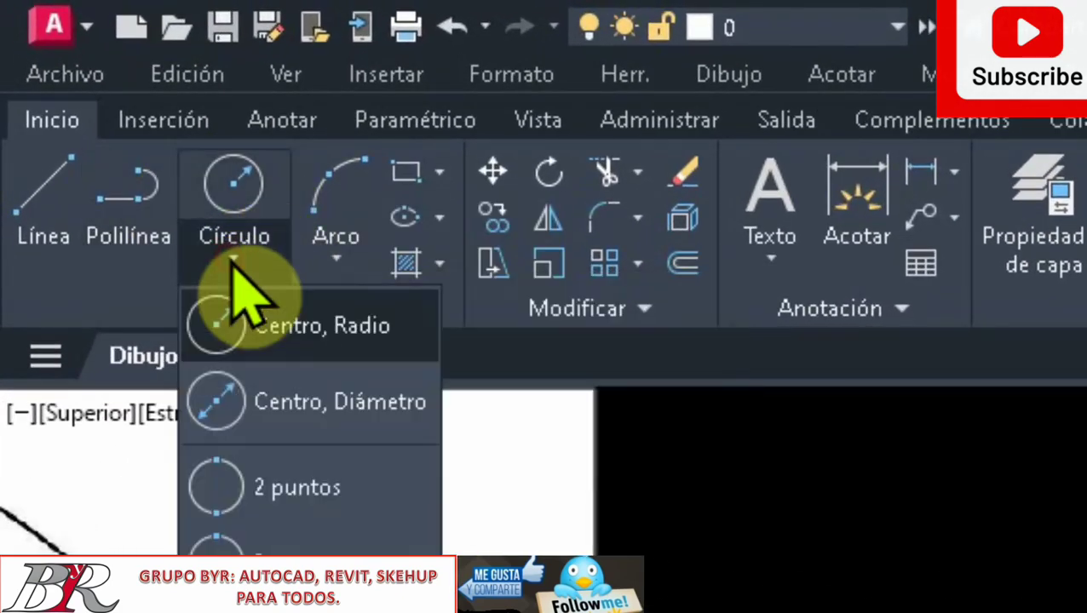
left_click(270, 328)
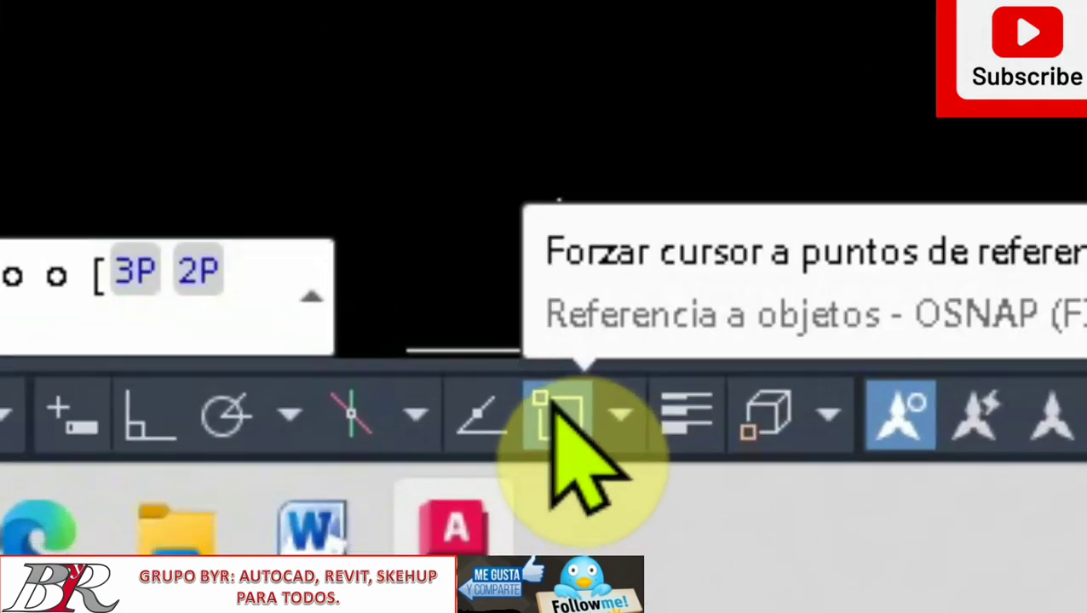
left_click(724, 524)
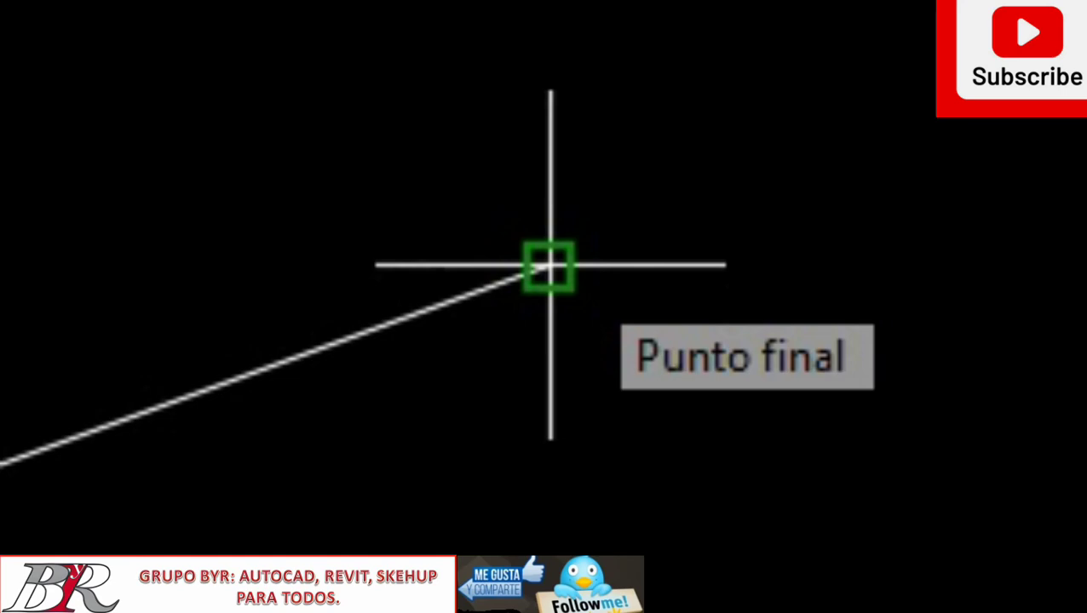
left_click(549, 266)
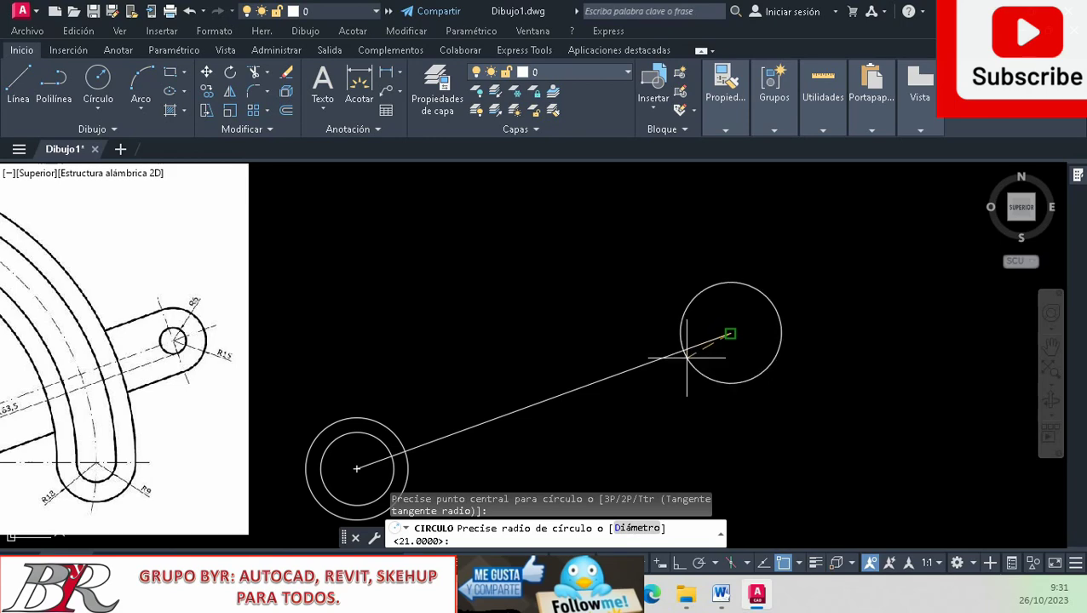
type("15")
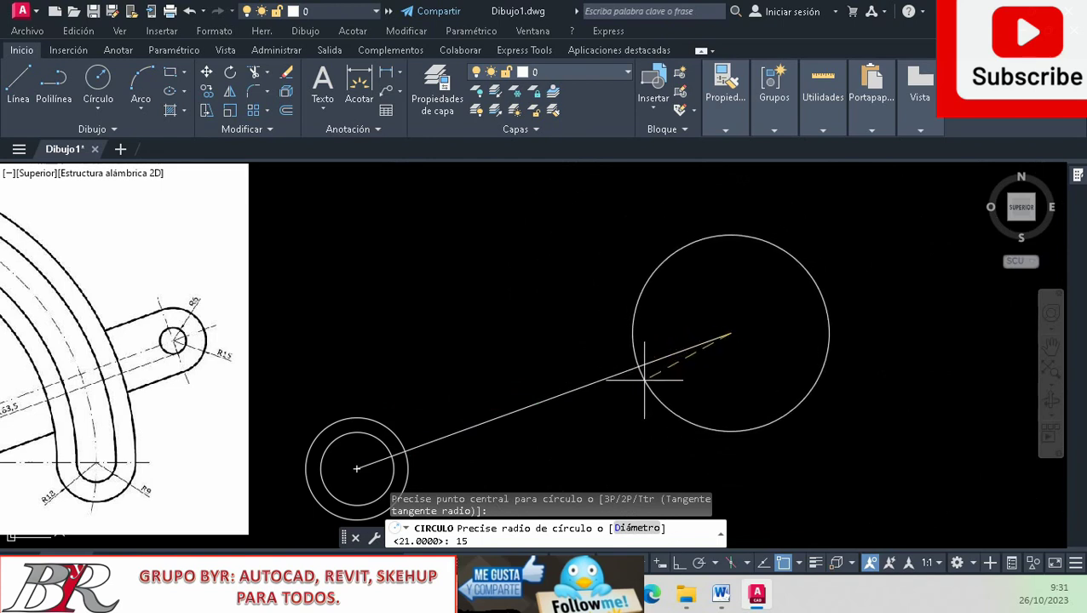
key("Return")
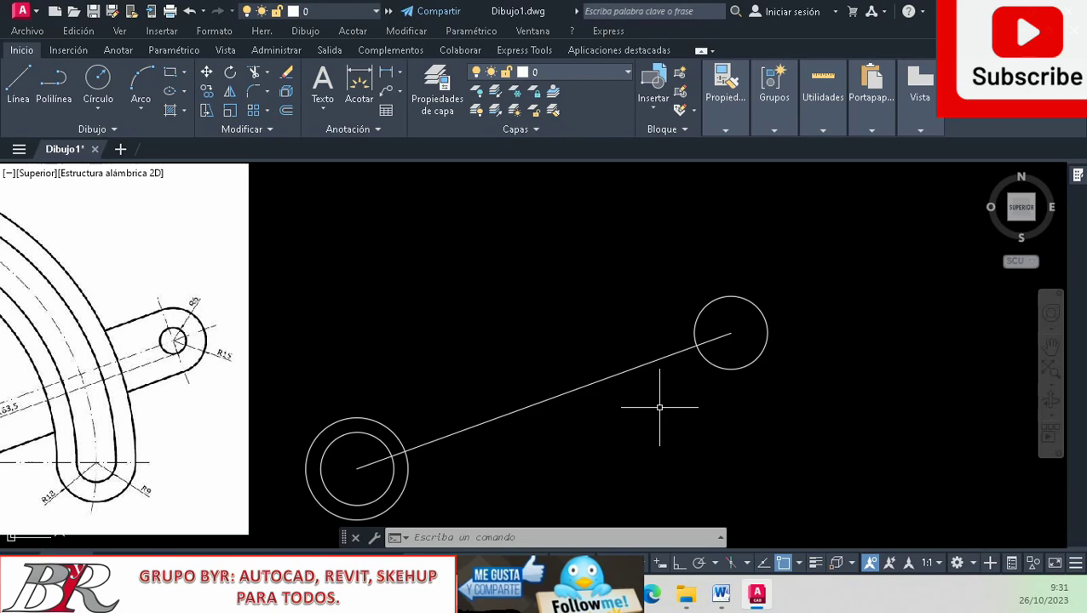
type("c")
key("Return")
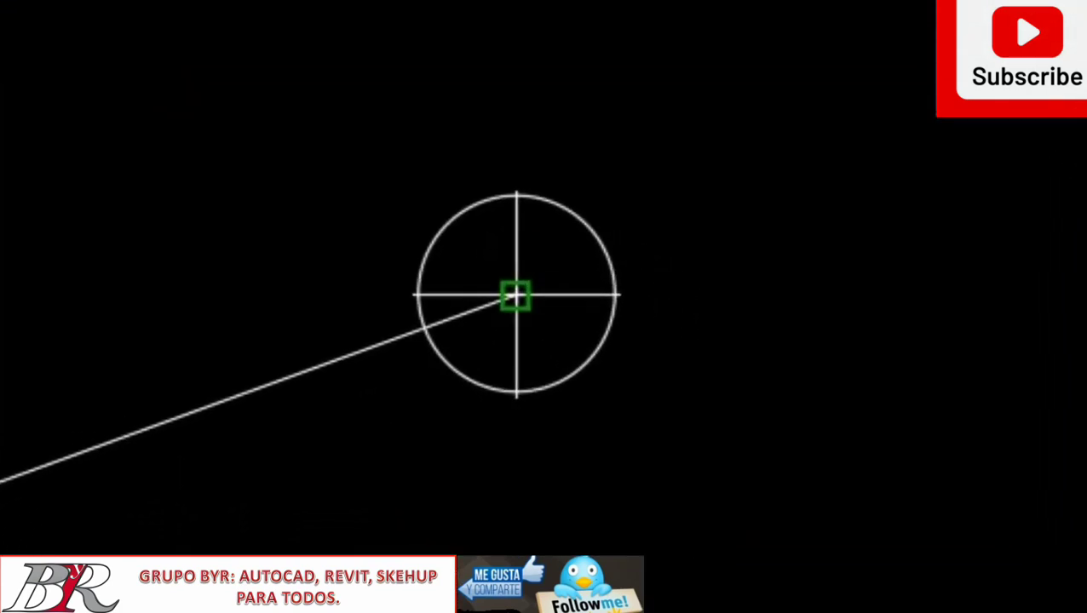
Add another radius-15 circle centred on that same line endpoint
left_click(515, 296)
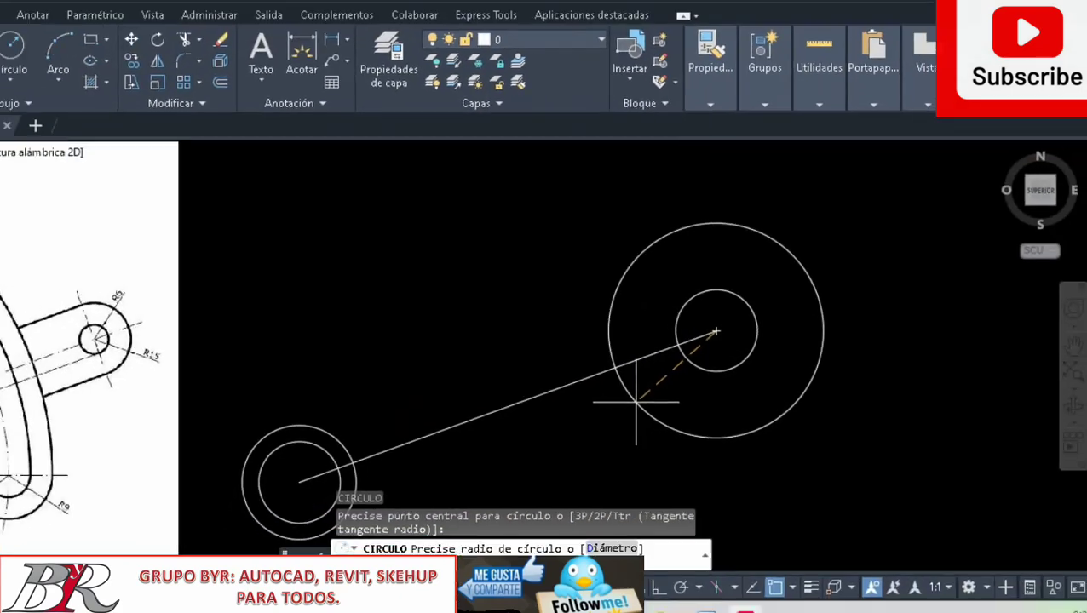
type("15")
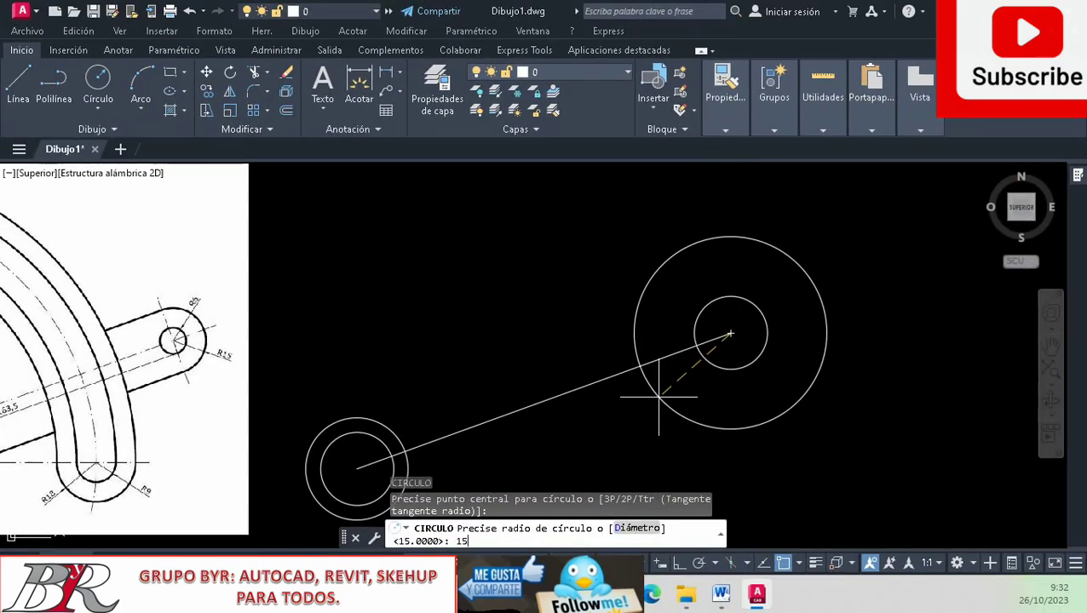
key("Return")
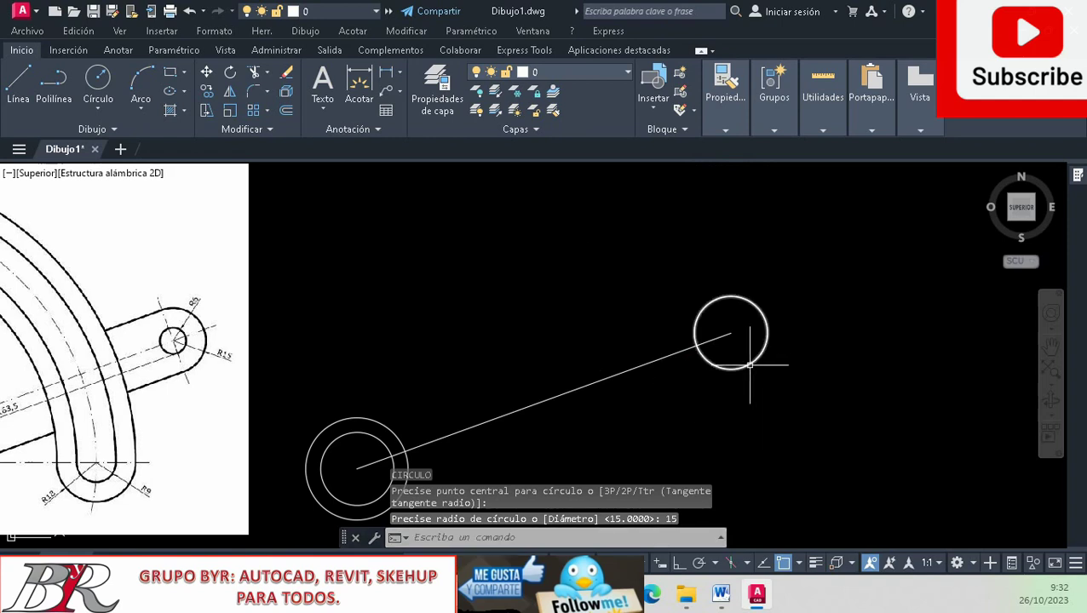
scroll(754, 356, "up", 2)
scroll(740, 352, "up", 4)
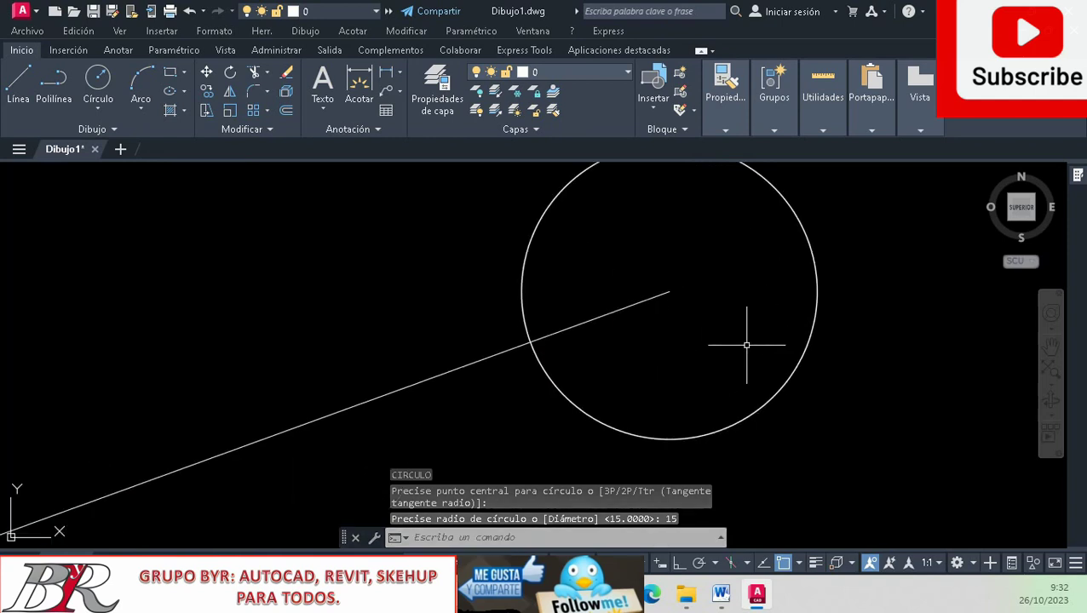
left_click(710, 432)
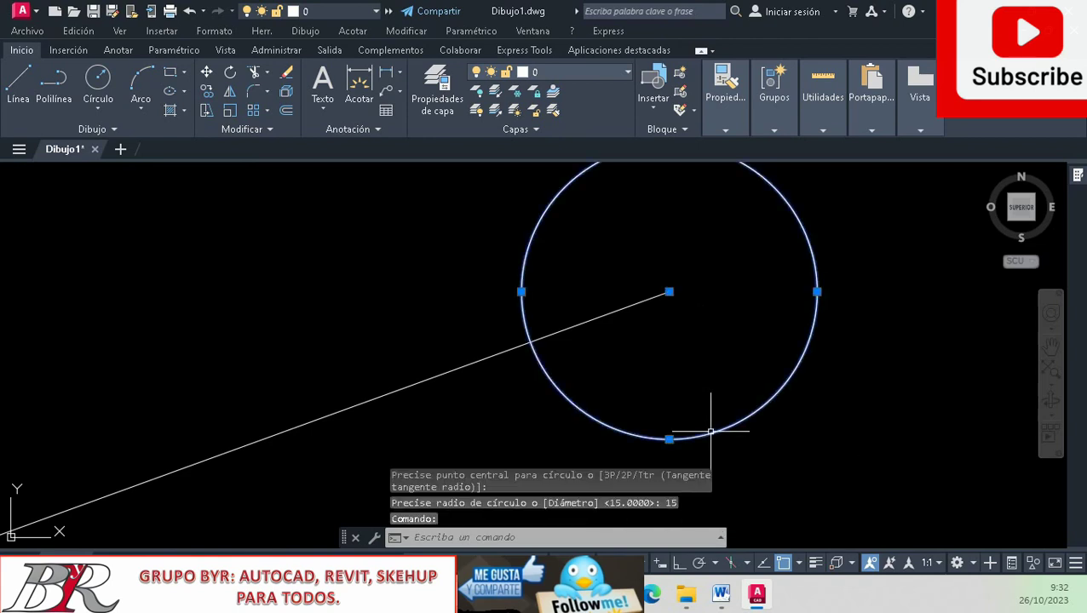
scroll(694, 386, "down", 2)
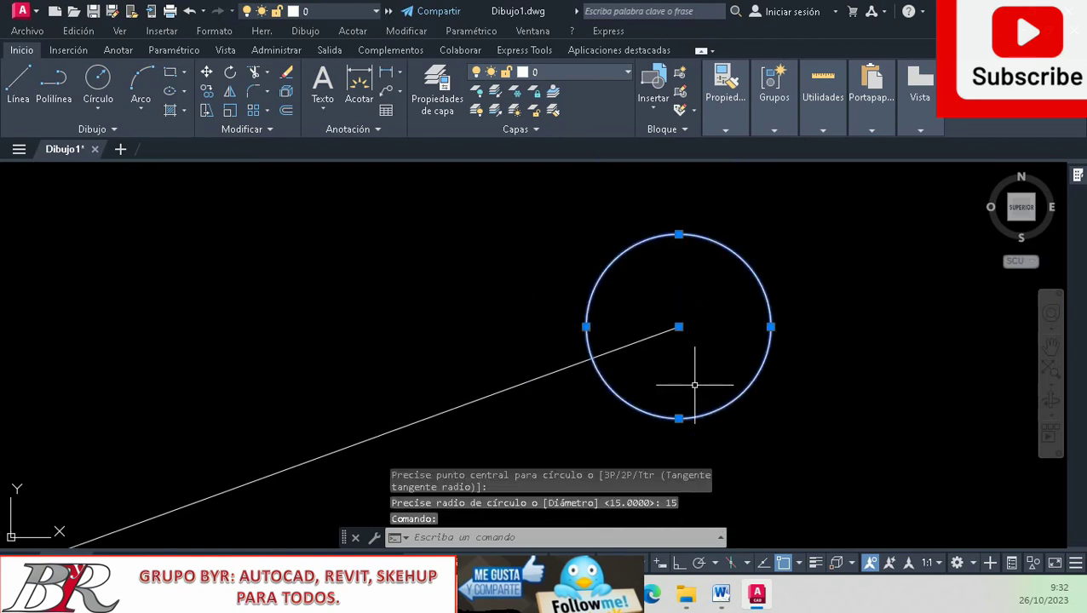
scroll(655, 350, "down", 2)
scroll(652, 350, "up", 2)
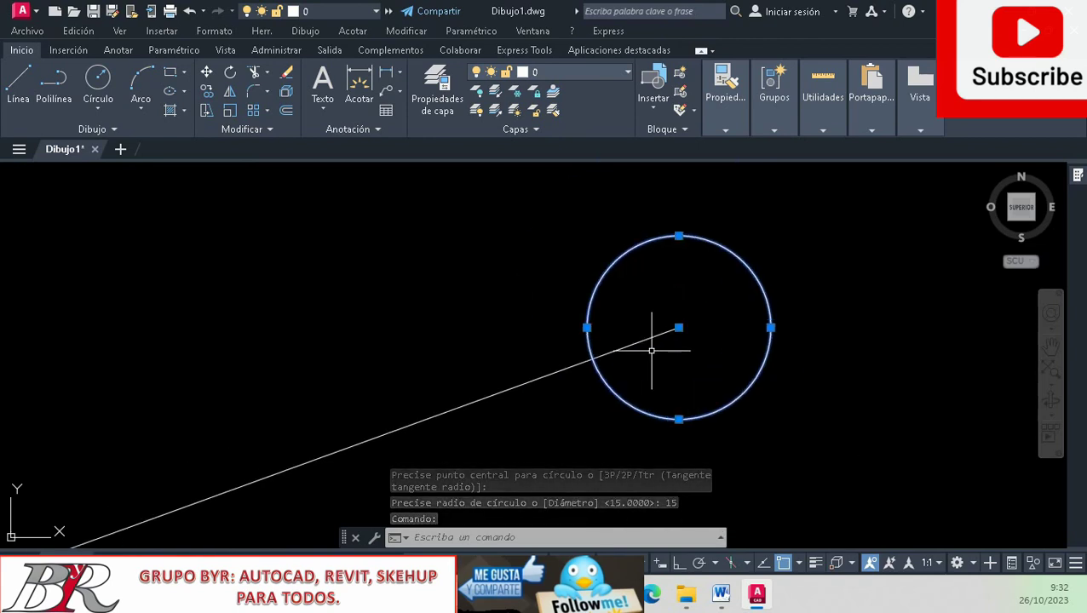
scroll(646, 244, "up", 2)
scroll(646, 239, "down", 4)
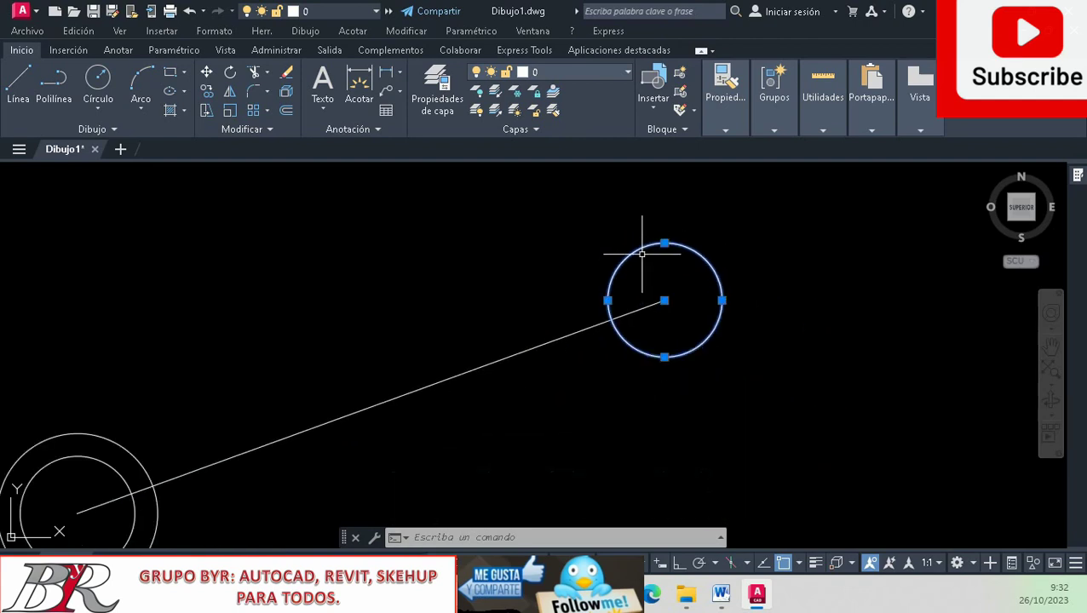
scroll(615, 252, "up", 2)
scroll(617, 260, "up", 2)
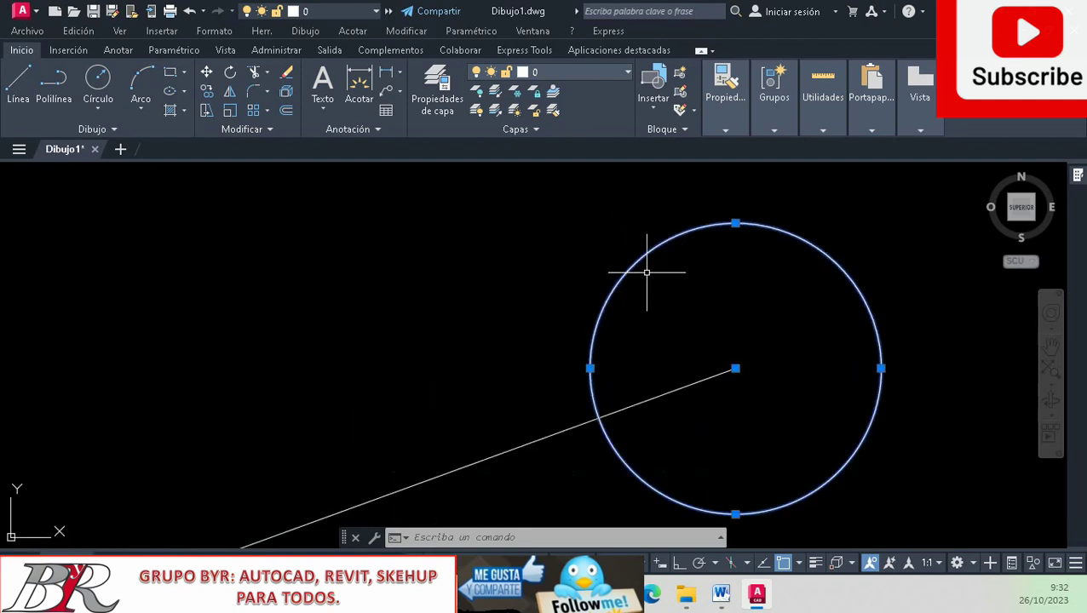
scroll(646, 273, "down", 2)
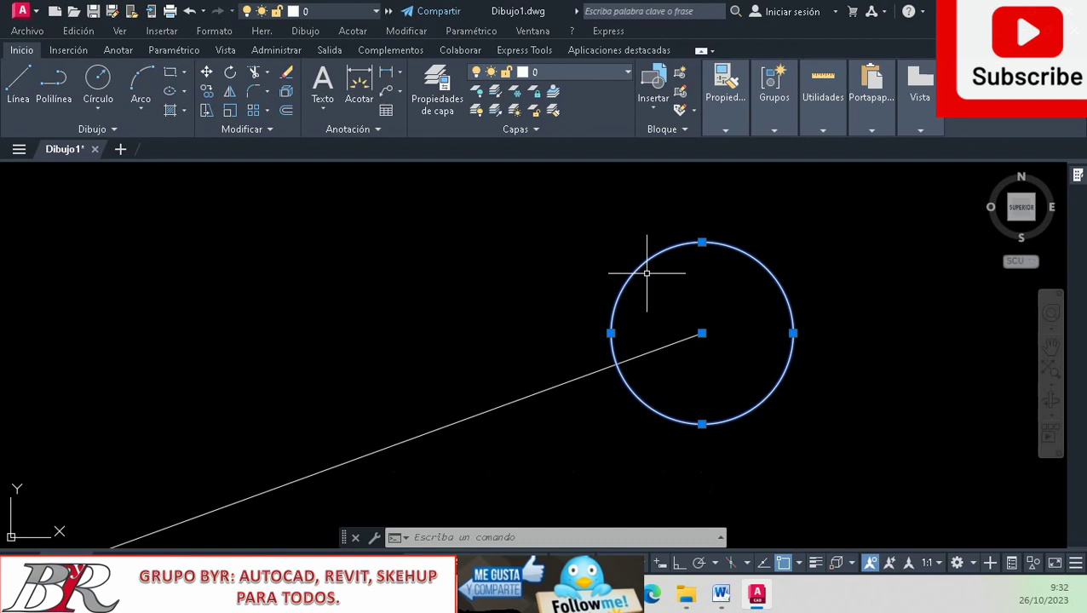
scroll(653, 276, "down", 3)
scroll(689, 300, "up", 4)
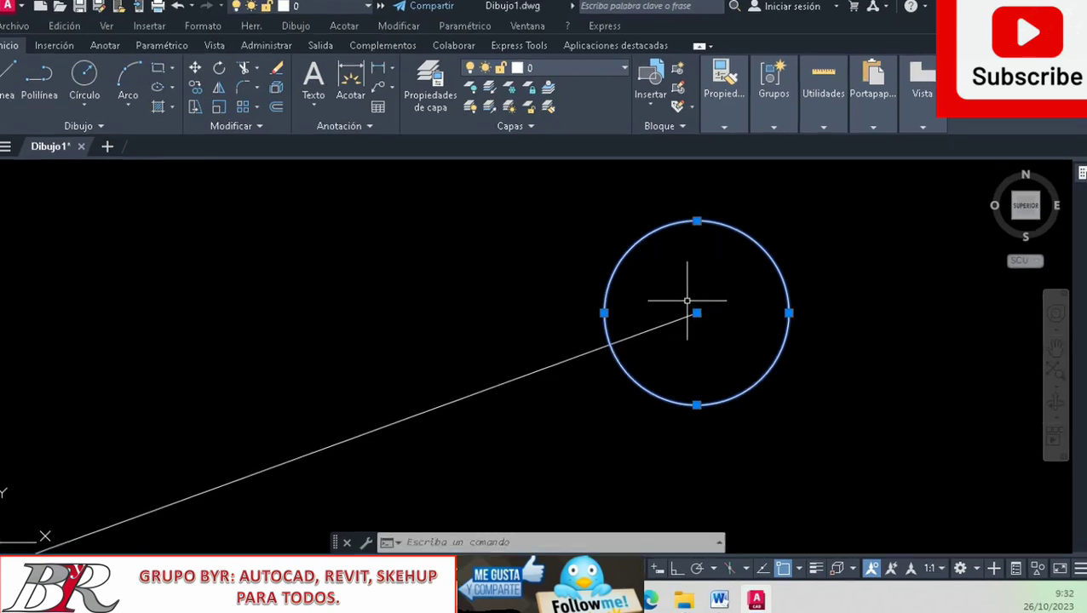
scroll(689, 300, "down", 3)
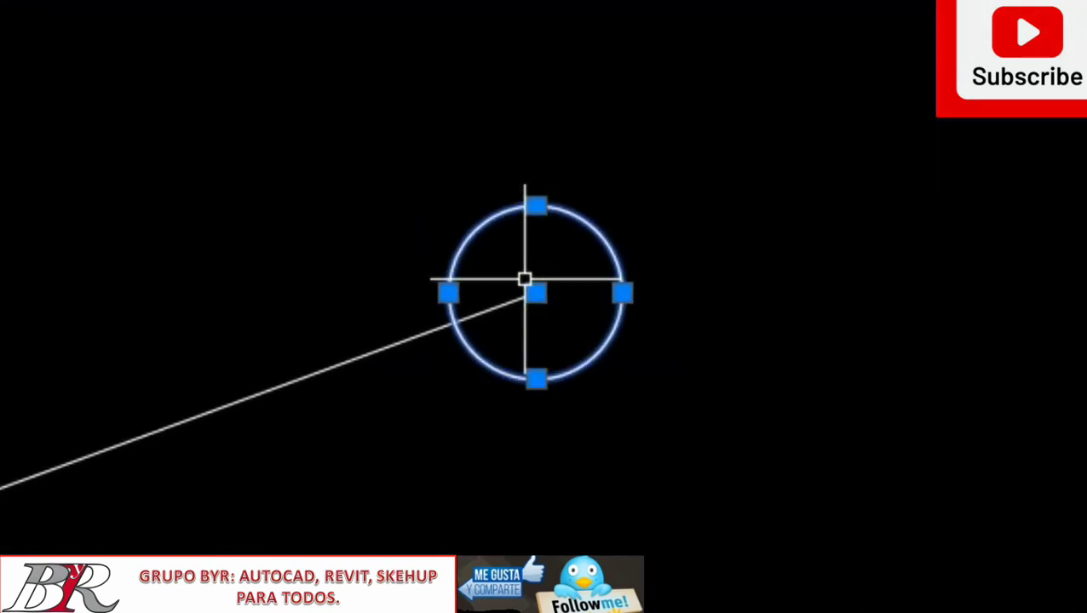
scroll(525, 280, "up", 5)
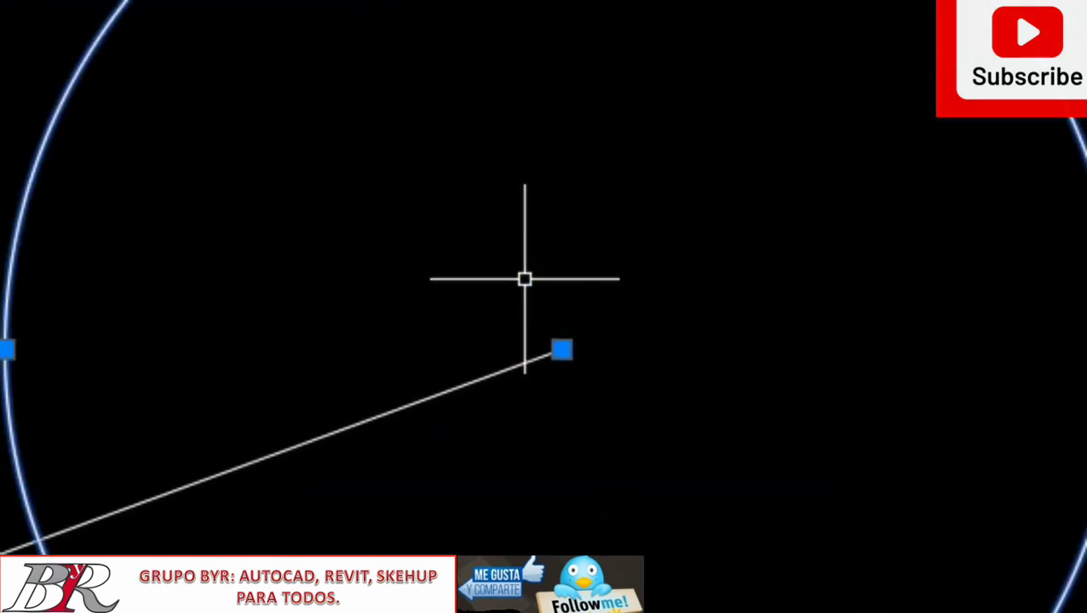
scroll(525, 279, "down", 2)
scroll(524, 280, "down", 4)
scroll(524, 279, "up", 2)
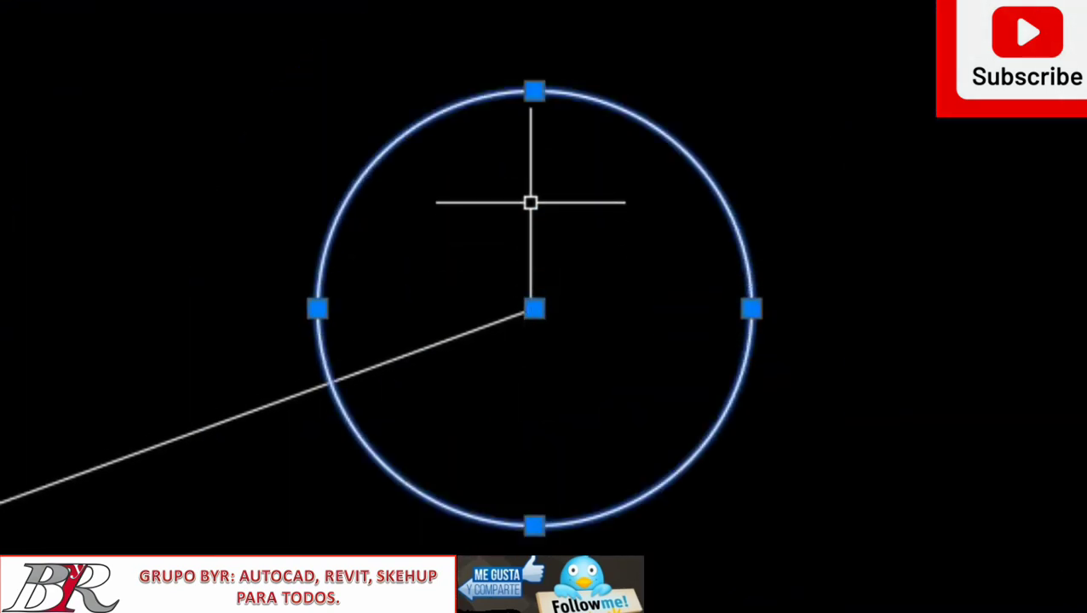
scroll(529, 202, "up", 2)
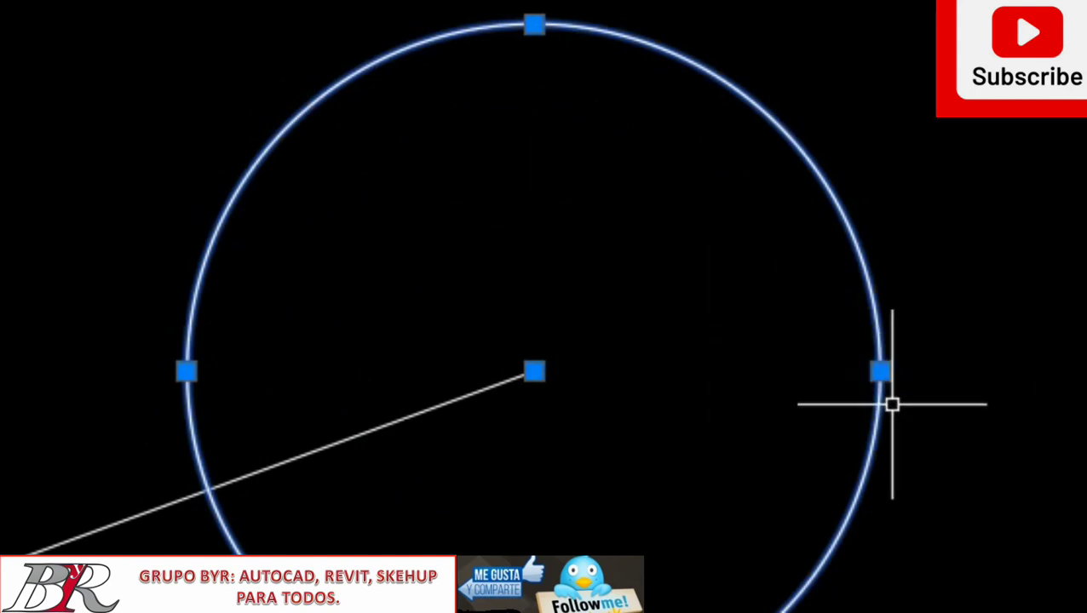
left_click(667, 183)
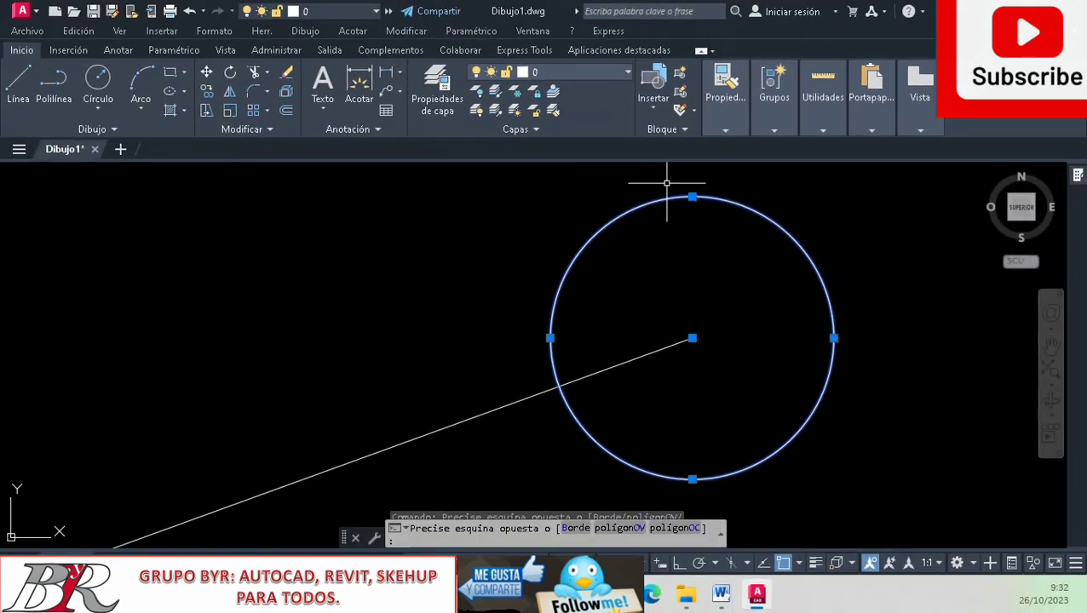
left_click(705, 212)
scroll(704, 213, "down", 2)
left_click(684, 352)
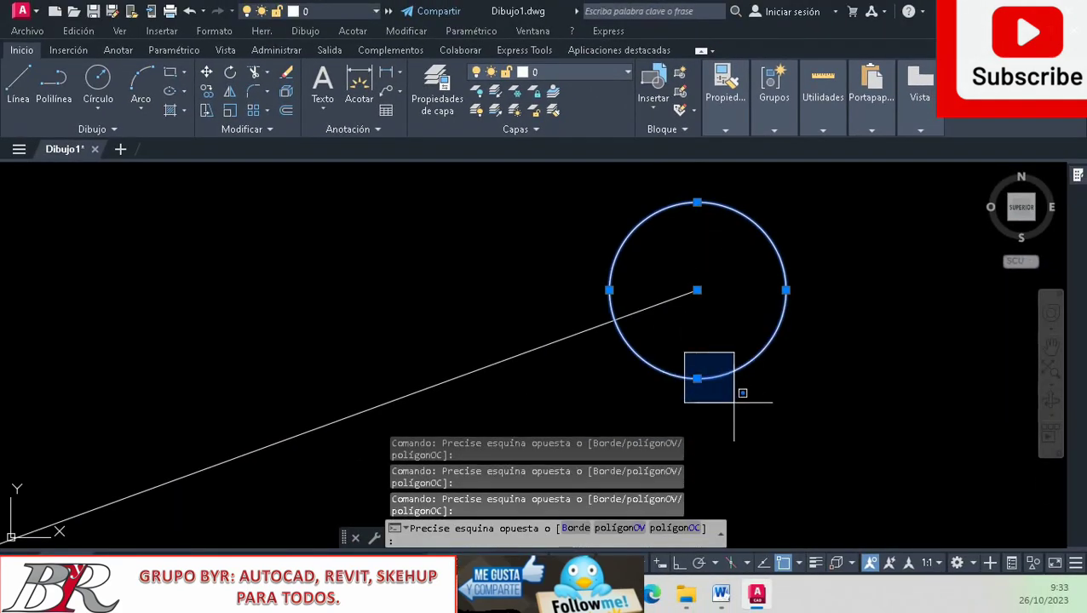
left_click(737, 393)
scroll(687, 328, "up", 2)
left_click(678, 244)
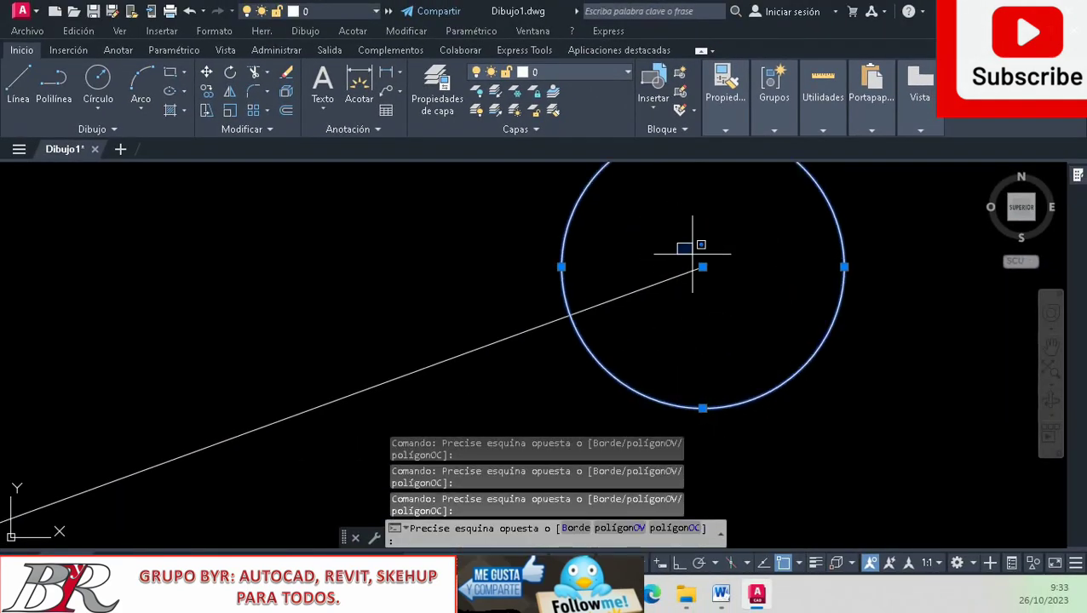
left_click(727, 286)
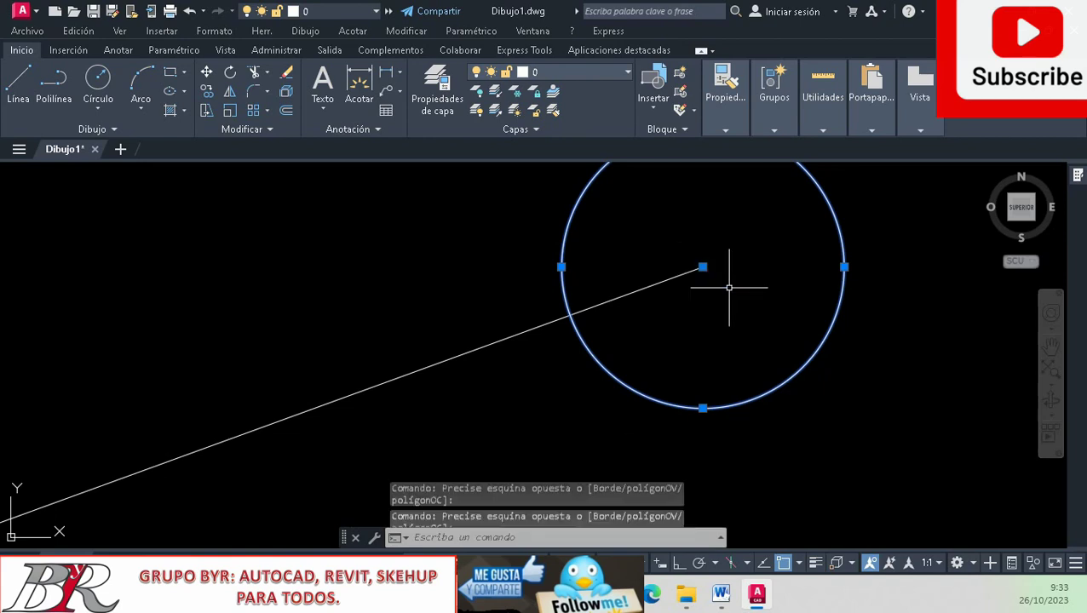
scroll(722, 299, "down", 2)
scroll(725, 209, "up", 3)
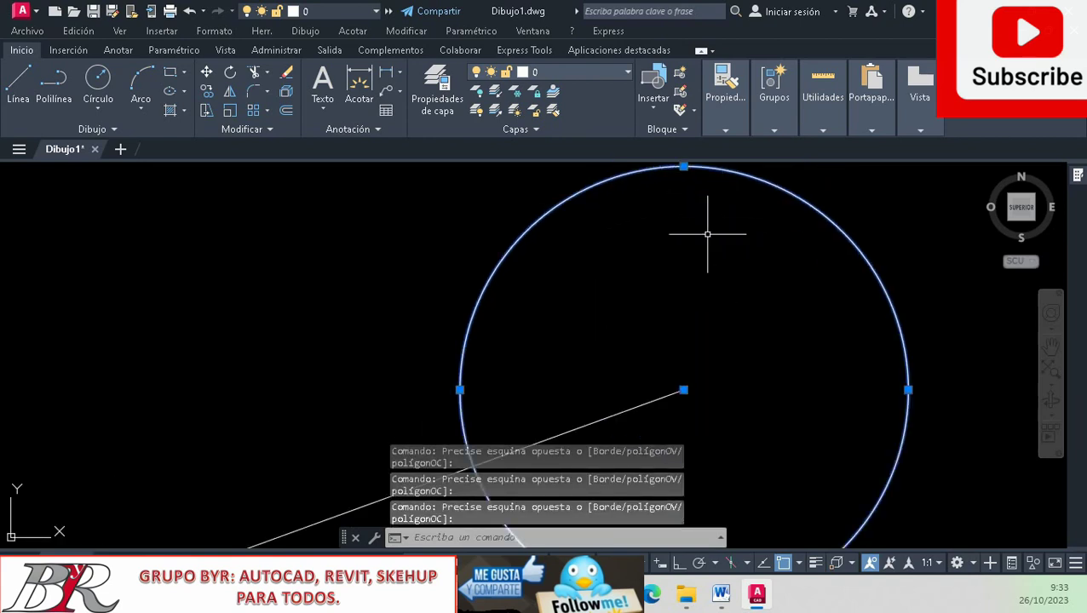
scroll(706, 230, "down", 2)
scroll(701, 247, "down", 2)
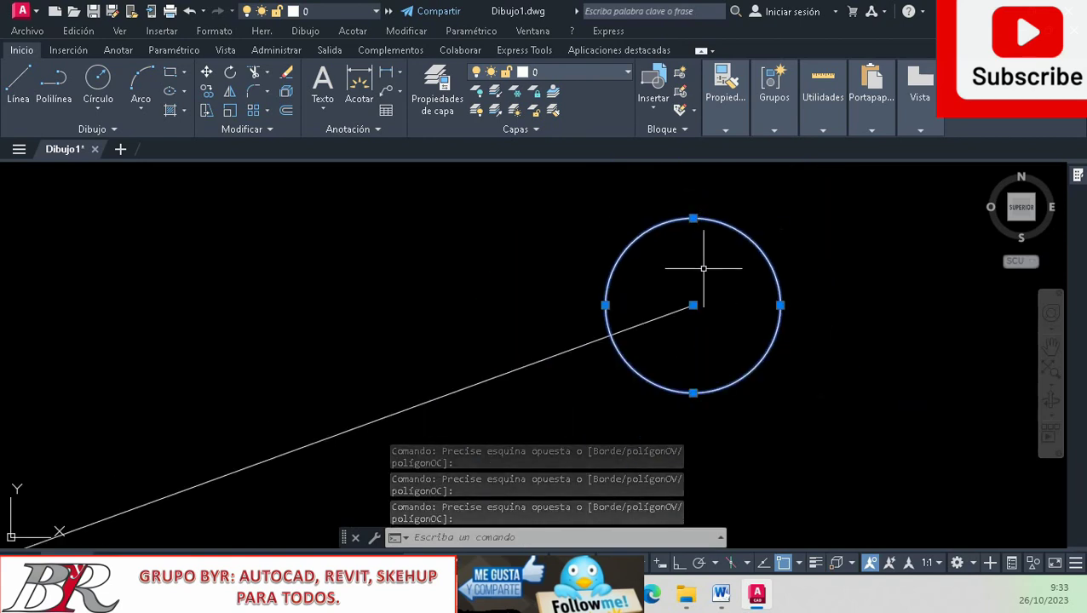
scroll(703, 268, "up", 2)
scroll(703, 268, "down", 2)
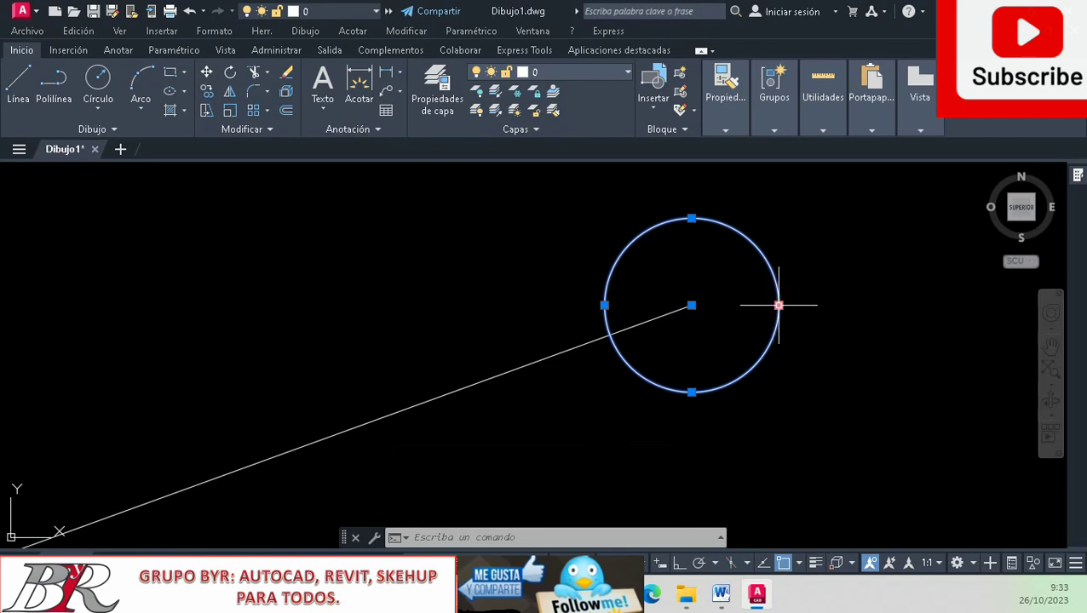
left_click(777, 305)
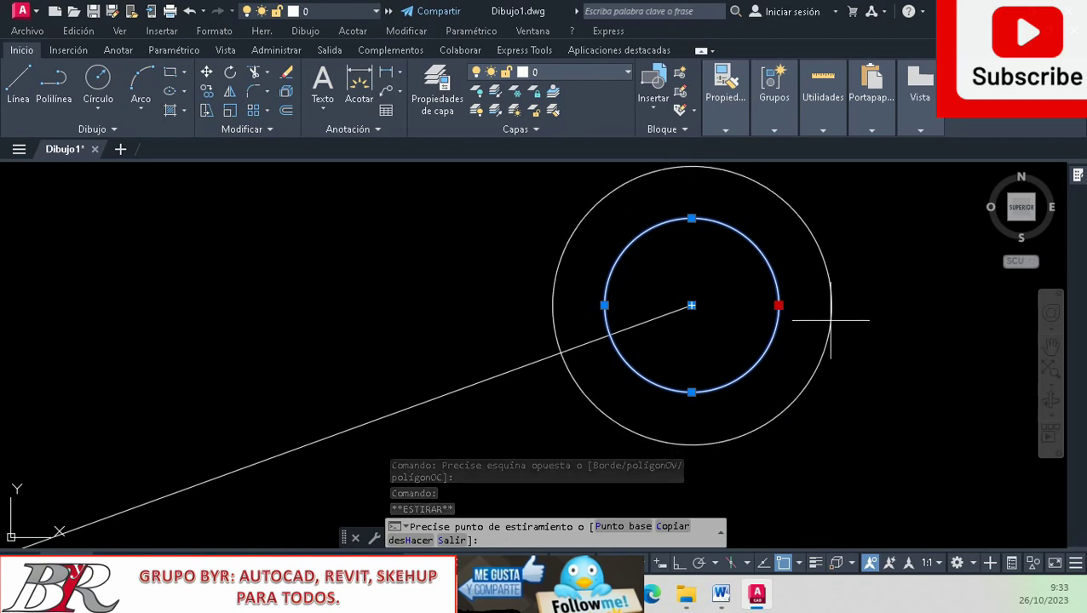
key("Escape")
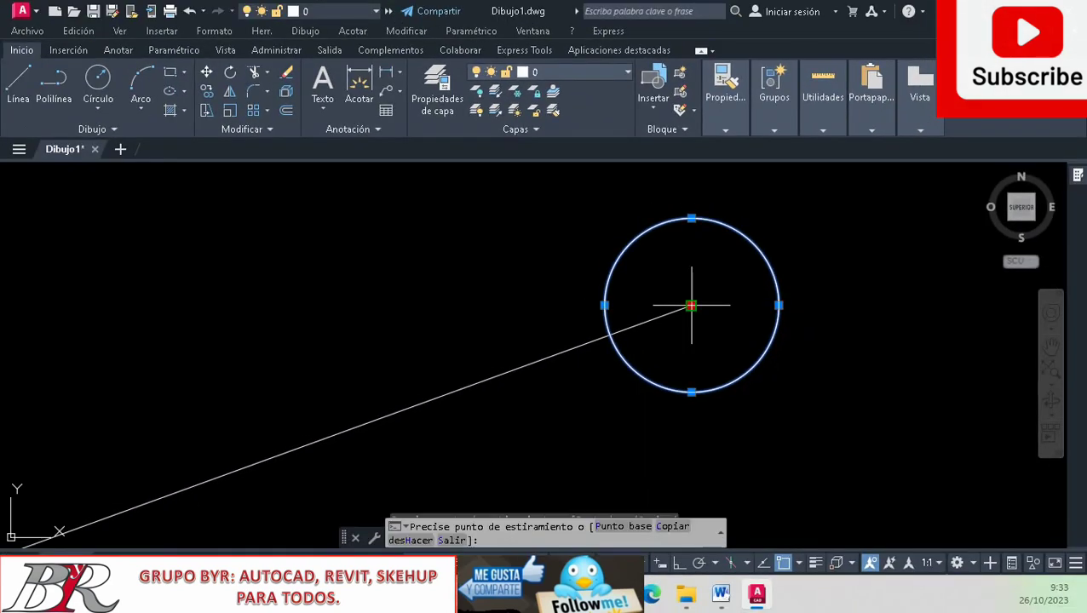
left_click(690, 305)
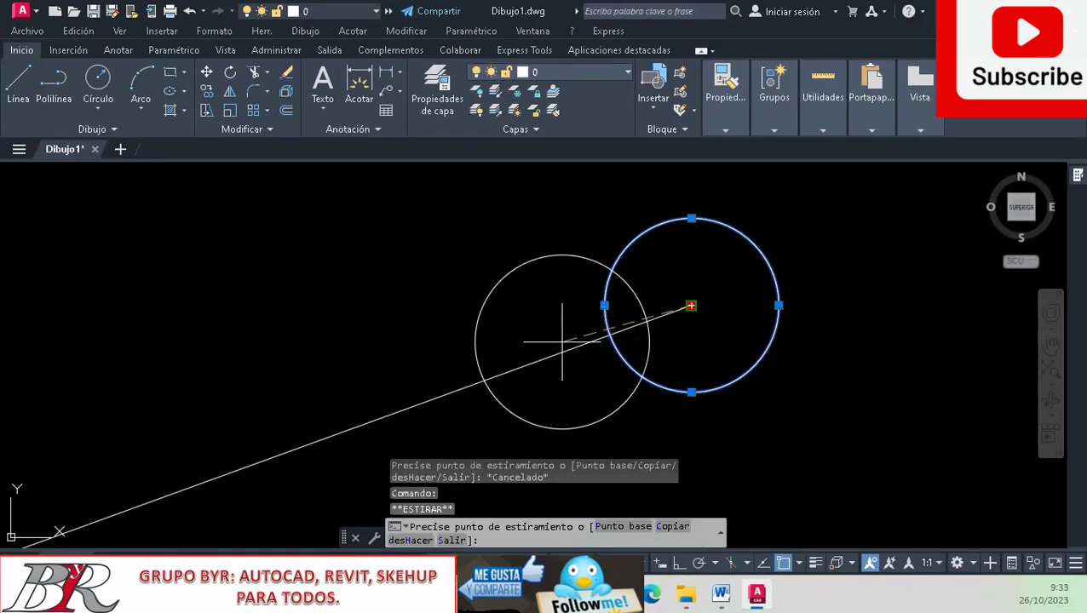
key("Escape")
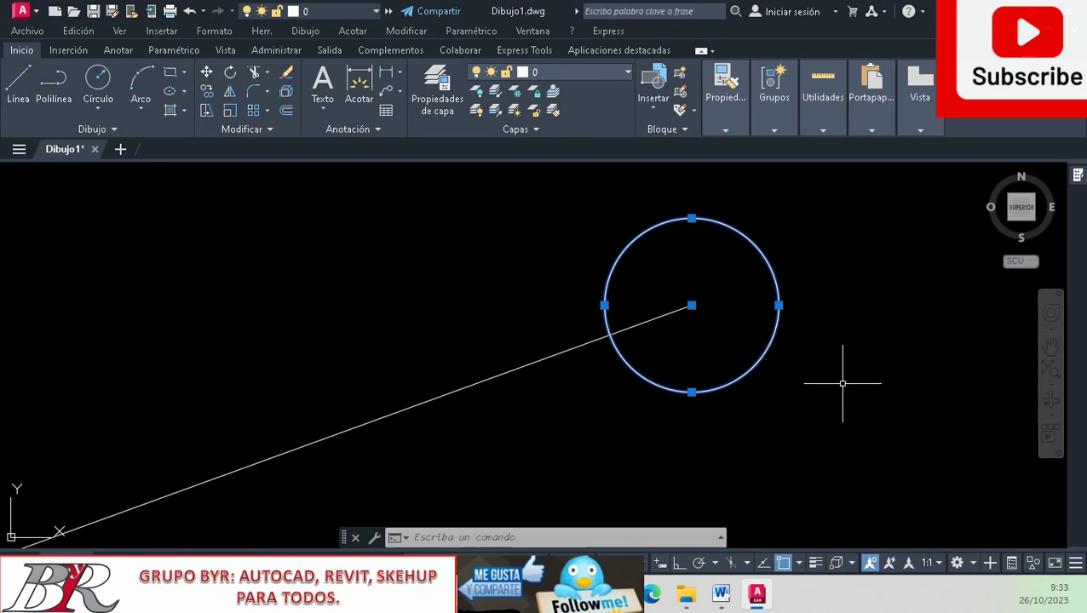
left_click(691, 305)
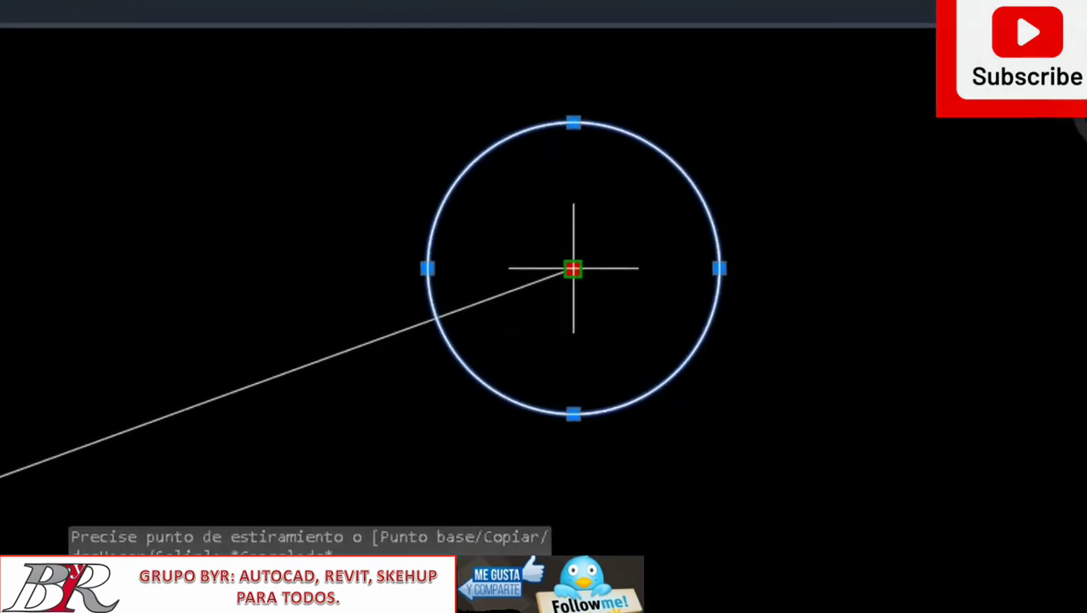
right_click(691, 305)
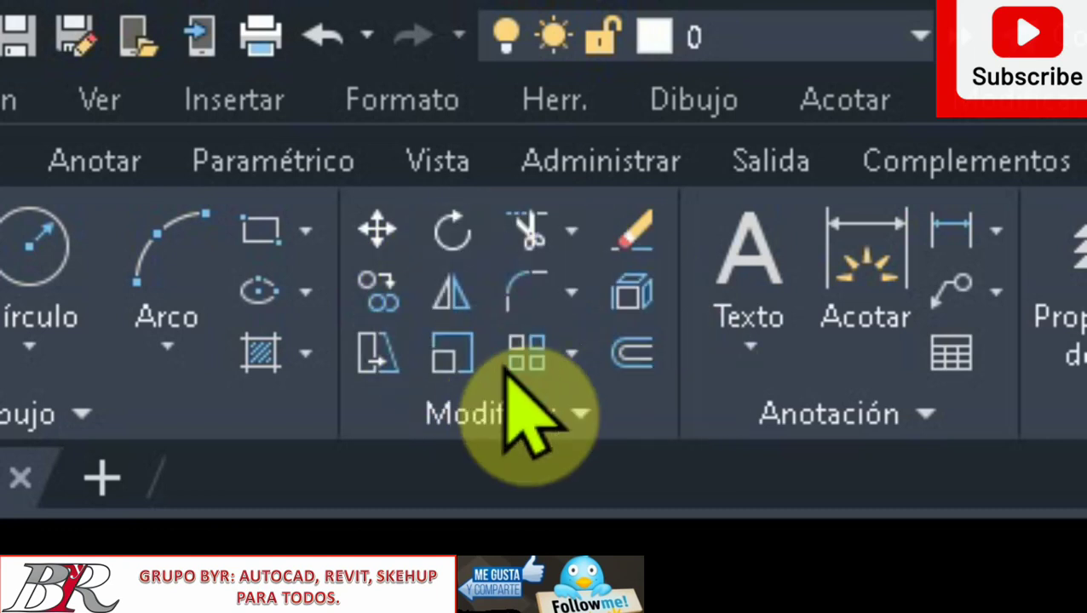
Erase the displaced duplicate circle, leaving one radius-15 circle at the slanted line's far end
left_click(499, 416)
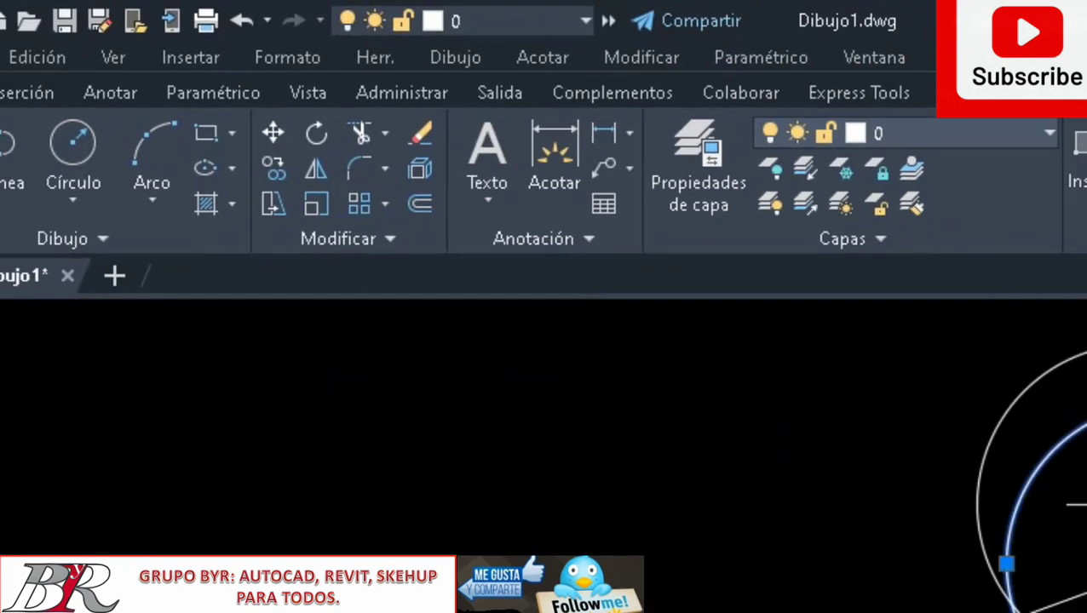
left_click(690, 305)
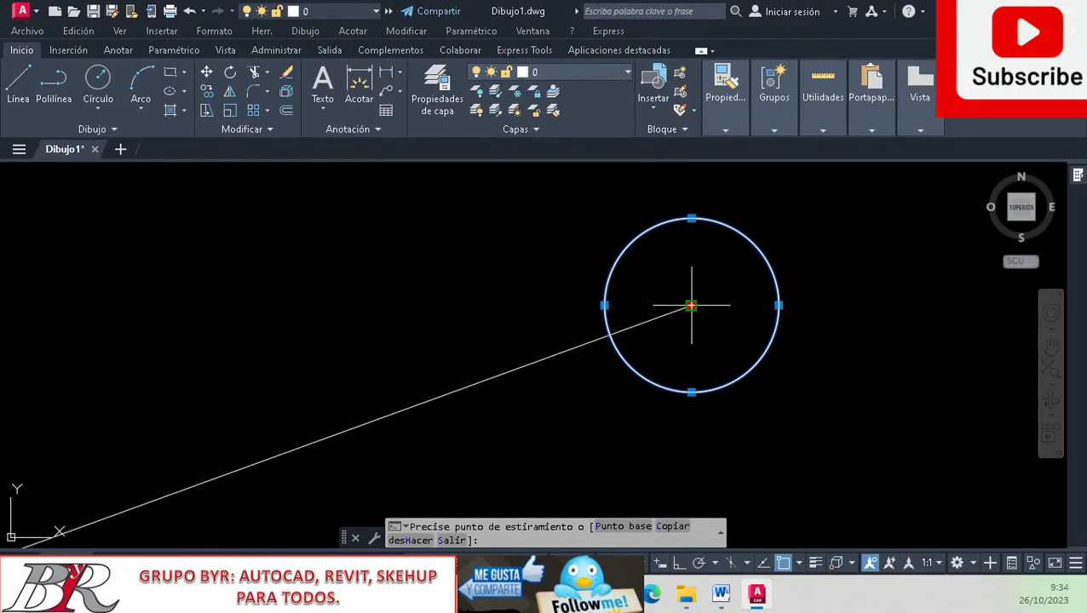
right_click(691, 305)
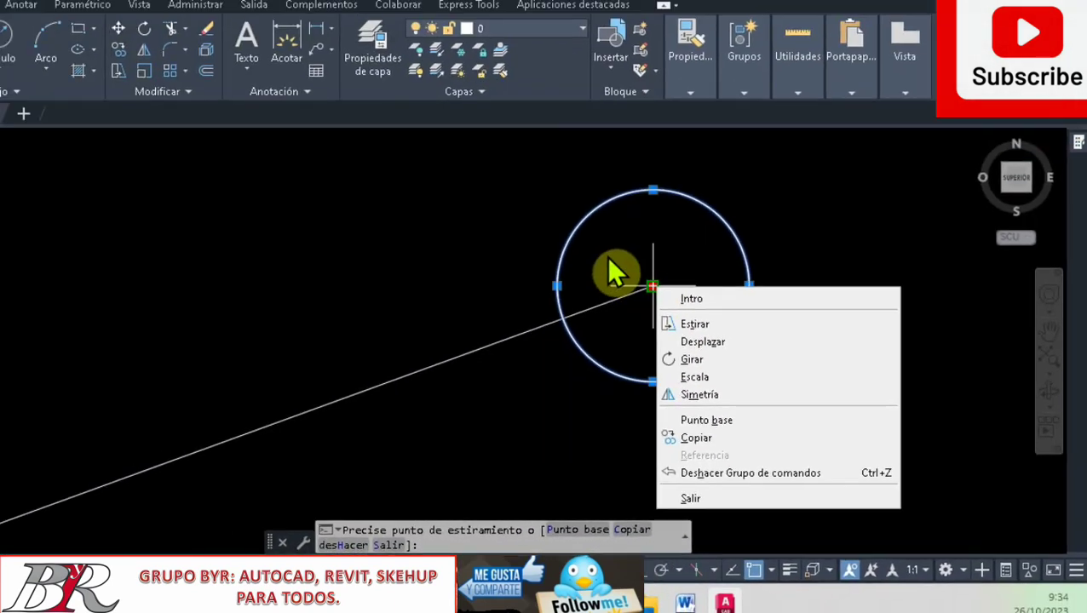
left_click(617, 271)
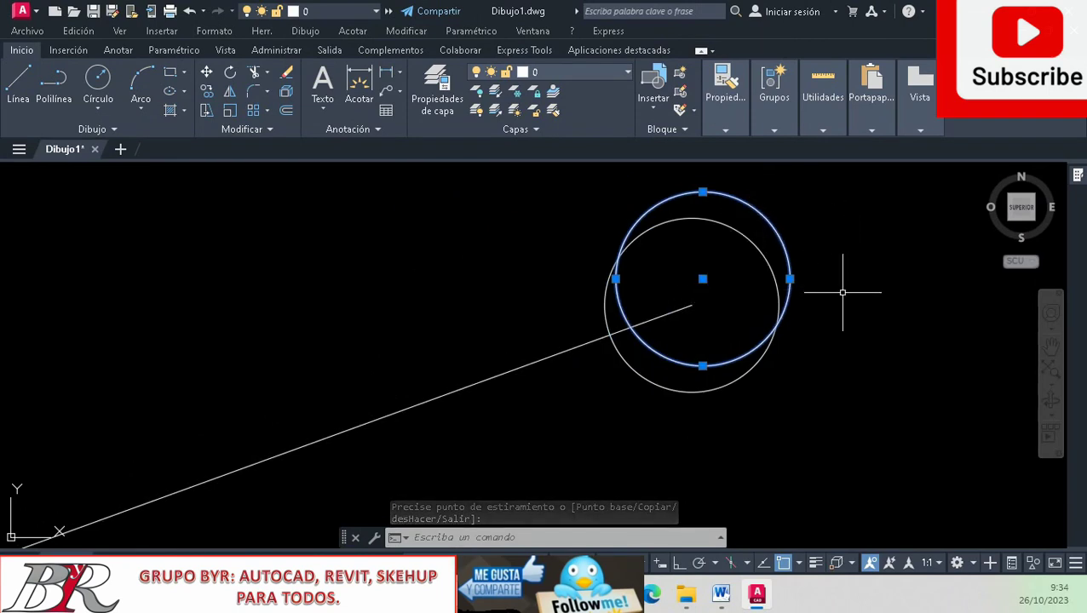
key("Delete")
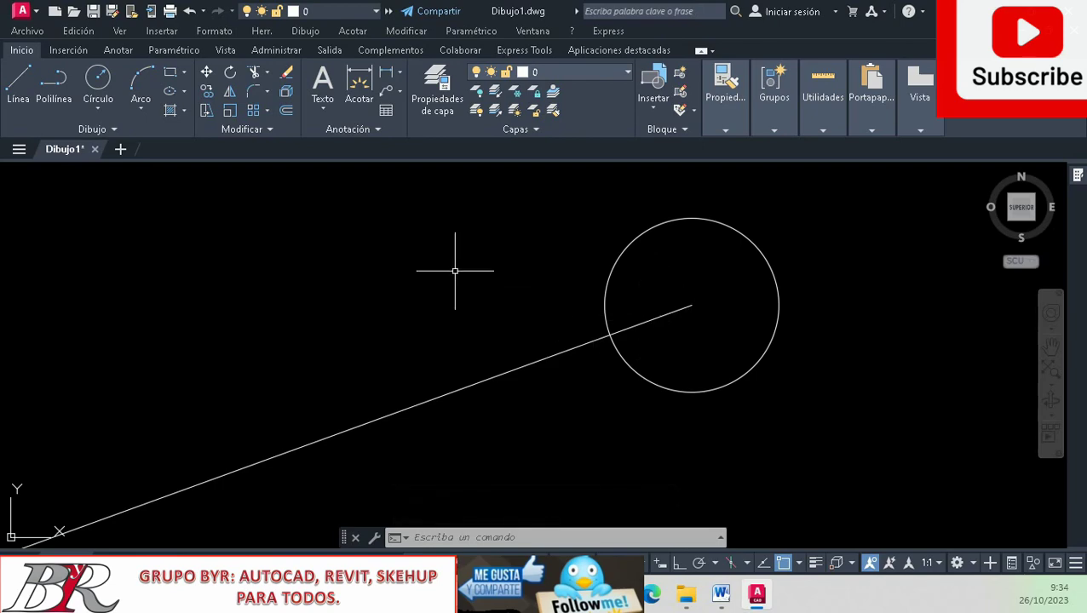
left_click(98, 109)
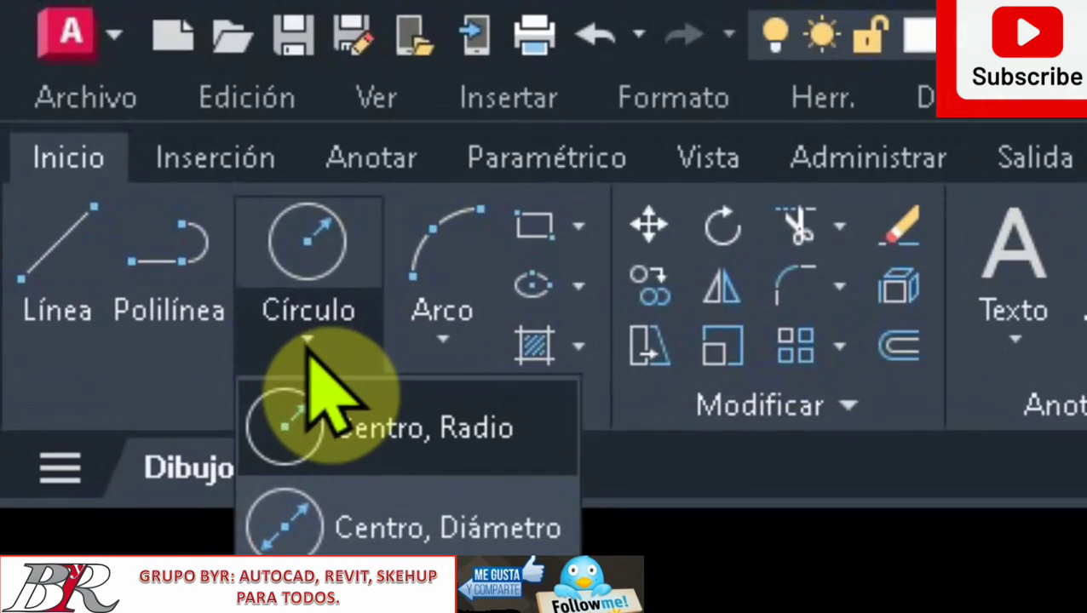
Draw a radius-6 circle concentric with the radius-15 circle at the slanted line's endpoint
left_click(363, 397)
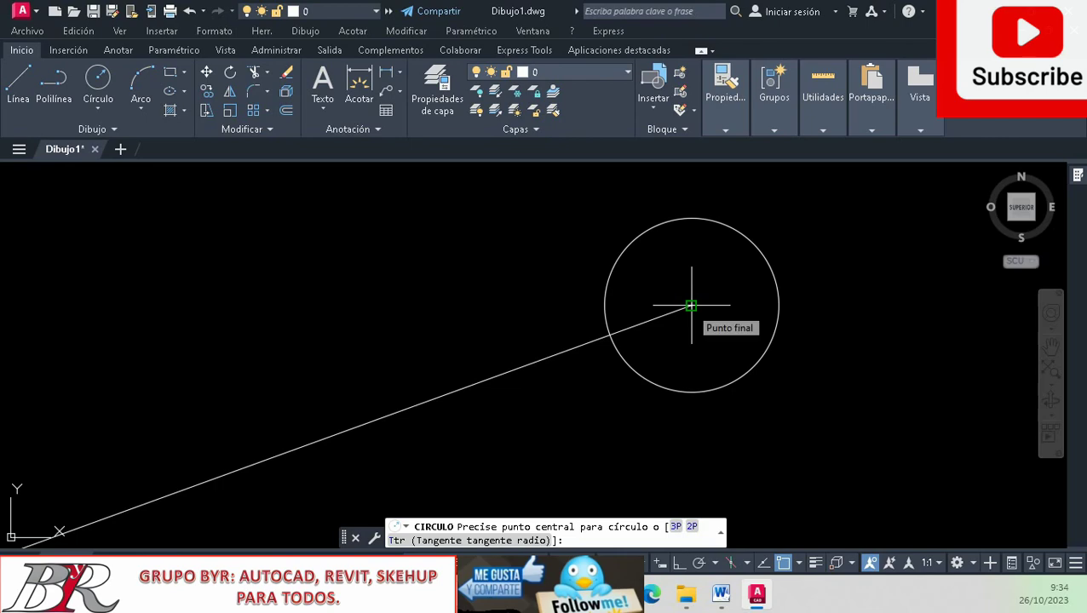
left_click(691, 305)
scroll(690, 305, "down", 4)
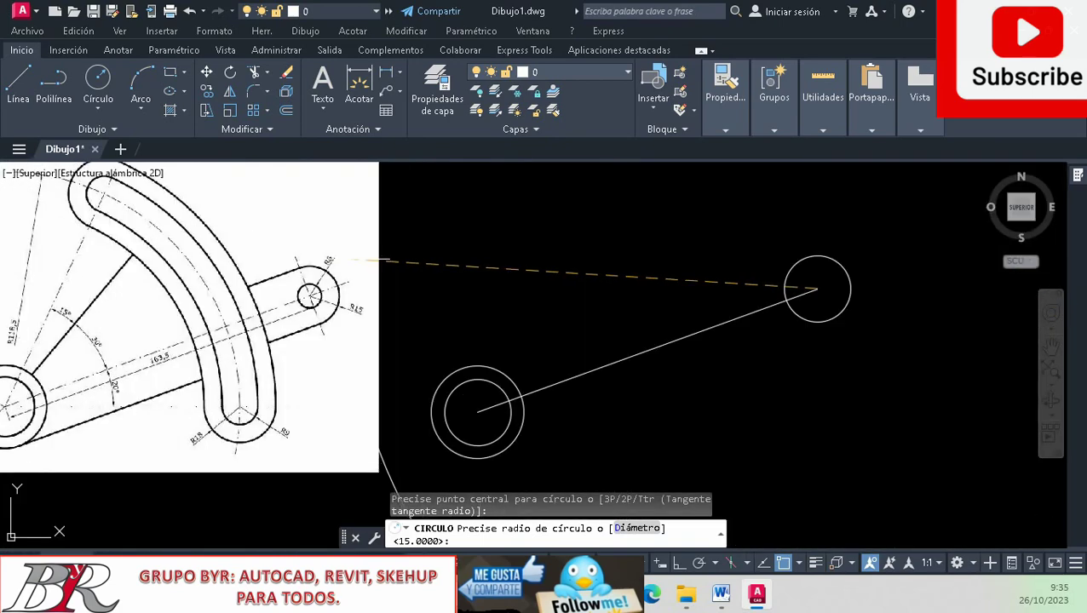
scroll(829, 278, "up", 2)
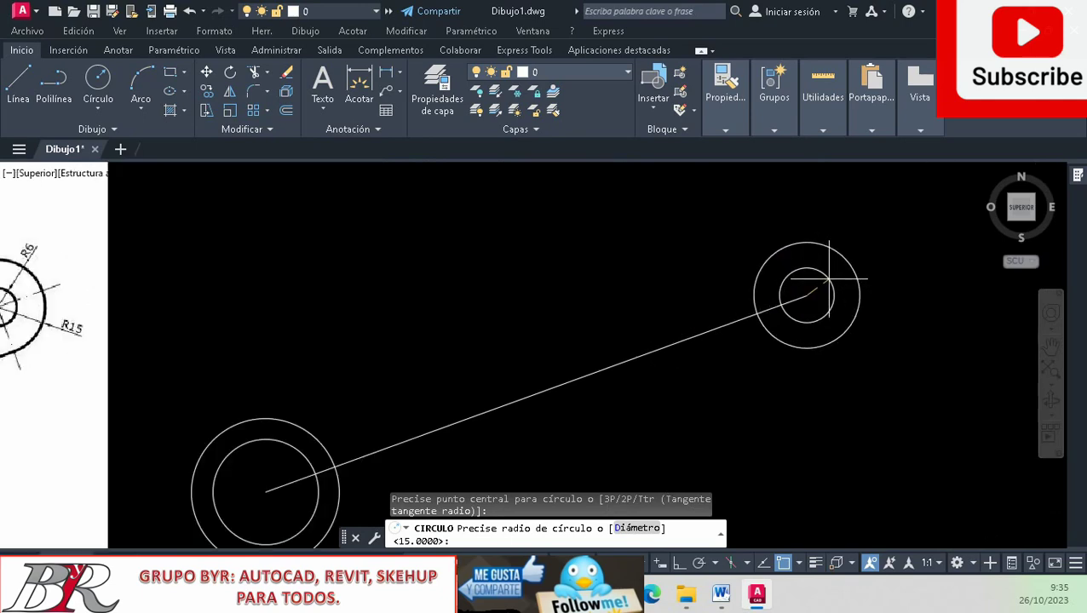
type("6")
key("Return")
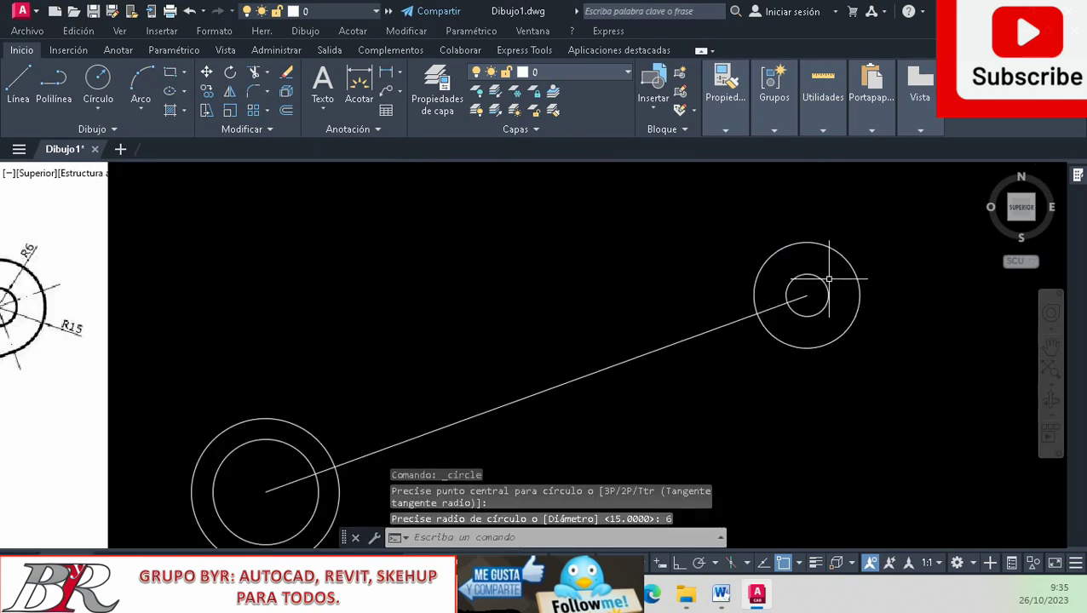
scroll(829, 278, "down", 4)
scroll(772, 276, "up", 2)
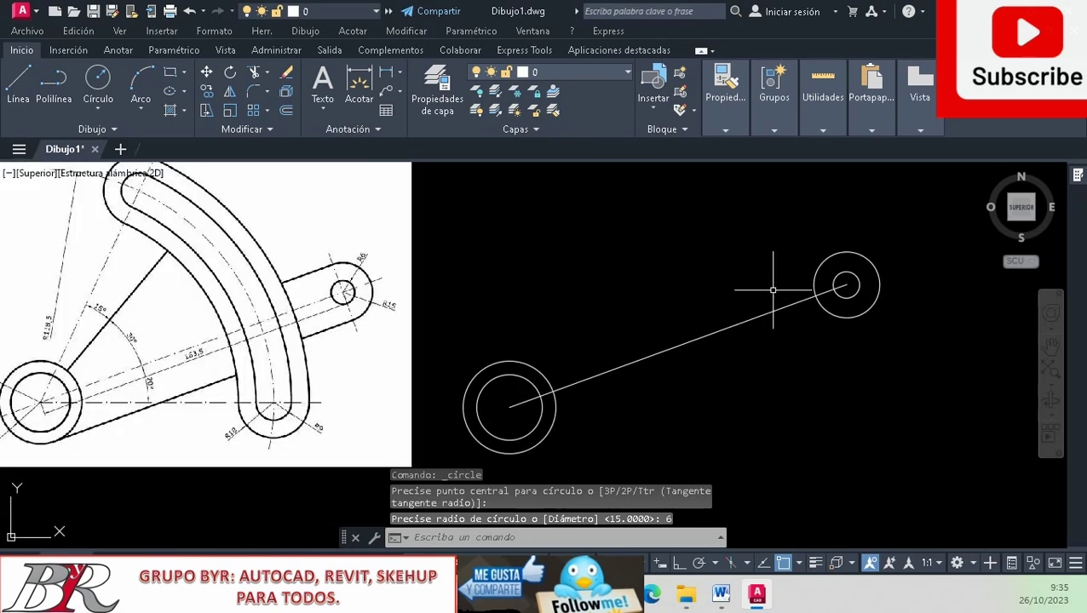
scroll(772, 288, "up", 2)
scroll(728, 282, "down", 2)
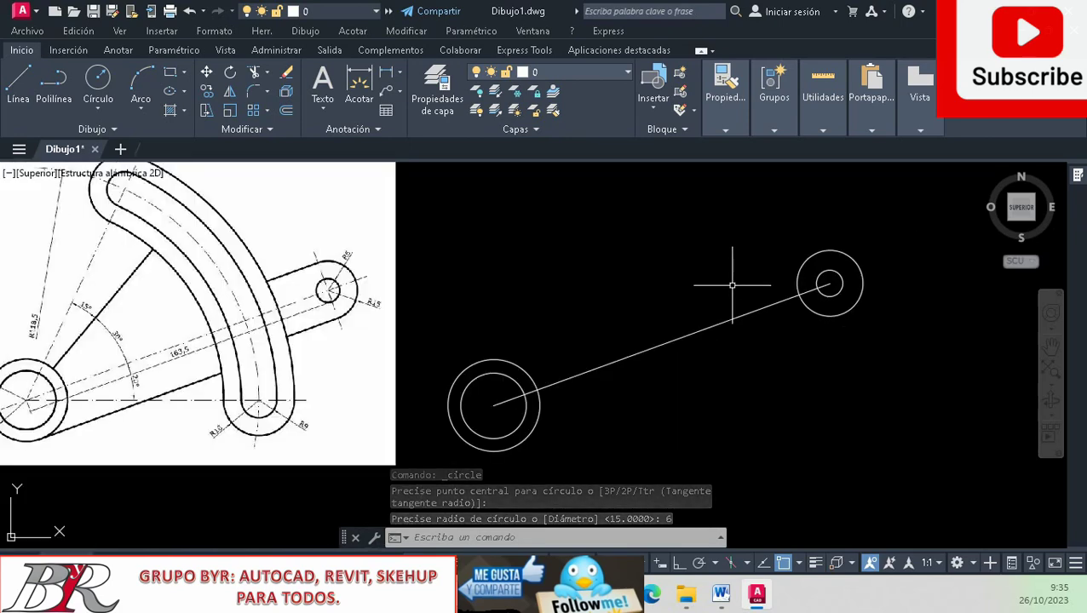
scroll(686, 293, "up", 2)
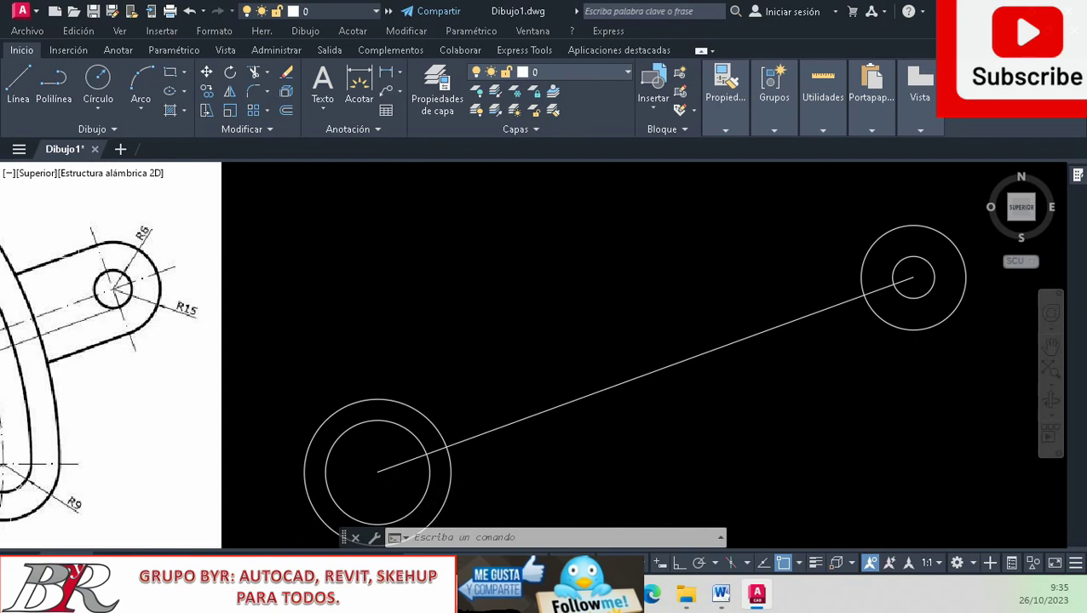
Dismiss the stray selection windows and zoom out to show both concentric circle pairs
scroll(67, 255, "up", 2)
left_click(83, 258)
left_click(56, 245)
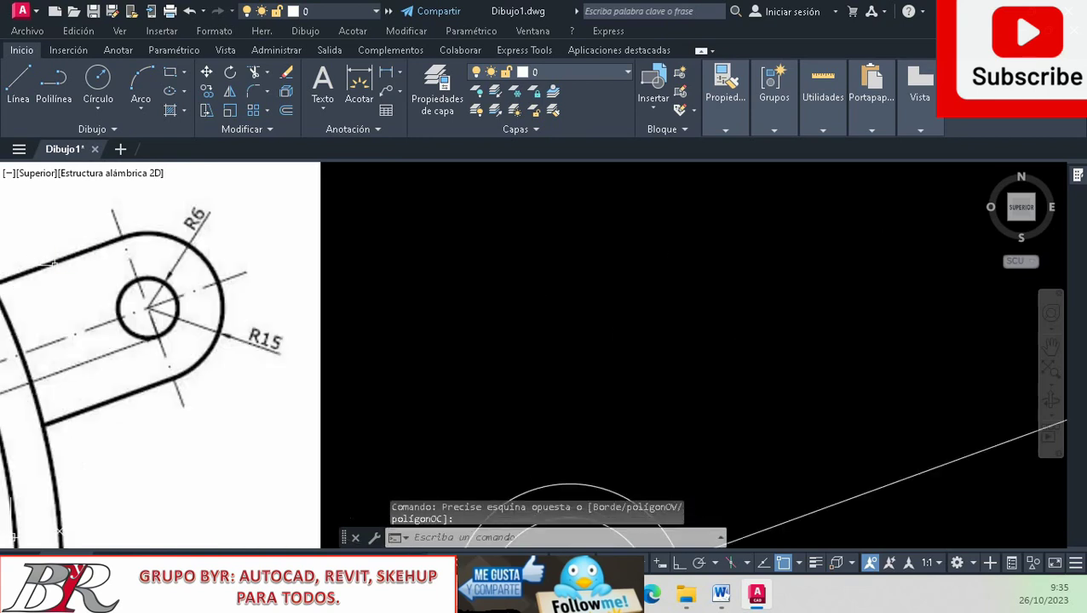
left_click(102, 407)
left_click(96, 386)
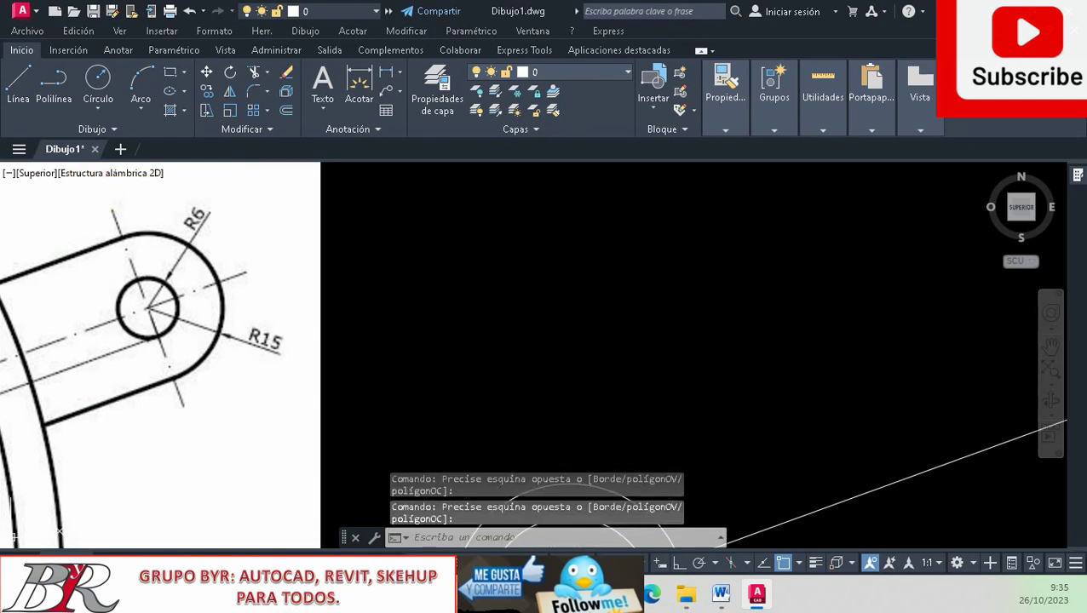
left_click(99, 206)
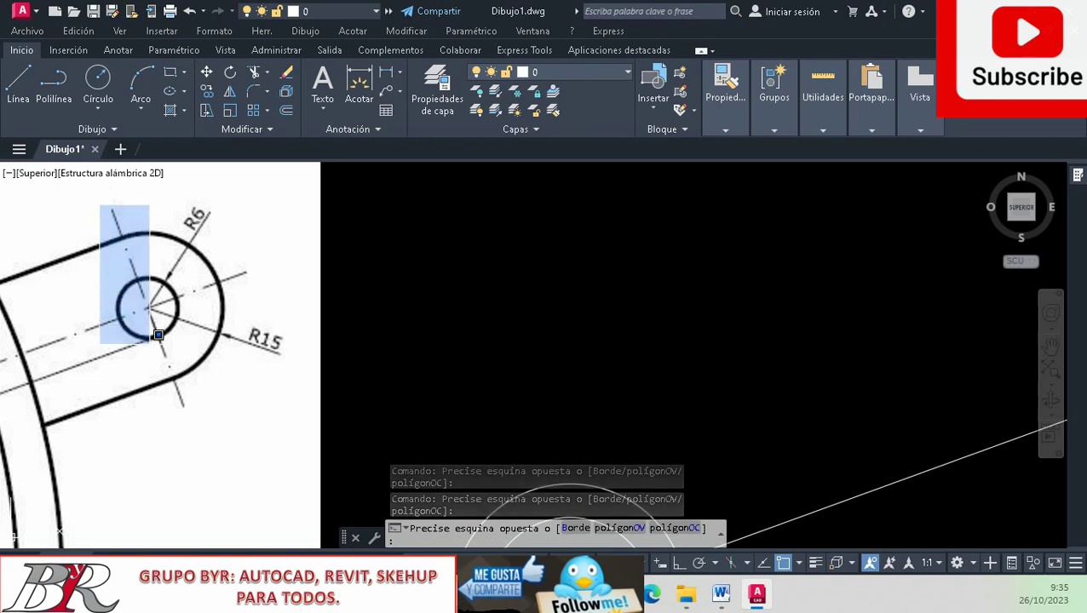
left_click(200, 405)
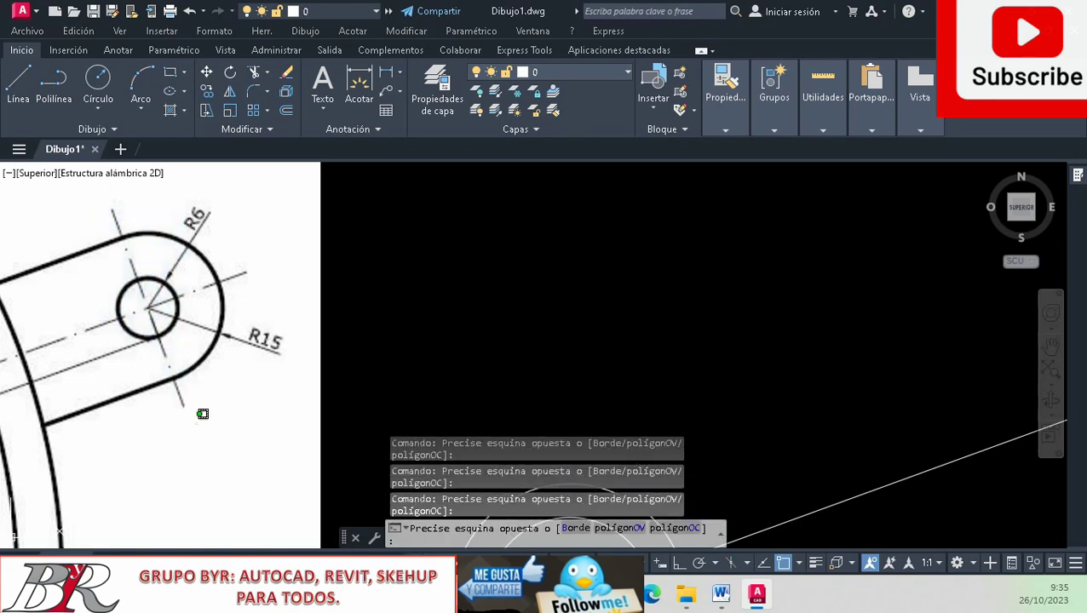
left_click(182, 389)
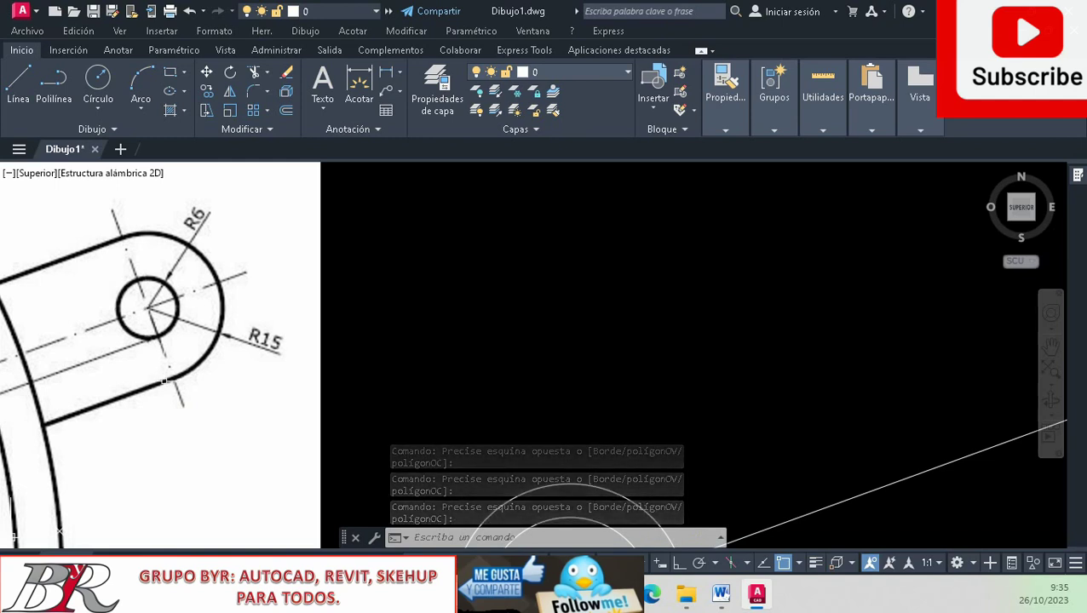
left_click(95, 284)
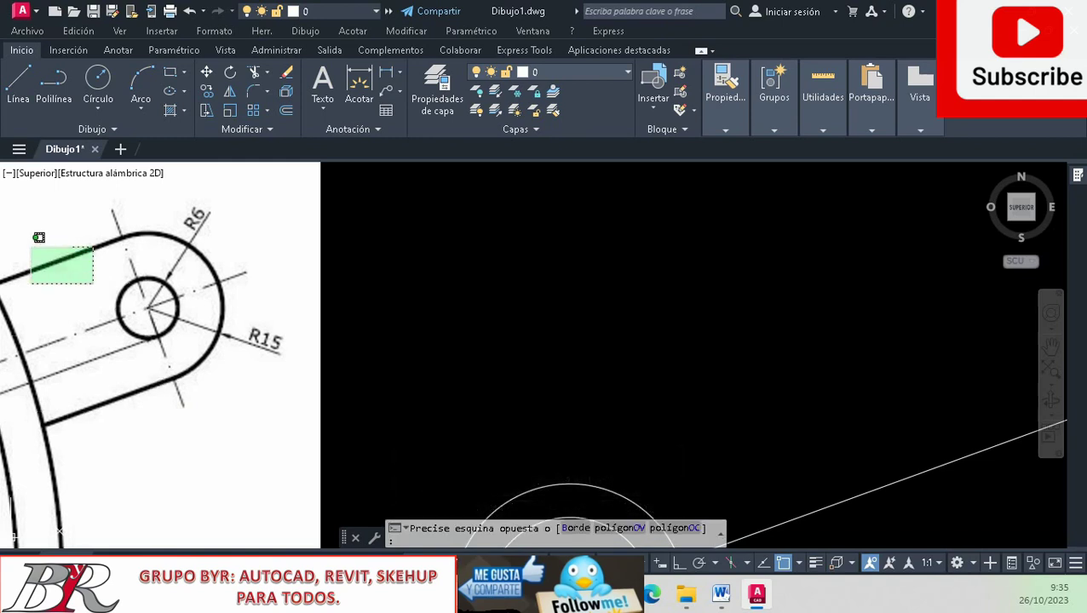
left_click(29, 232)
left_click(126, 390)
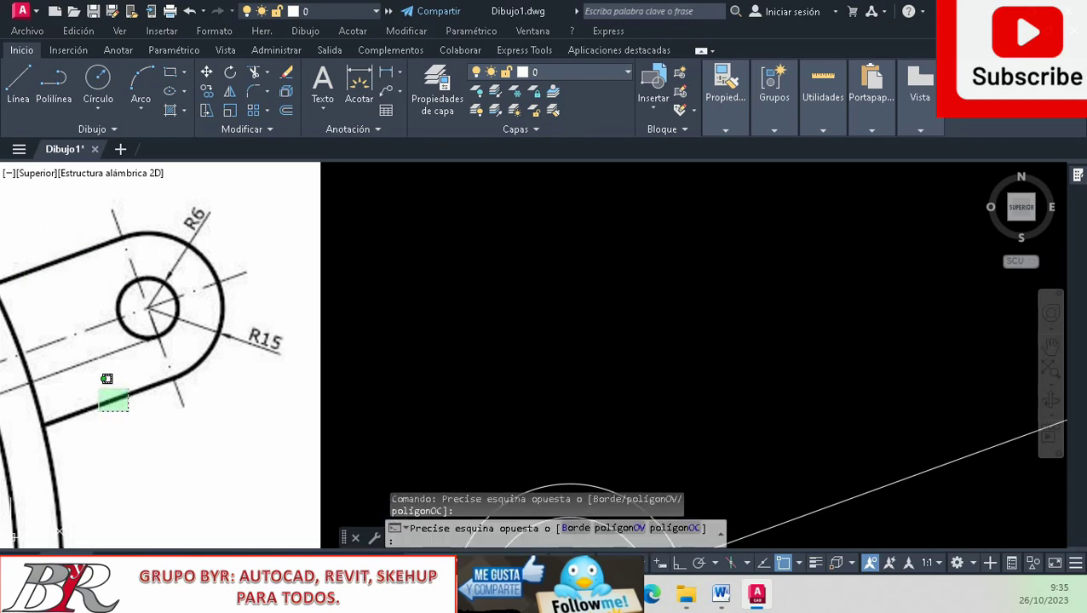
left_click(97, 406)
left_click(158, 372)
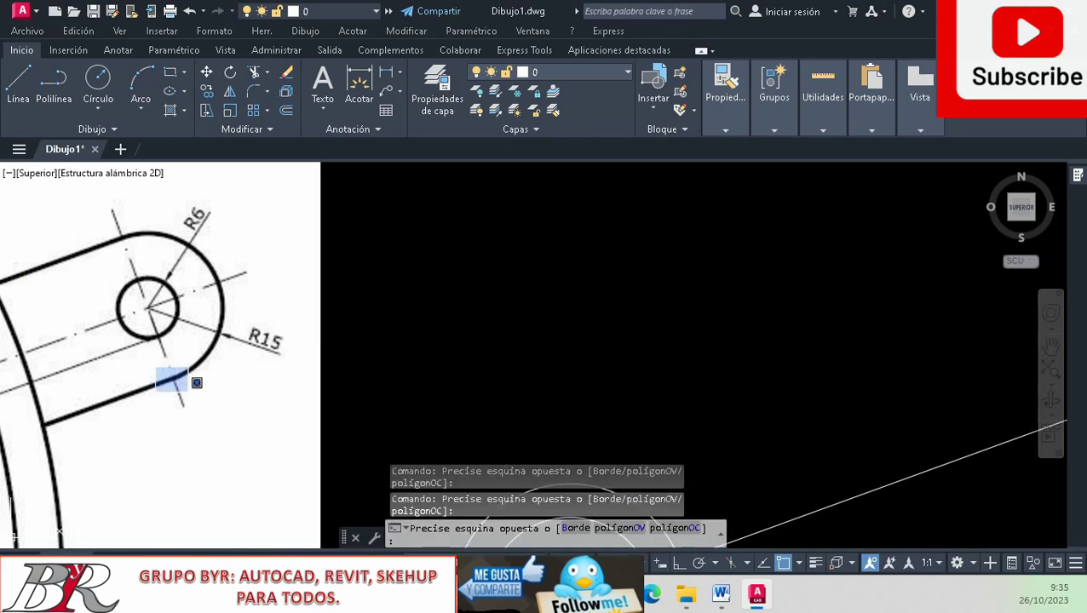
left_click(196, 383)
left_click(185, 375)
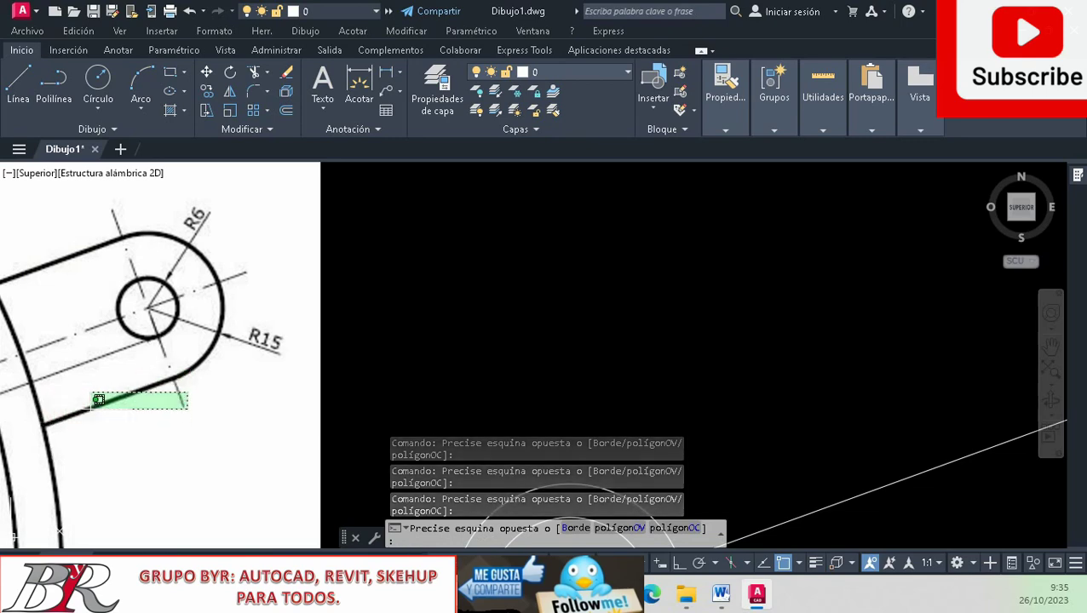
left_click(197, 378)
scroll(204, 349, "down", 5)
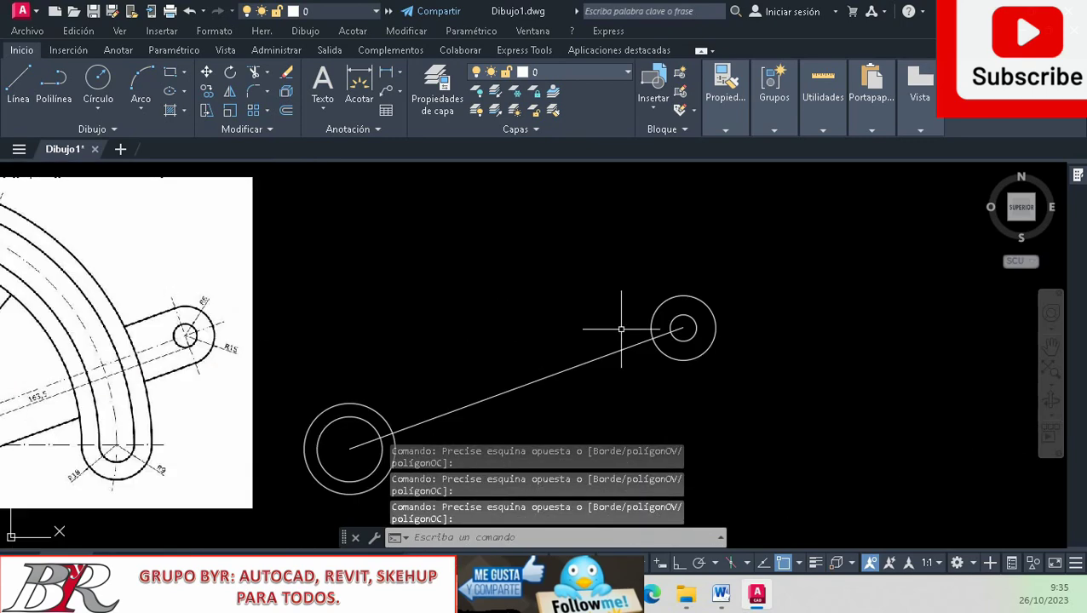
Add Perpendicular to the active object snaps alongside endpoint, midpoint, centre and intersection
scroll(732, 319, "up", 4)
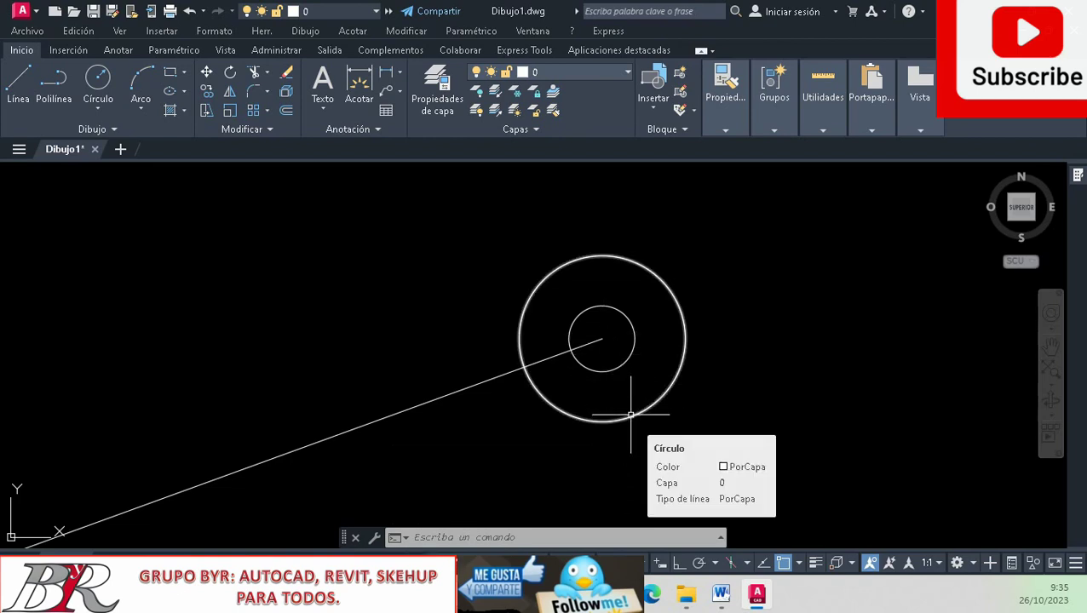
scroll(630, 415, "up", 2)
scroll(519, 293, "down", 2)
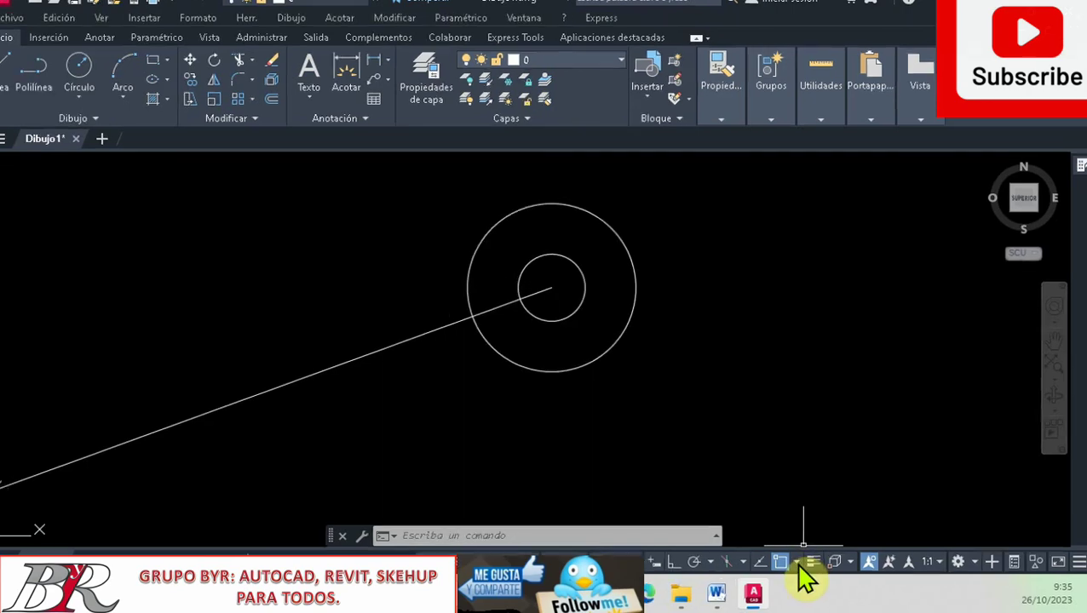
left_click(799, 564)
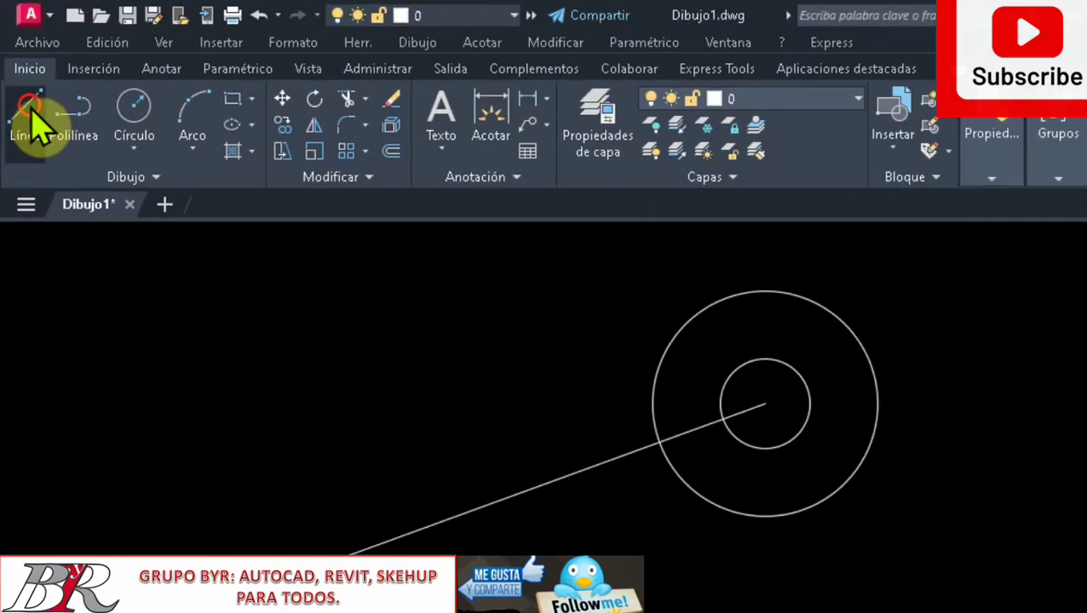
Draw a line from below the circles ending perpendicular on the slanted centre line
left_click(85, 268)
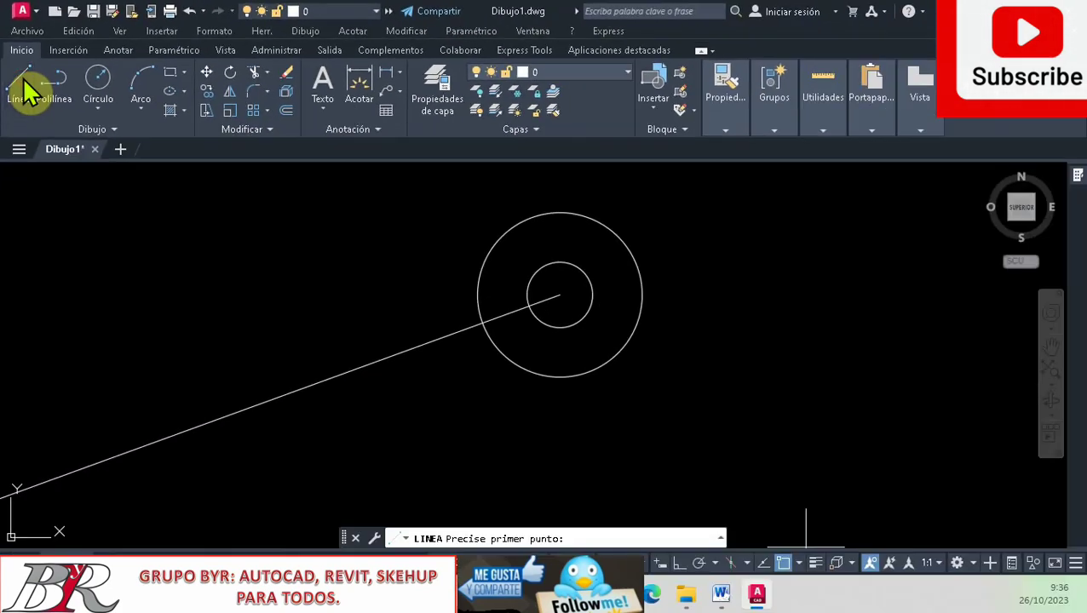
left_click(544, 488)
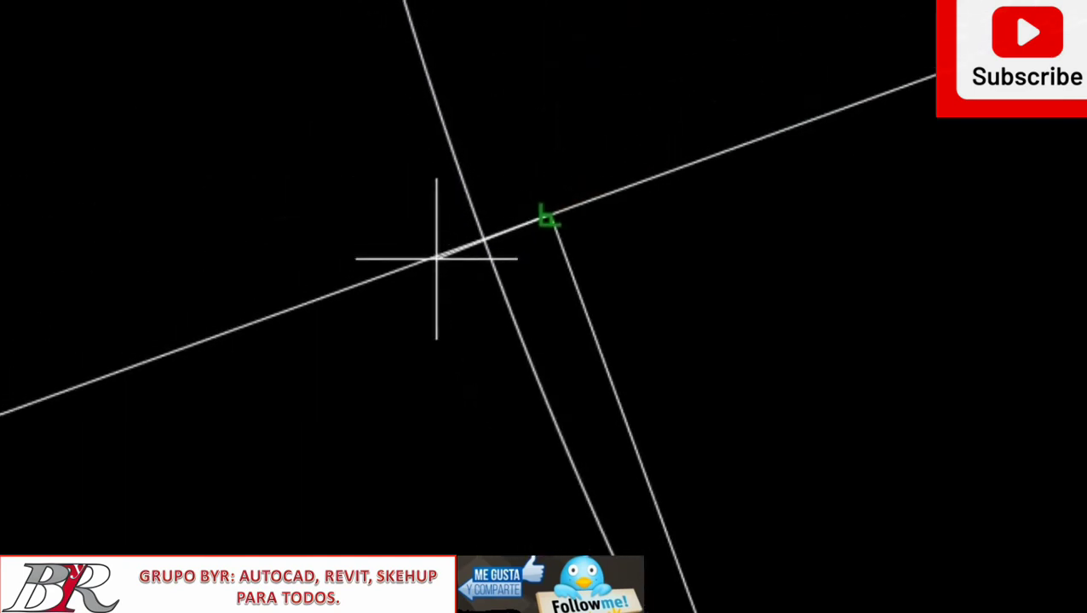
left_click(509, 287)
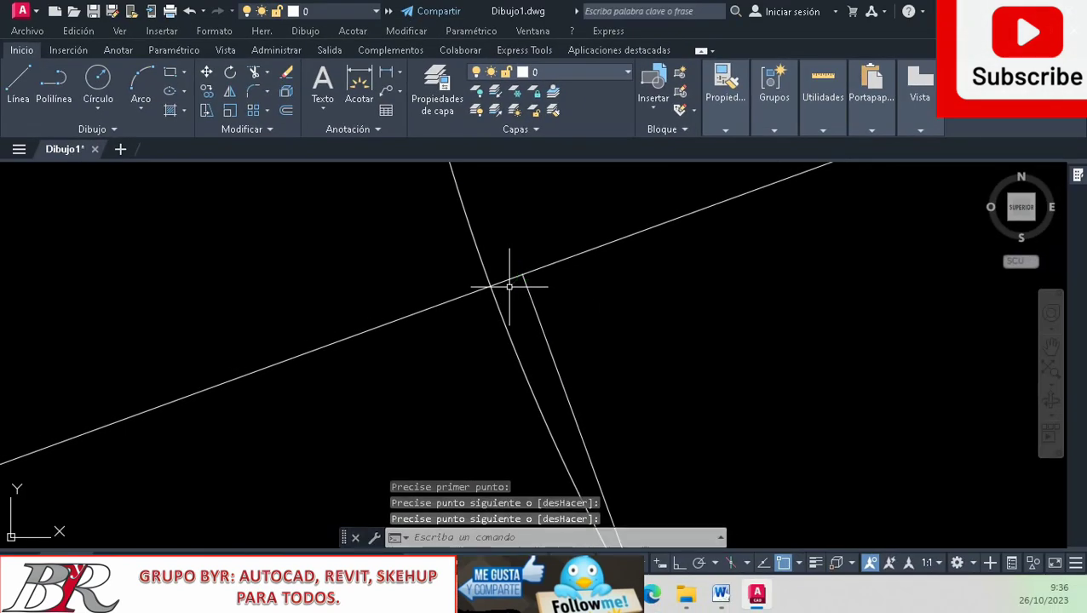
scroll(509, 289, "down", 2)
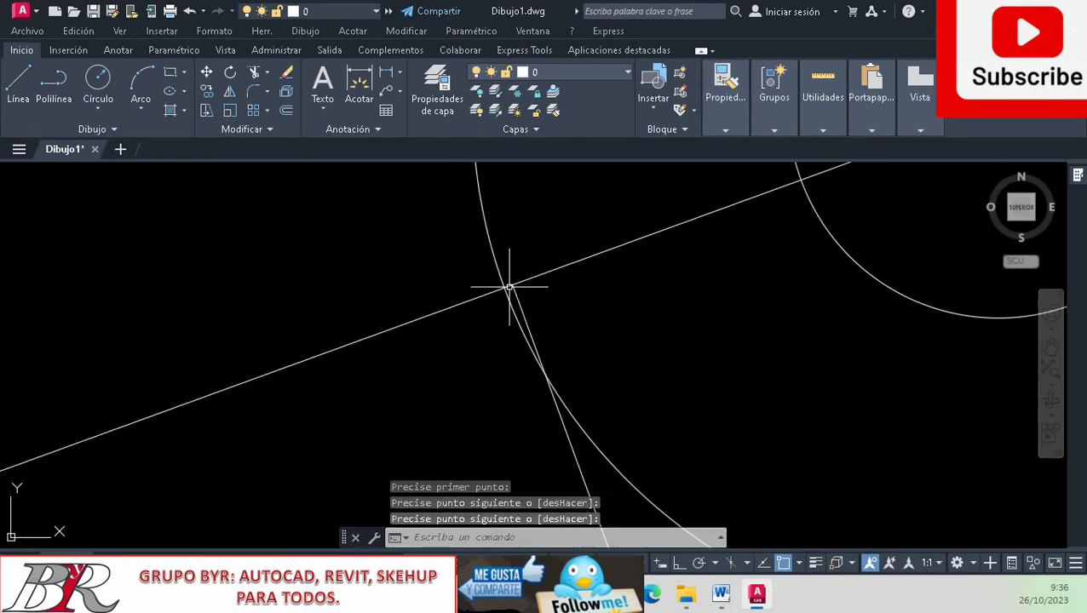
scroll(512, 306, "down", 2)
scroll(517, 323, "down", 2)
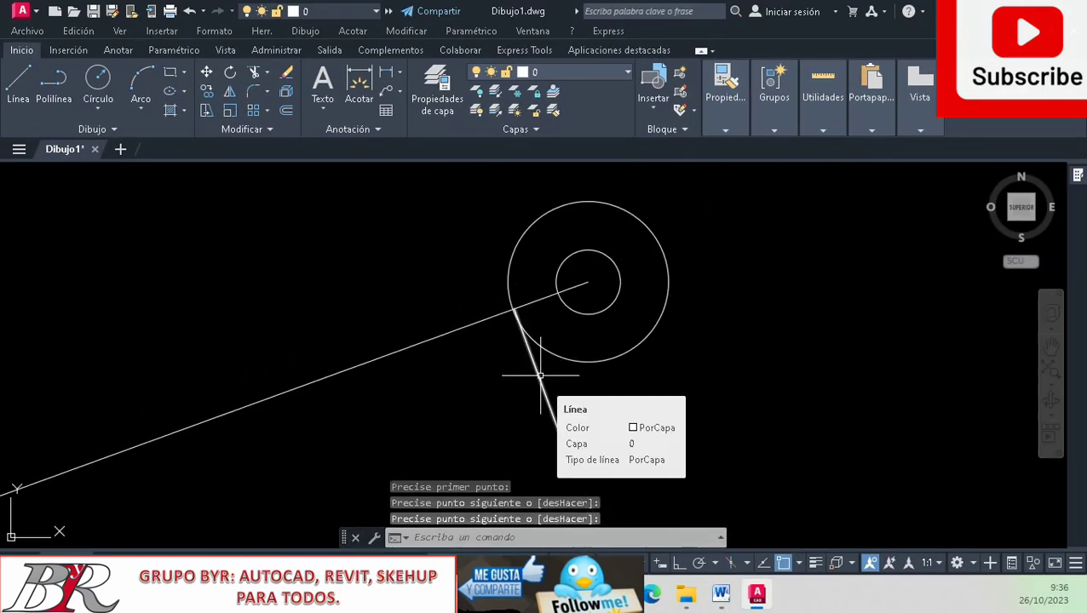
Select the new perpendicular line and the centre line, then clear both selections
left_click(537, 373)
left_click(531, 381)
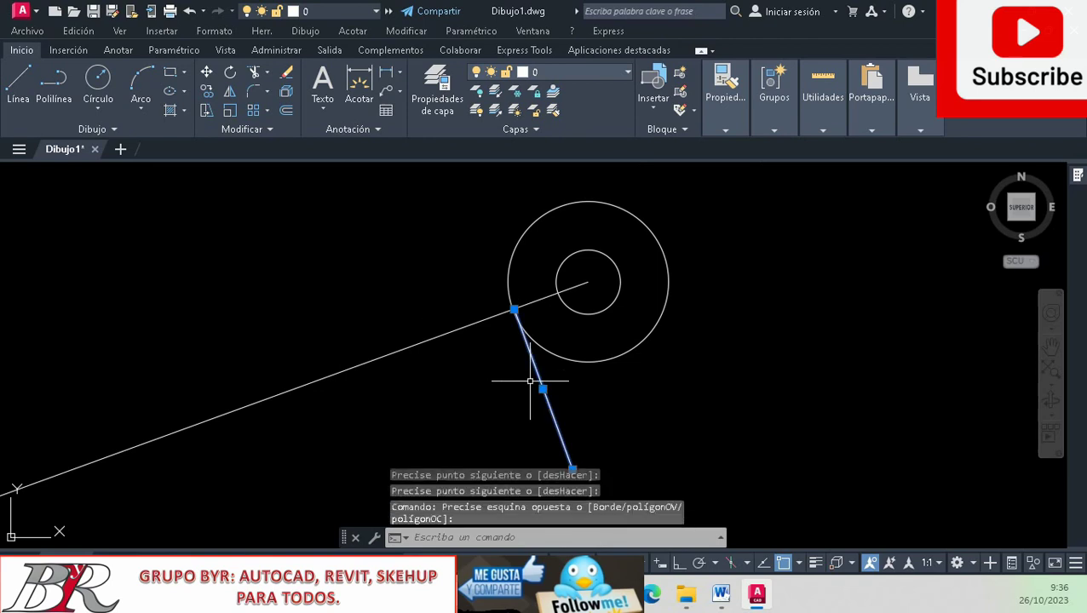
scroll(532, 381, "up", 2)
key("Escape")
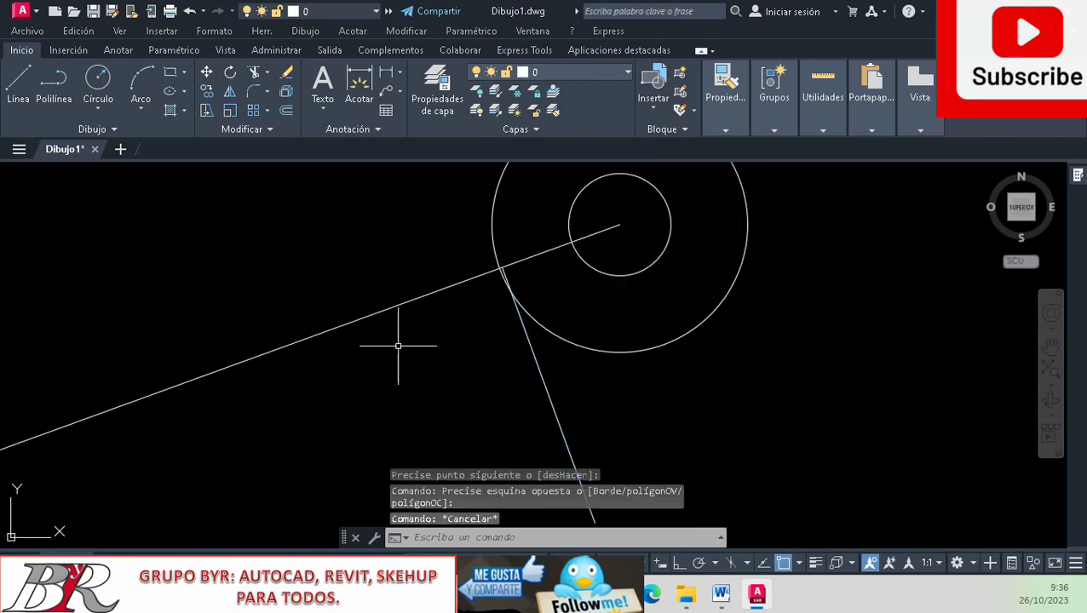
left_click(410, 318)
left_click(363, 295)
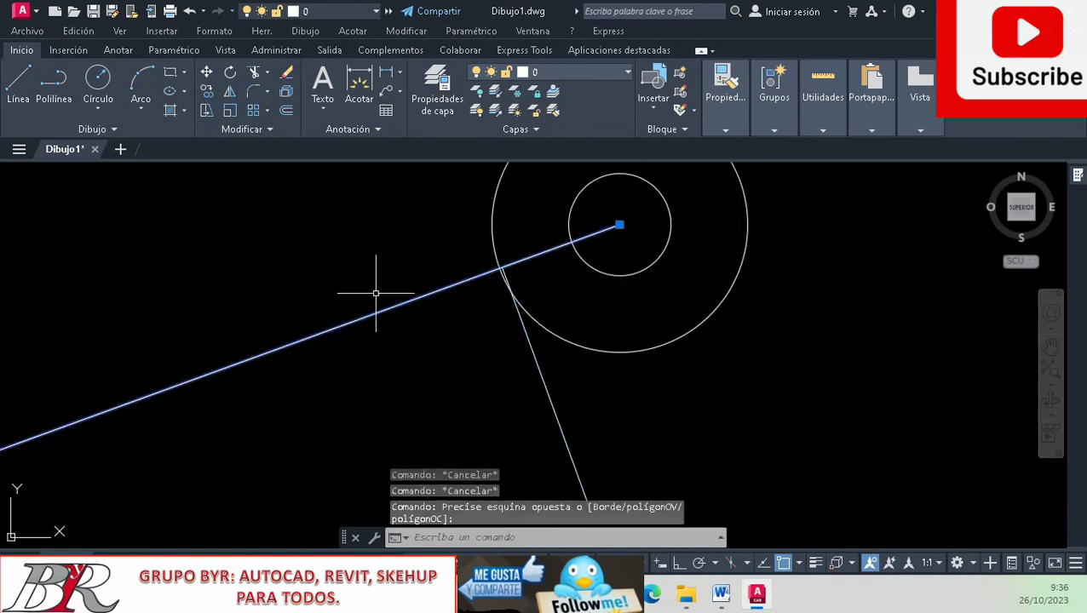
scroll(443, 286, "down", 2)
key("Escape")
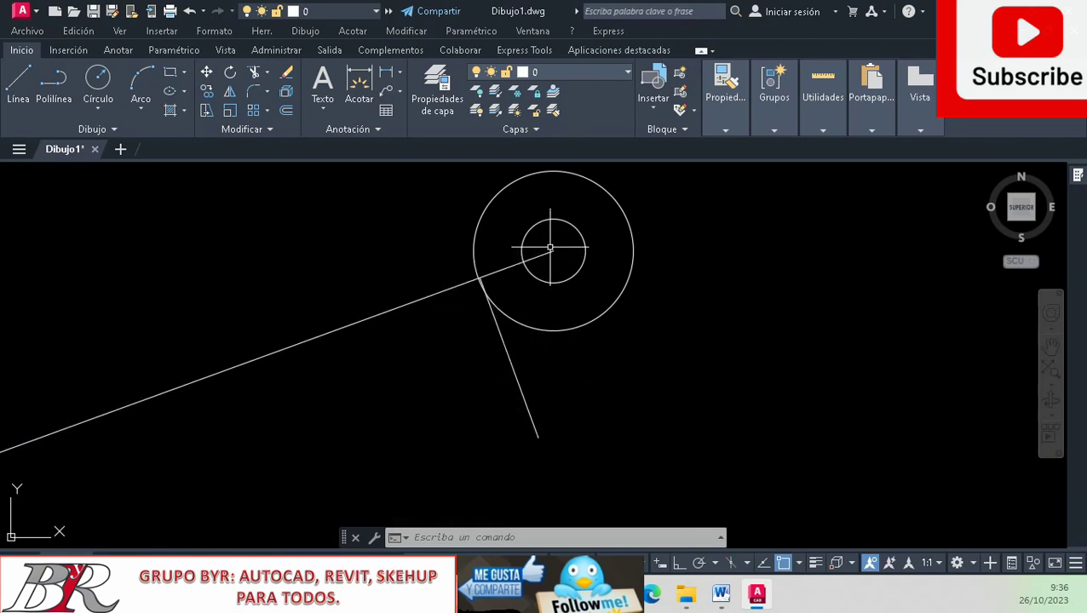
Select the perpendicular line using several small selection windows along it
left_click(508, 352)
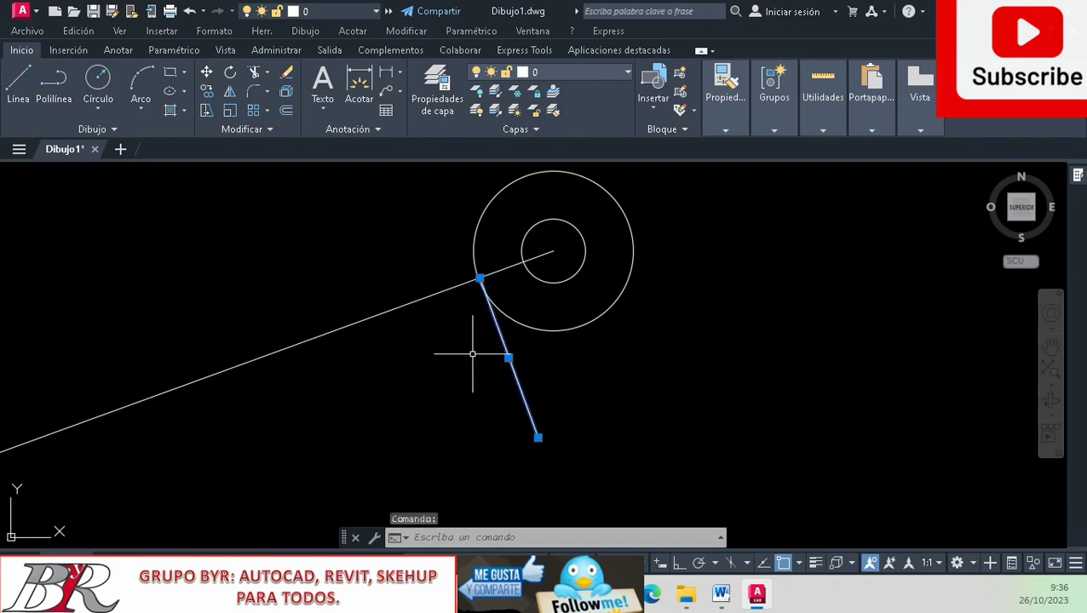
scroll(473, 353, "up", 2)
scroll(473, 353, "down", 2)
scroll(480, 372, "up", 2)
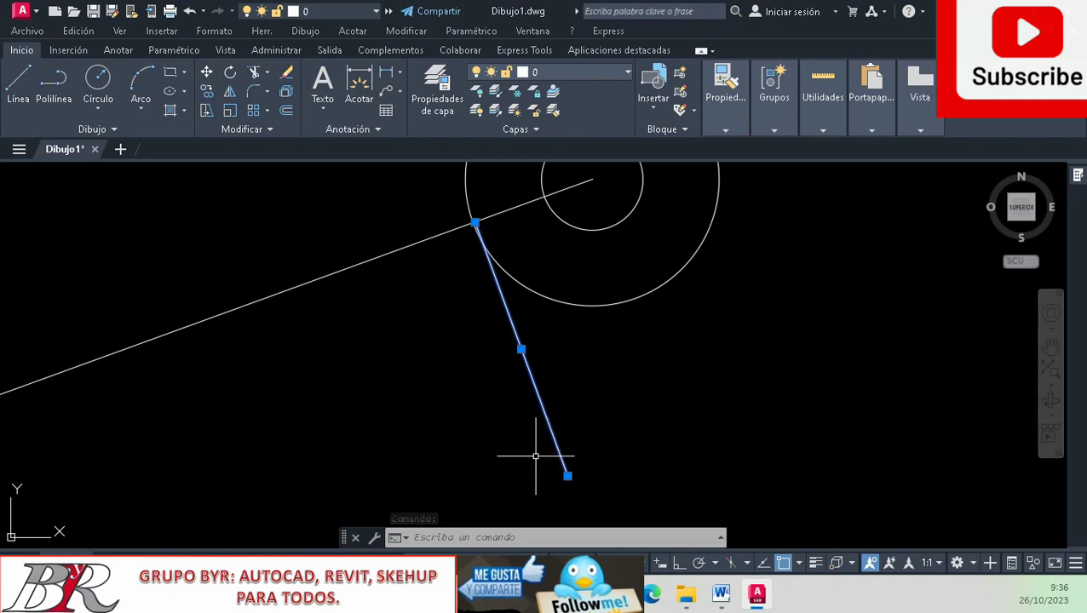
left_click(536, 457)
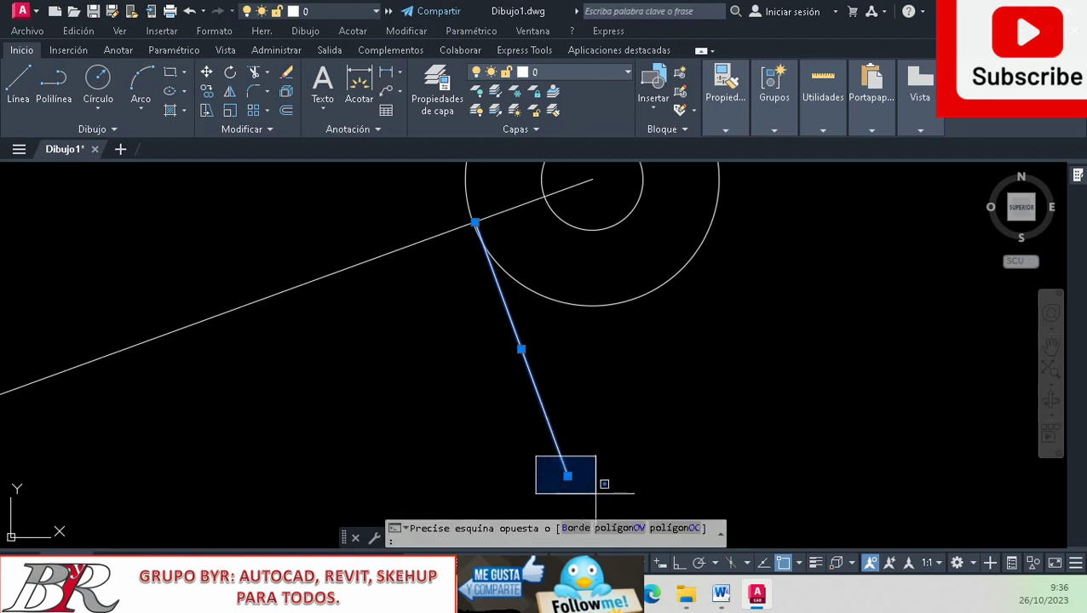
left_click(595, 493)
left_click(510, 336)
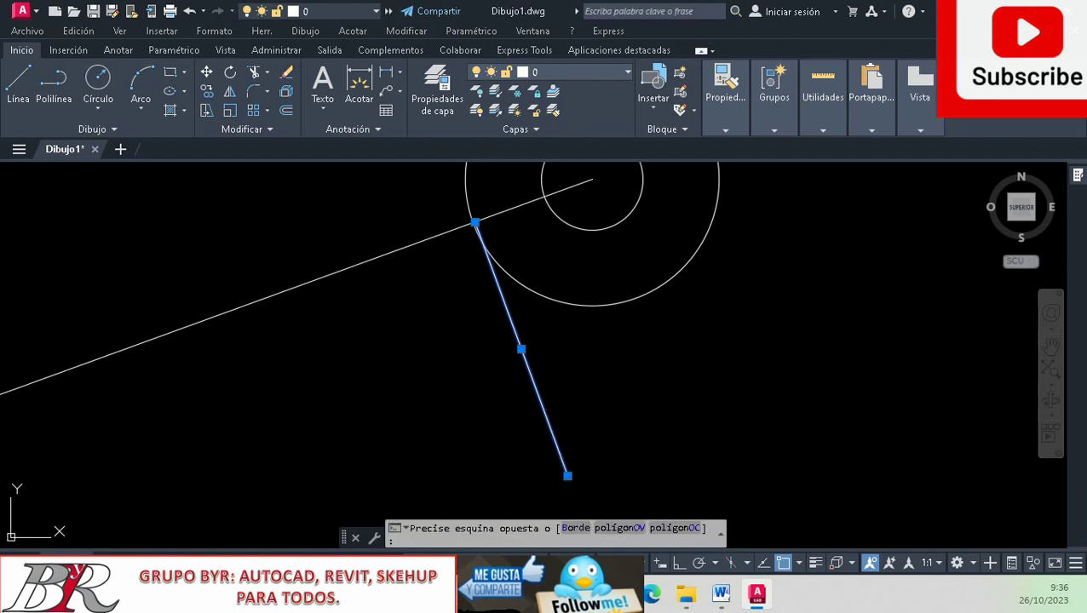
left_click(548, 362)
left_click(440, 209)
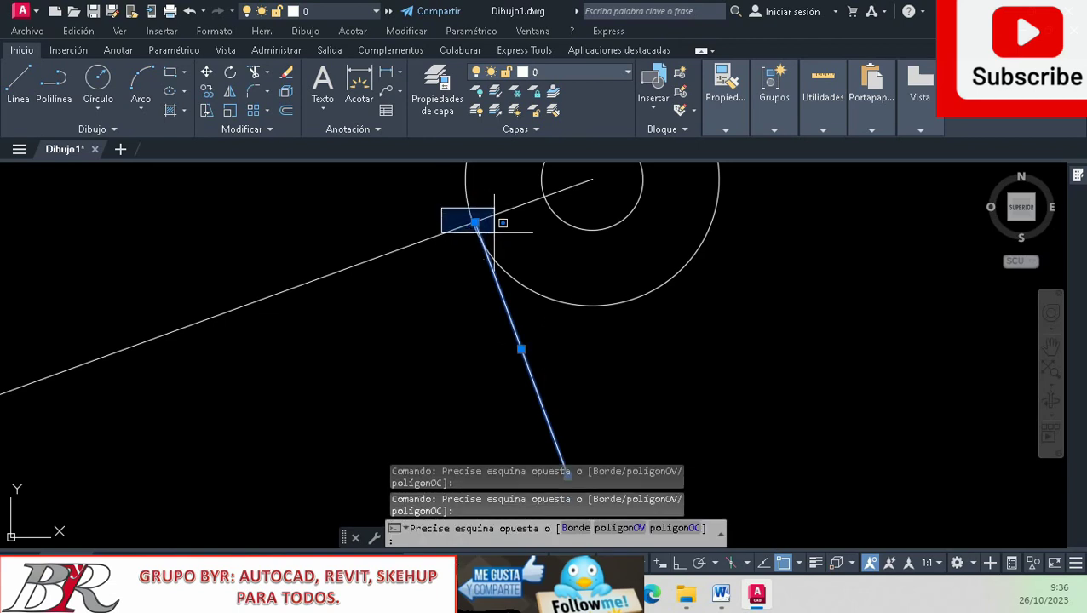
left_click(501, 262)
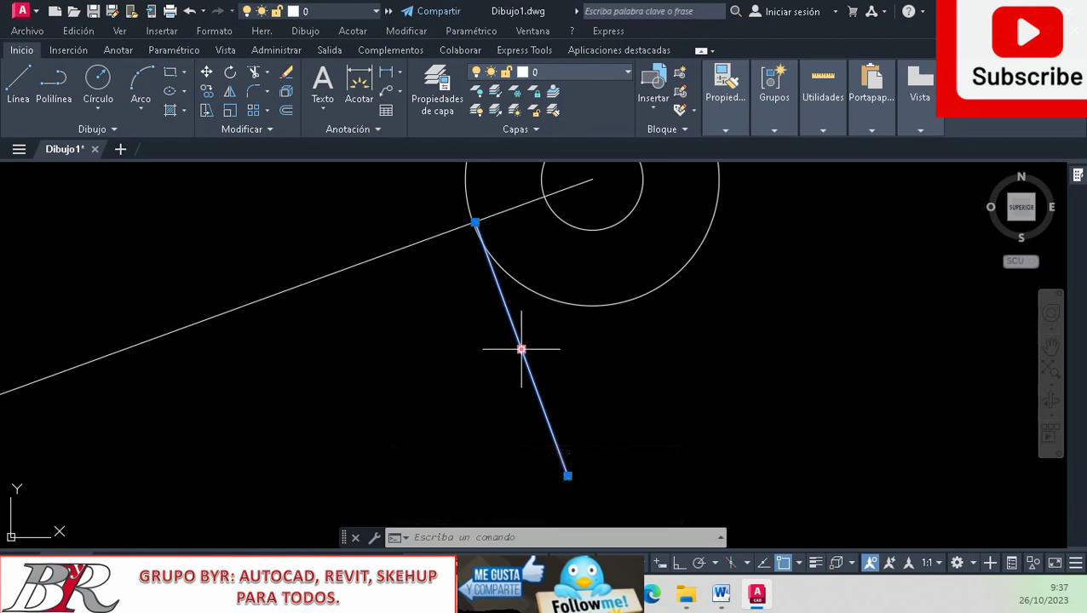
Move the perpendicular line by its midpoint grip onto the far-end circles' centre
left_click(521, 349)
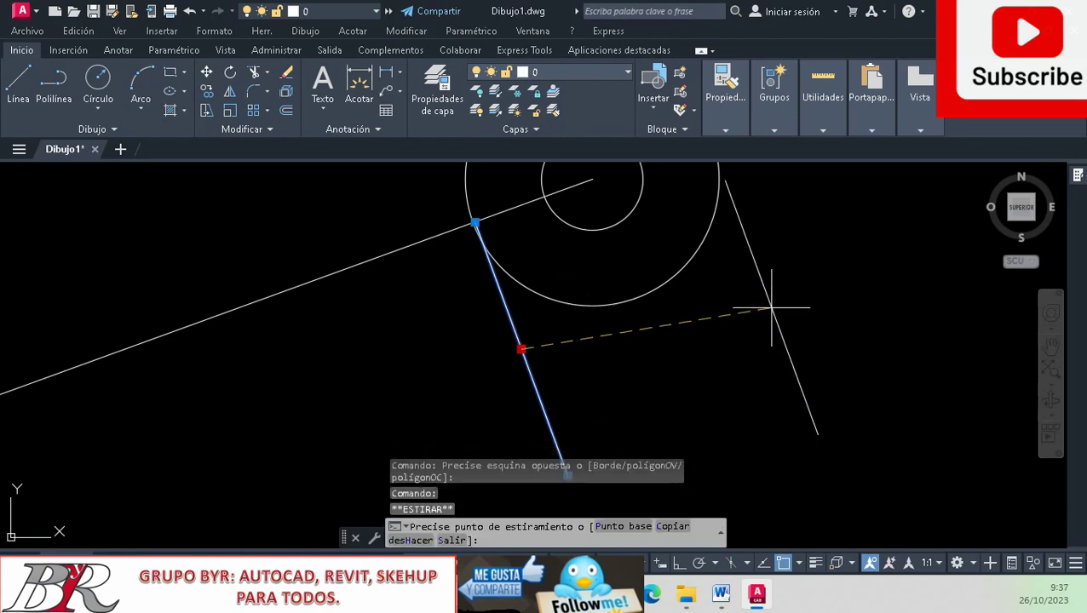
scroll(660, 298, "down", 2)
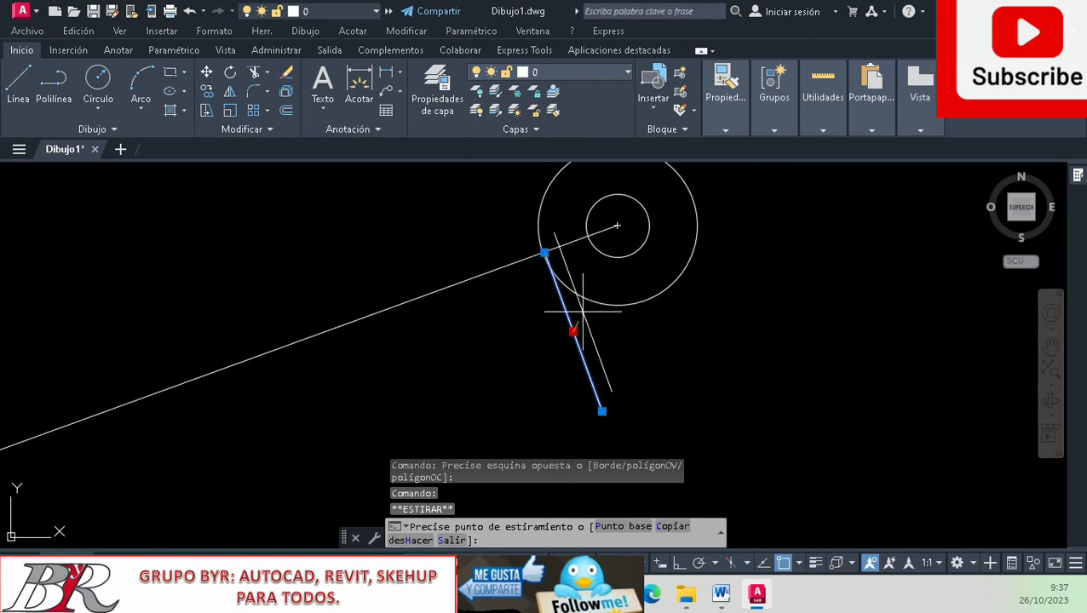
scroll(583, 316, "down", 3)
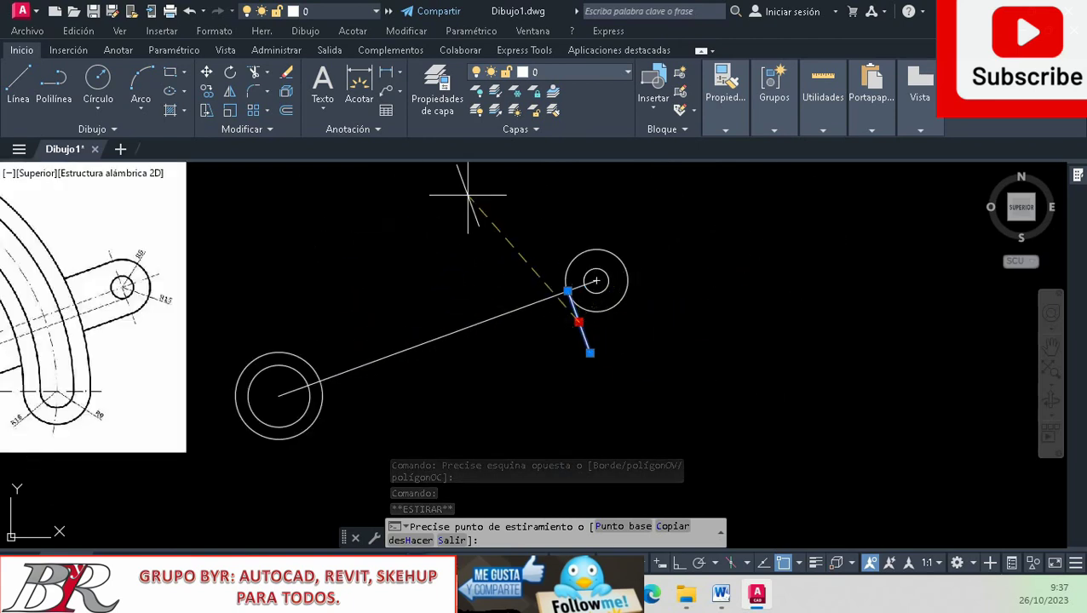
scroll(526, 260, "up", 3)
scroll(525, 259, "down", 2)
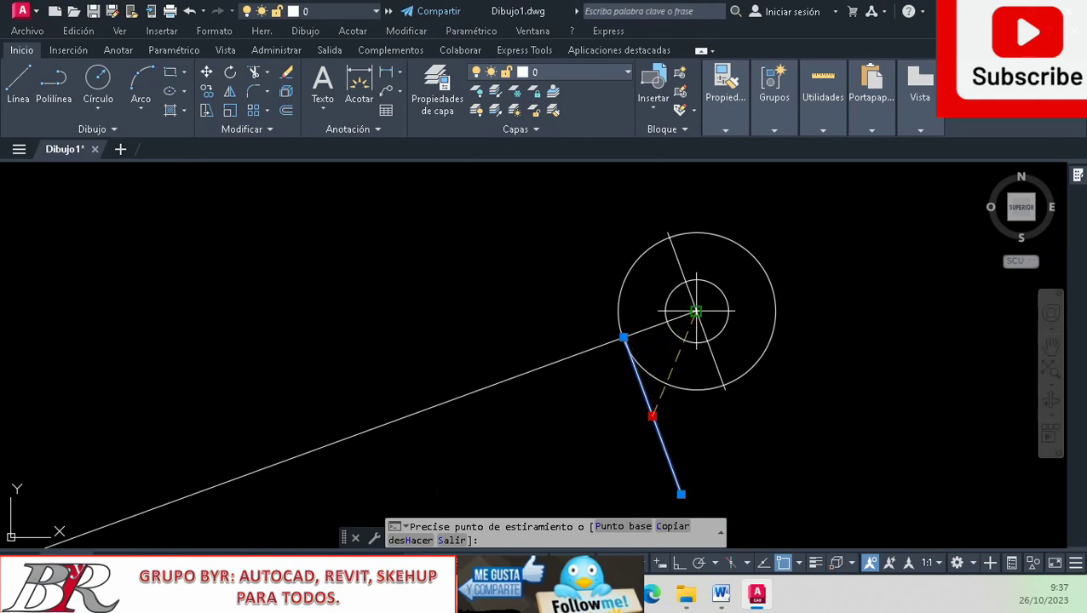
left_click(696, 312)
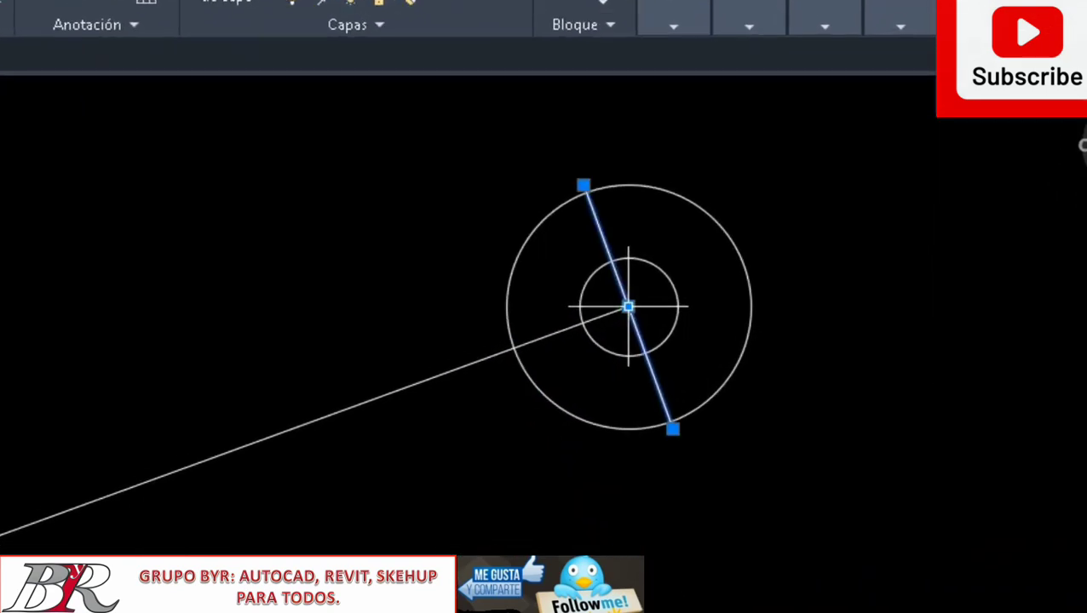
scroll(504, 526, "up", 3)
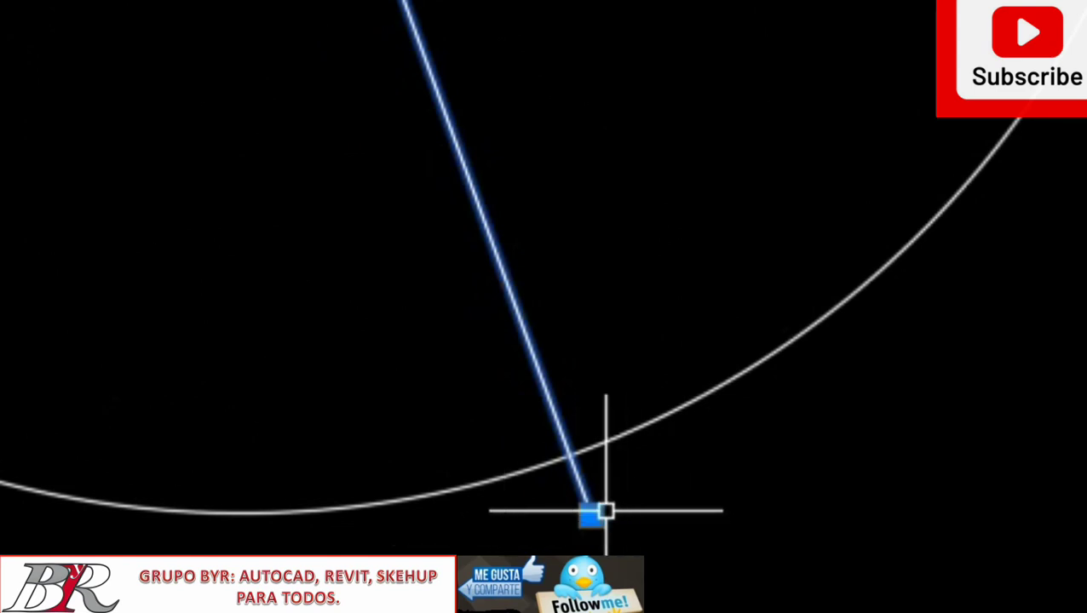
scroll(604, 509, "up", 2)
scroll(596, 425, "down", 1)
scroll(596, 406, "down", 1)
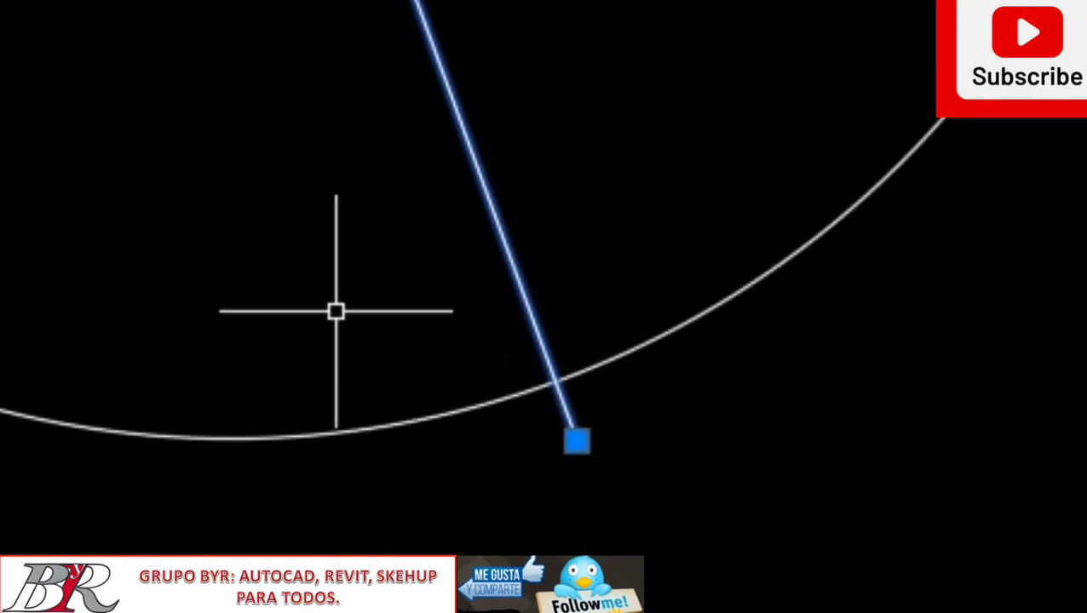
scroll(269, 283, "down", 2)
scroll(253, 166, "up", 4)
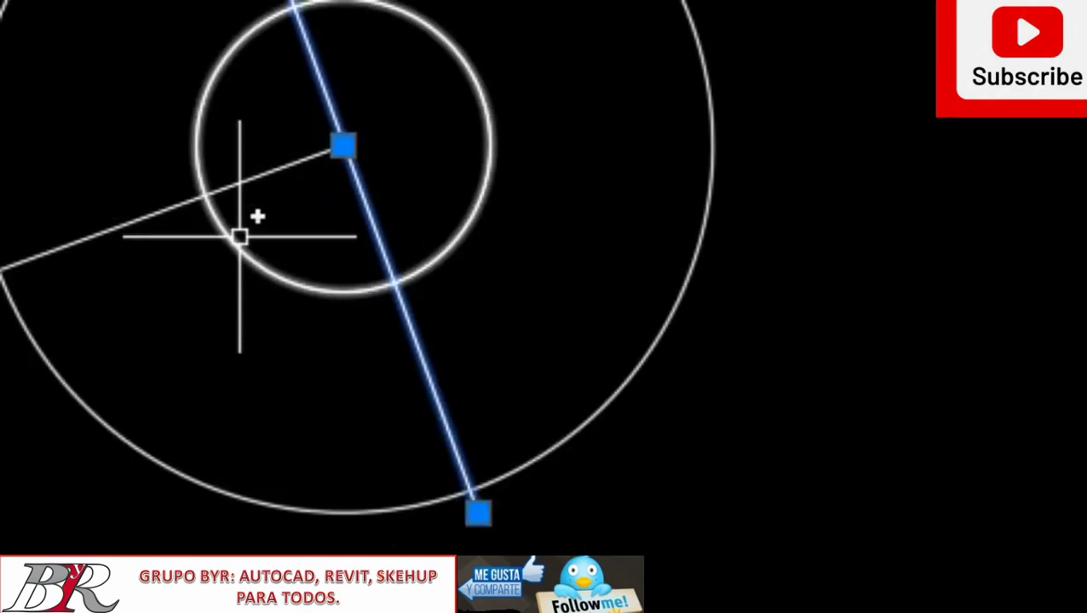
key("Escape")
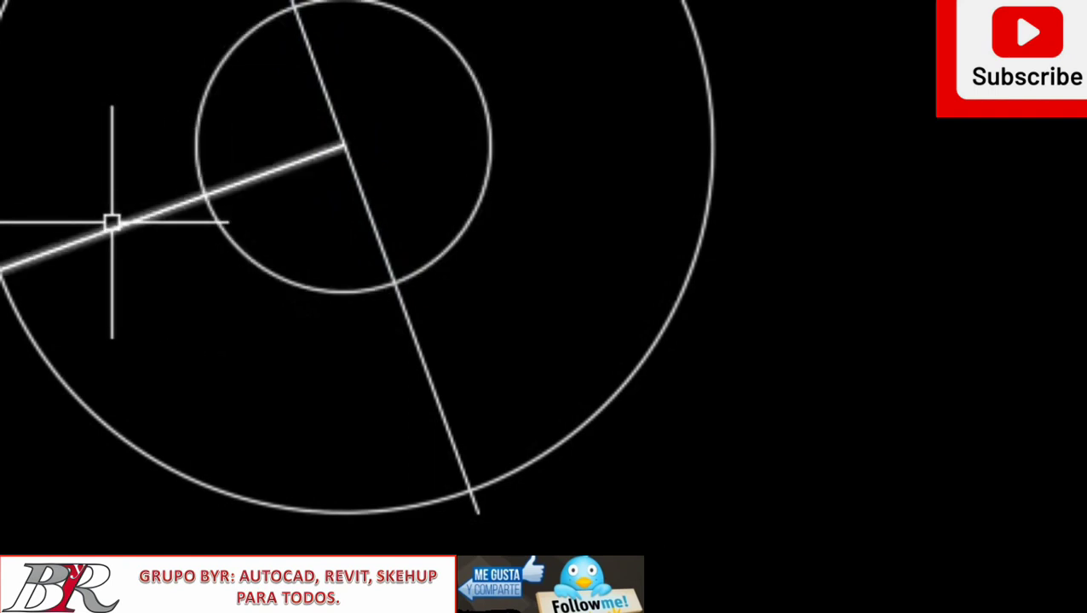
Select the long diagonal centre line and start copying it
left_click(111, 222)
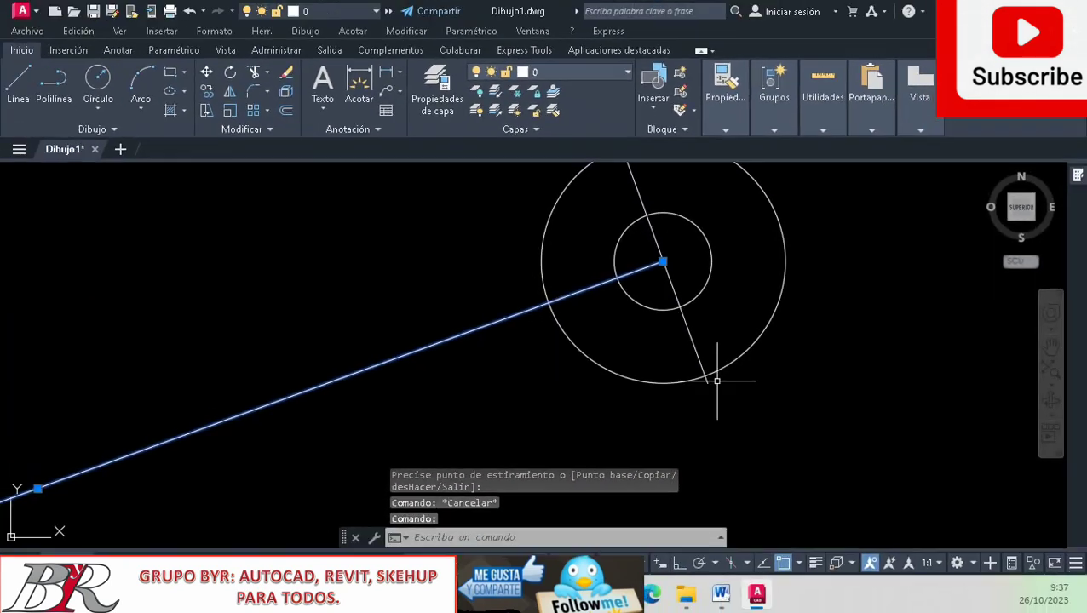
key("Escape")
scroll(698, 372, "up", 3)
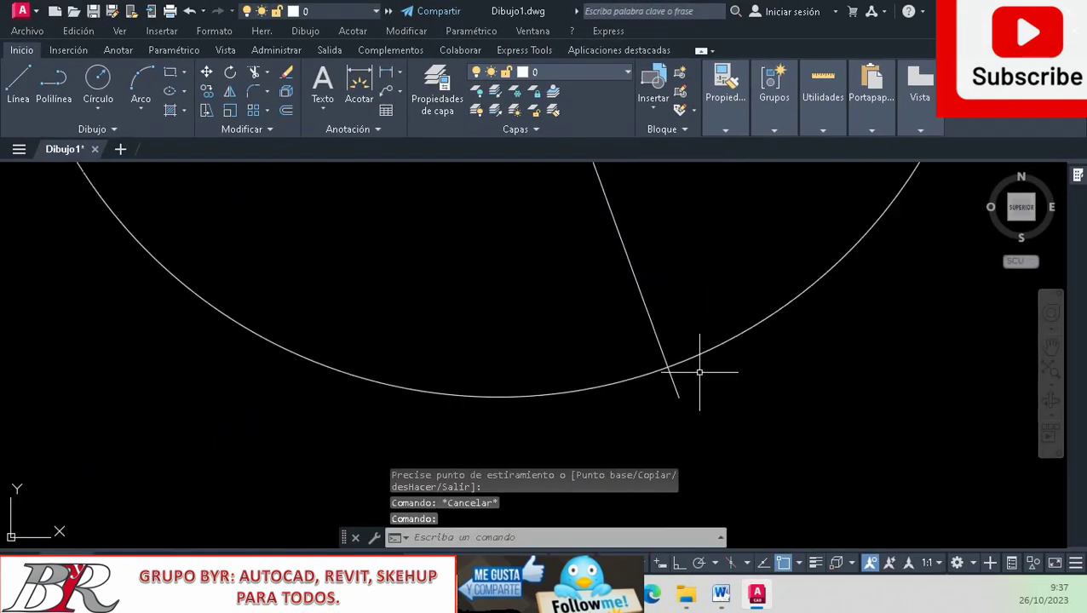
scroll(626, 364, "up", 2)
scroll(611, 359, "up", 2)
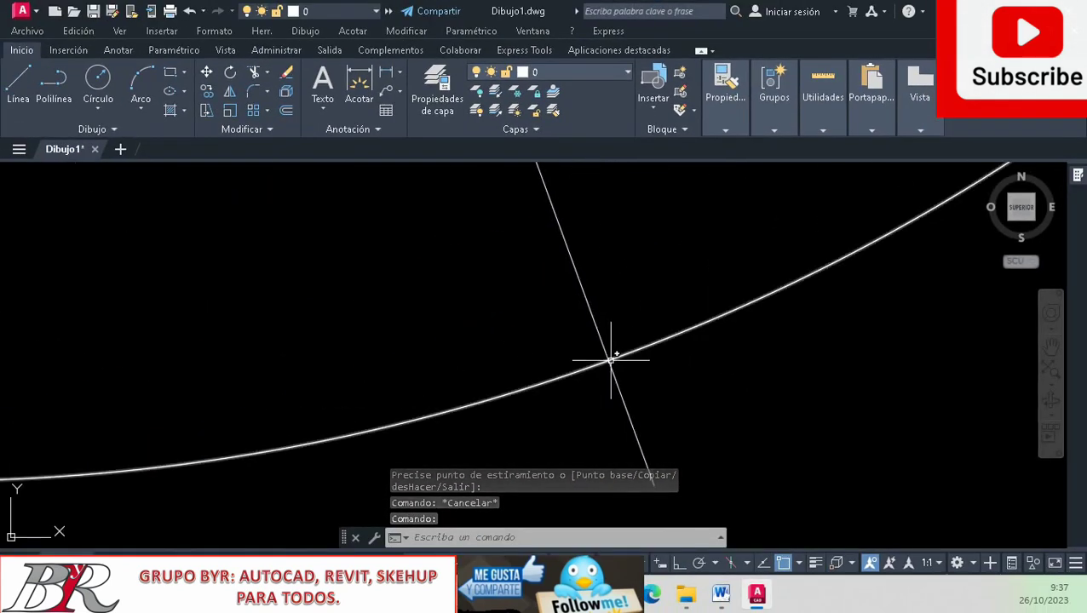
scroll(620, 356, "down", 3)
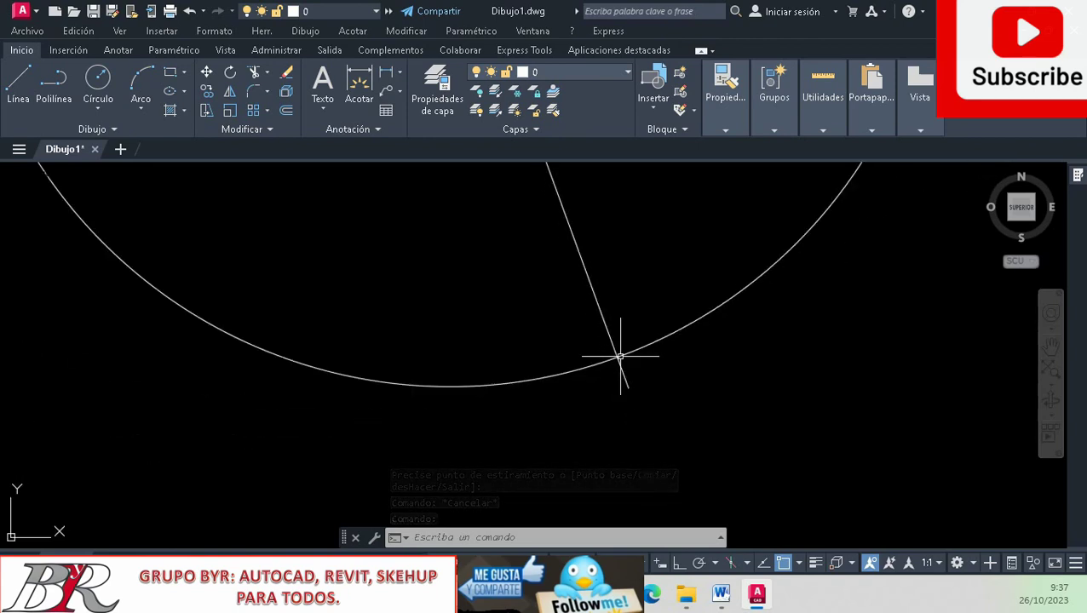
scroll(619, 356, "down", 3)
scroll(562, 241, "up", 3)
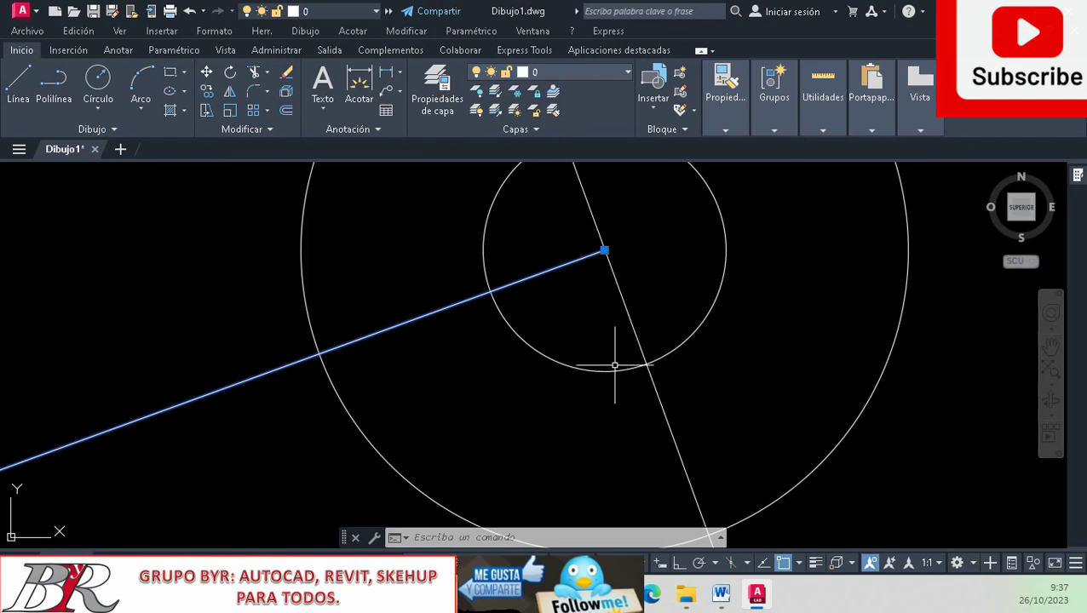
scroll(608, 396, "down", 3)
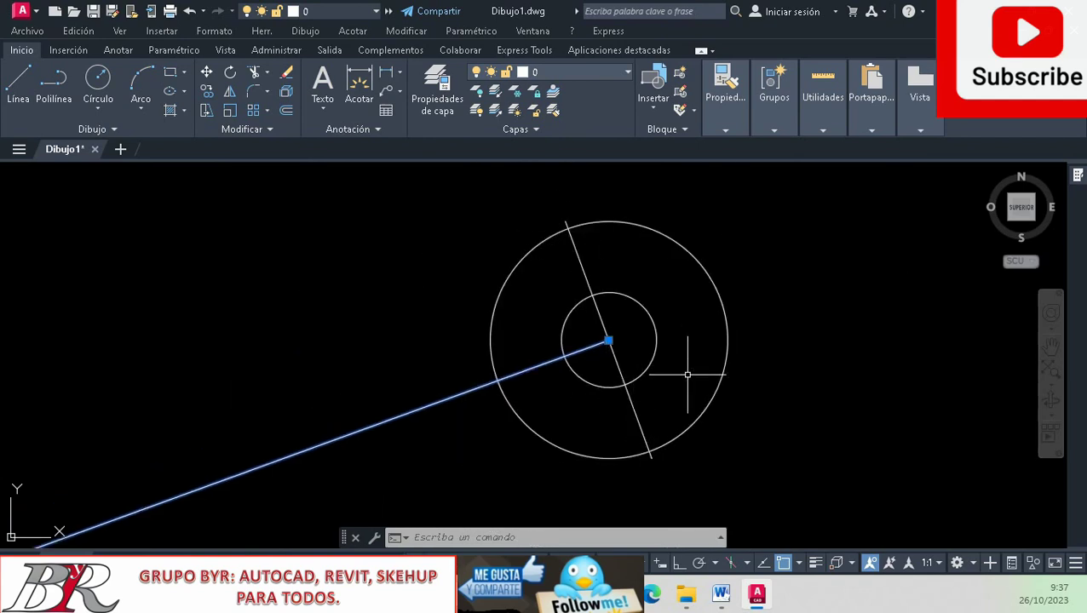
scroll(669, 421, "up", 2)
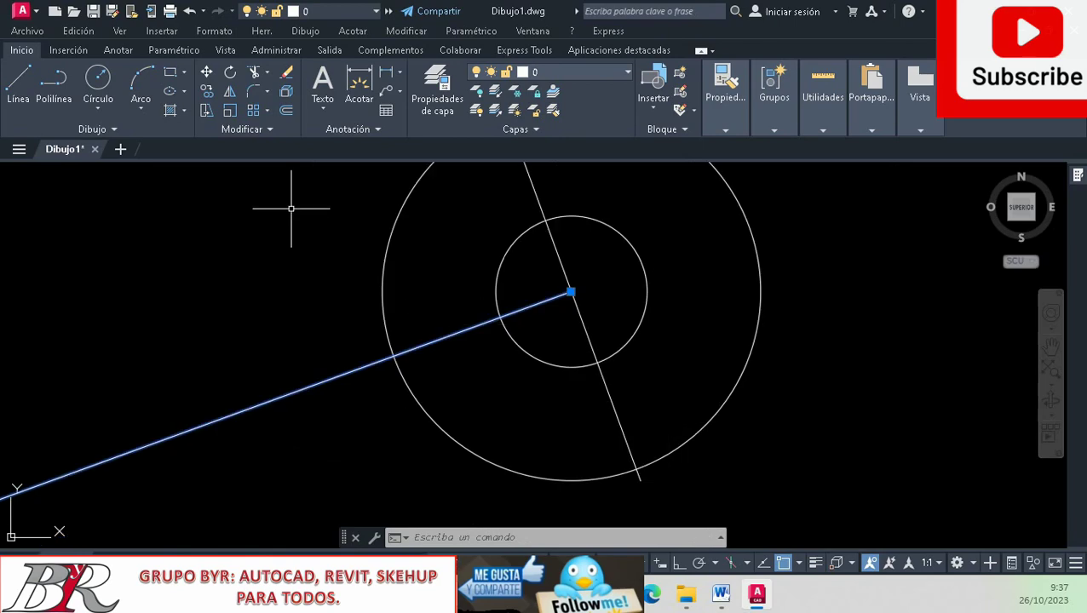
left_click(206, 91)
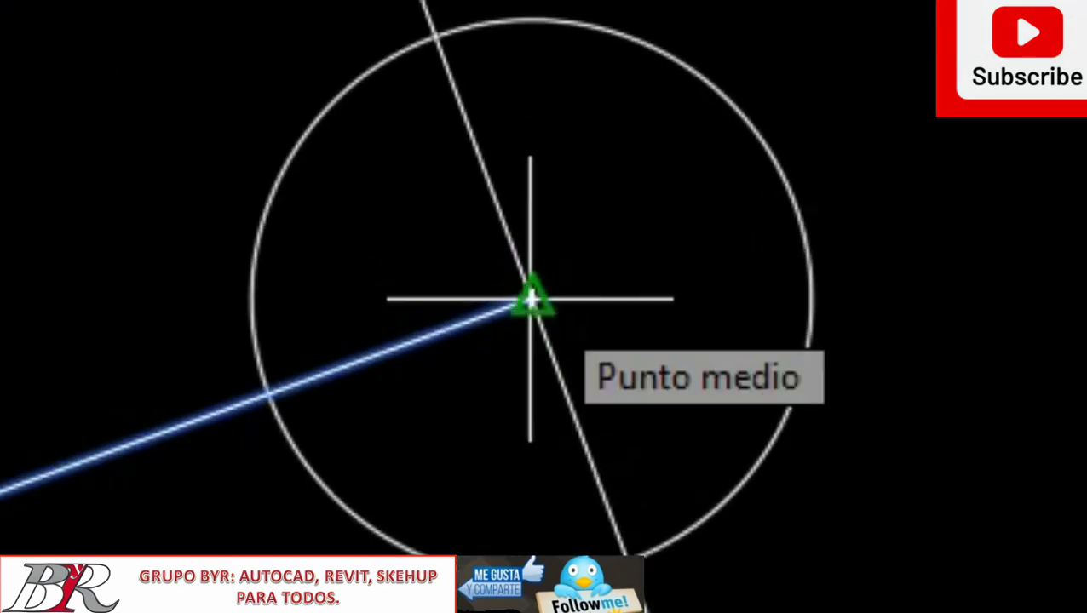
Set the copy's base point at the far-end circles' centre with a midpoint snap
left_click(530, 299)
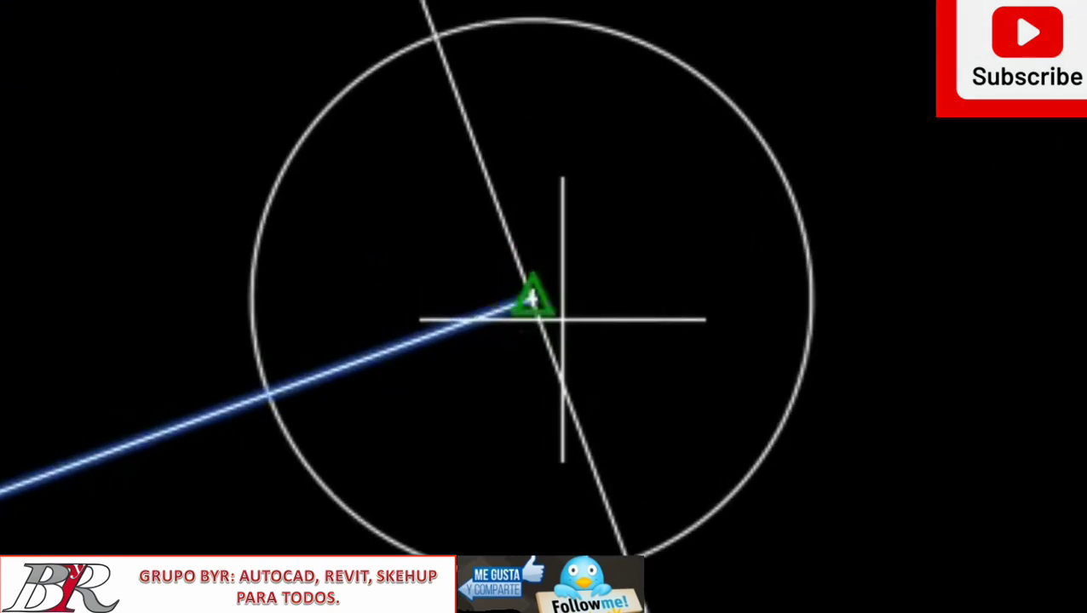
left_click(530, 299)
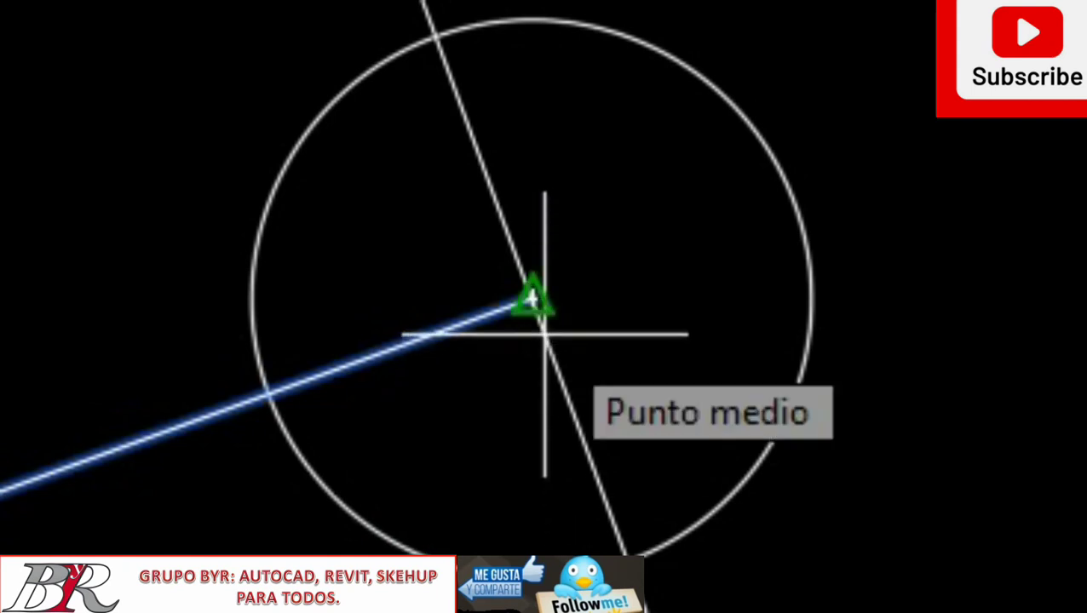
scroll(545, 333, "down", 2)
scroll(545, 334, "down", 1)
scroll(545, 334, "up", 3)
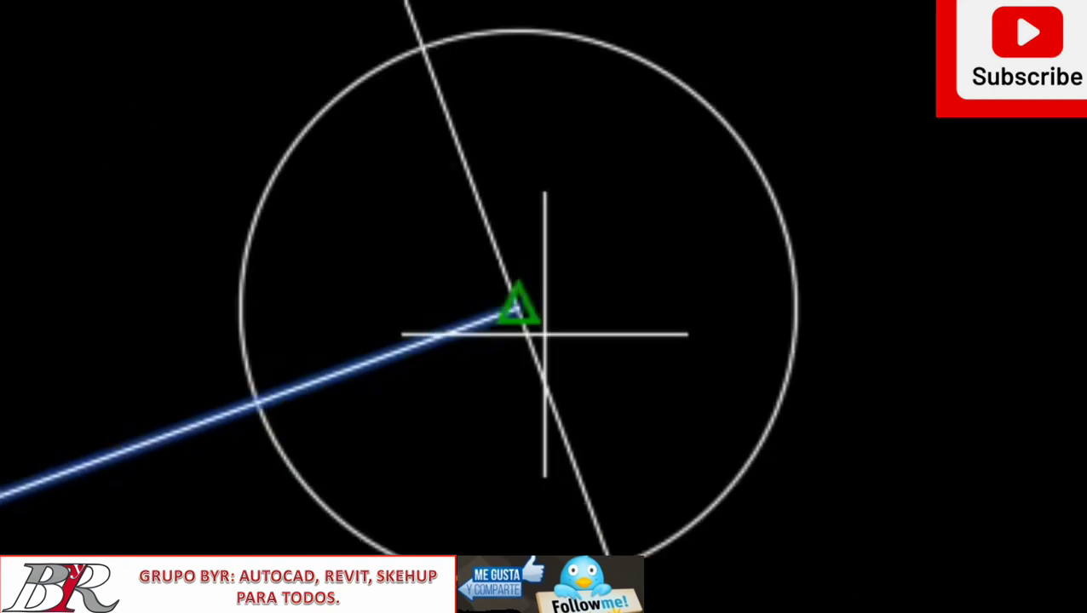
scroll(545, 334, "down", 2)
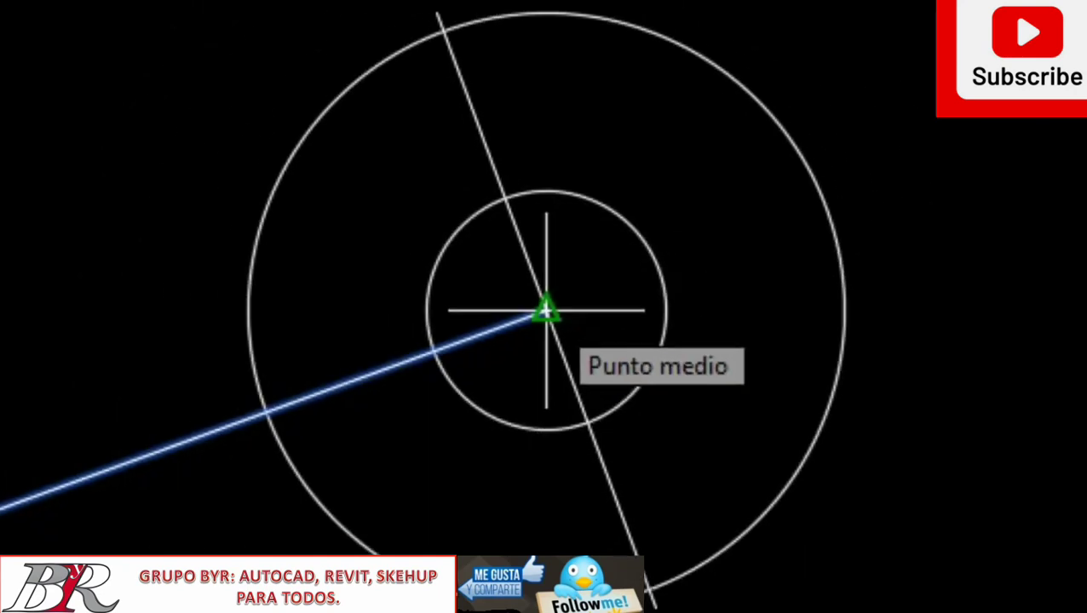
left_click(570, 298)
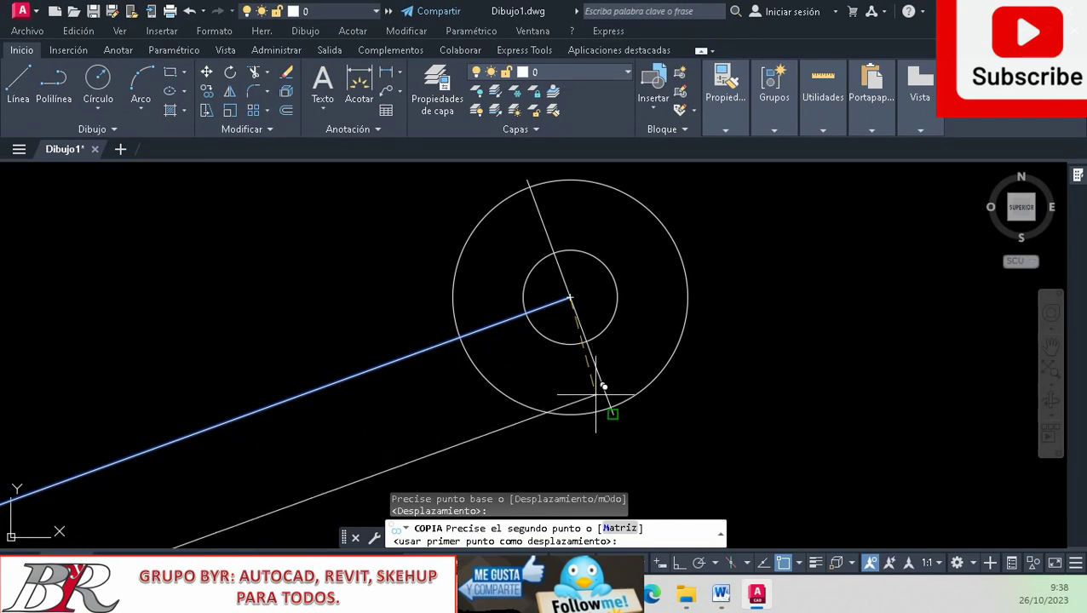
scroll(601, 387, "up", 2)
scroll(613, 400, "up", 2)
scroll(567, 374, "up", 2)
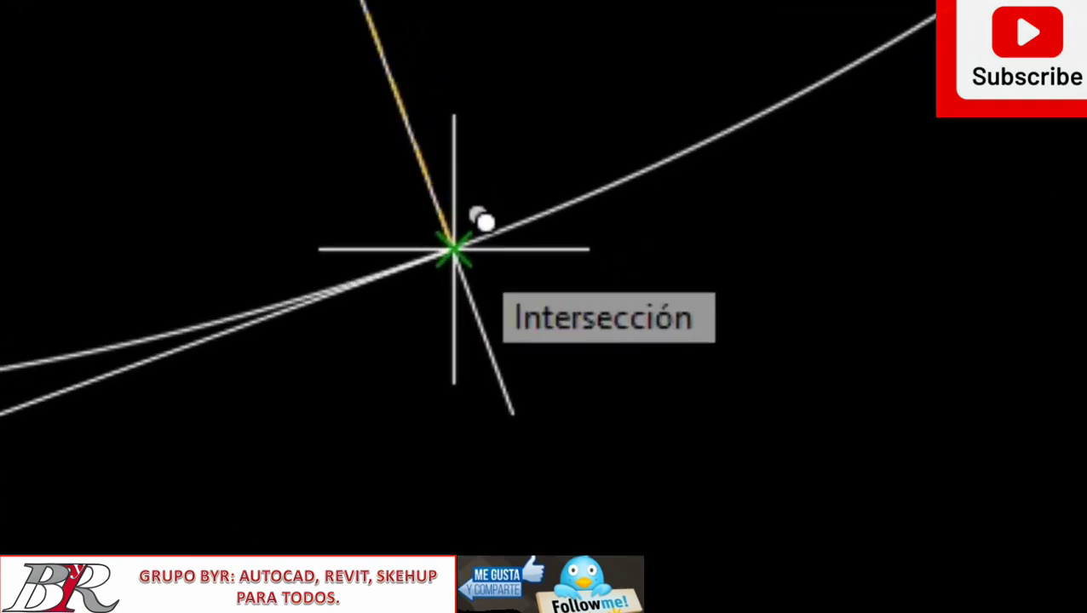
Place centre-line copies where the cross lines intersect the outer circles
left_click(453, 249)
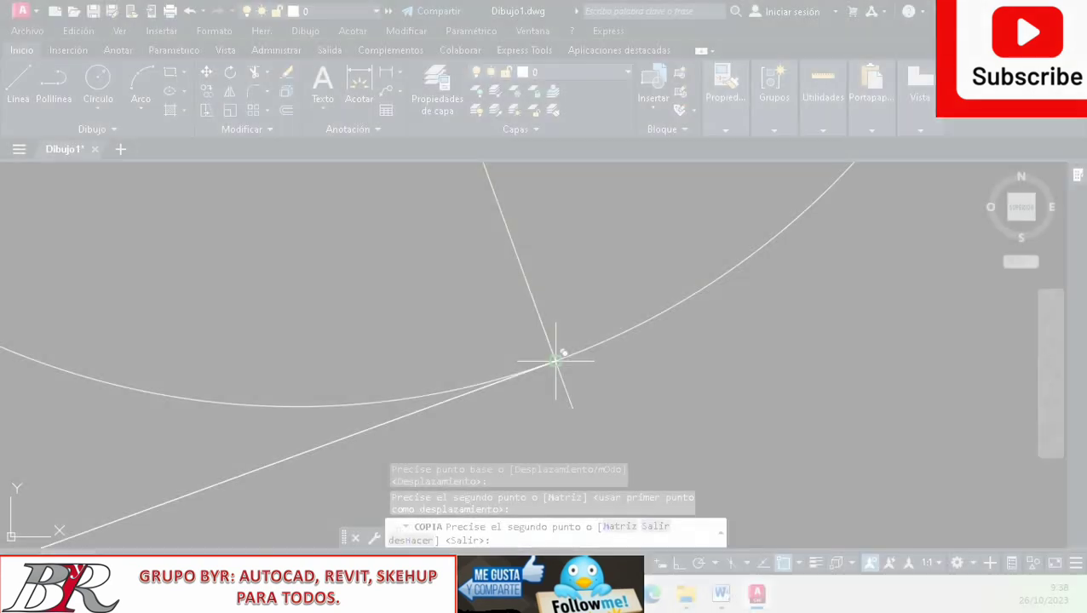
scroll(647, 328, "down", 2)
scroll(626, 333, "down", 2)
scroll(615, 336, "down", 2)
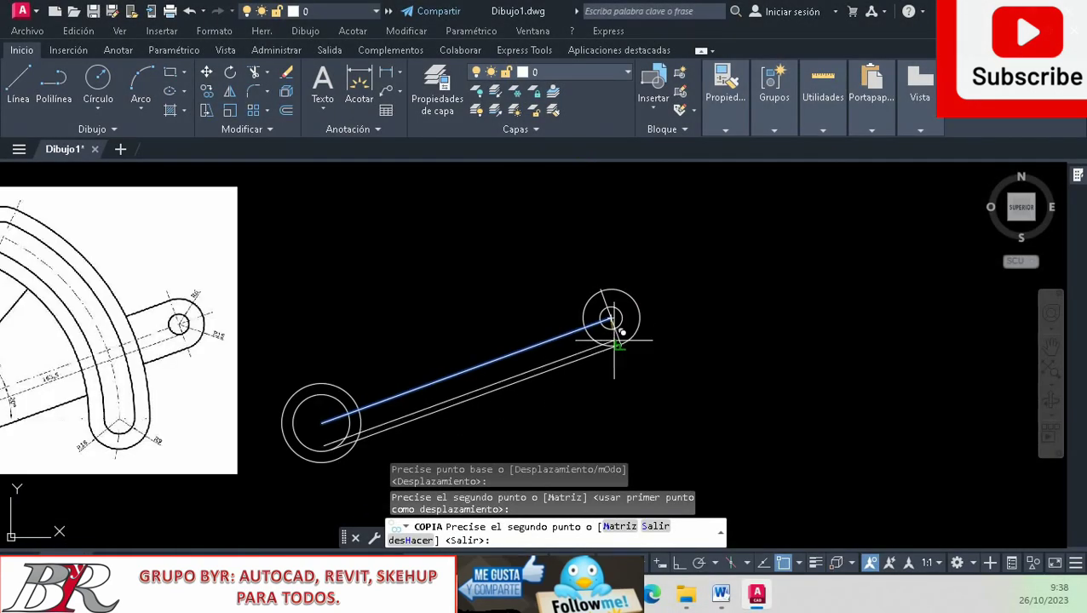
scroll(600, 314, "up", 5)
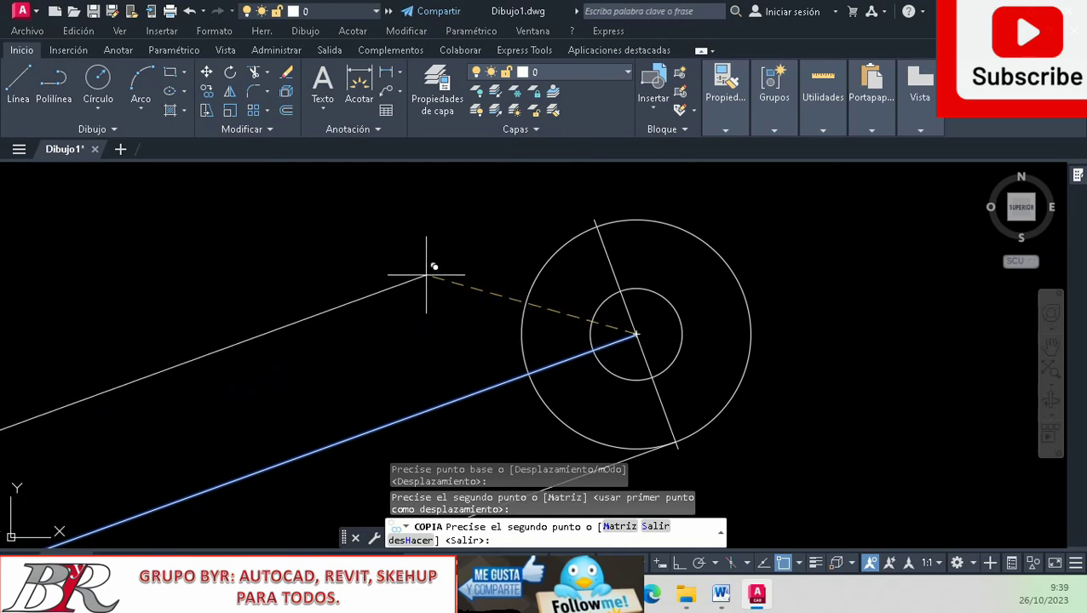
scroll(524, 277, "down", 4)
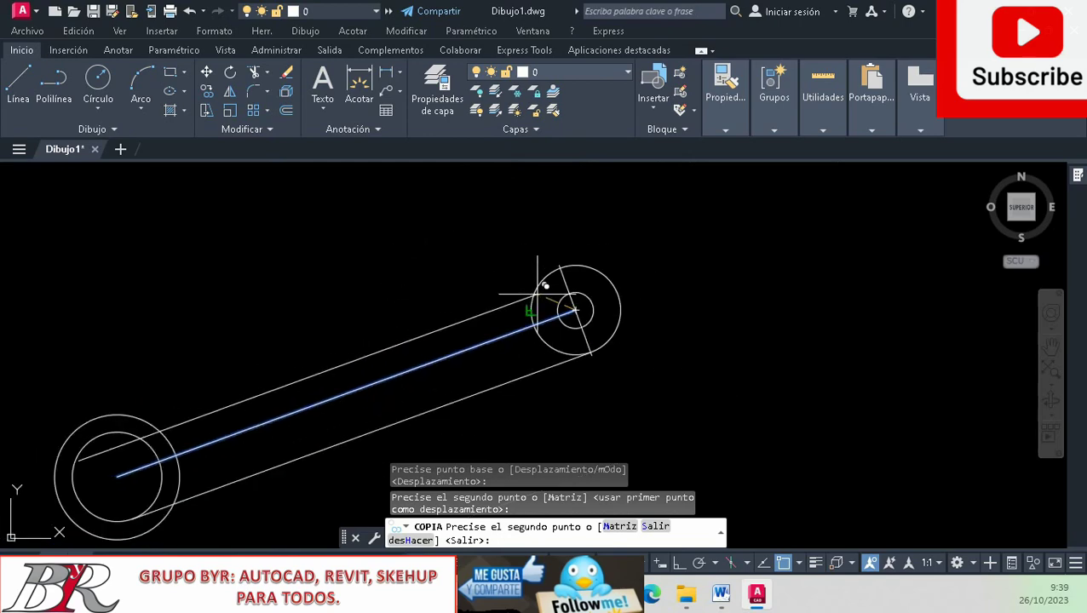
scroll(562, 303, "down", 4)
scroll(529, 293, "up", 2)
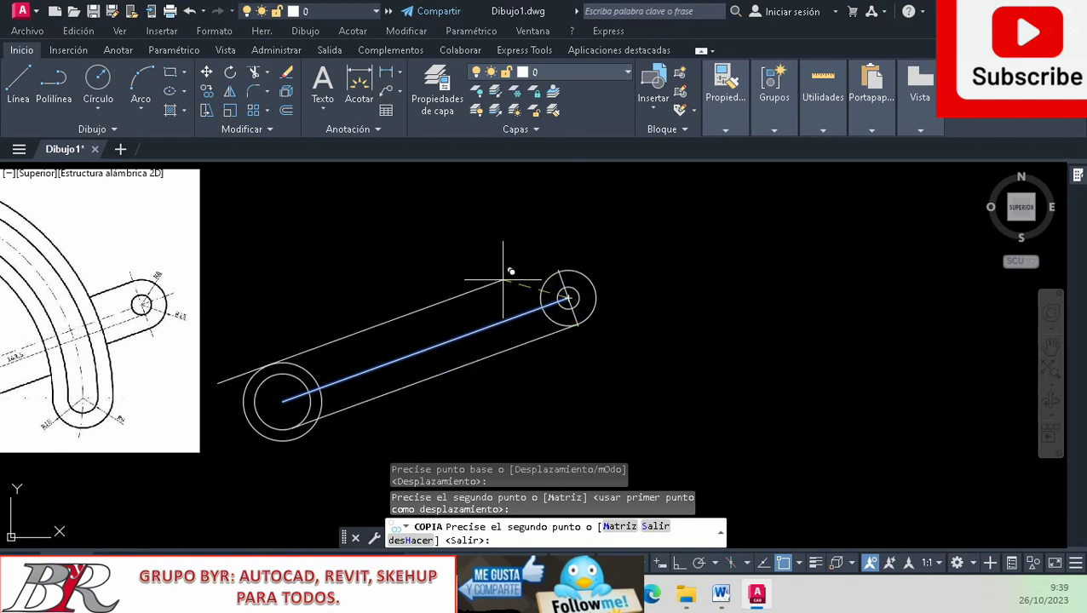
scroll(487, 275, "up", 2)
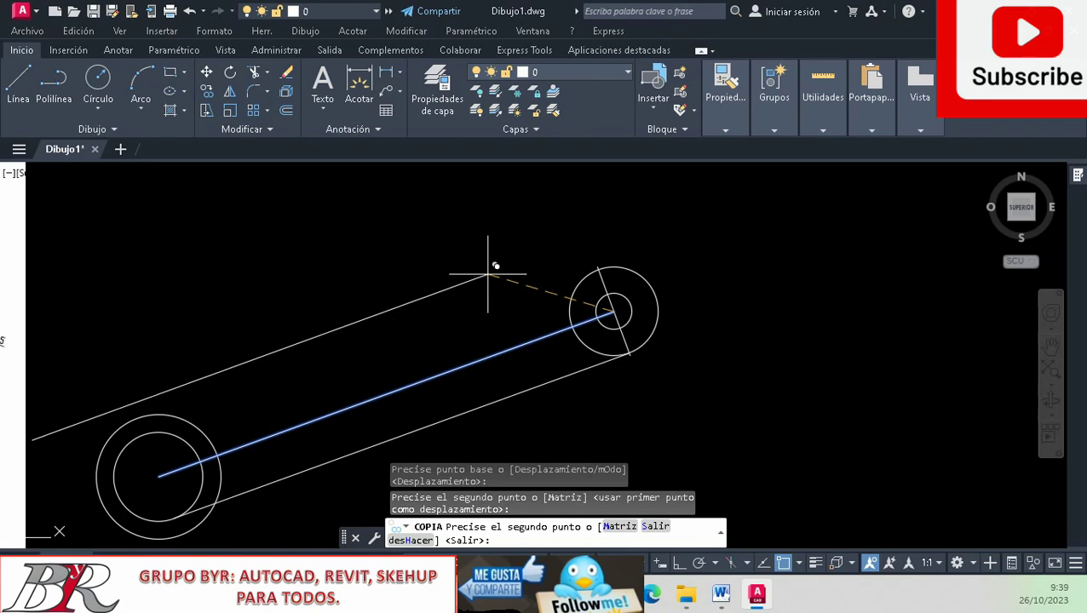
scroll(558, 247, "up", 4)
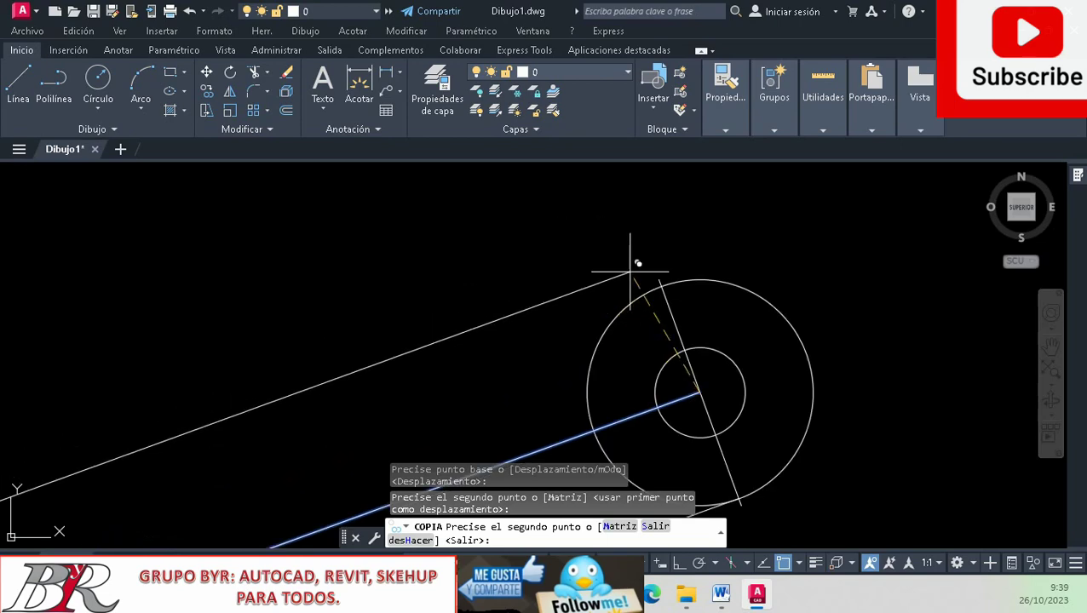
scroll(675, 284, "up", 4)
scroll(673, 290, "up", 1)
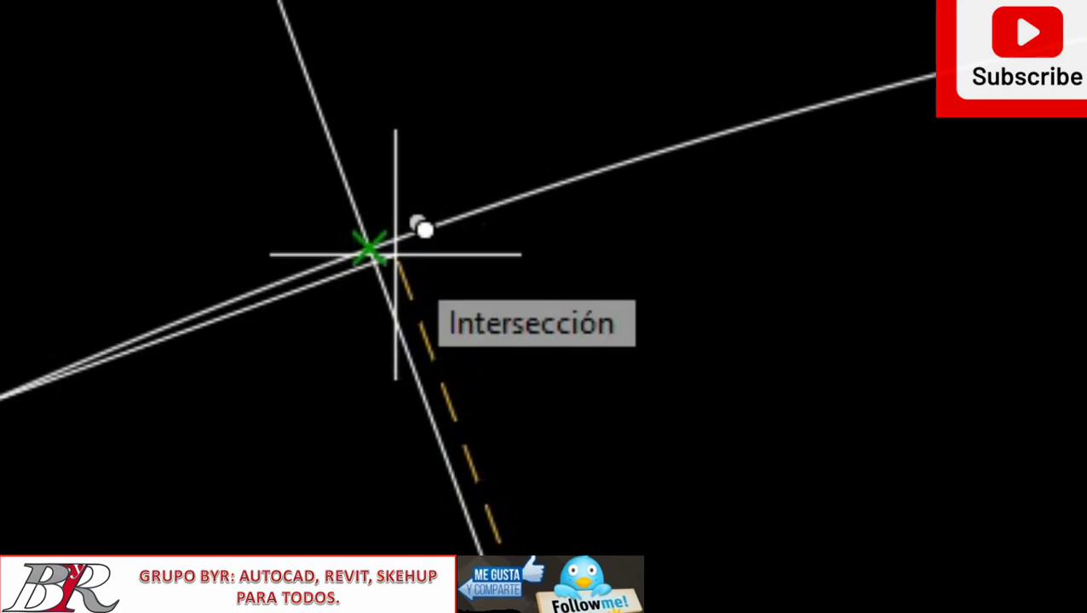
left_click(587, 248)
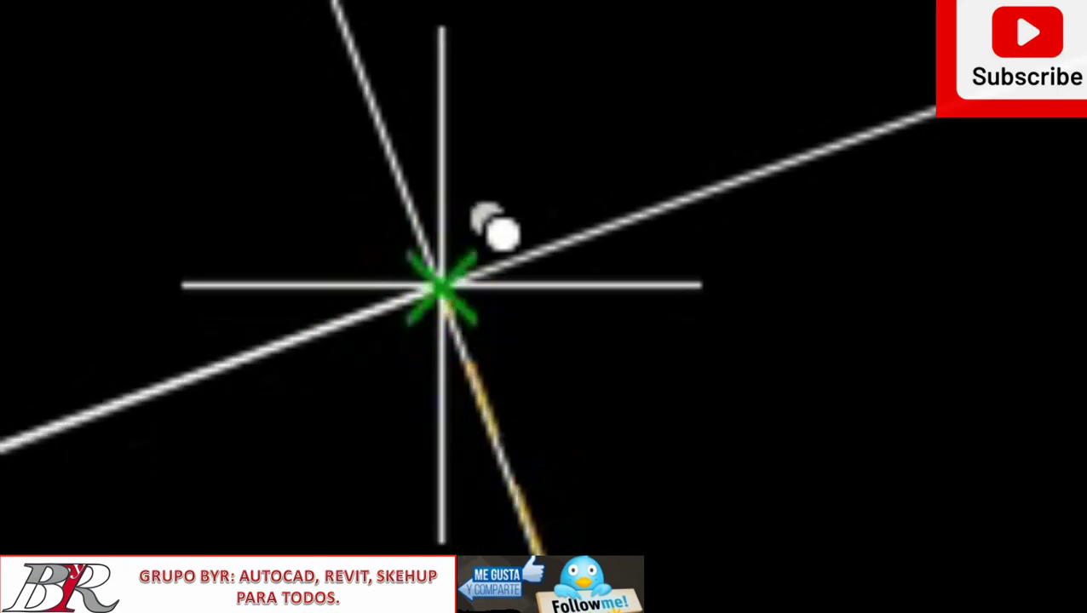
Place a final copy at the upper outer circle's intersection and end the Copy command
left_click(441, 285)
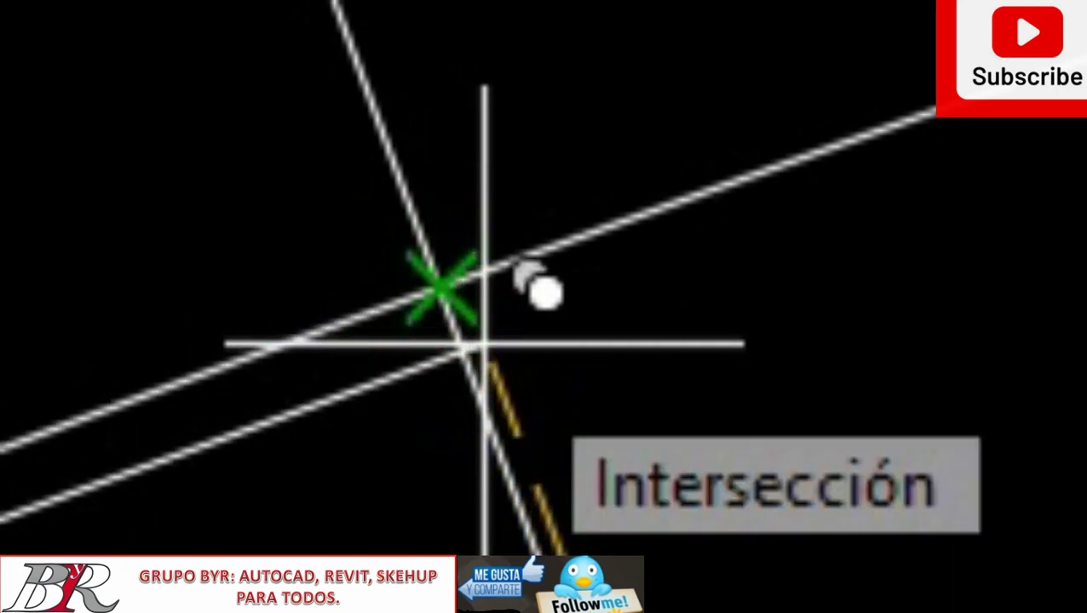
left_click(595, 257)
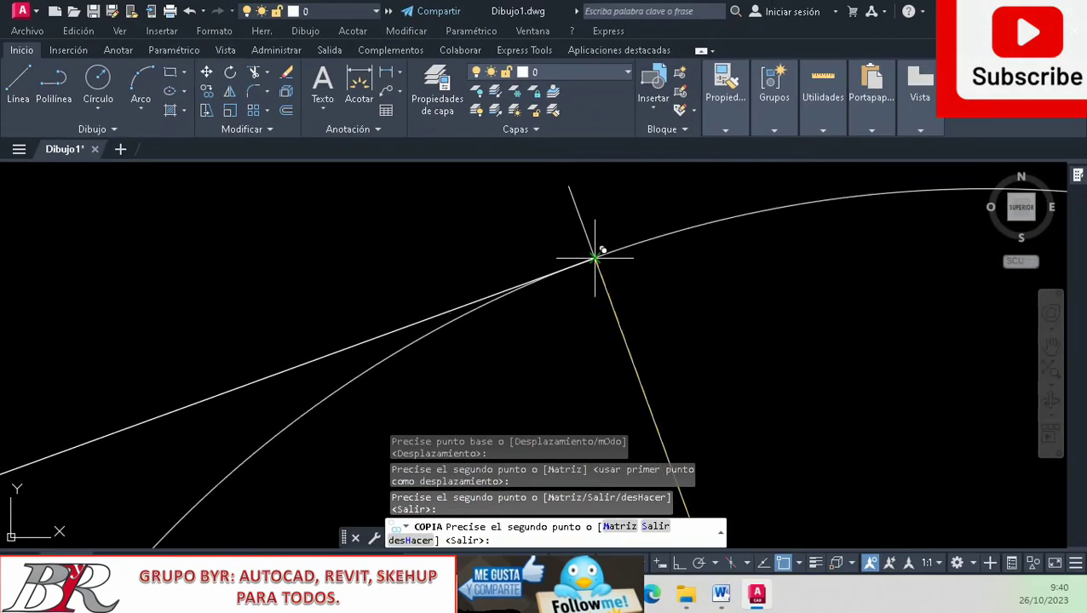
scroll(562, 272, "down", 2)
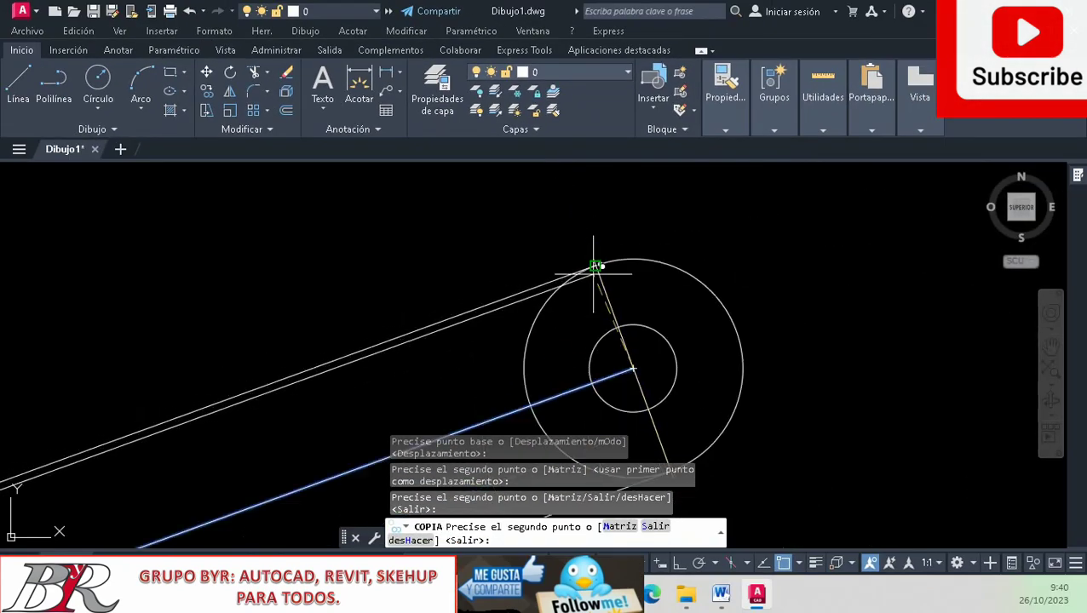
scroll(511, 306, "down", 3)
scroll(507, 317, "up", 1)
scroll(504, 317, "up", 1)
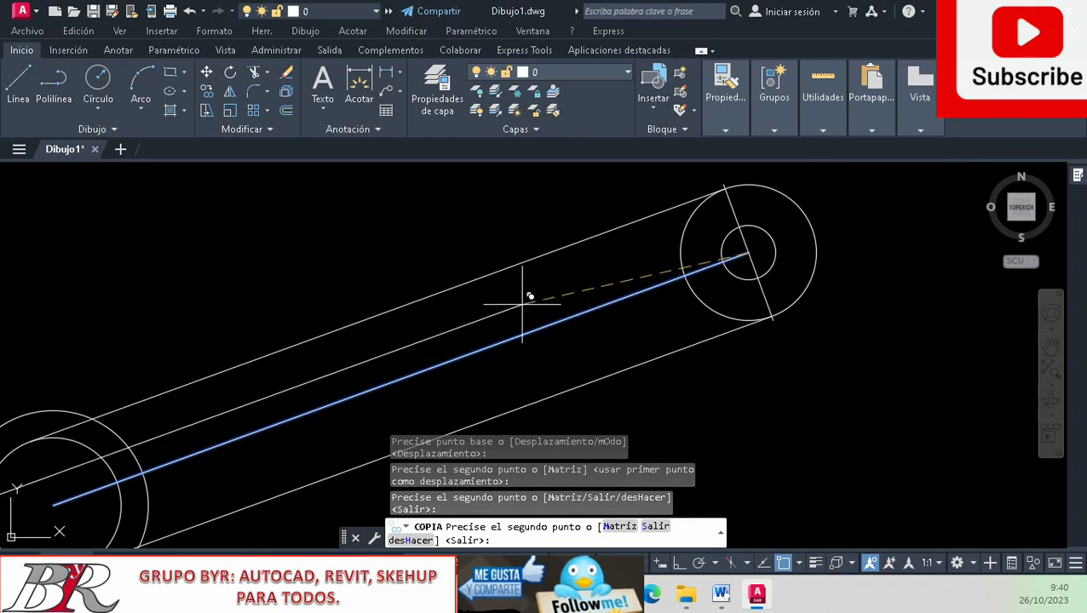
scroll(506, 299, "down", 2)
scroll(500, 307, "up", 1)
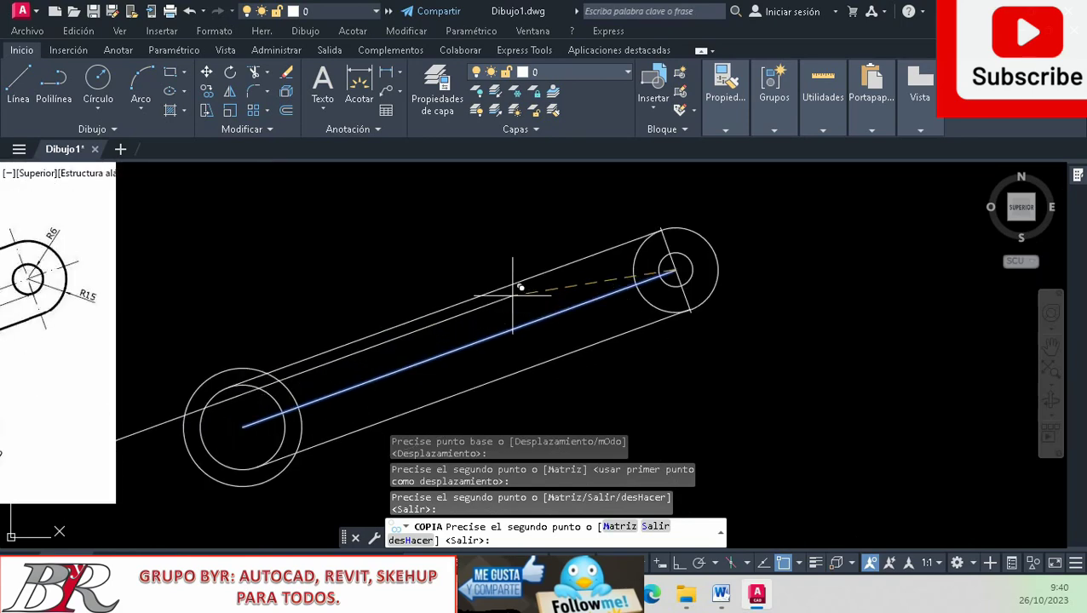
scroll(575, 249, "down", 2)
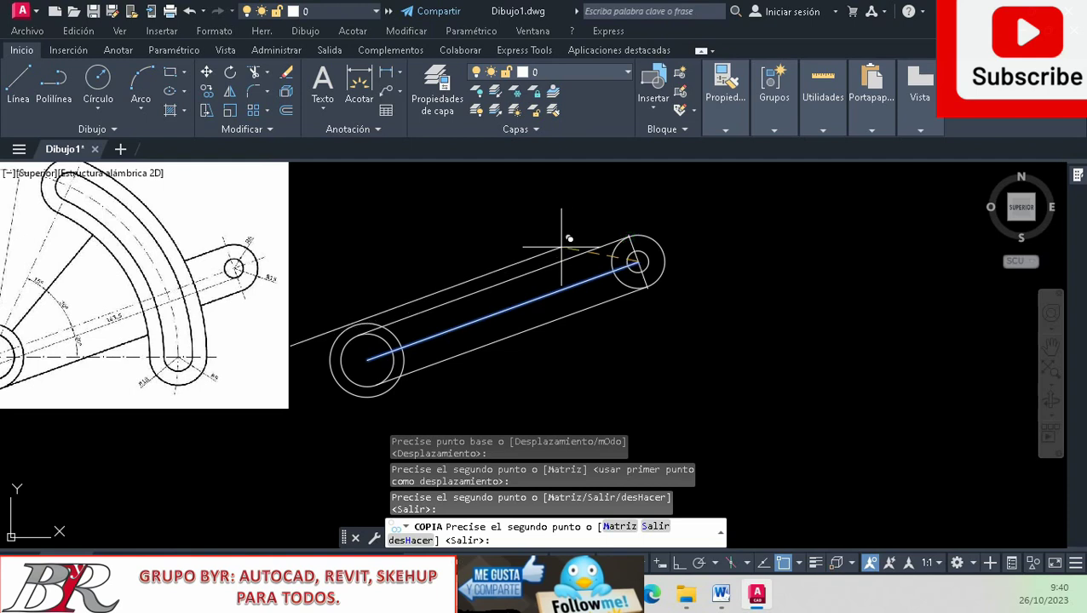
key("Return")
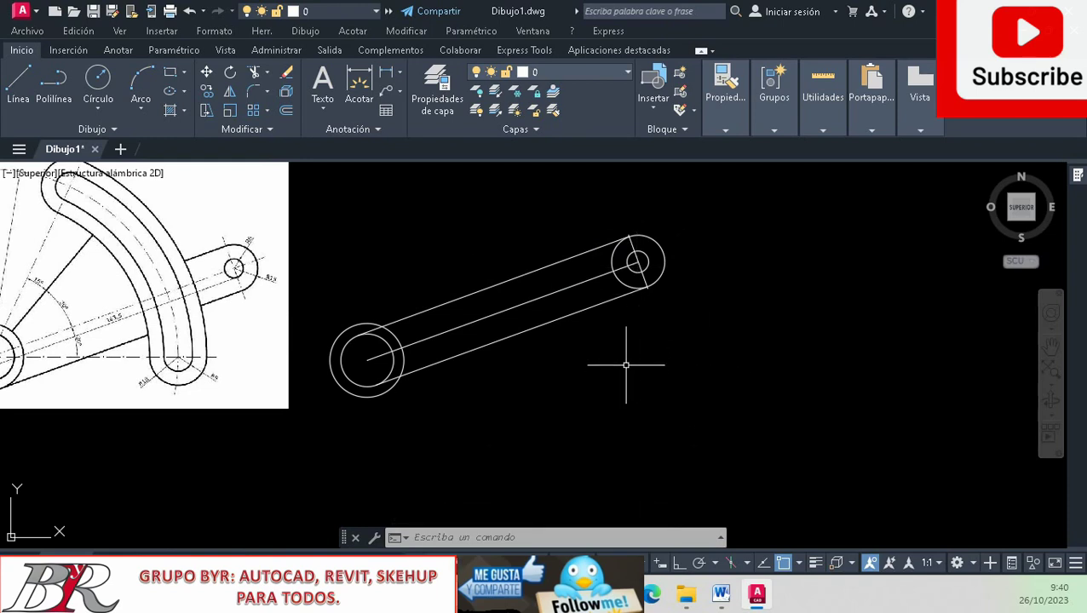
scroll(626, 367, "up", 2)
scroll(625, 366, "up", 2)
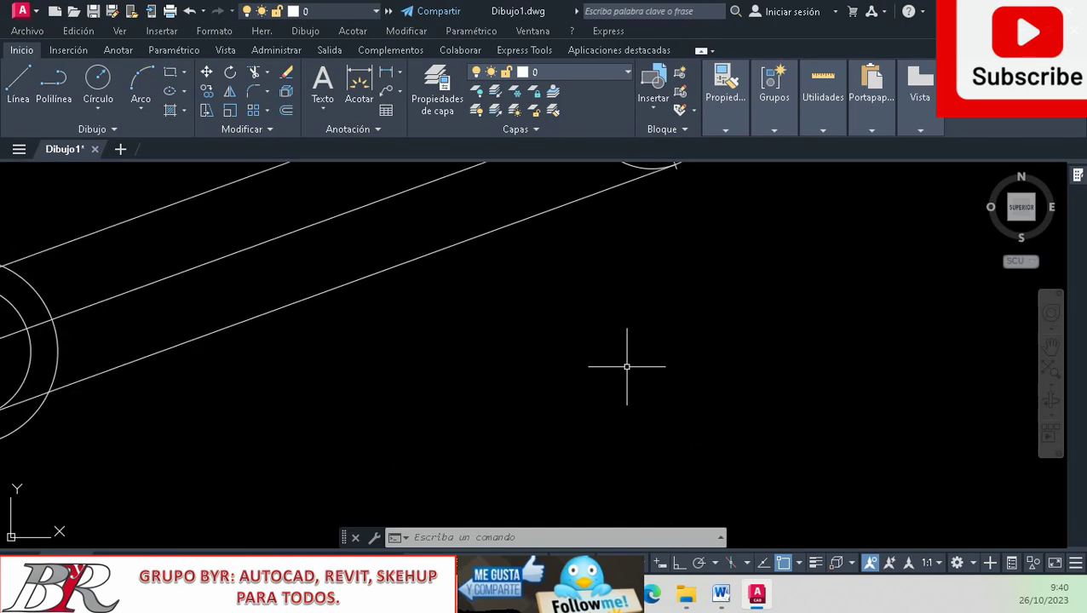
scroll(626, 366, "down", 4)
scroll(611, 349, "up", 2)
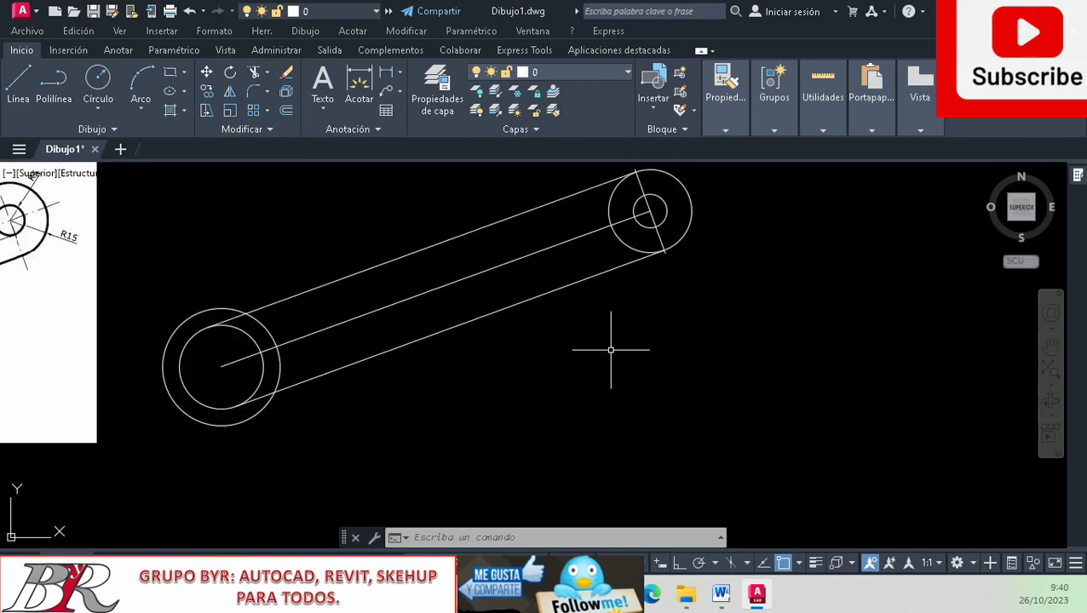
scroll(610, 350, "down", 2)
scroll(313, 322, "down", 4)
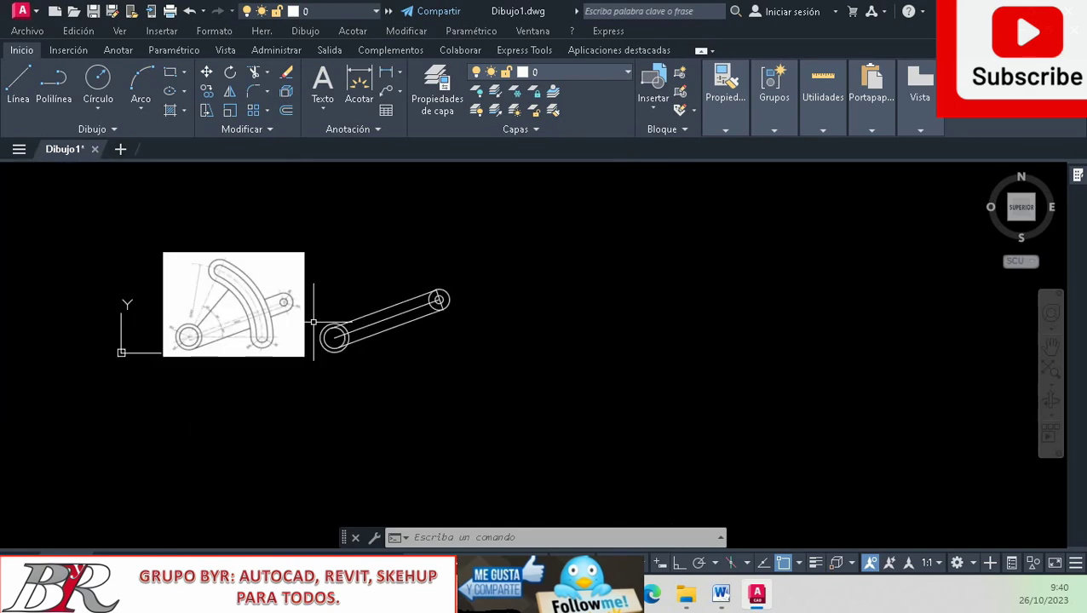
scroll(211, 300, "up", 4)
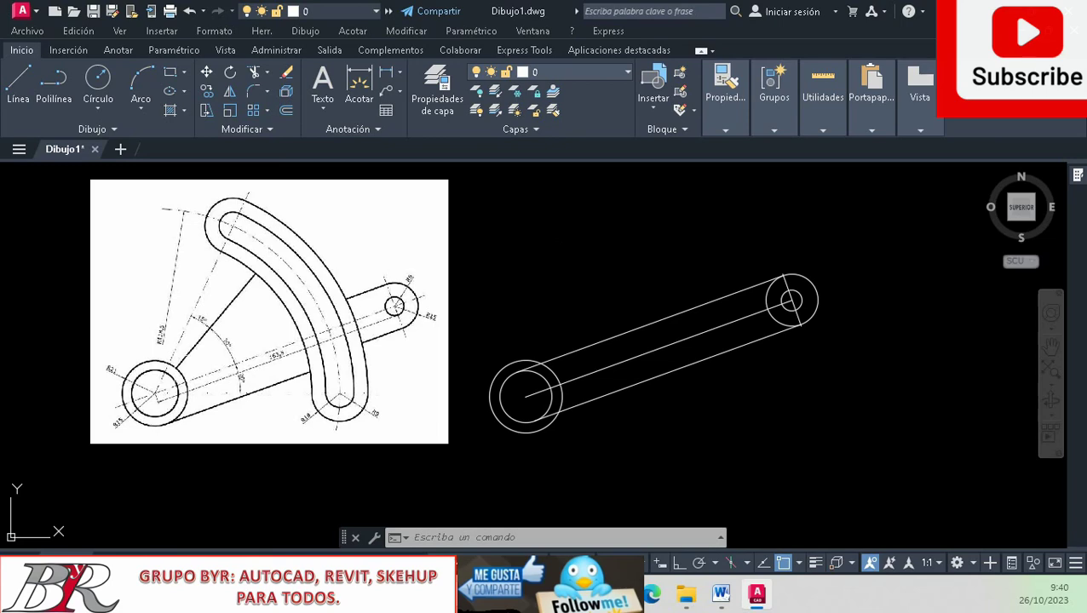
scroll(163, 401, "up", 2)
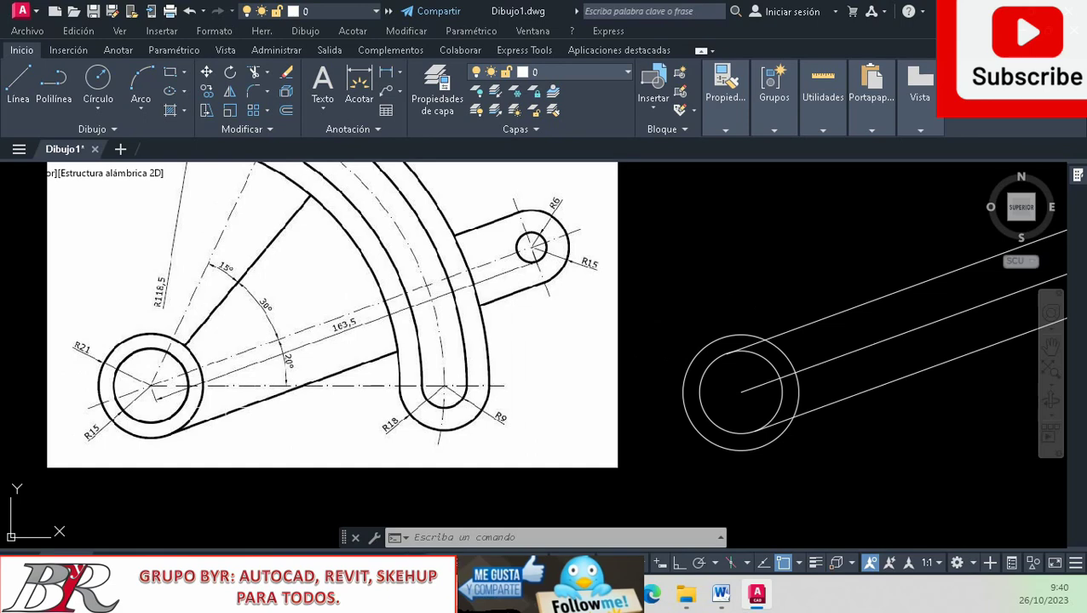
scroll(179, 411, "up", 4)
scroll(236, 347, "down", 4)
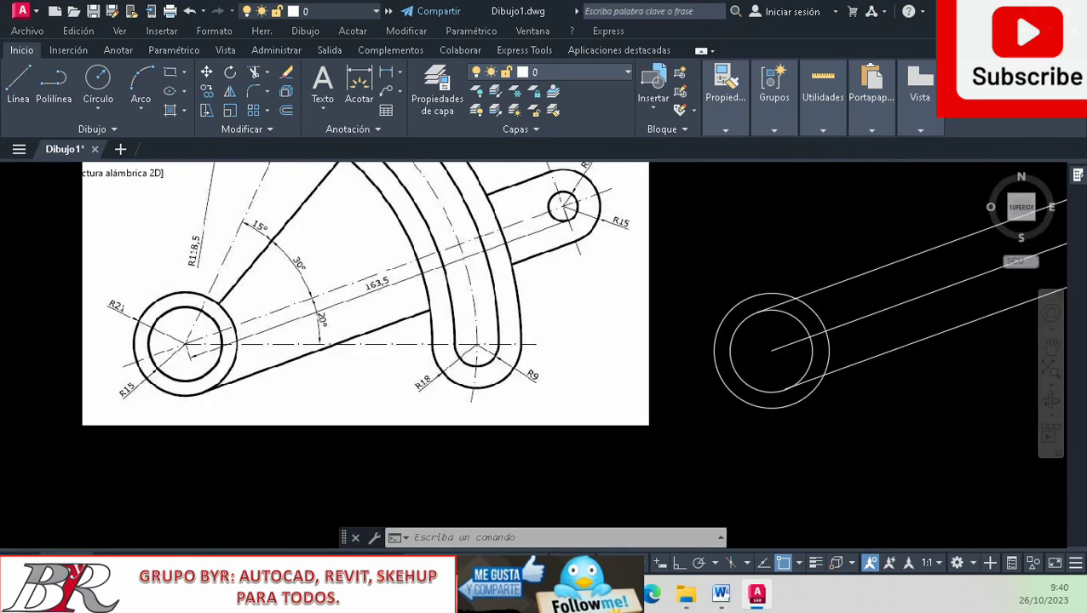
scroll(225, 350, "up", 2)
left_click(143, 329)
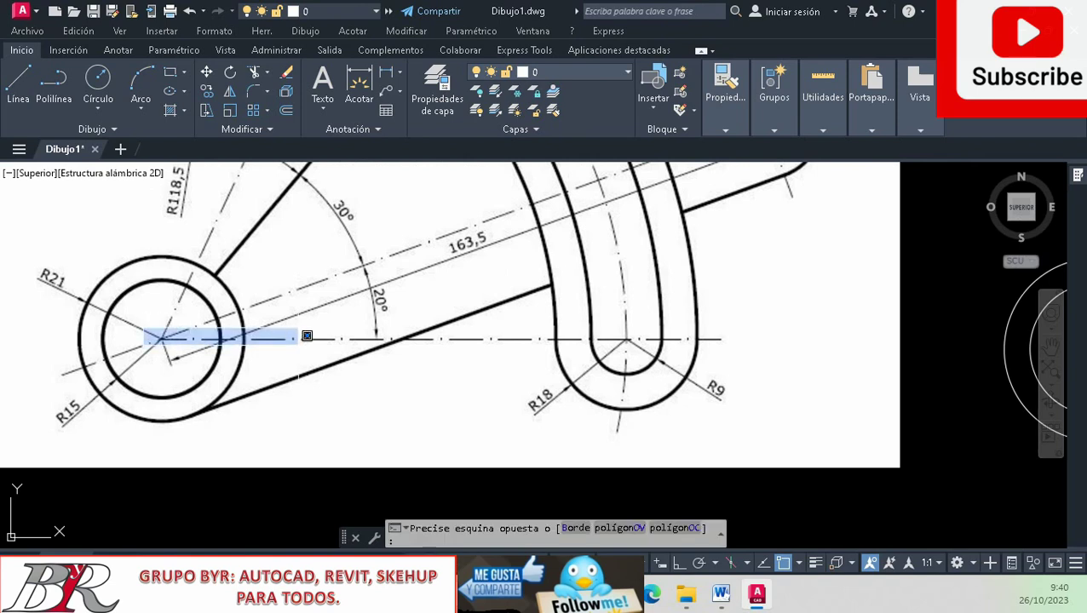
left_click(785, 344)
scroll(647, 367, "up", 2)
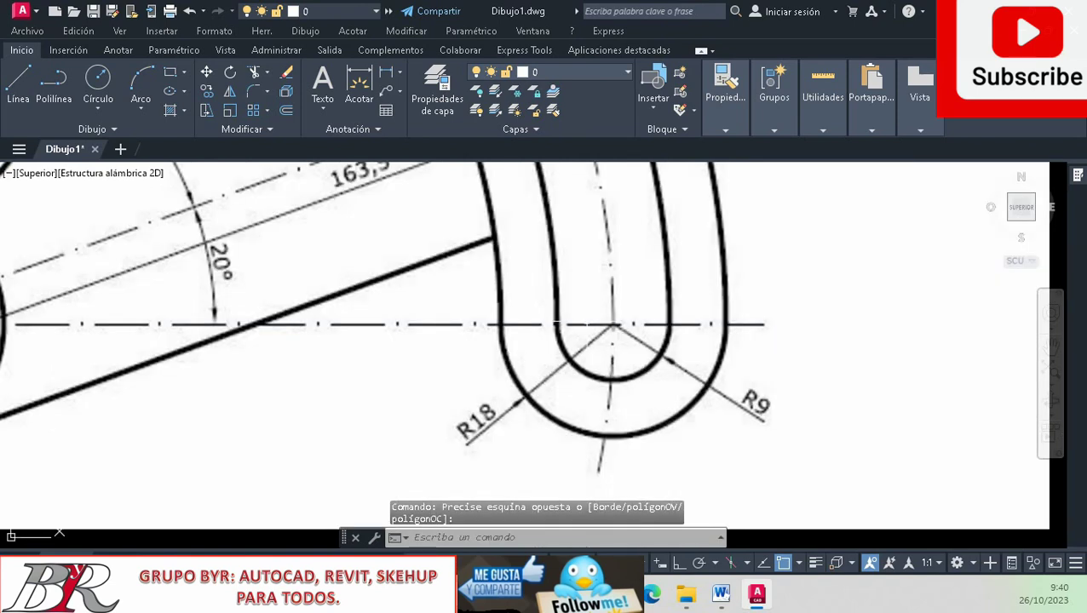
left_click(591, 321)
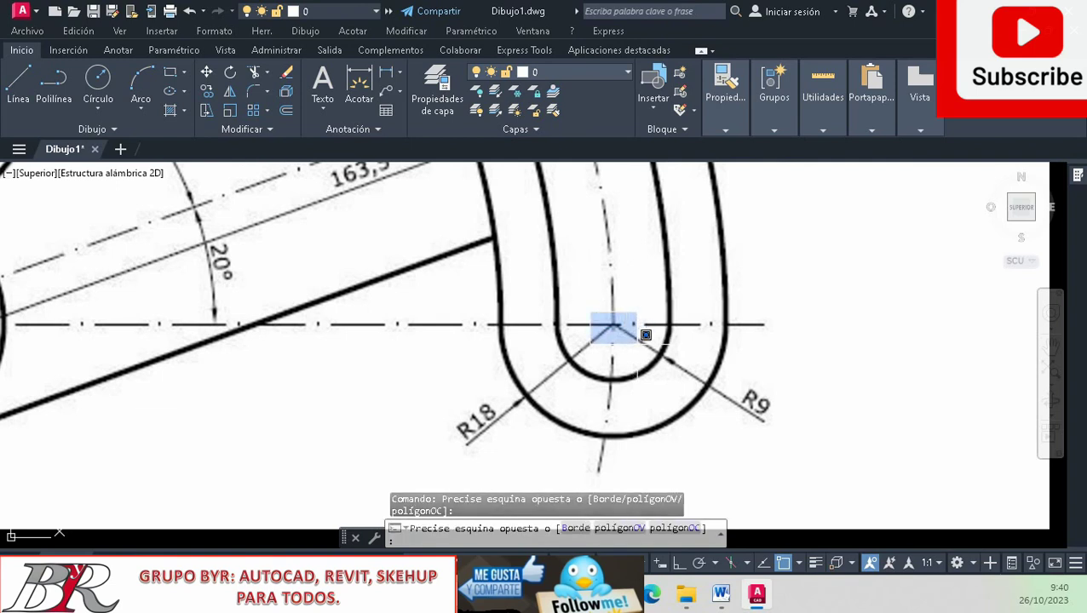
left_click(640, 328)
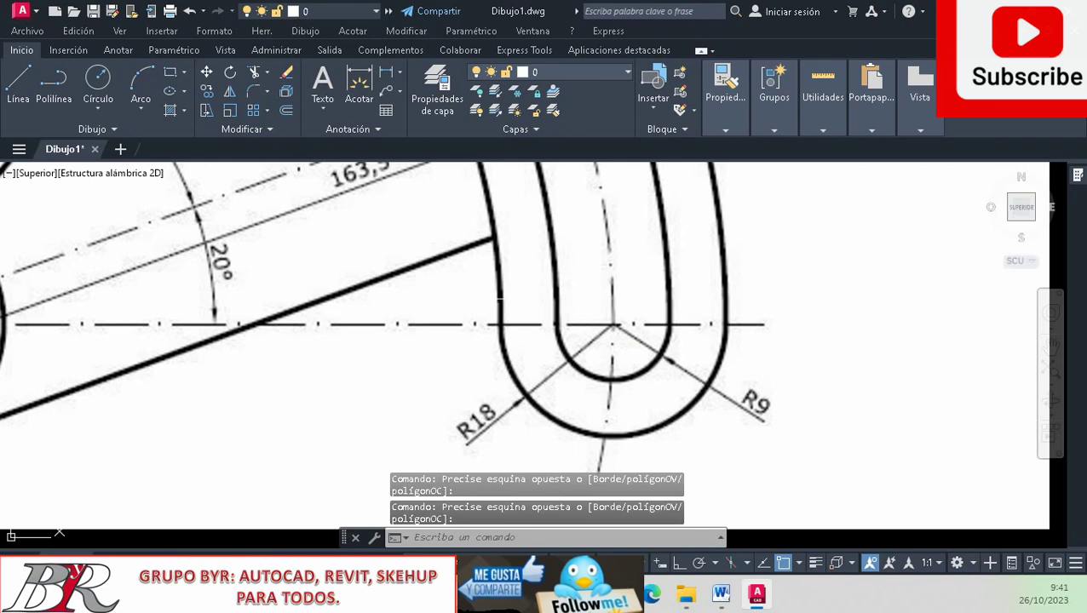
scroll(499, 298, "down", 2)
left_click(482, 298)
left_click(681, 385)
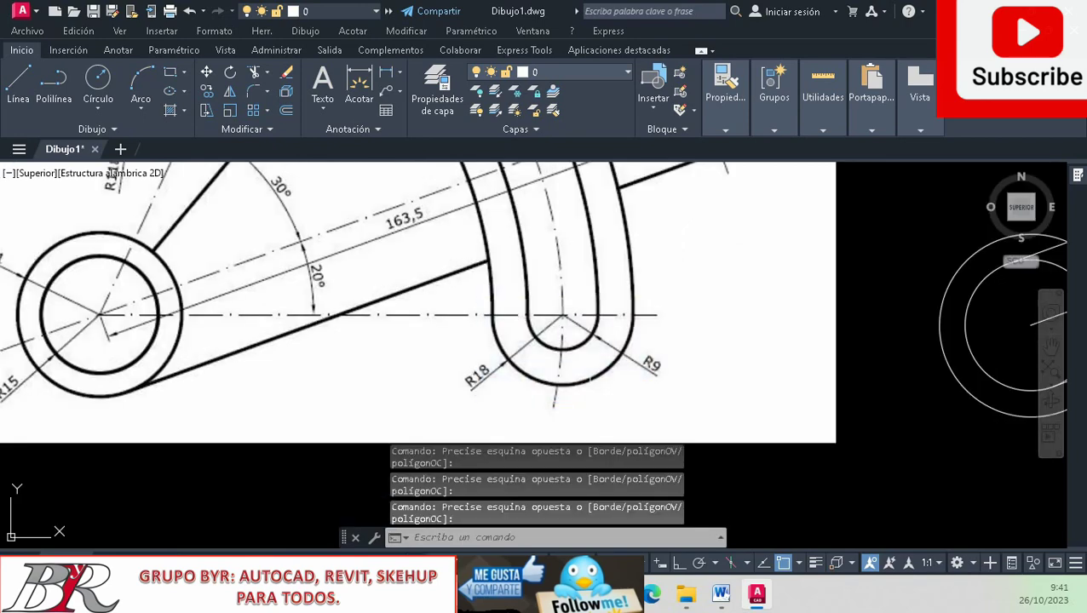
scroll(589, 400, "down", 2)
scroll(470, 335, "up", 2)
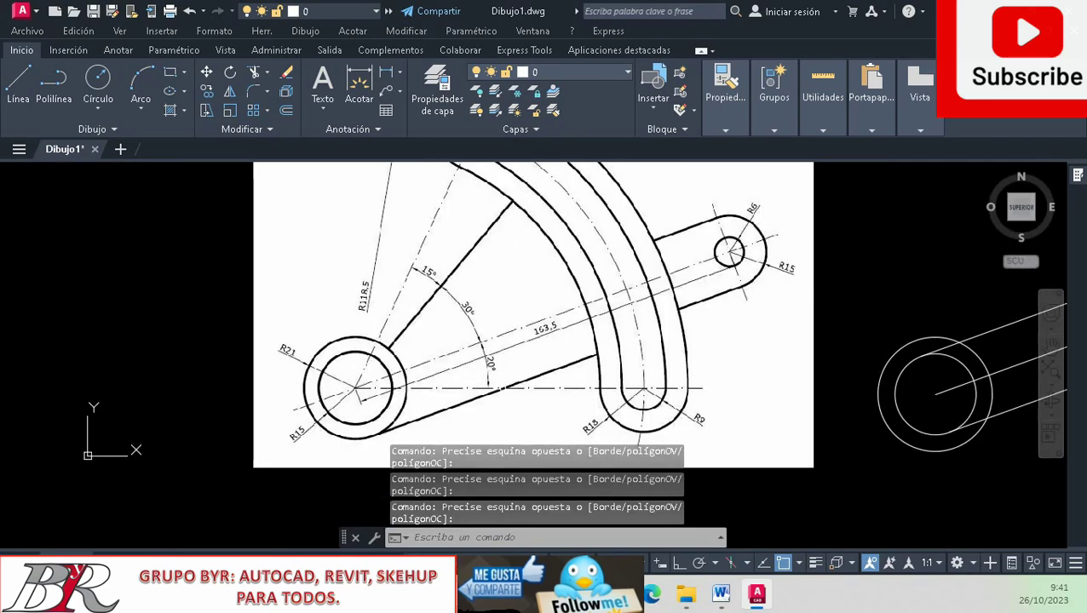
scroll(508, 355, "up", 2)
left_click(508, 355)
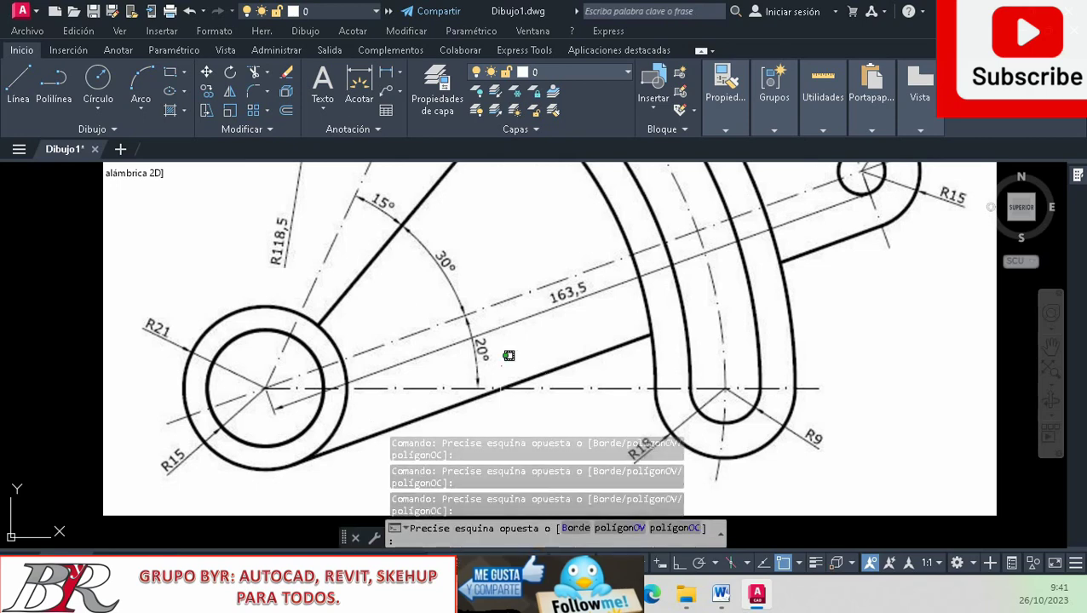
scroll(508, 355, "down", 2)
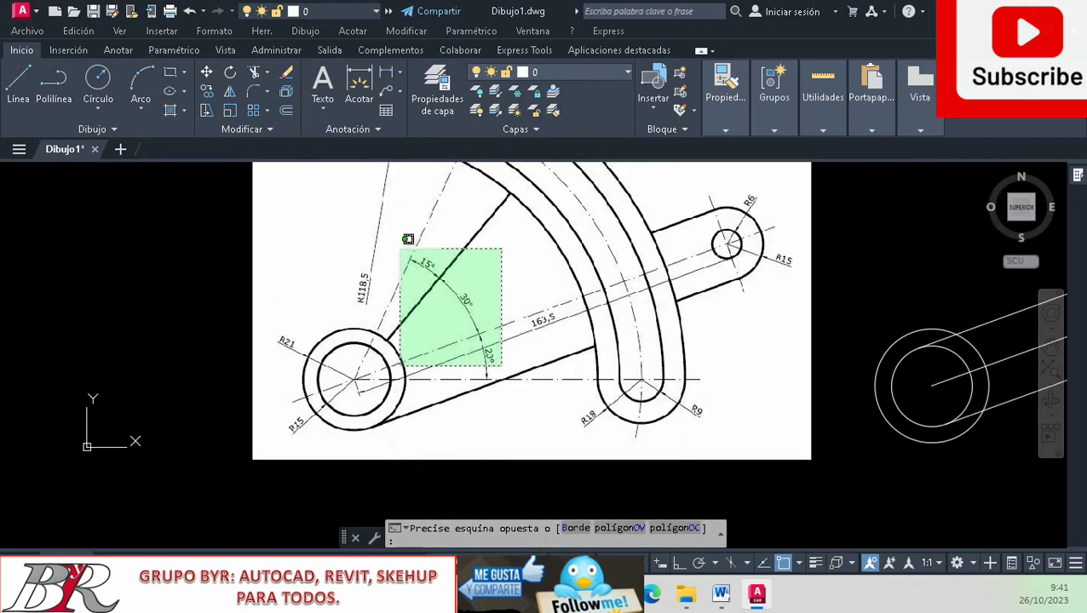
left_click(407, 239)
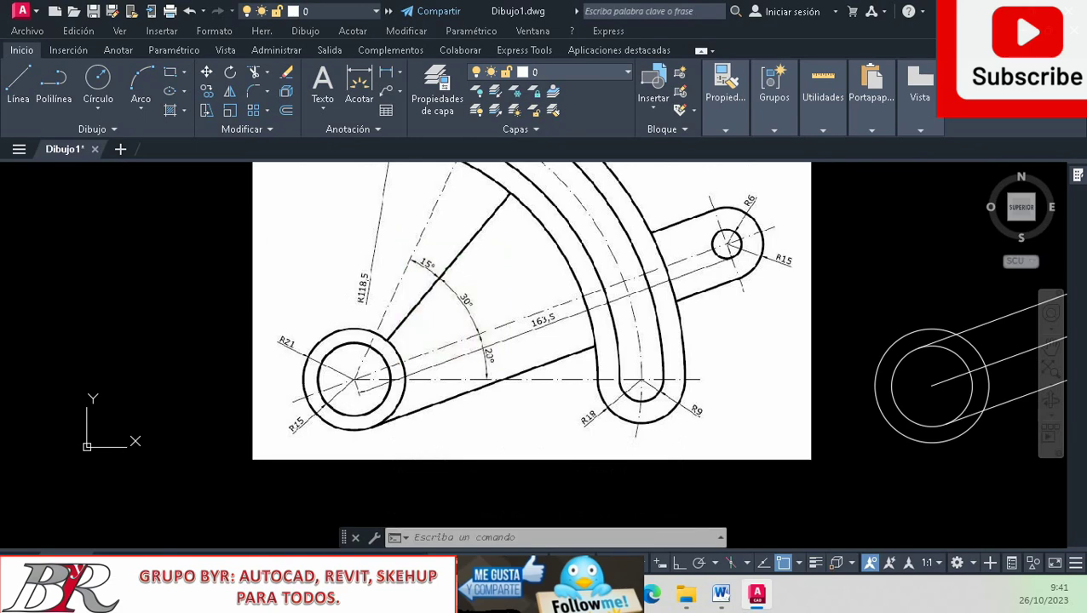
scroll(408, 239, "down", 4)
scroll(387, 263, "up", 3)
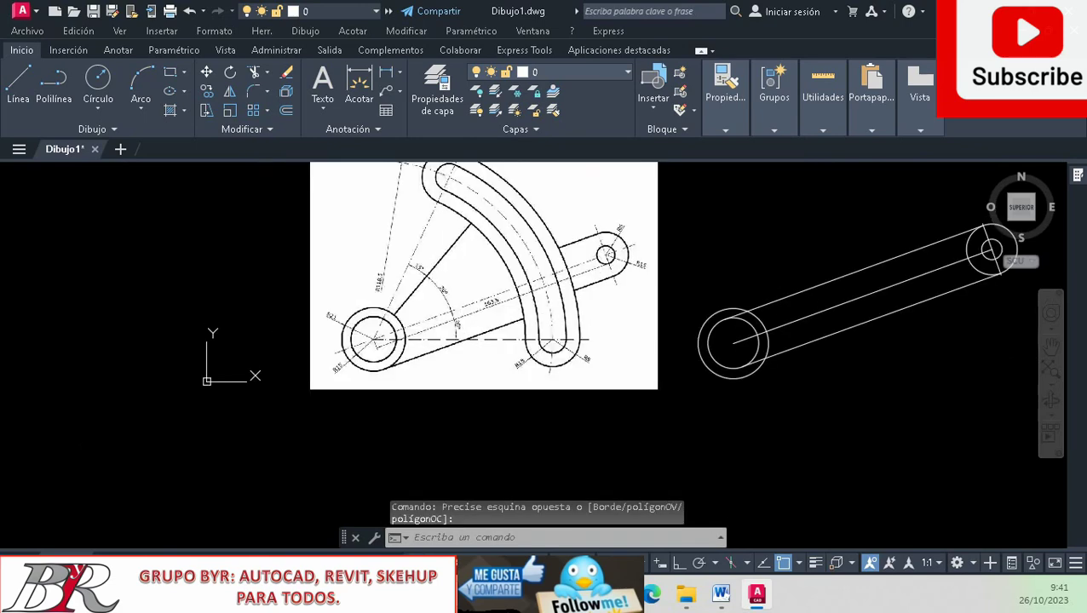
scroll(386, 264, "up", 1)
scroll(386, 263, "up", 2)
left_click(323, 236)
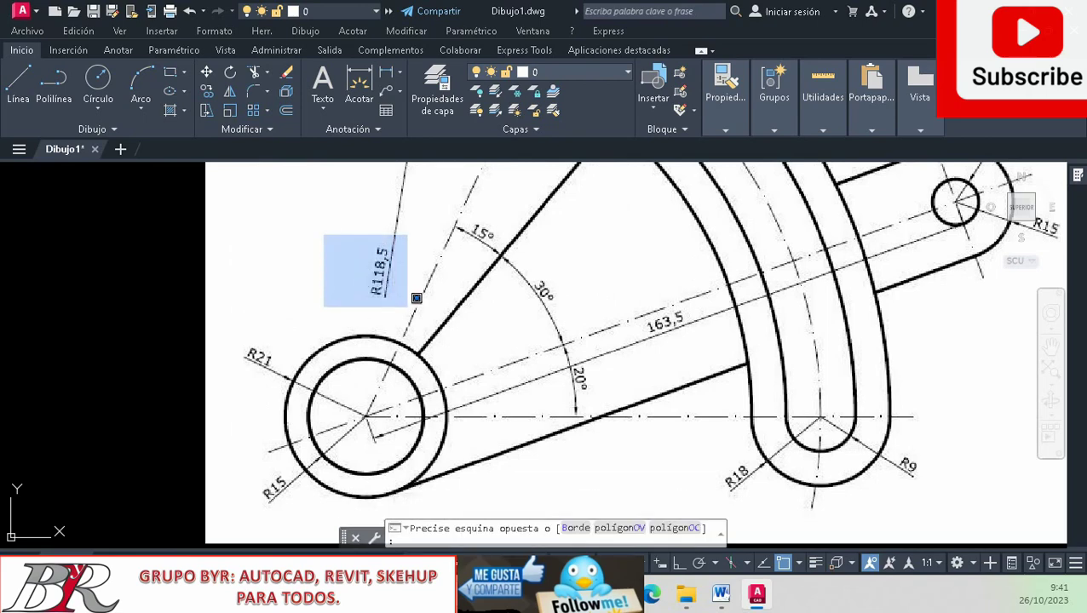
left_click(417, 298)
scroll(680, 326, "down", 6)
scroll(680, 327, "down", 2)
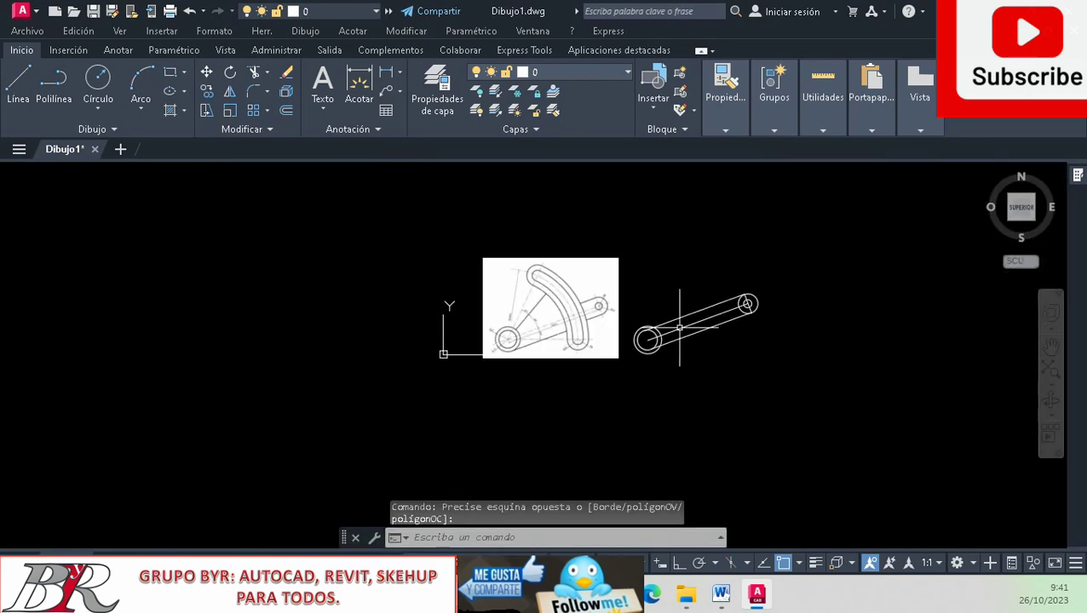
scroll(679, 326, "up", 4)
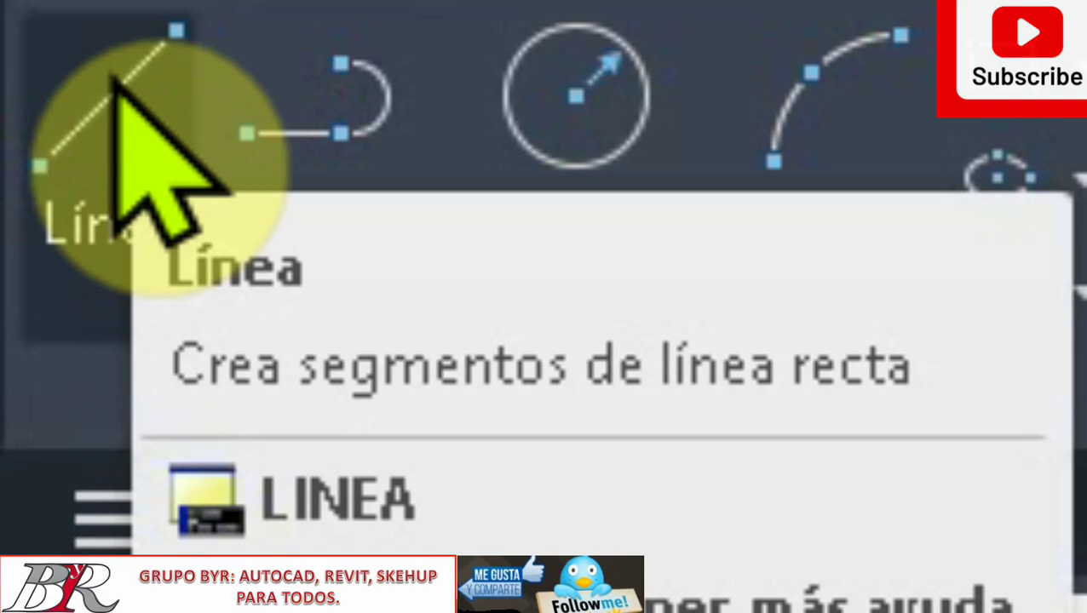
Draw an ortho-constrained horizontal line rightward from the large left circle's centre
left_click(111, 79)
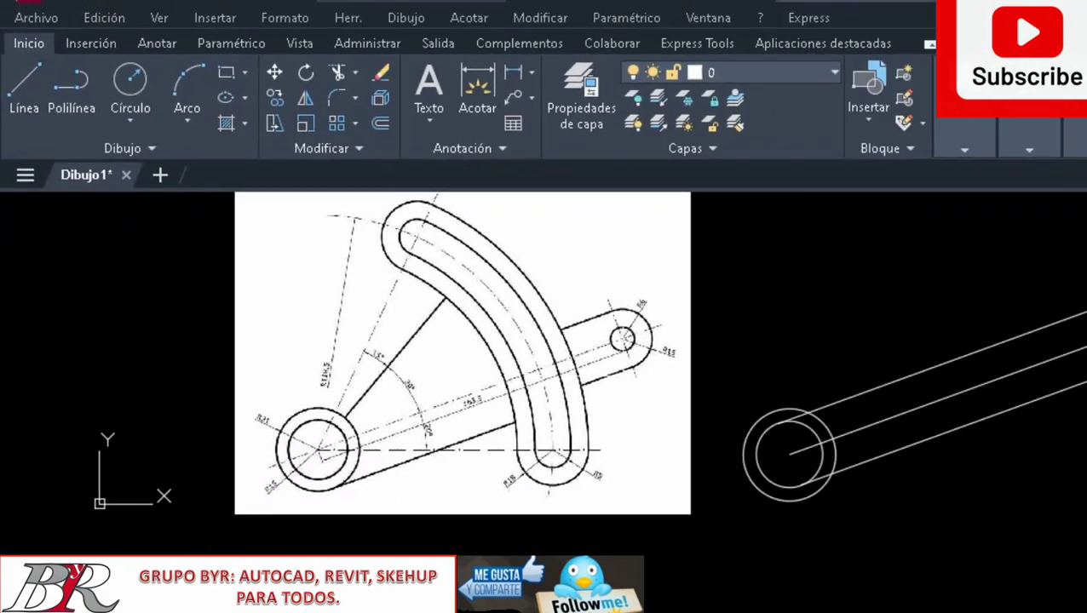
scroll(583, 340, "up", 2)
scroll(582, 308, "up", 3)
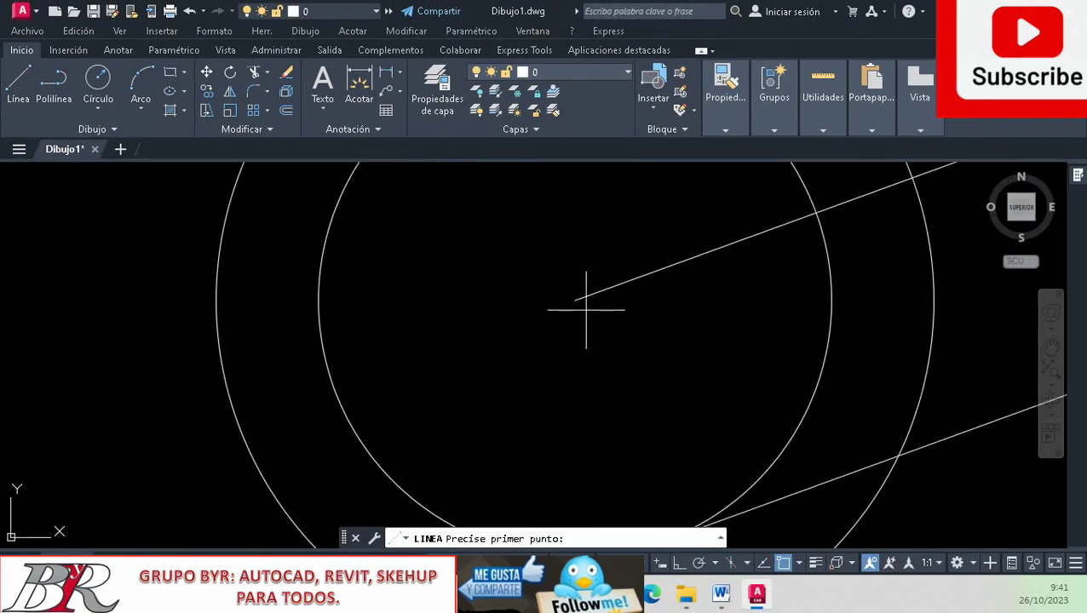
scroll(582, 298, "up", 3)
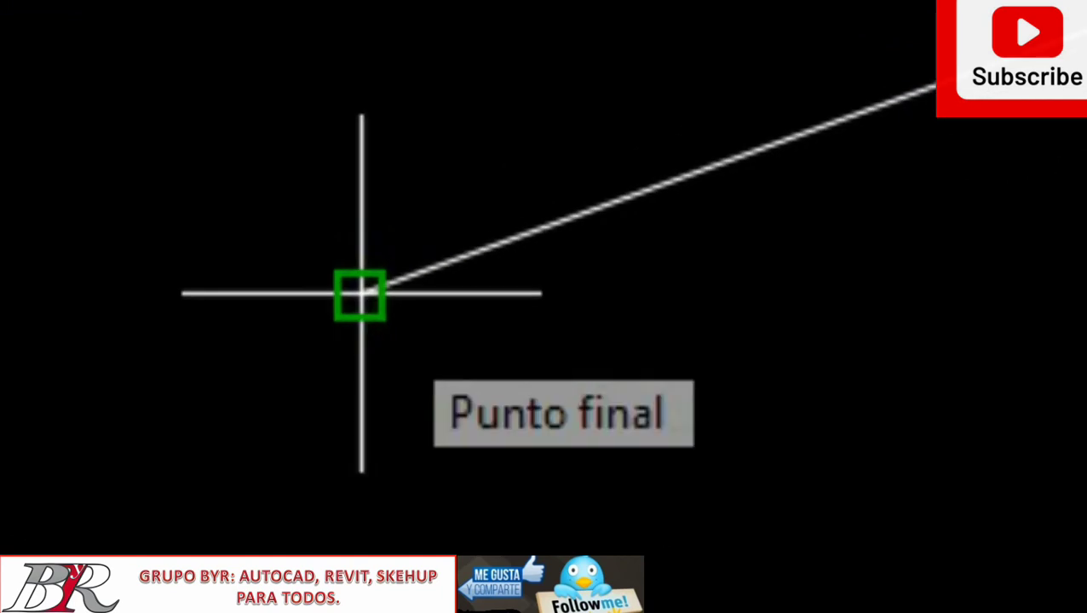
left_click(361, 294)
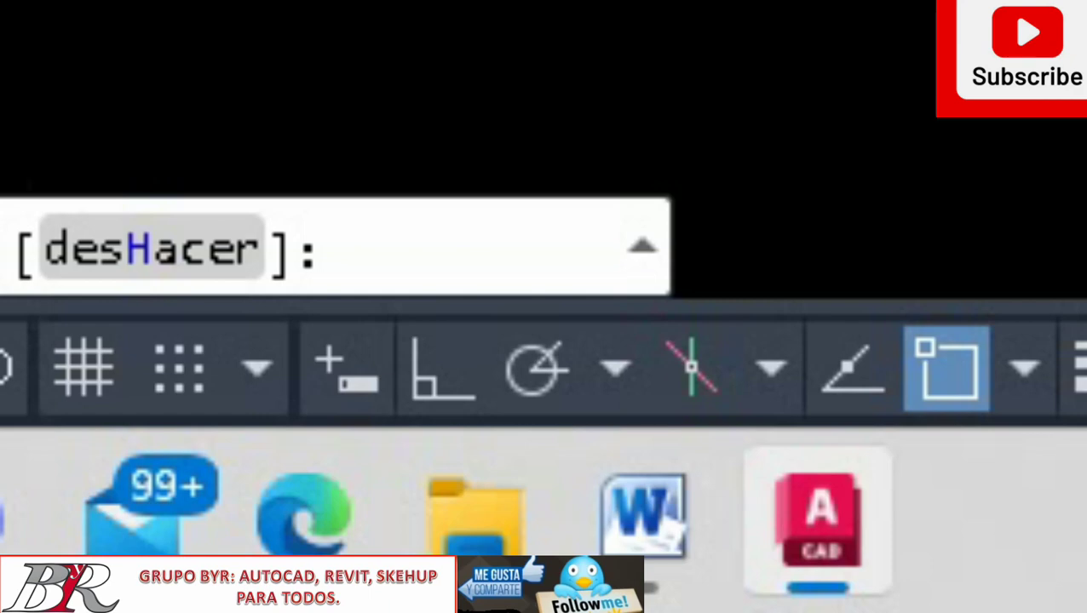
left_click(461, 368)
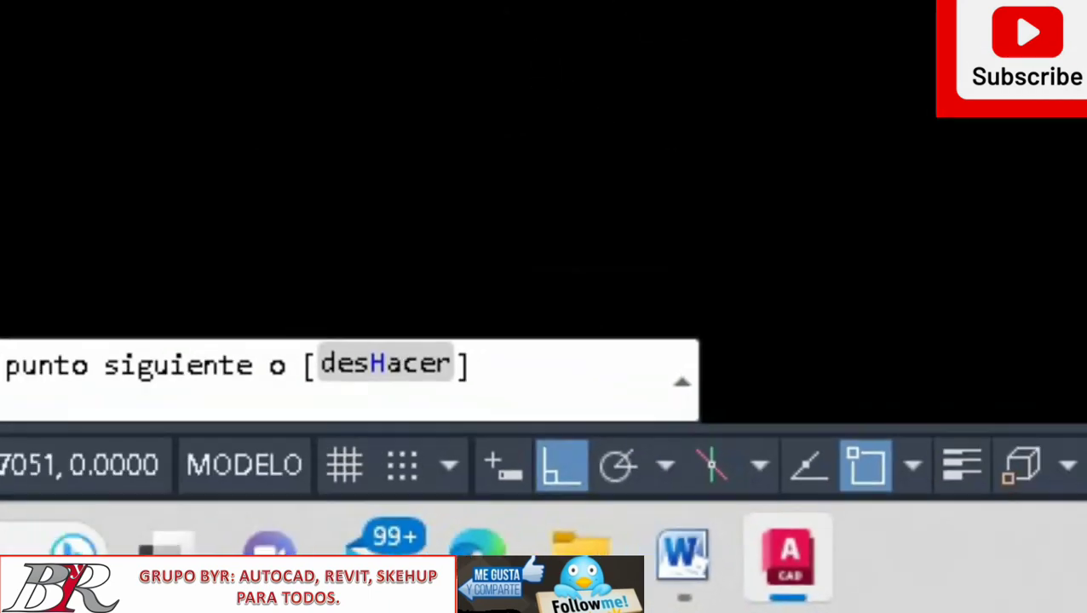
scroll(528, 464, "down", 2)
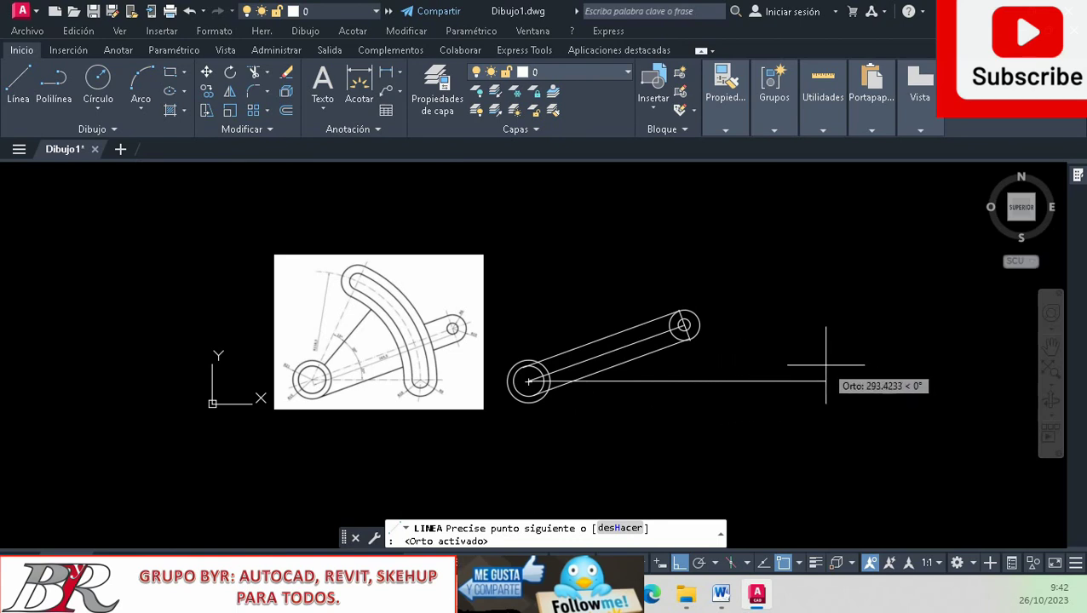
left_click(923, 373)
key("Return")
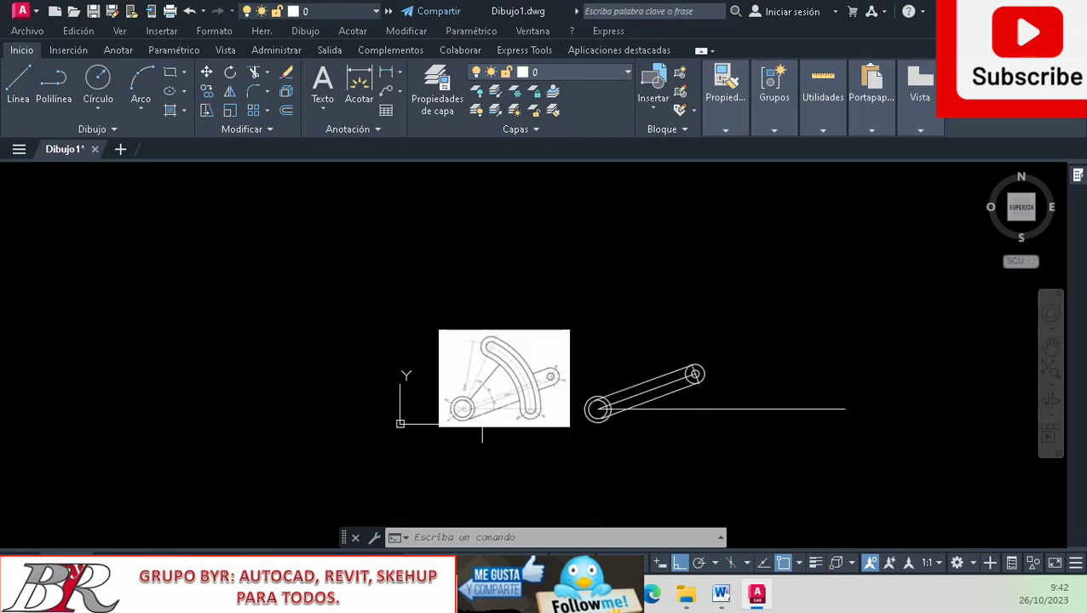
scroll(155, 247, "up", 2)
scroll(484, 378, "up", 4)
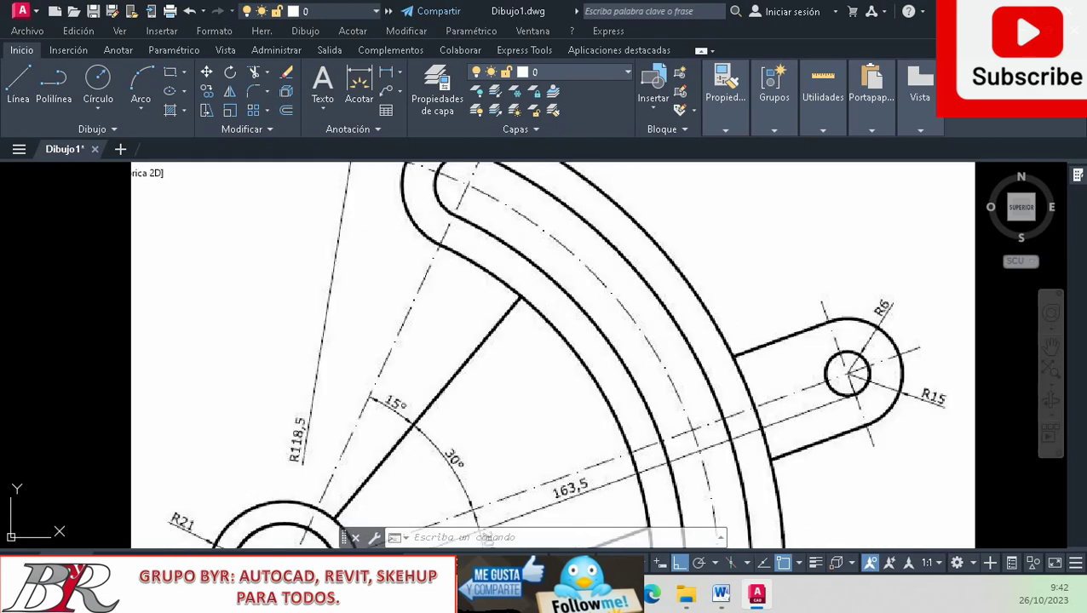
left_click(314, 457)
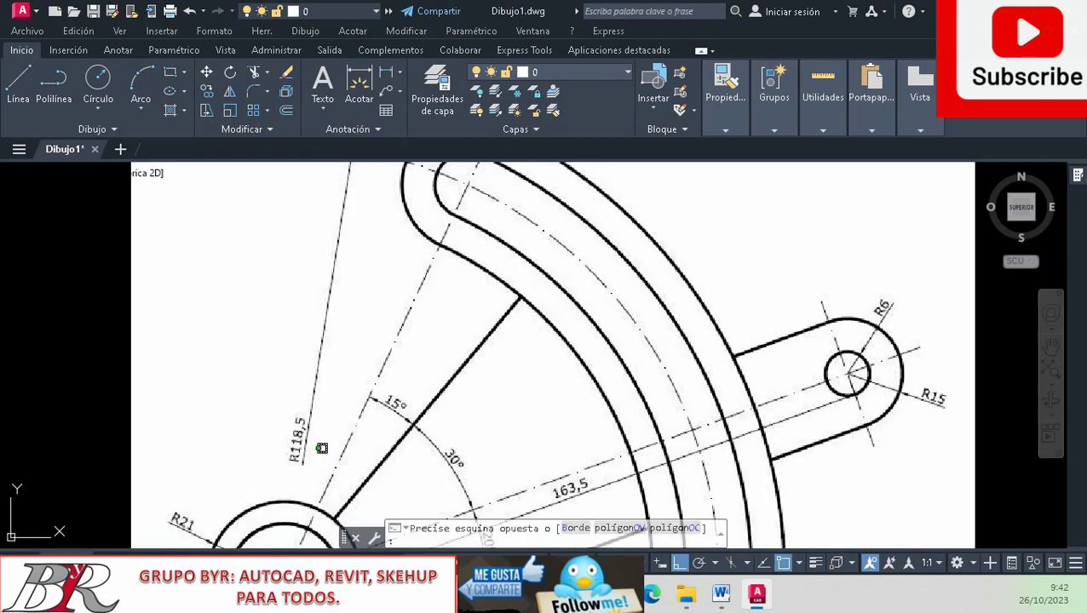
left_click(256, 378)
scroll(298, 345, "down", 2)
scroll(250, 376, "up", 2)
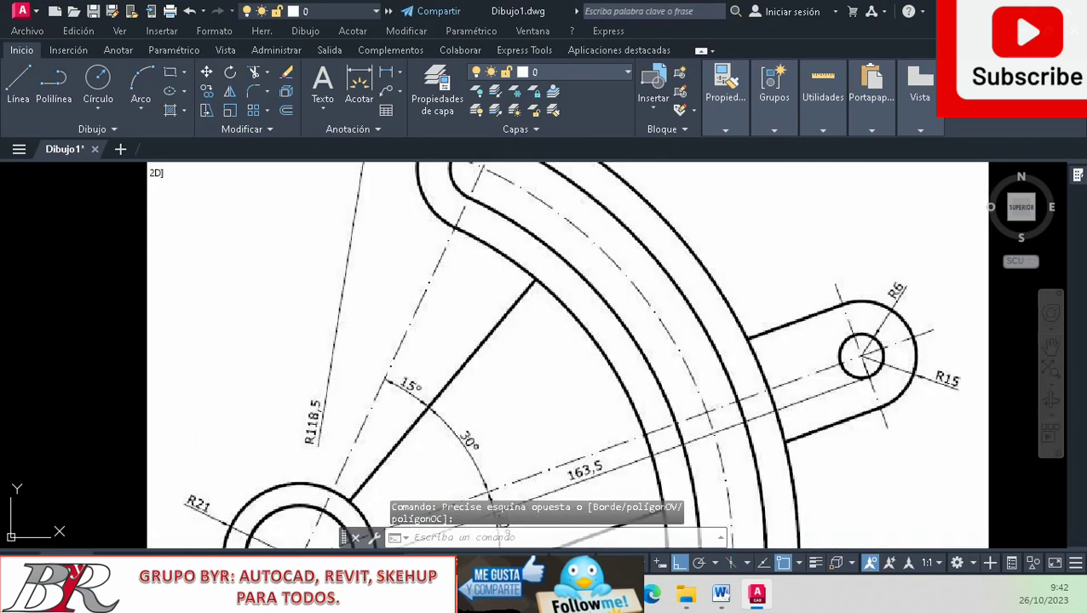
scroll(481, 329, "down", 6)
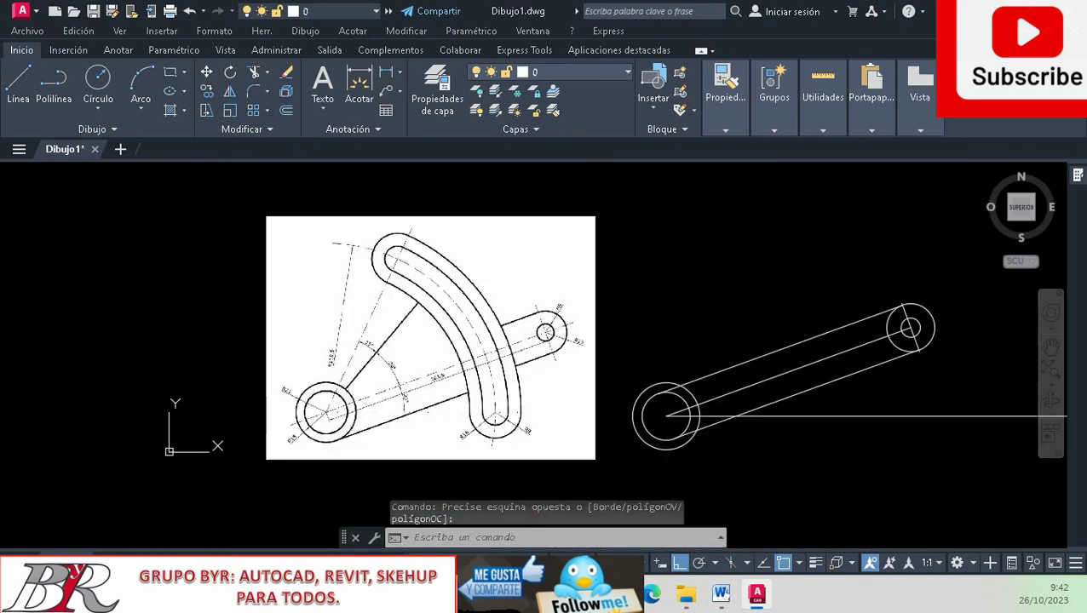
scroll(649, 362, "down", 2)
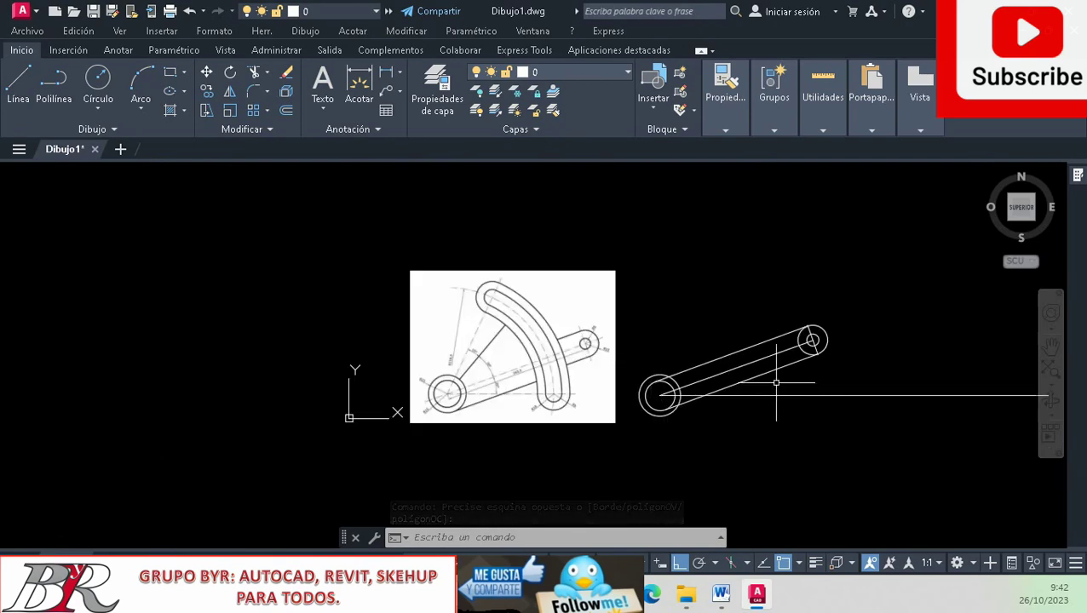
scroll(698, 367, "down", 2)
scroll(797, 378, "up", 2)
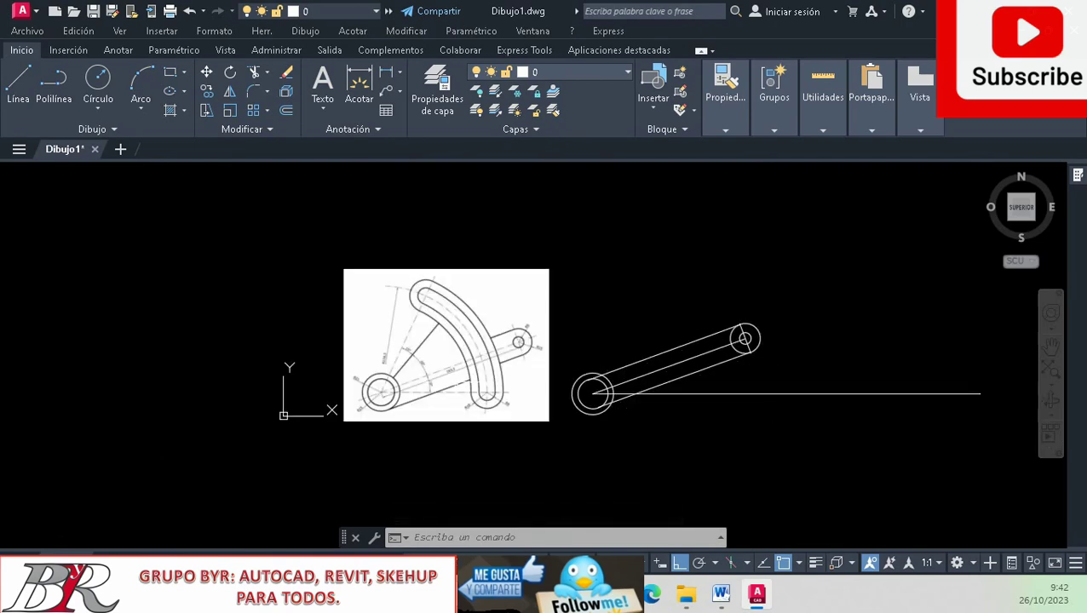
scroll(383, 364, "up", 2)
scroll(401, 356, "up", 2)
scroll(400, 356, "down", 2)
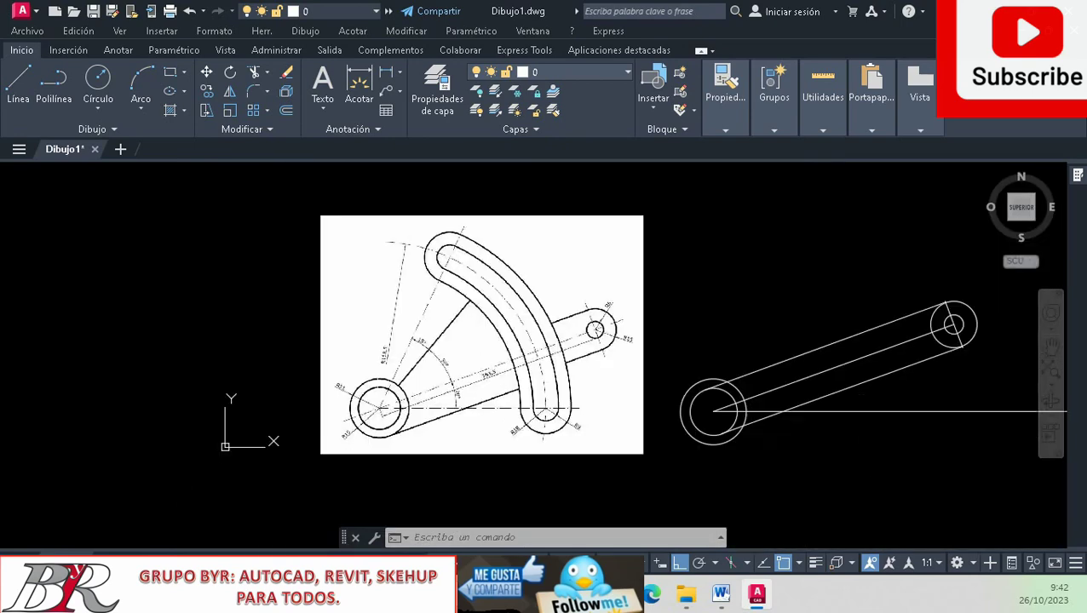
scroll(482, 370, "down", 4)
scroll(655, 380, "up", 4)
scroll(655, 381, "down", 2)
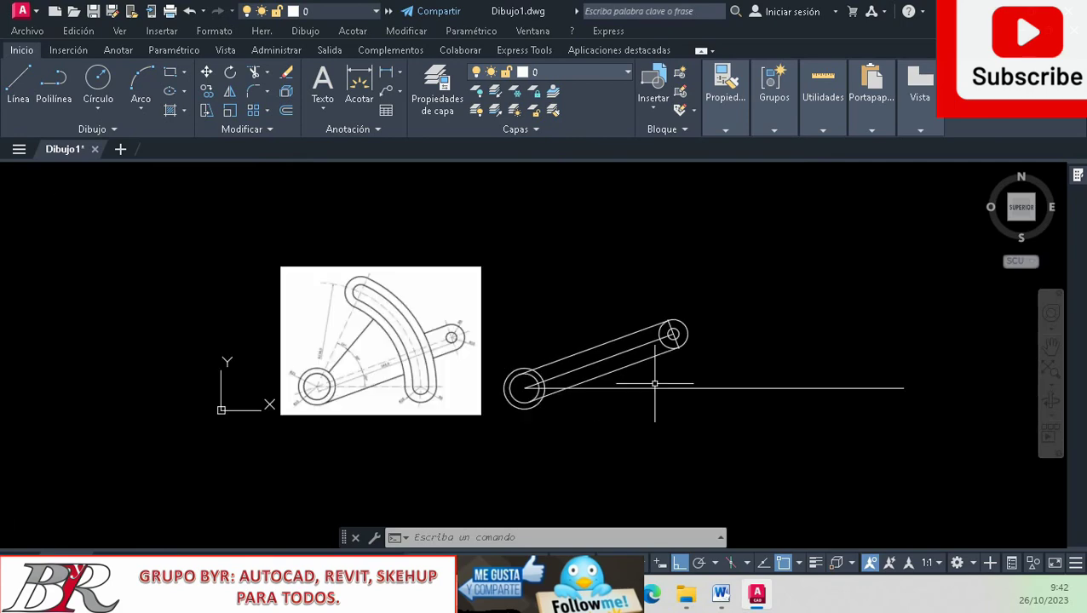
scroll(821, 364, "up", 2)
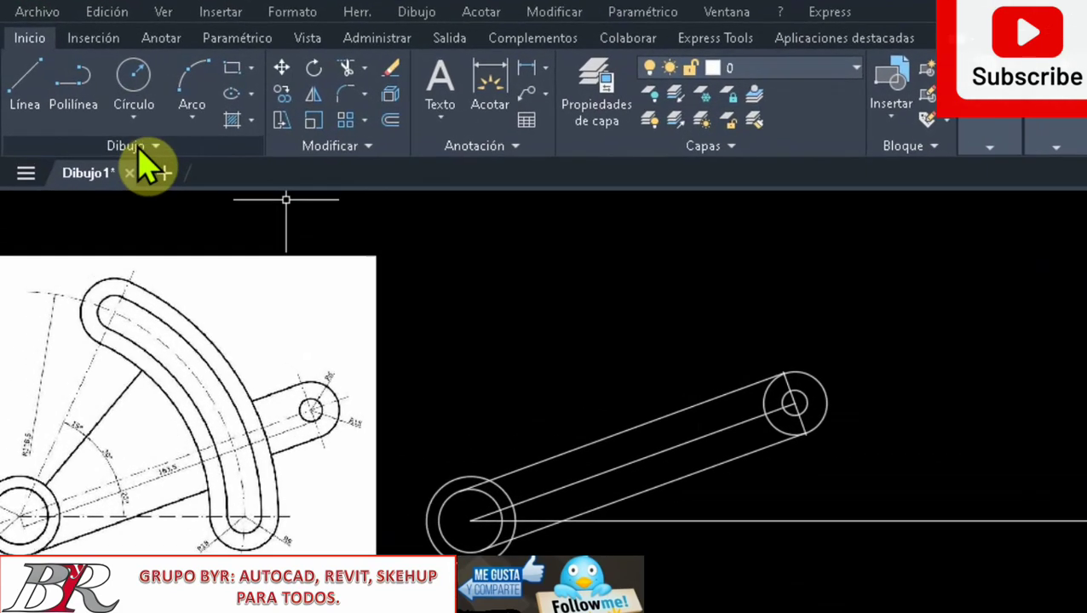
Draw a radius-118.5 circle centred on the left boss's centre
left_click(97, 110)
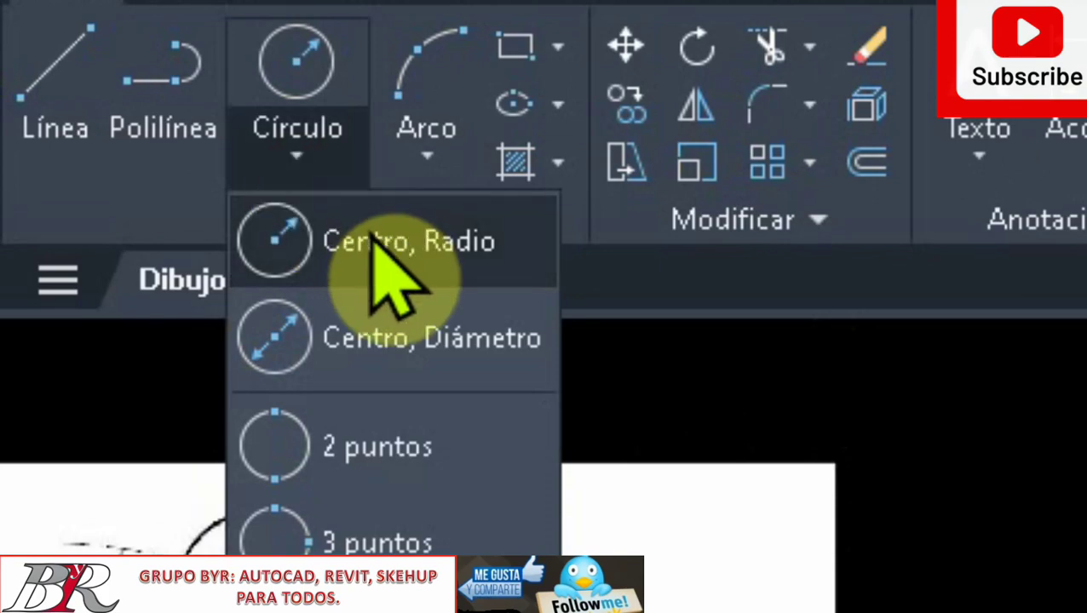
left_click(368, 237)
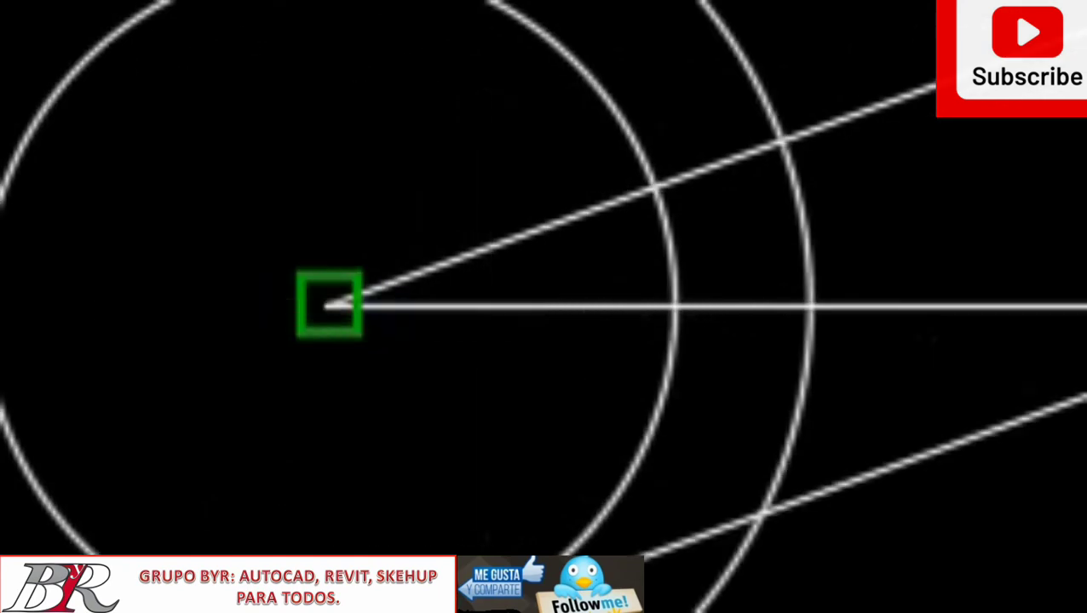
left_click(328, 305)
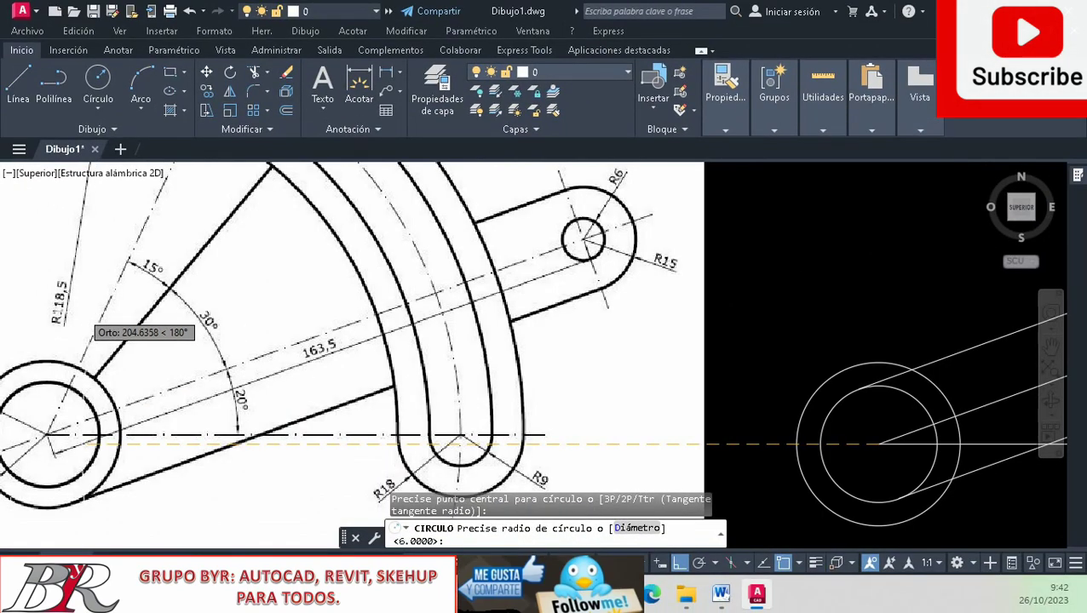
scroll(446, 321, "down", 2)
scroll(446, 321, "down", 4)
type("118.5")
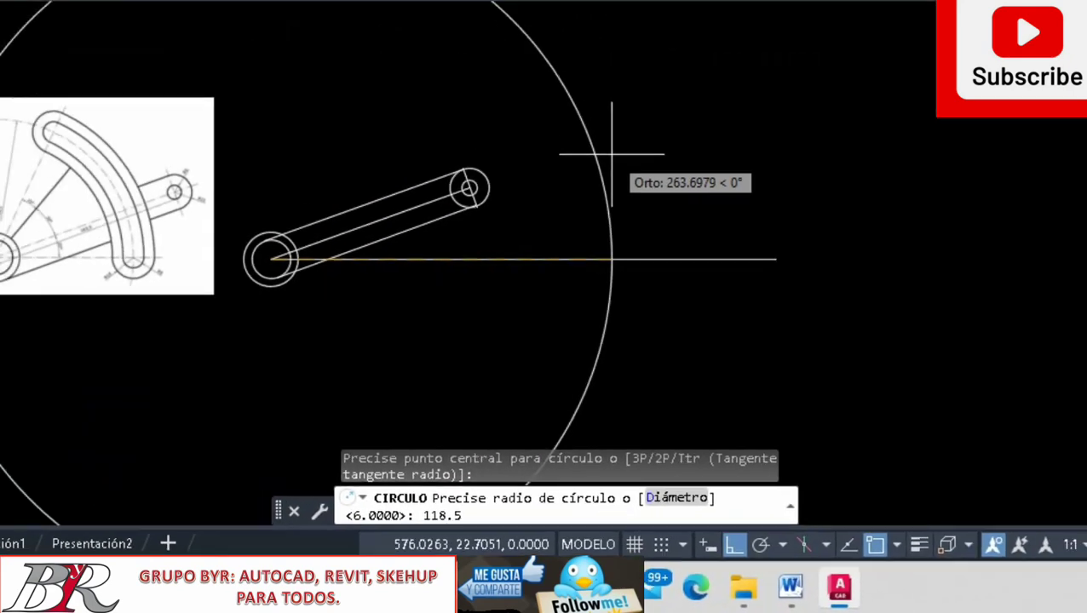
key("Return")
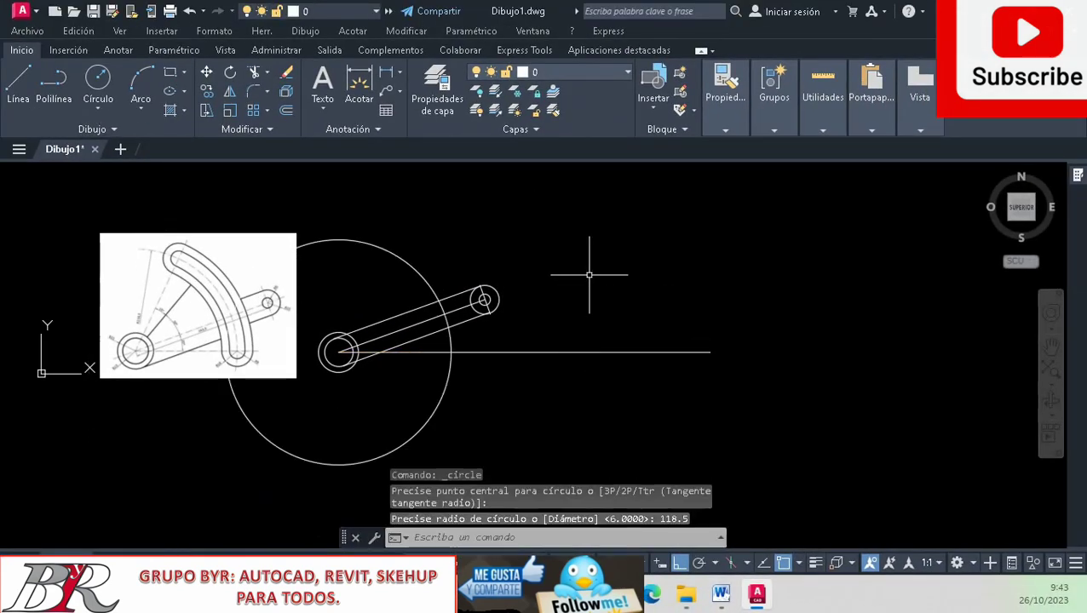
scroll(244, 315, "up", 2)
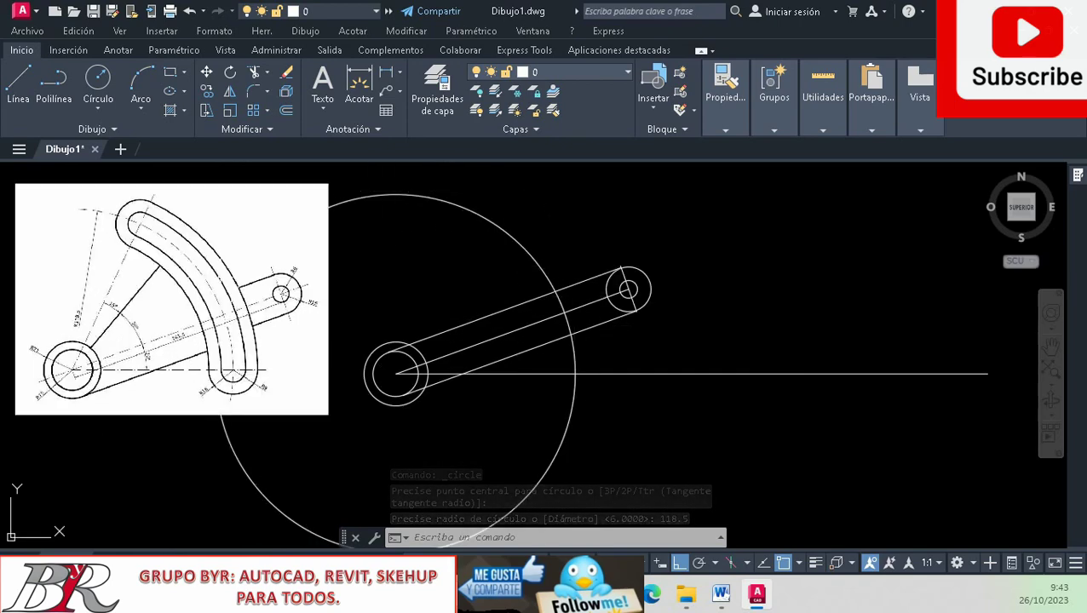
scroll(101, 220, "up", 2)
scroll(102, 219, "up", 2)
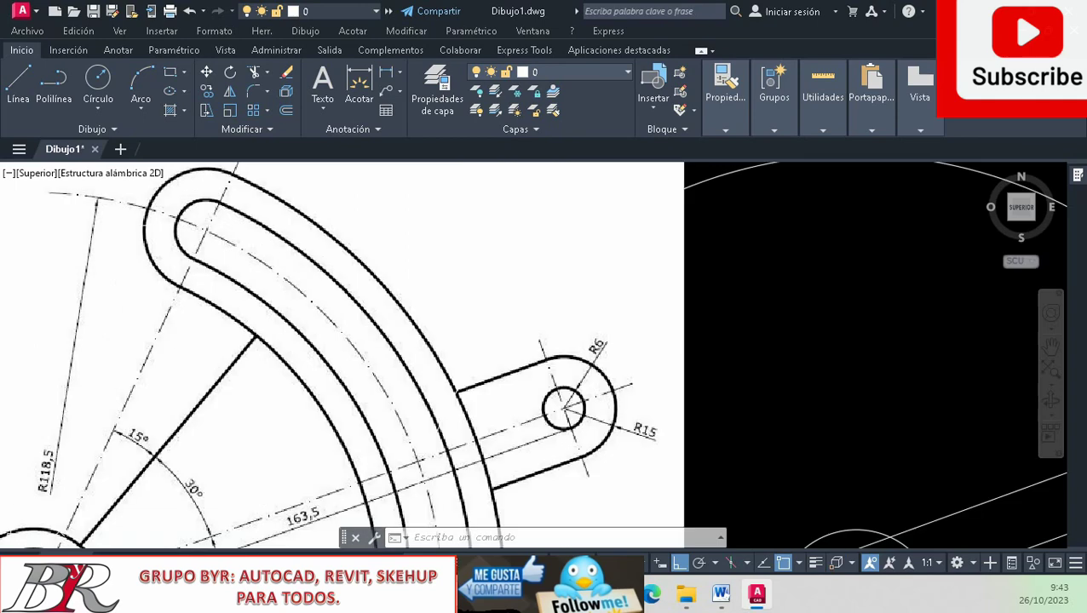
left_click(129, 200)
scroll(245, 246, "down", 1)
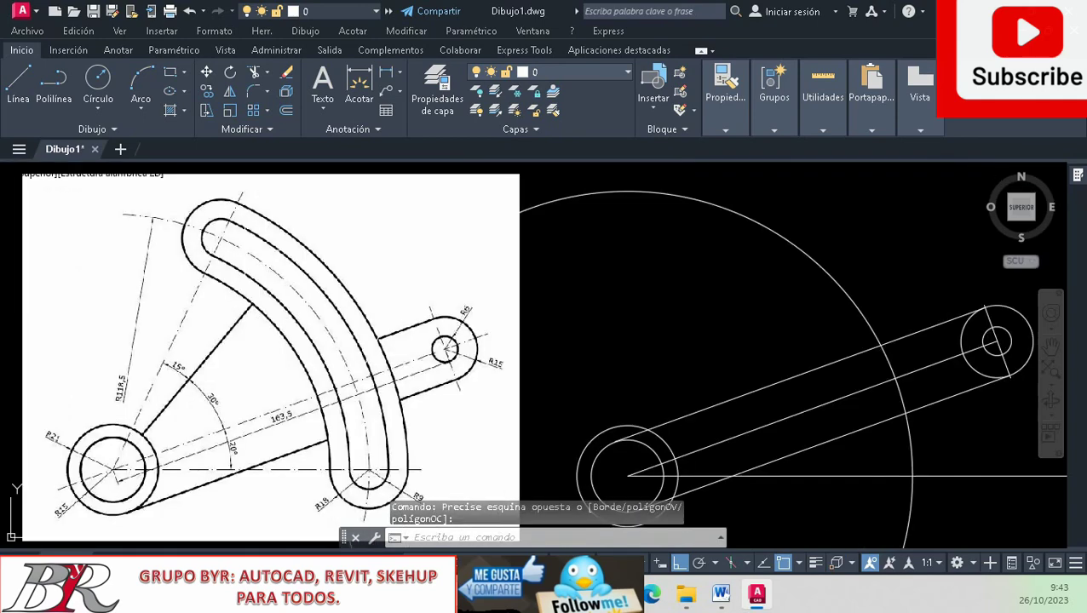
scroll(245, 247, "down", 1)
scroll(201, 340, "up", 2)
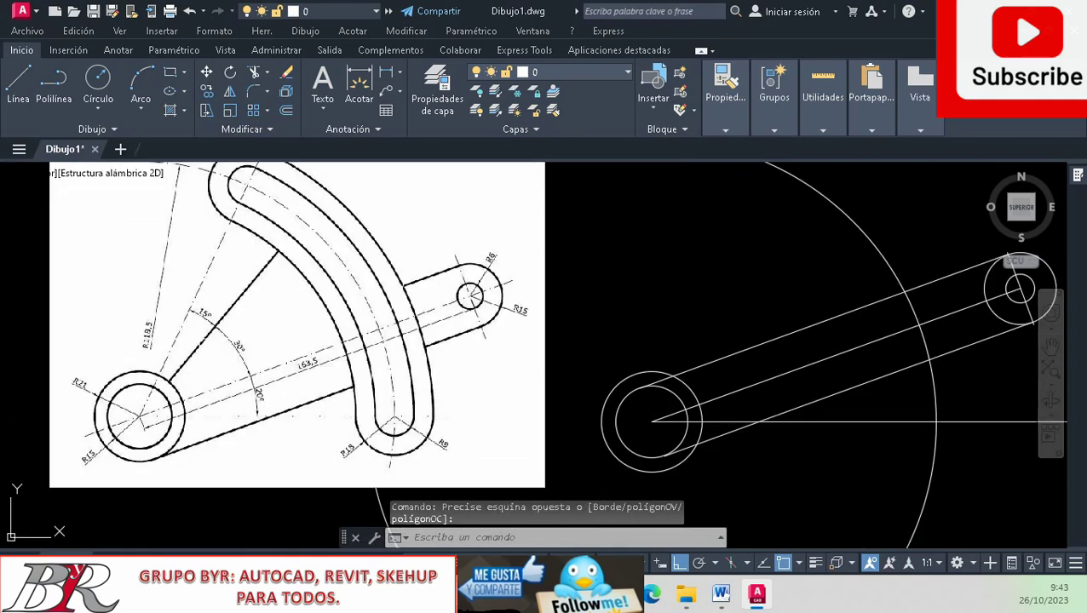
scroll(158, 378, "up", 2)
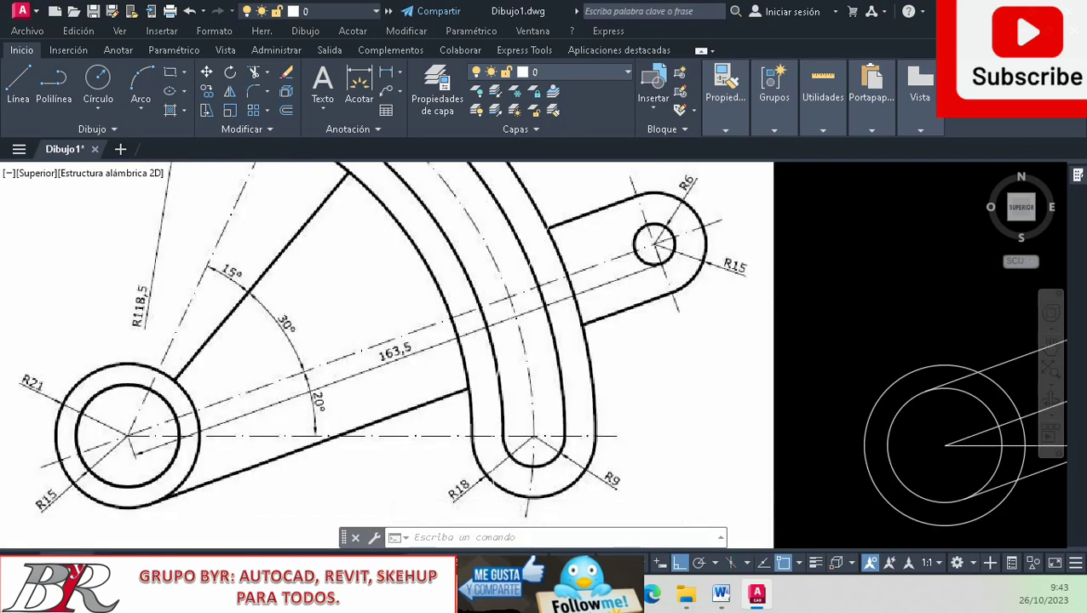
left_click(349, 426)
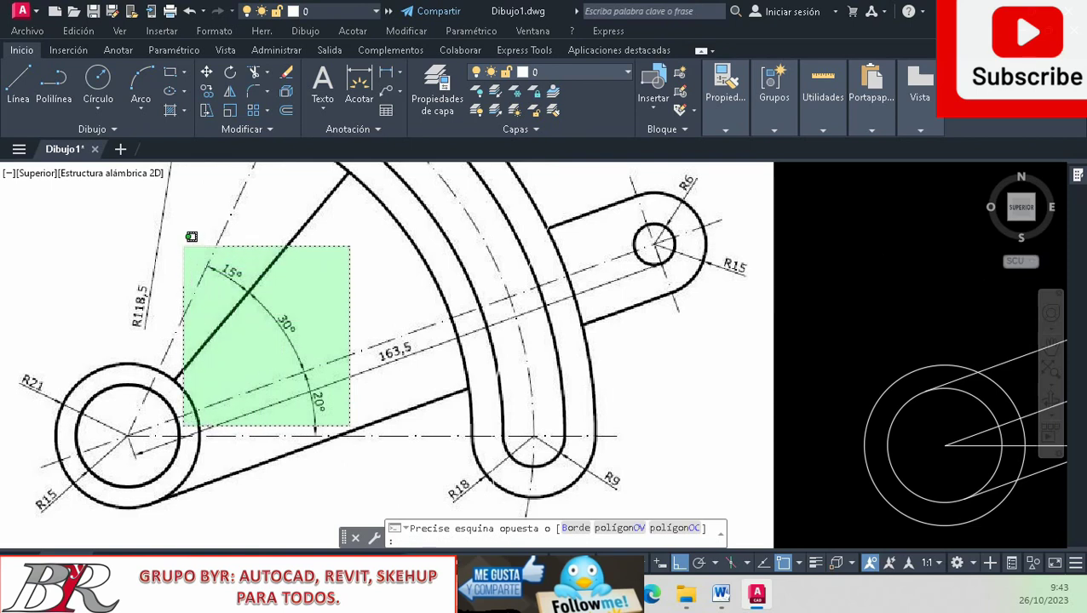
key("Escape")
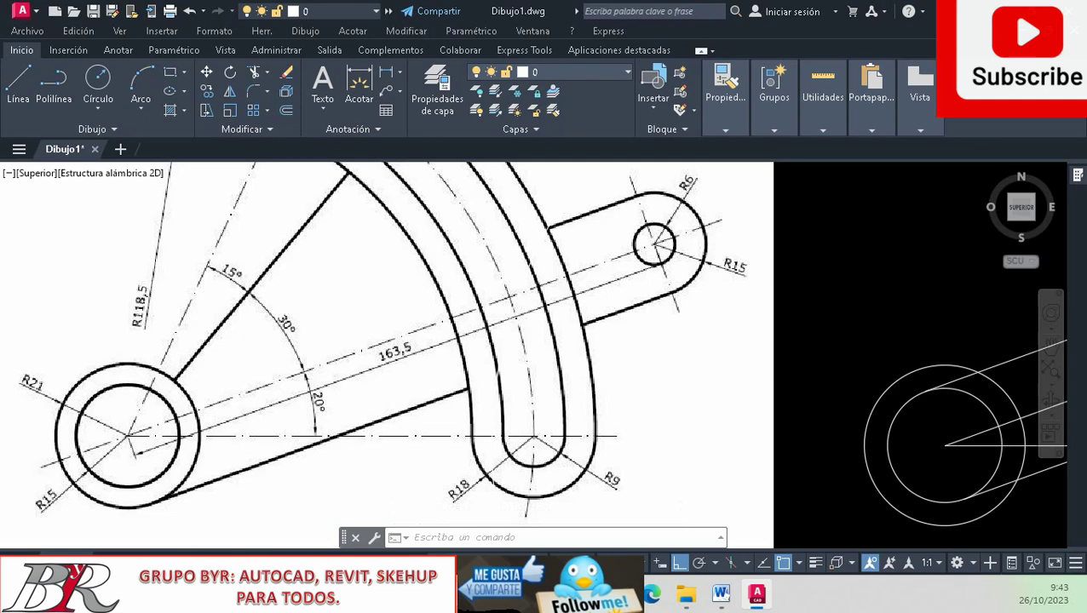
left_click(356, 433)
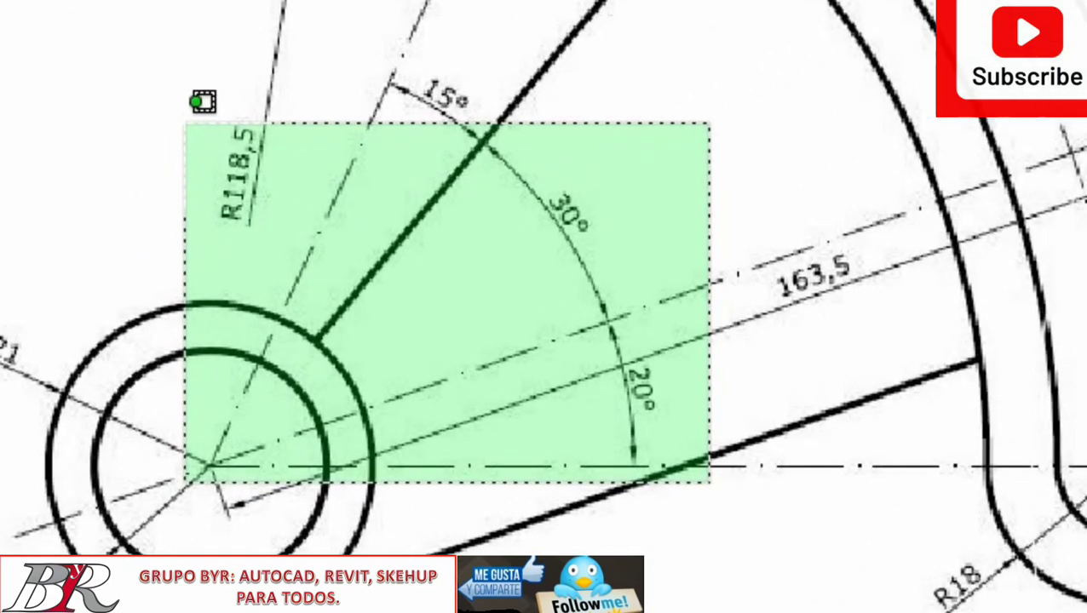
left_click(202, 101)
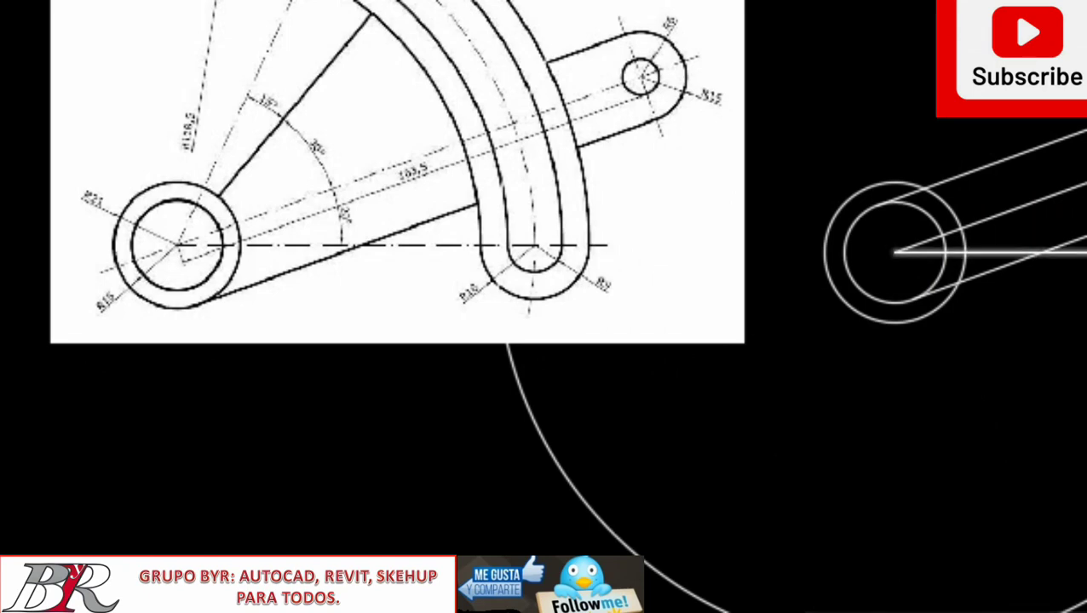
left_click(684, 341)
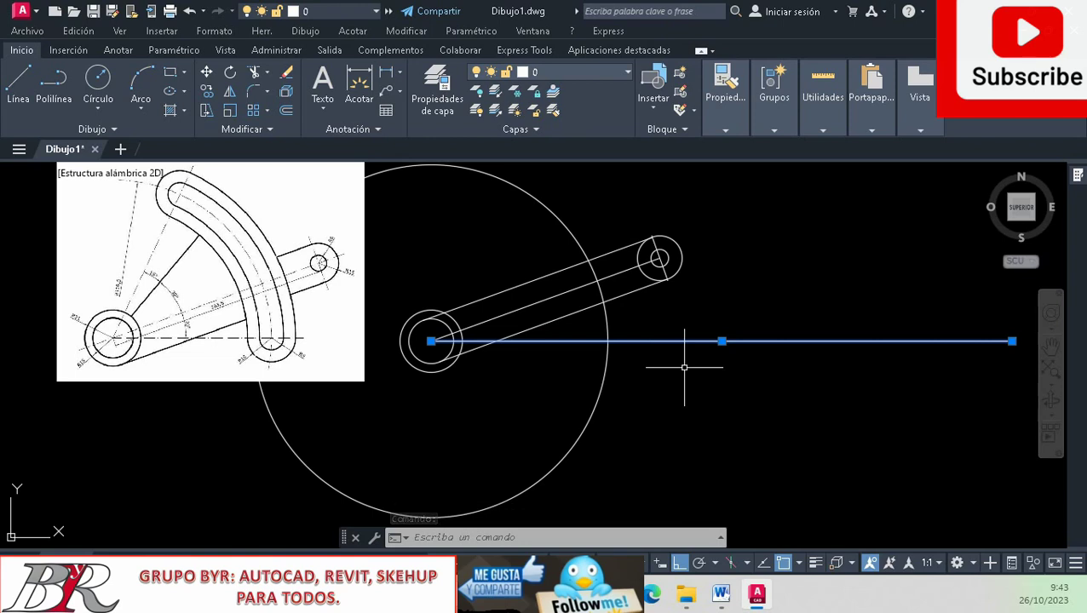
Copy the horizontal construction line straight down below the original, then select the copy
left_click(207, 92)
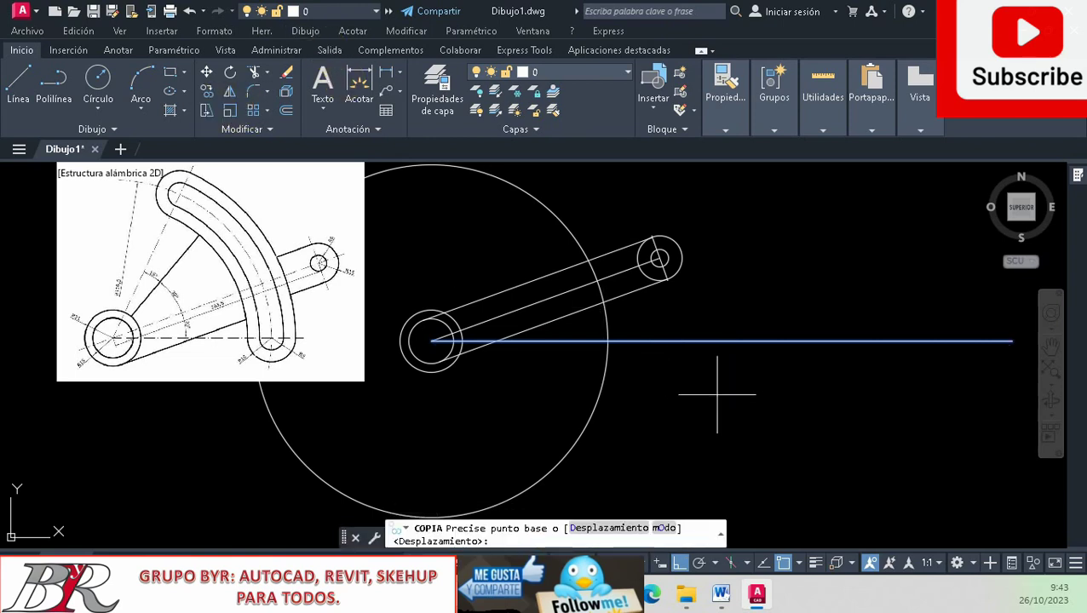
left_click(731, 368)
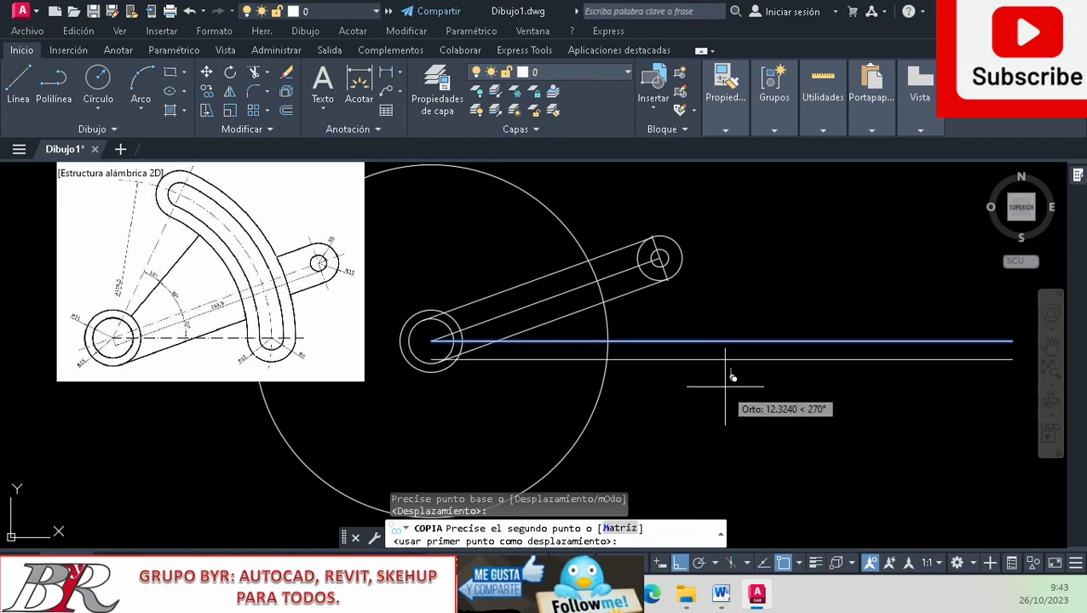
left_click(698, 432)
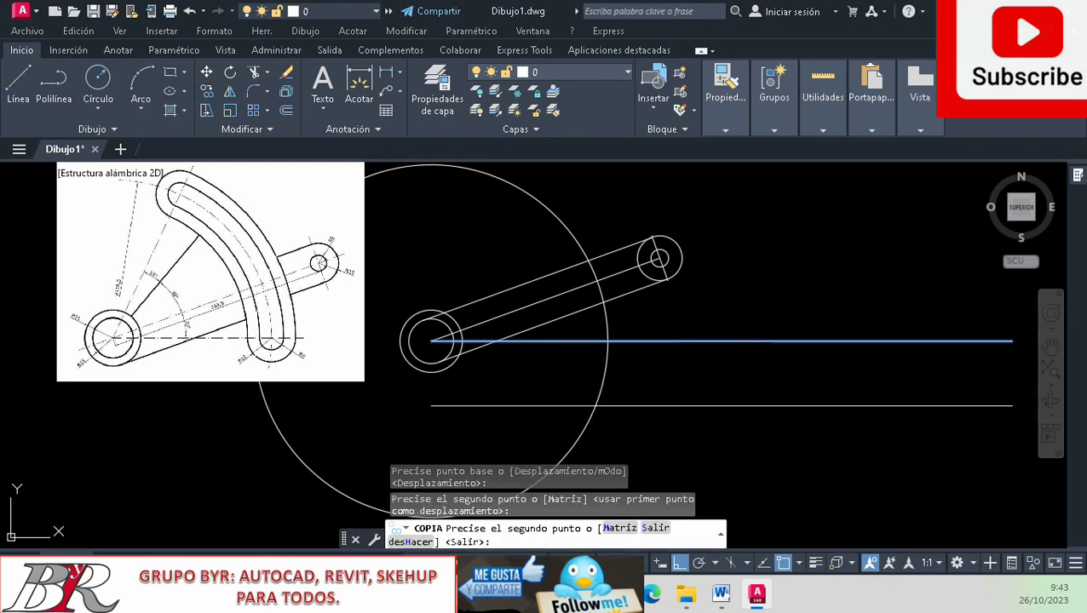
key("Return")
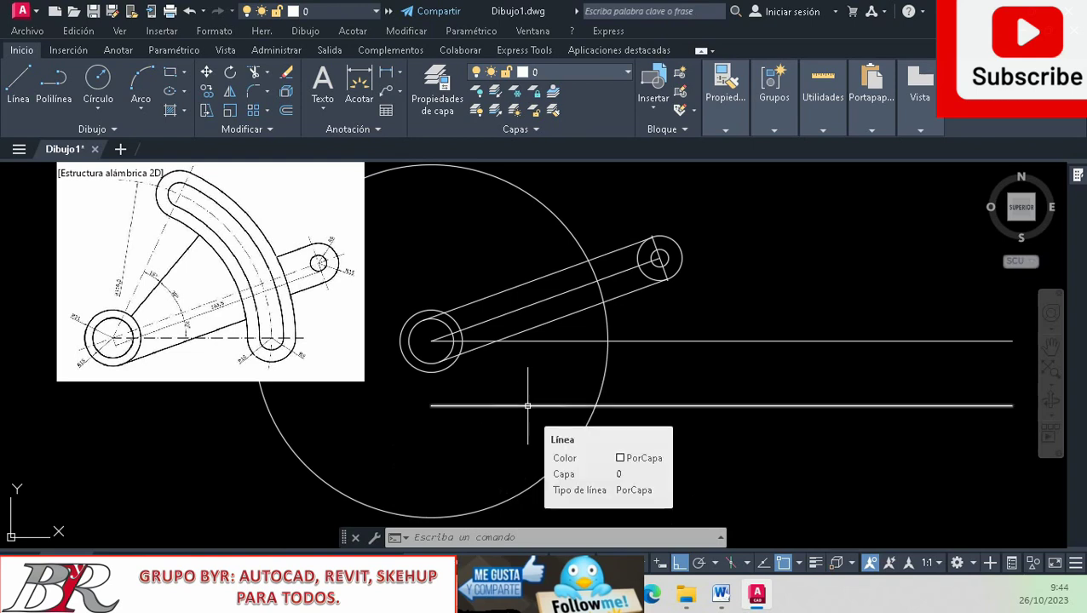
left_click(527, 405)
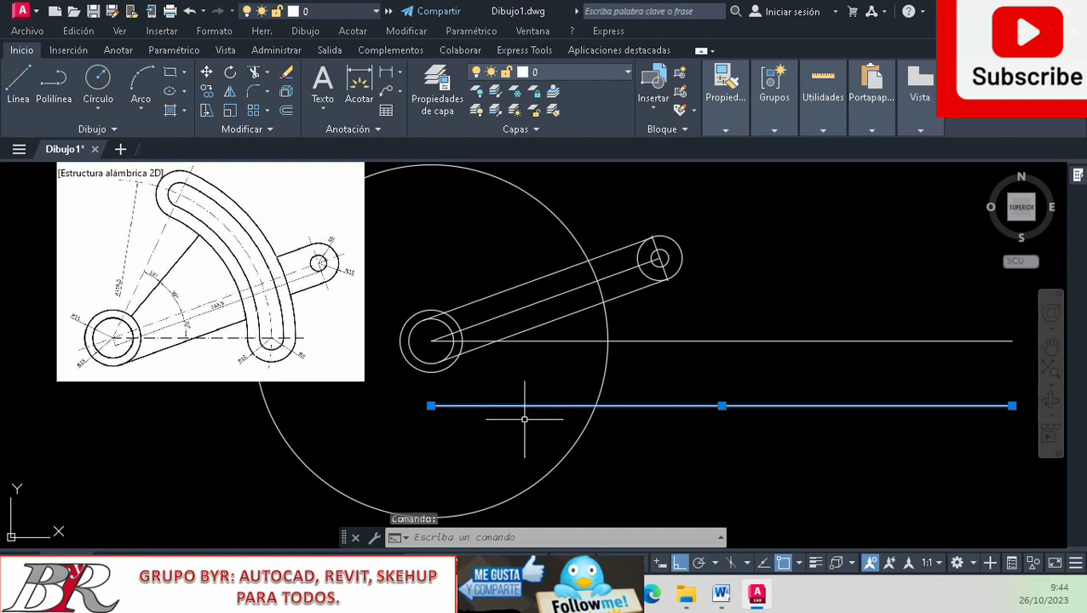
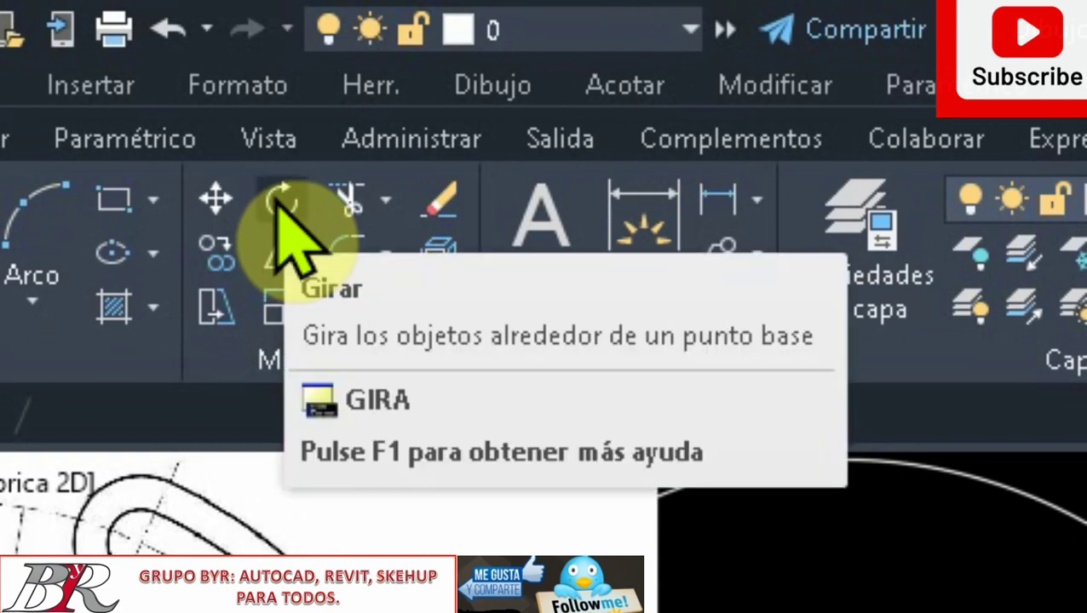
Rotate the lower straight line 65° about its endpoint so it slants across the large circle
left_click(276, 204)
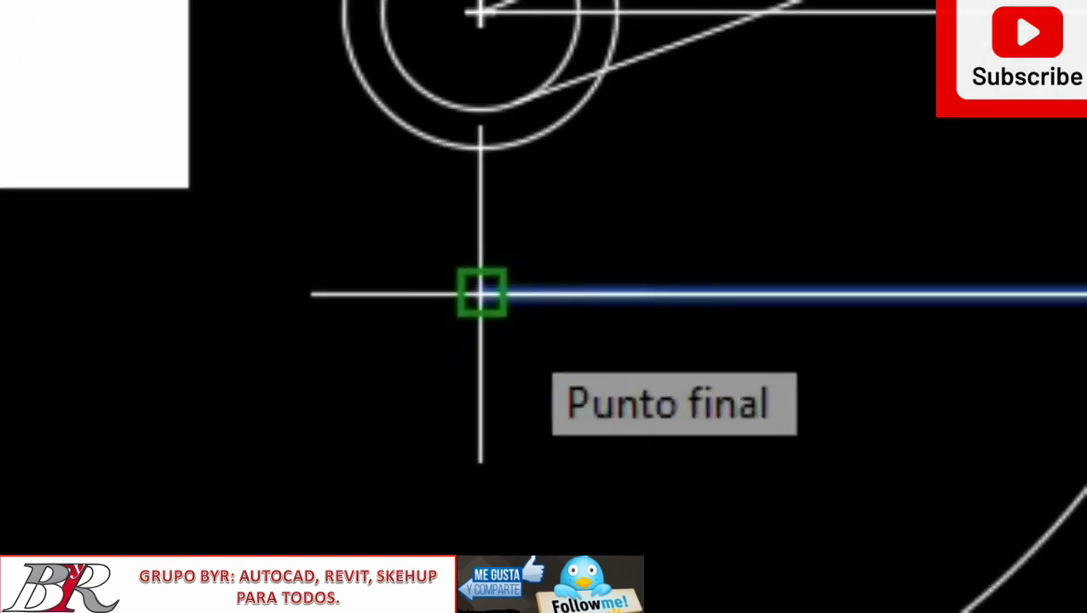
left_click(482, 294)
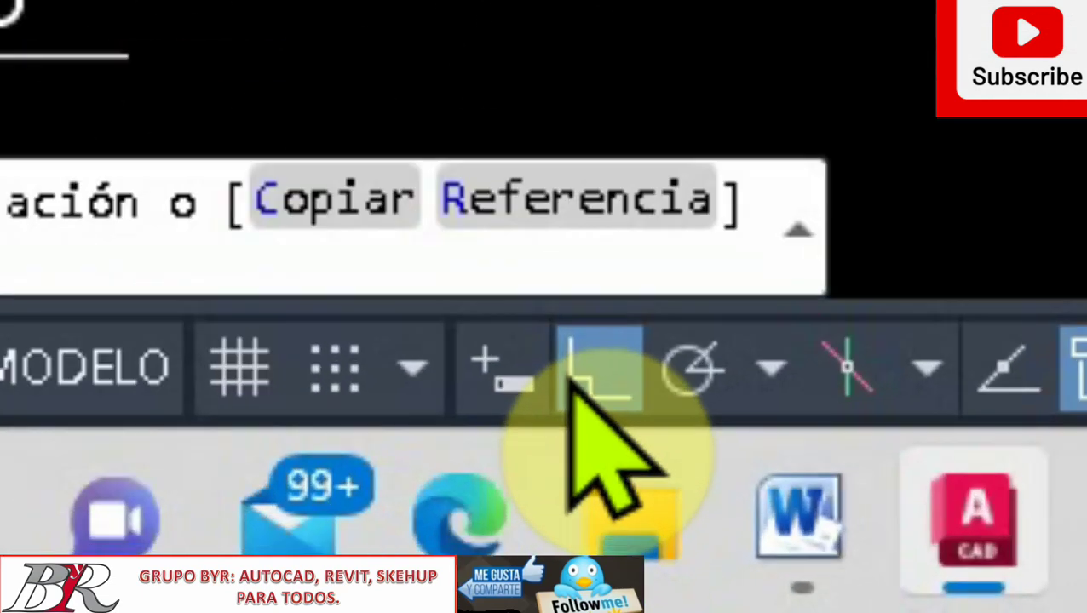
left_click(679, 563)
type("65")
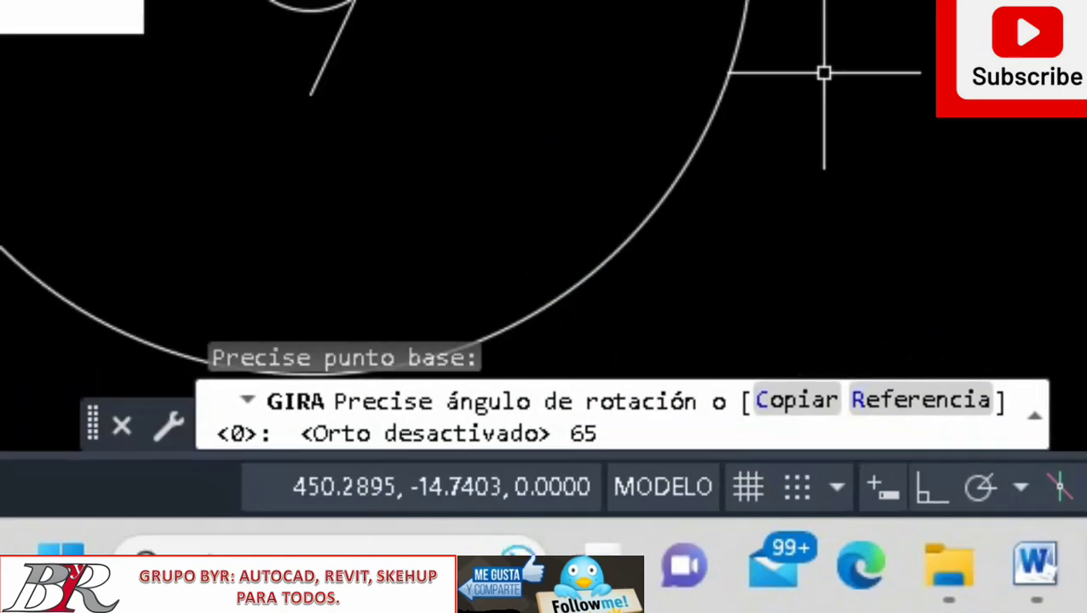
key("Return")
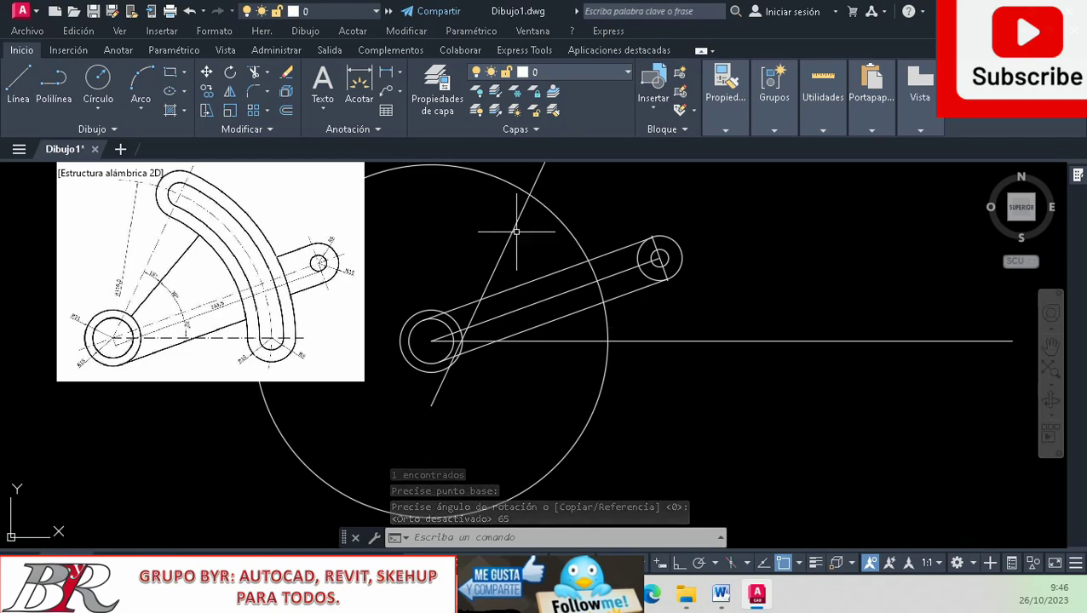
scroll(495, 262, "up", 5)
Window-select the slanted 65° line
left_click(496, 262)
left_click(582, 298)
scroll(580, 313, "down", 5)
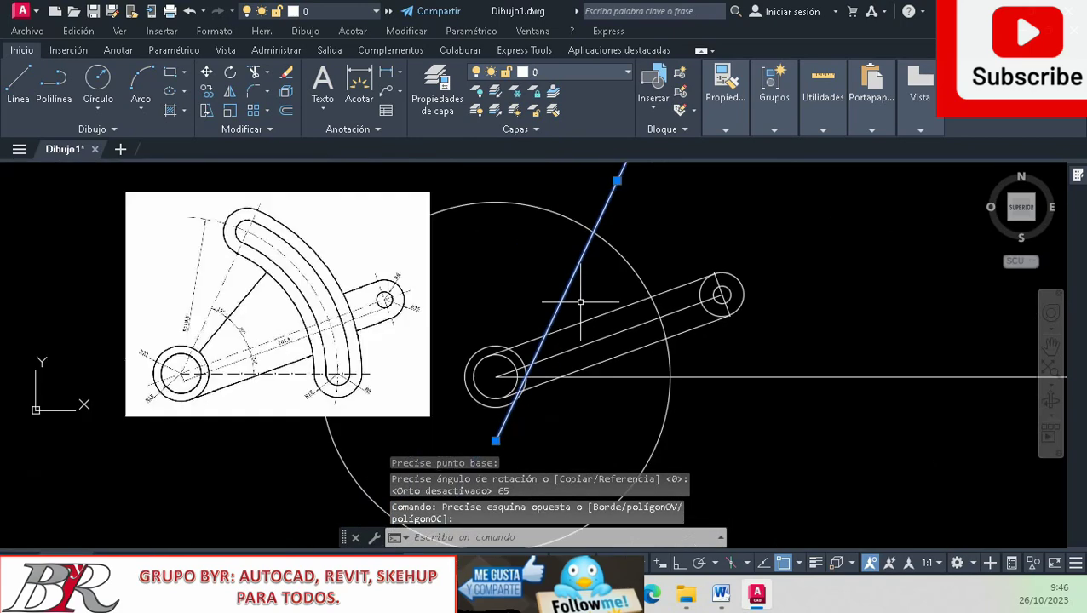
scroll(580, 313, "down", 3)
scroll(580, 308, "up", 3)
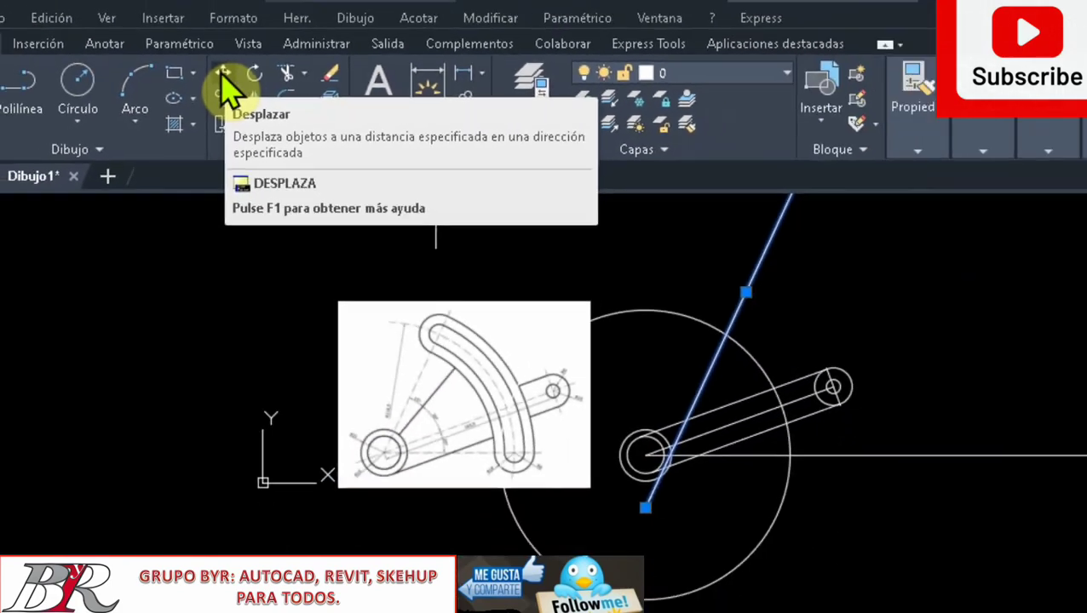
Start moving the slanted line and display the object snap modes list
left_click(206, 71)
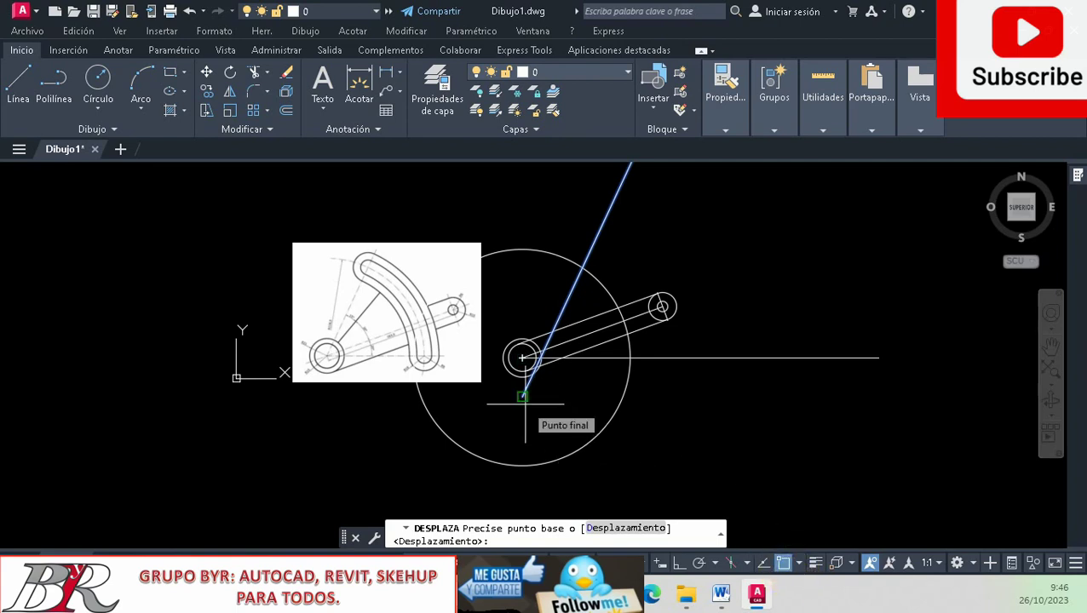
scroll(522, 396, "up", 2)
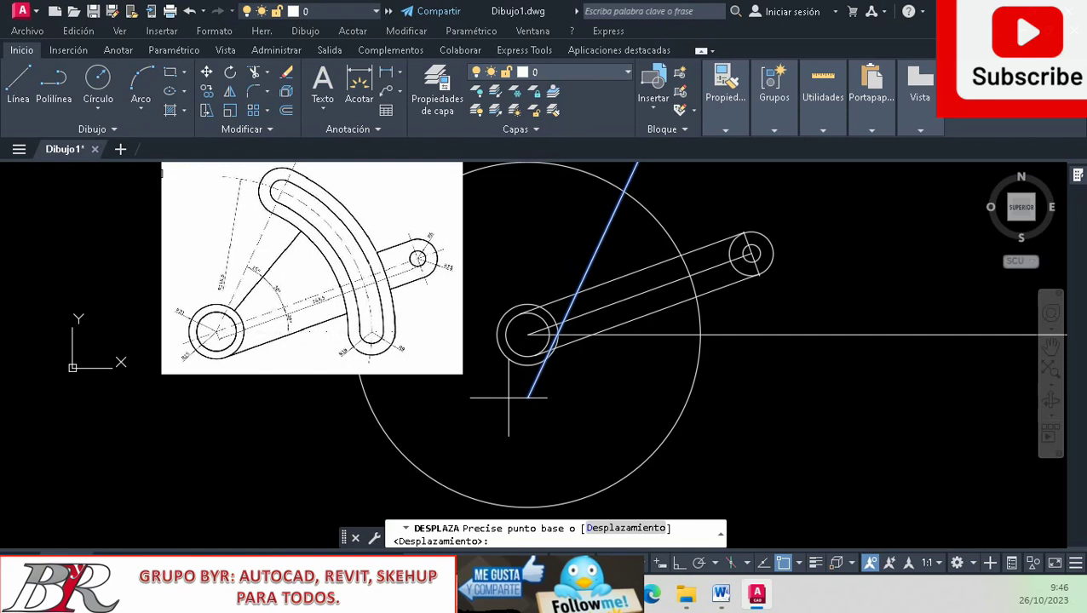
scroll(508, 397, "down", 2)
scroll(506, 391, "up", 2)
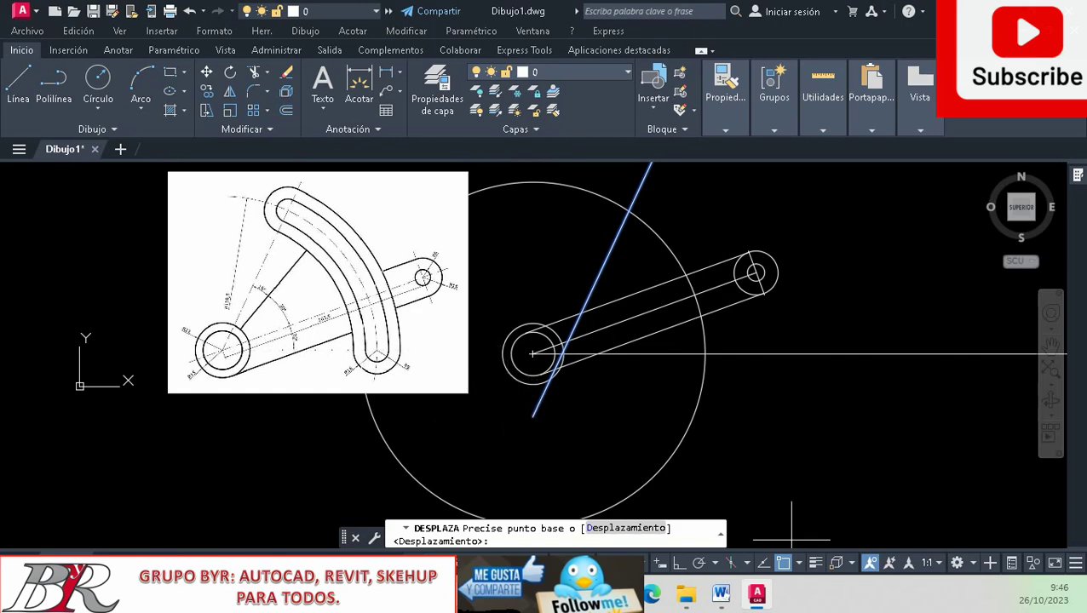
left_click(800, 566)
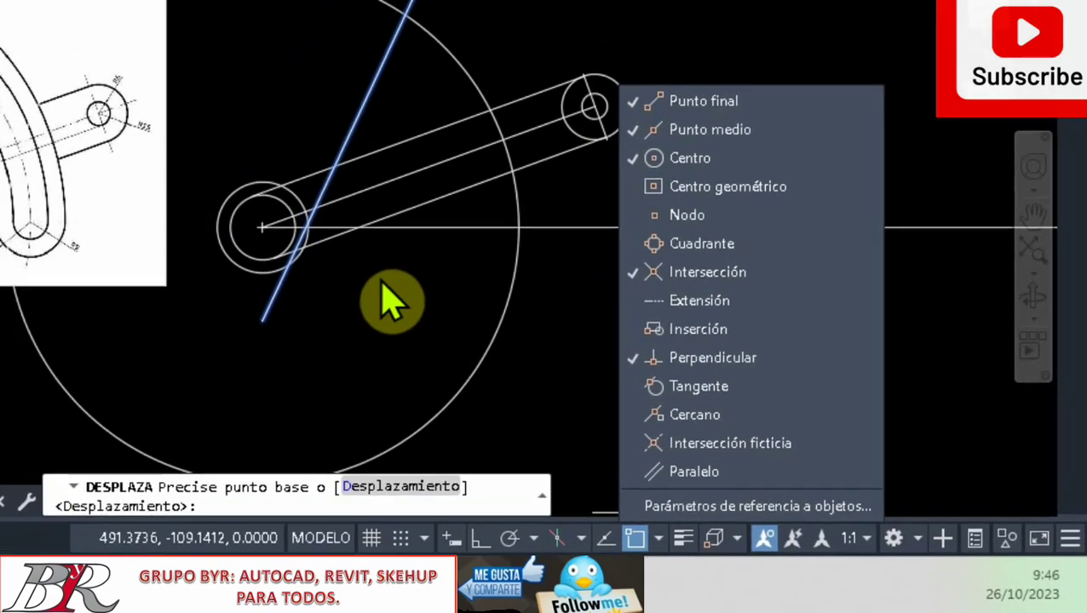
Move the 65° line from its lower endpoint to the small circles' centre
left_click(449, 365)
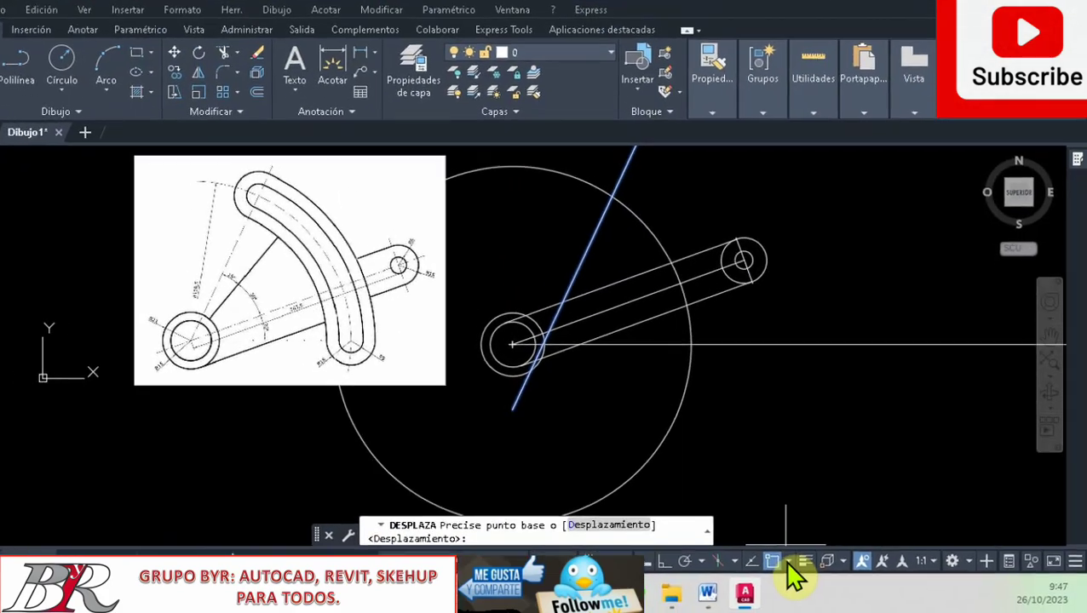
left_click(717, 549)
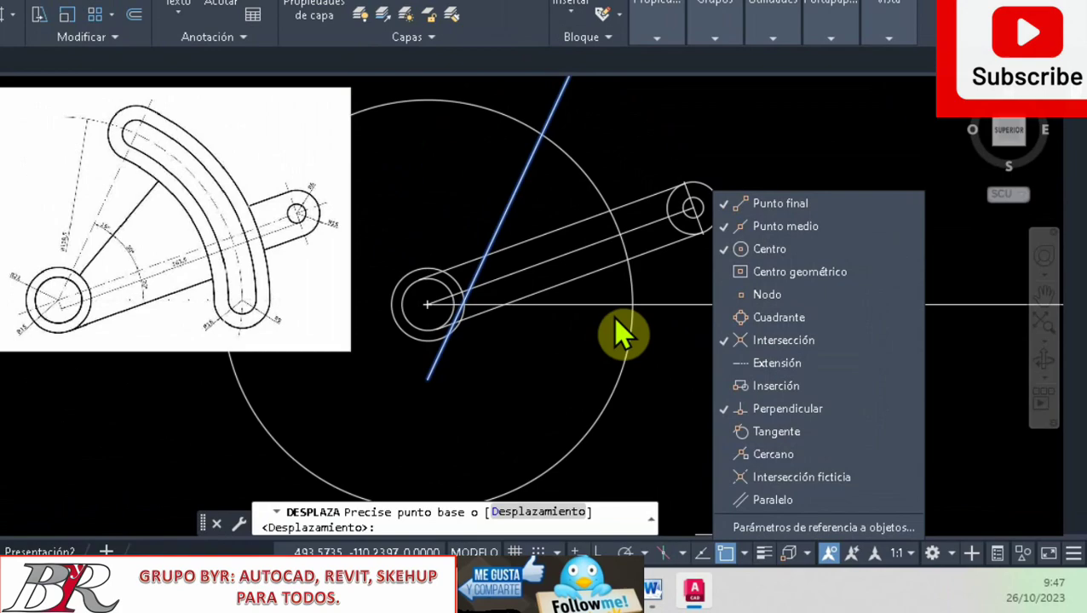
key("Escape")
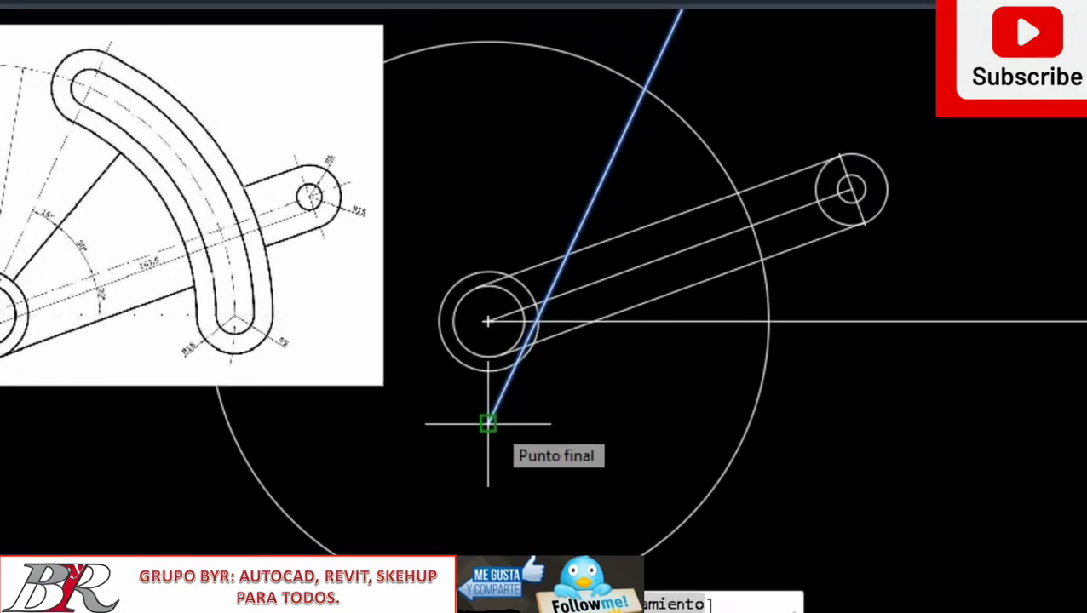
left_click(532, 417)
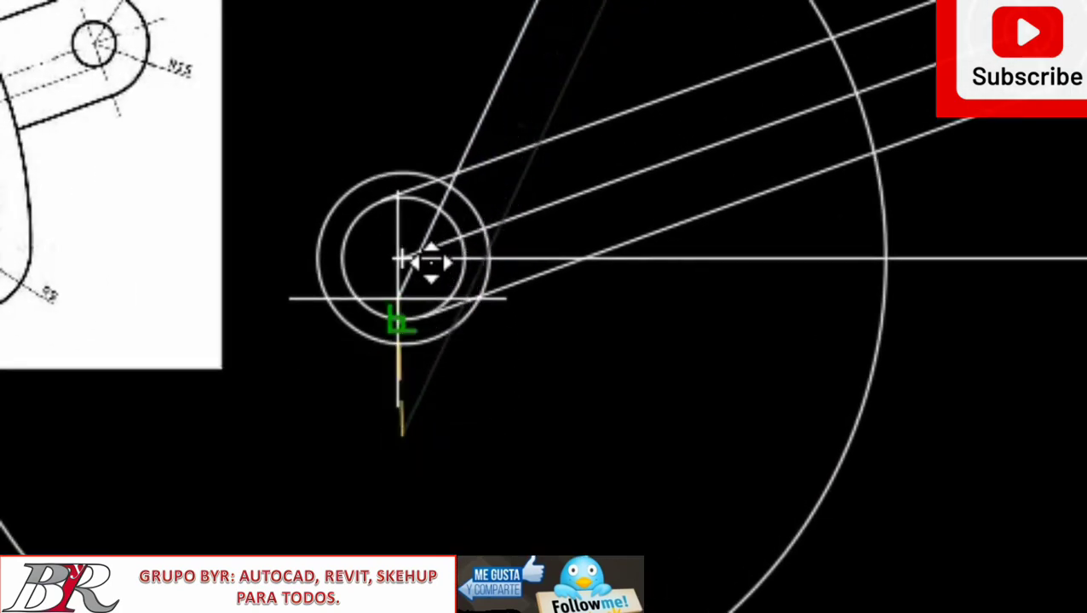
scroll(424, 226, "up", 2)
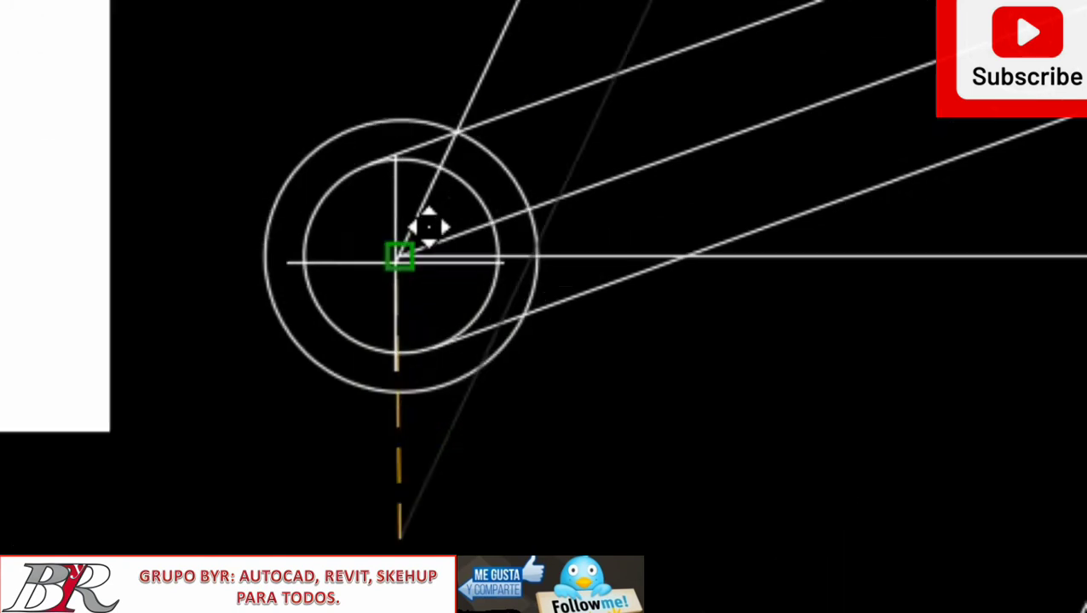
scroll(423, 211, "up", 2)
scroll(485, 362, "up", 2)
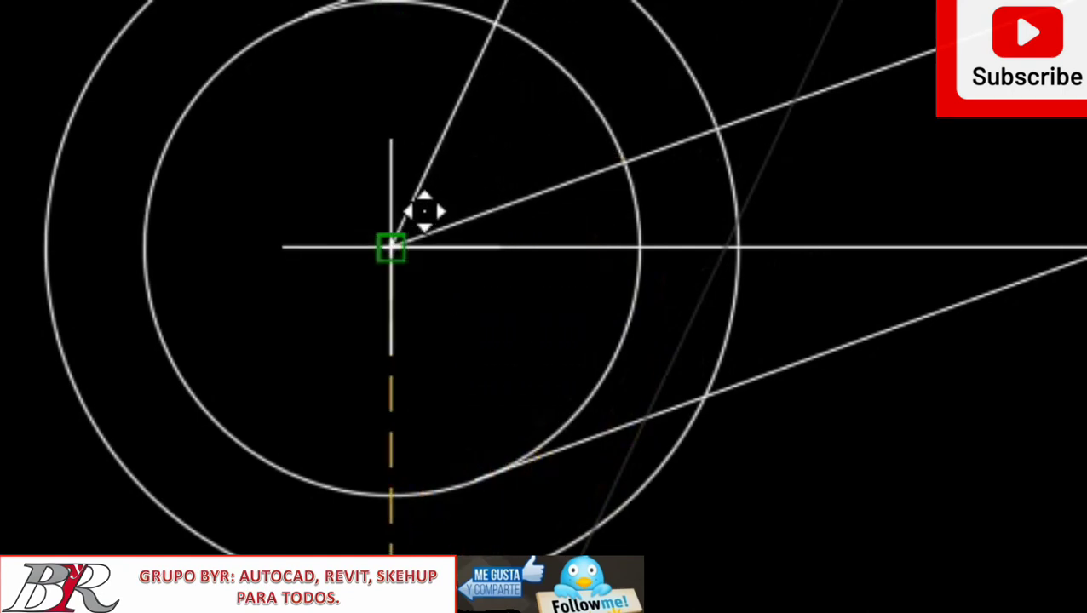
left_click(537, 372)
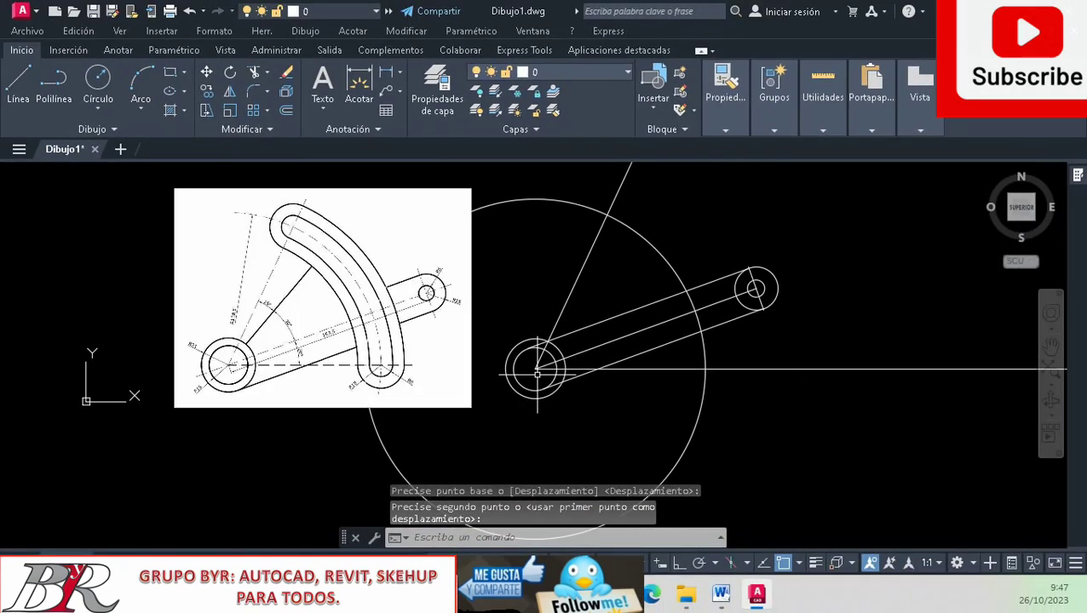
Window-select the large circle, the 65° line and the horizontal line to show their grips
scroll(537, 372, "down", 2)
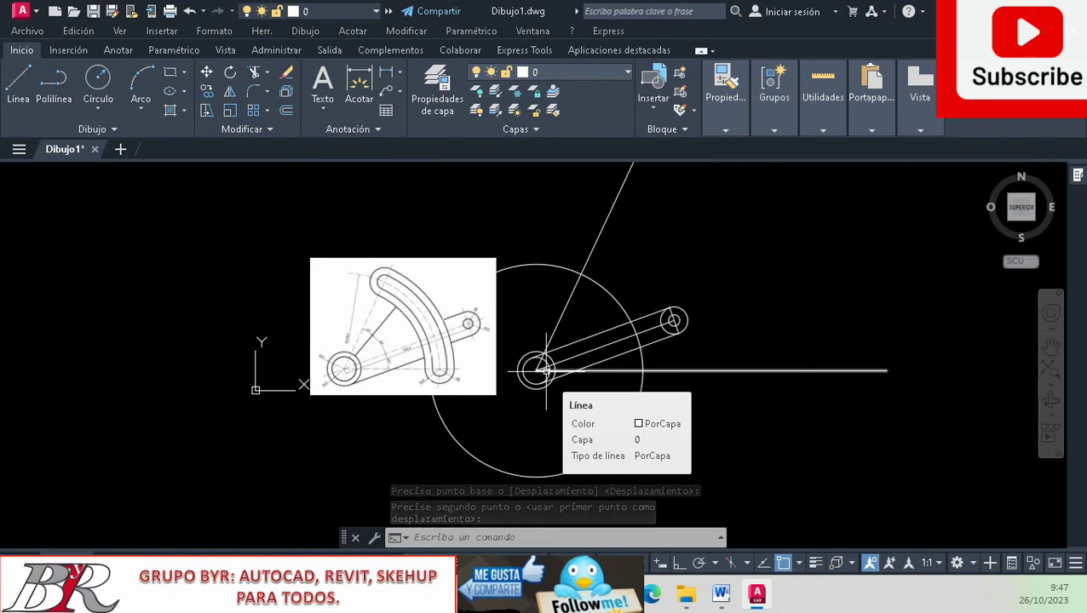
scroll(546, 372, "up", 2)
key("Escape")
left_click(587, 289)
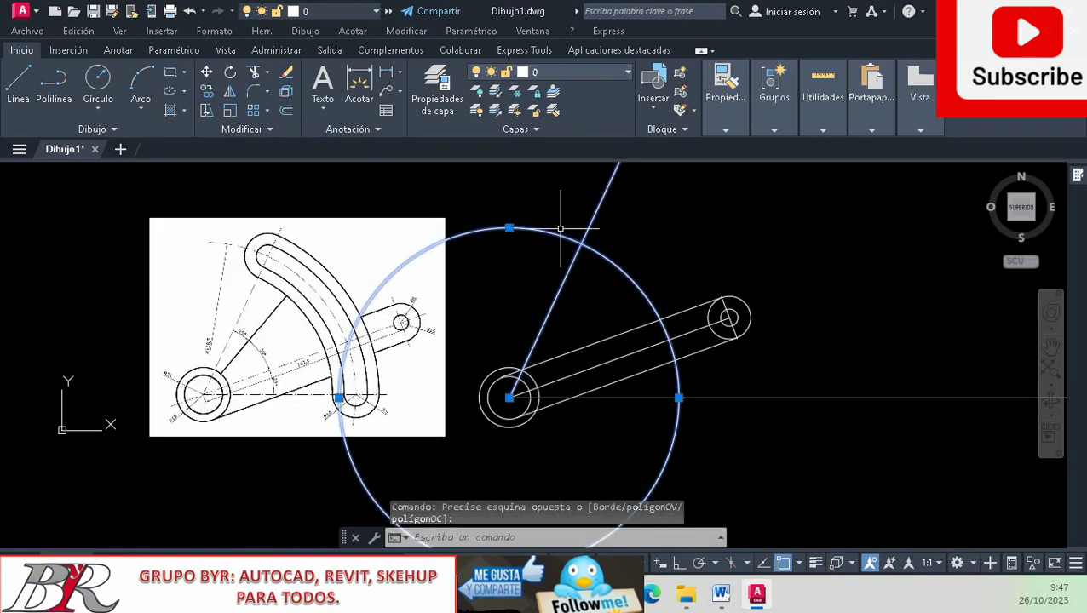
left_click(869, 444)
left_click(694, 318)
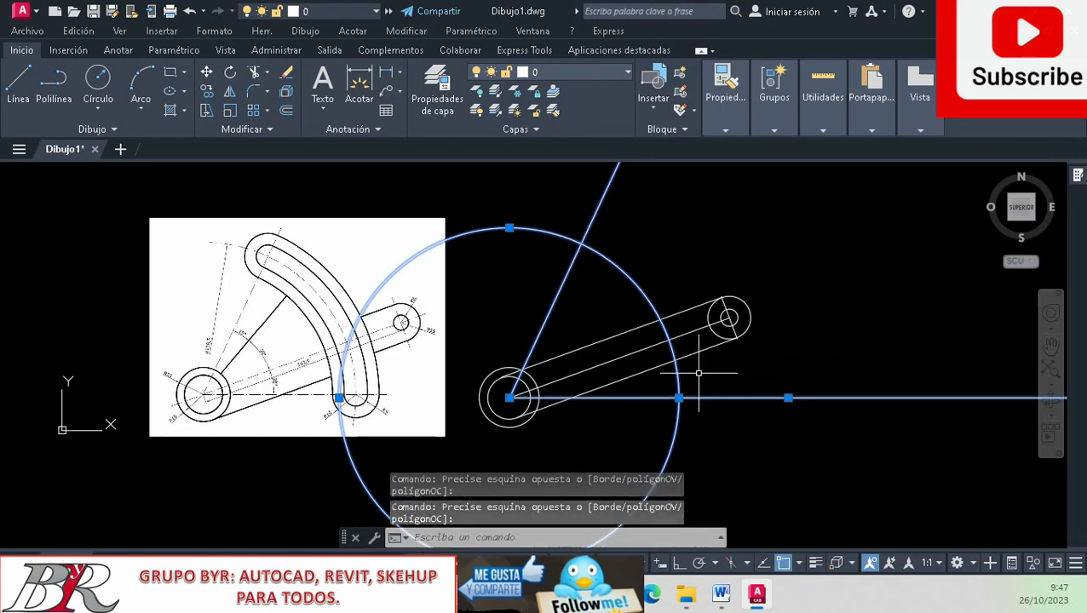
scroll(698, 372, "down", 2)
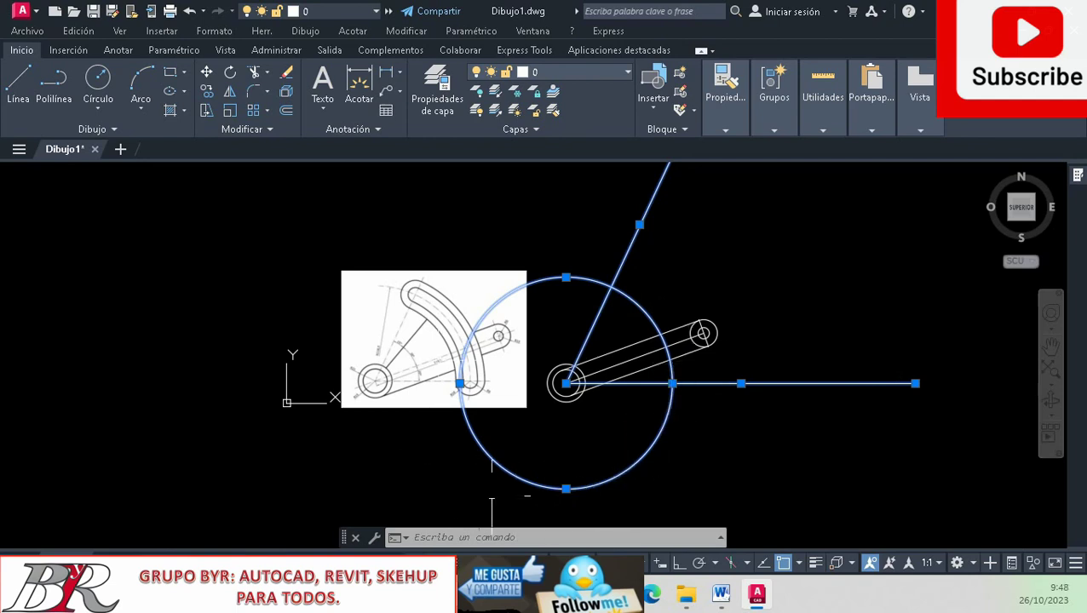
scroll(579, 331, "down", 2)
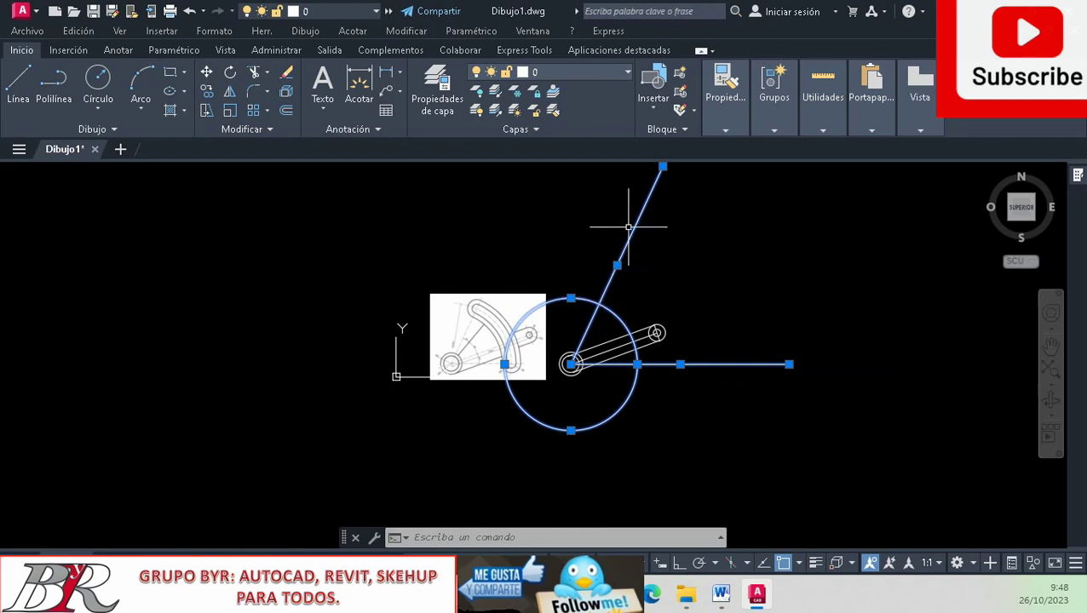
scroll(628, 271, "up", 2)
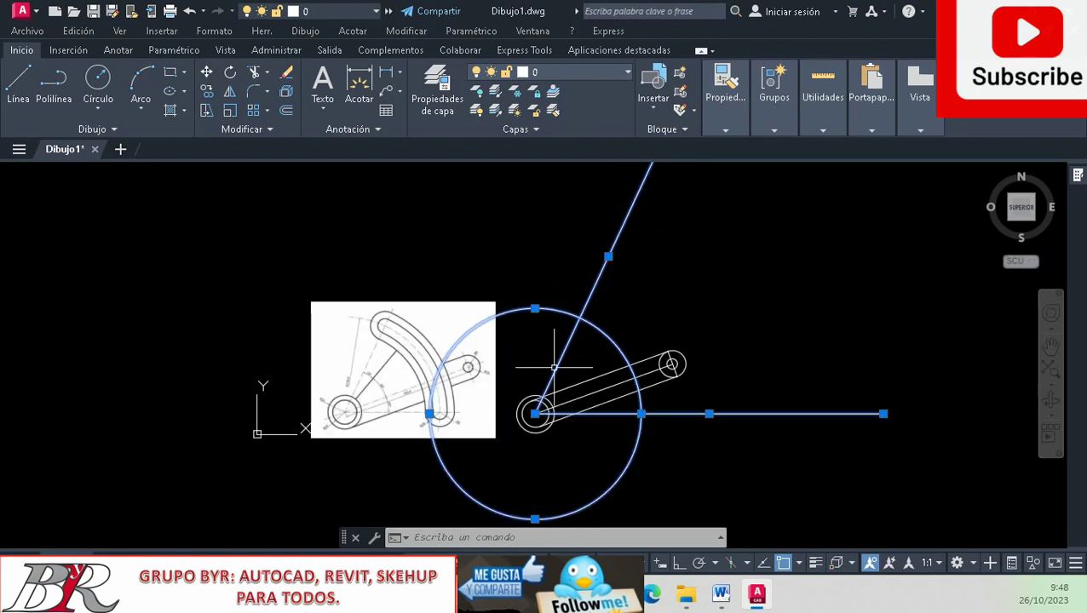
scroll(553, 368, "down", 2)
scroll(526, 371, "up", 2)
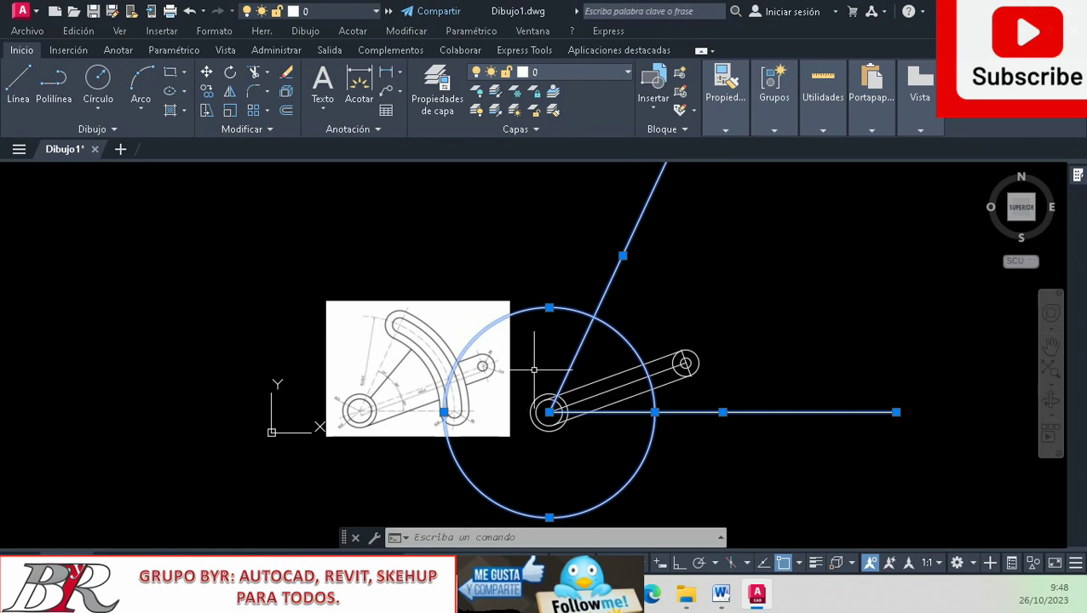
scroll(533, 370, "down", 2)
scroll(528, 369, "up", 2)
scroll(545, 364, "down", 2)
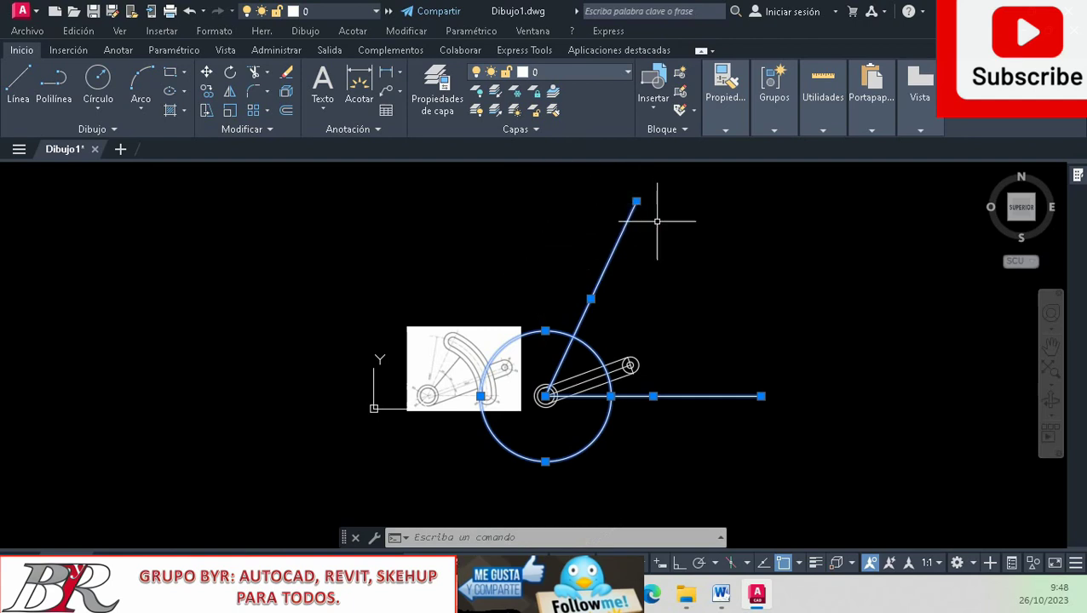
mouse_move(637, 202)
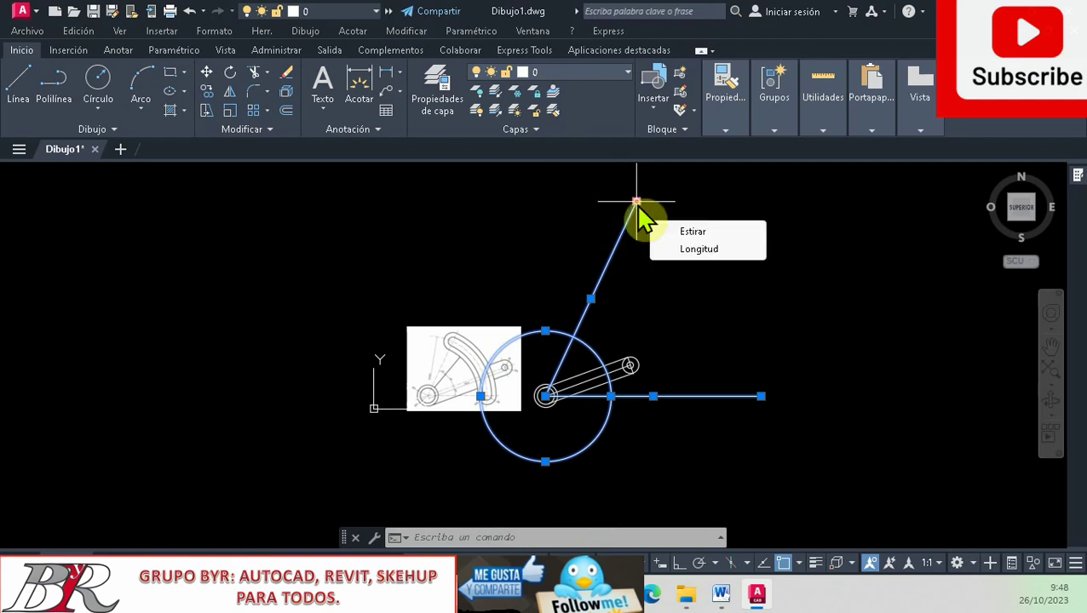
Start stretching the 65° line's top grip with Ortho off, zoomed on the circle intersection
left_click(636, 201)
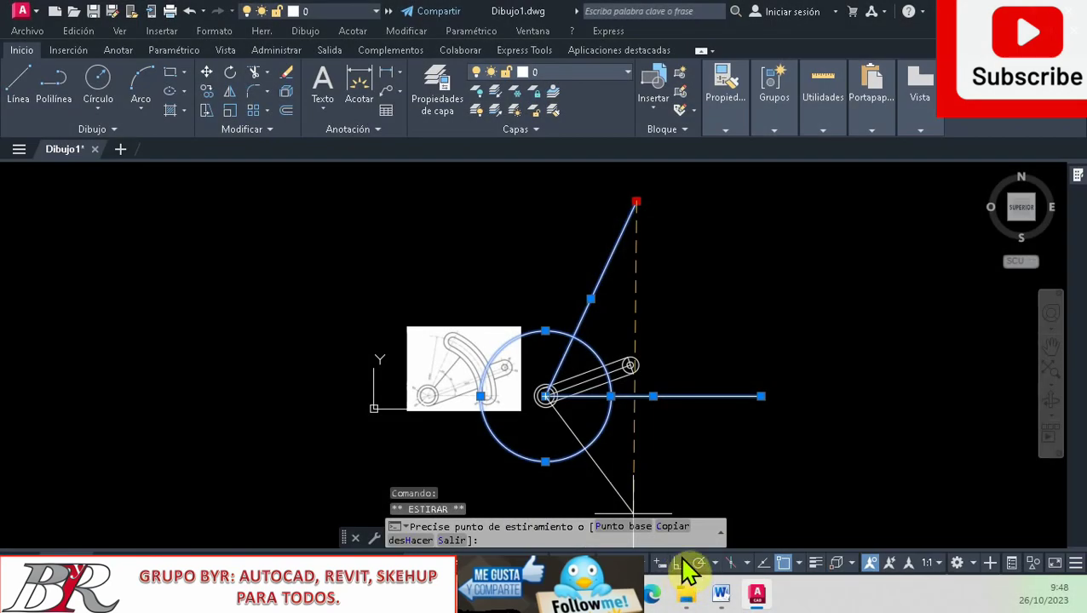
left_click(678, 563)
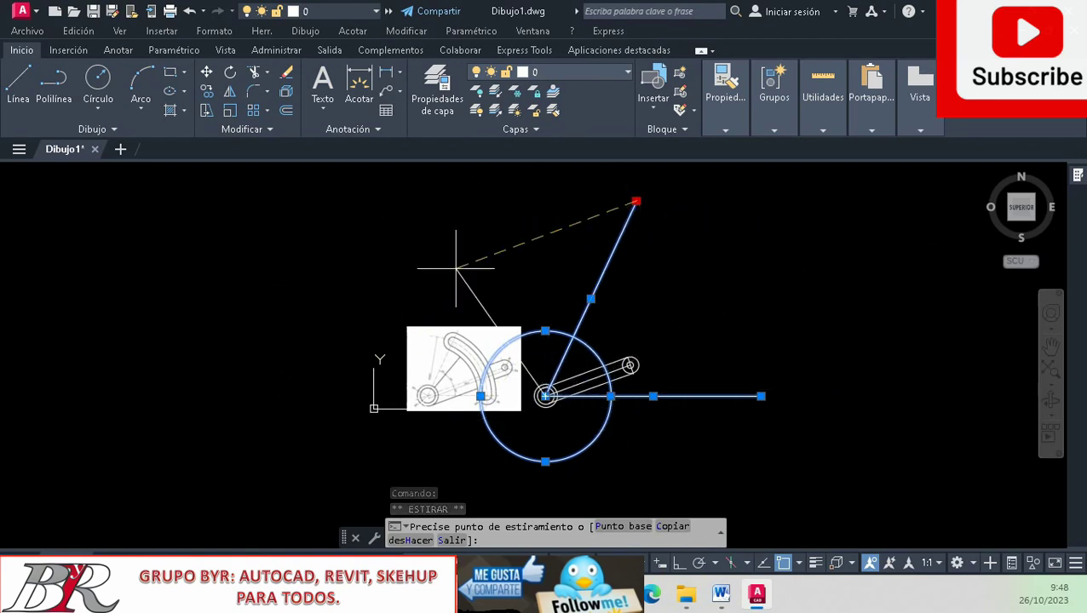
scroll(603, 347, "up", 2)
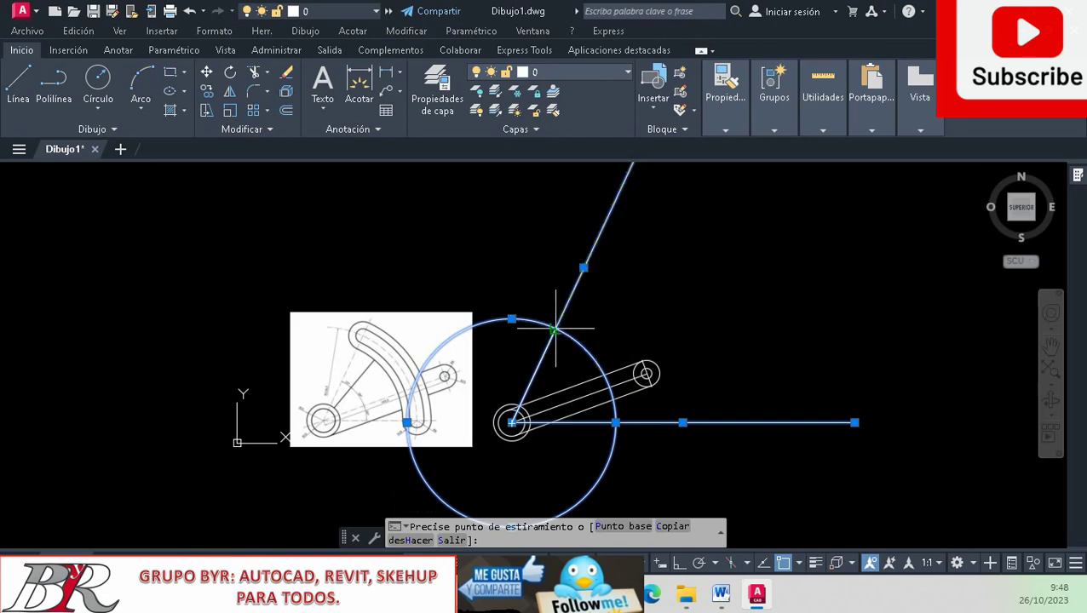
scroll(555, 328, "up", 5)
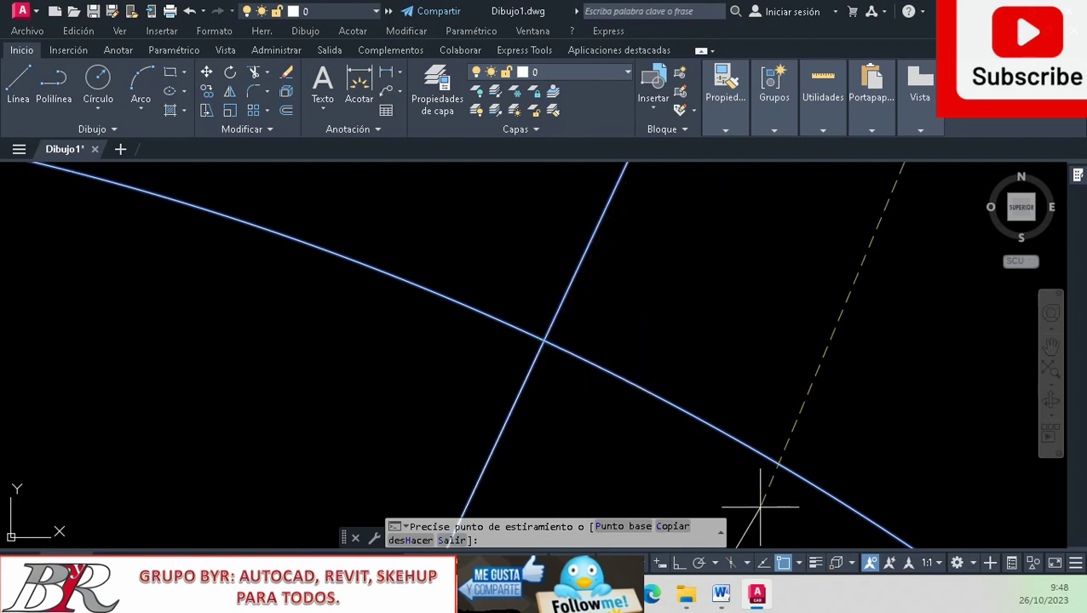
left_click(799, 561)
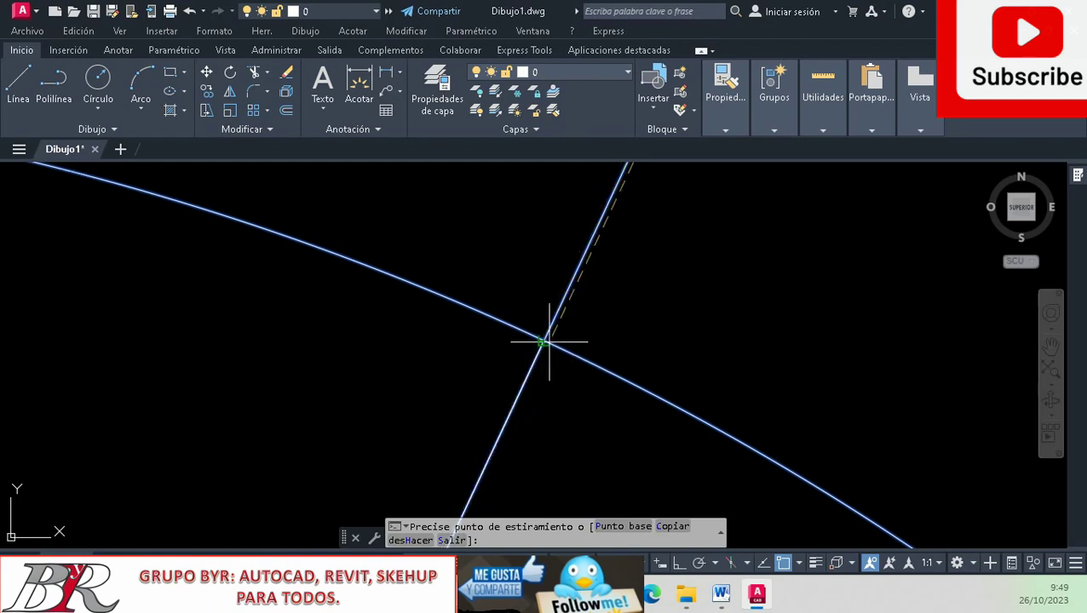
scroll(542, 341, "down", 2)
scroll(547, 343, "down", 2)
scroll(547, 343, "down", 2)
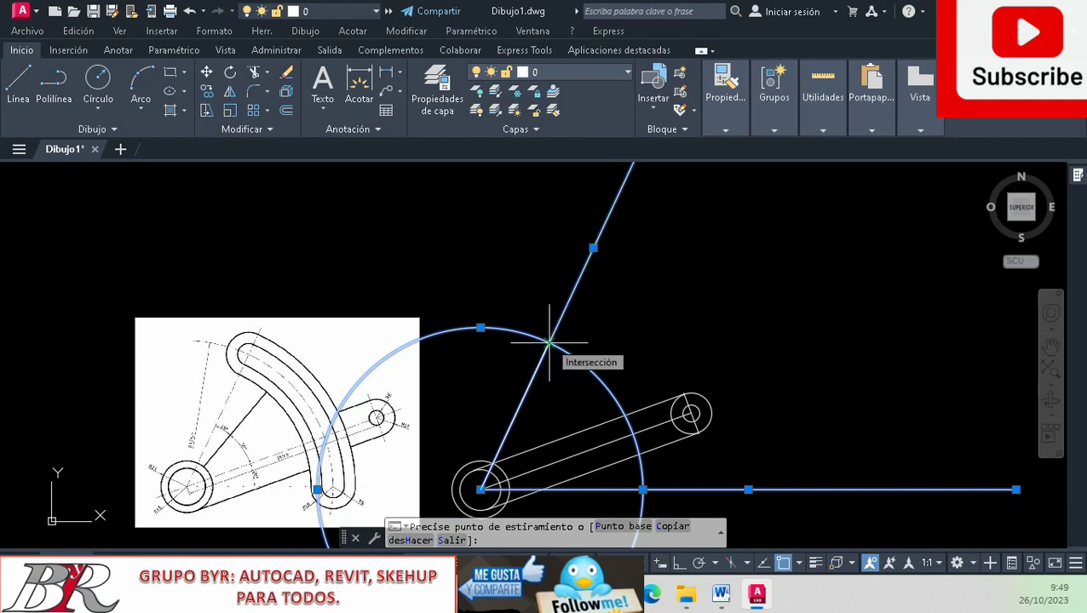
scroll(549, 343, "up", 4)
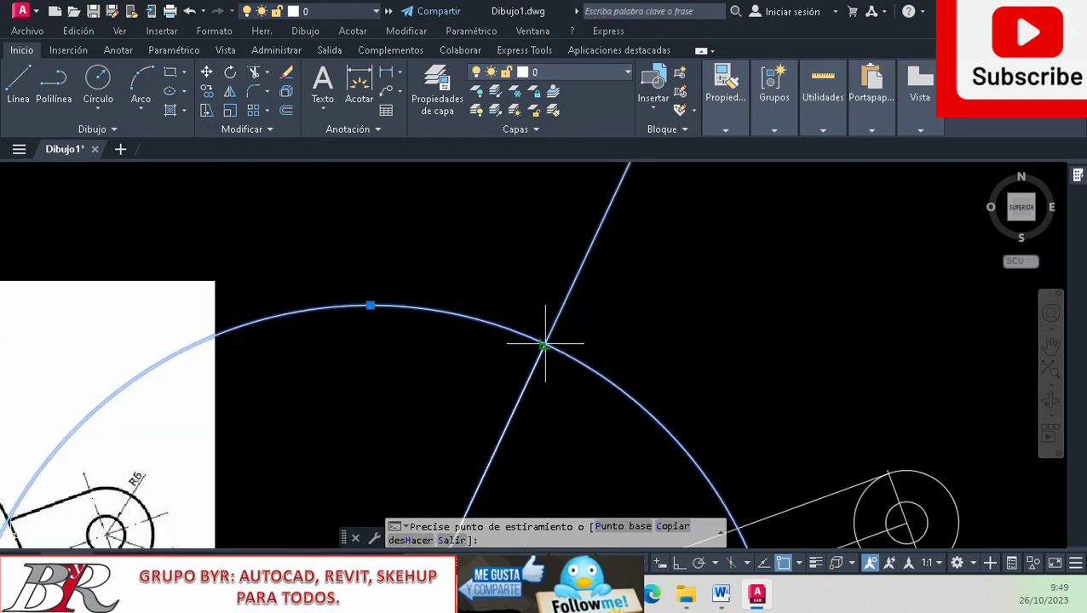
Stretch the 65° line's upper end onto its intersection with the large circle
left_click(798, 563)
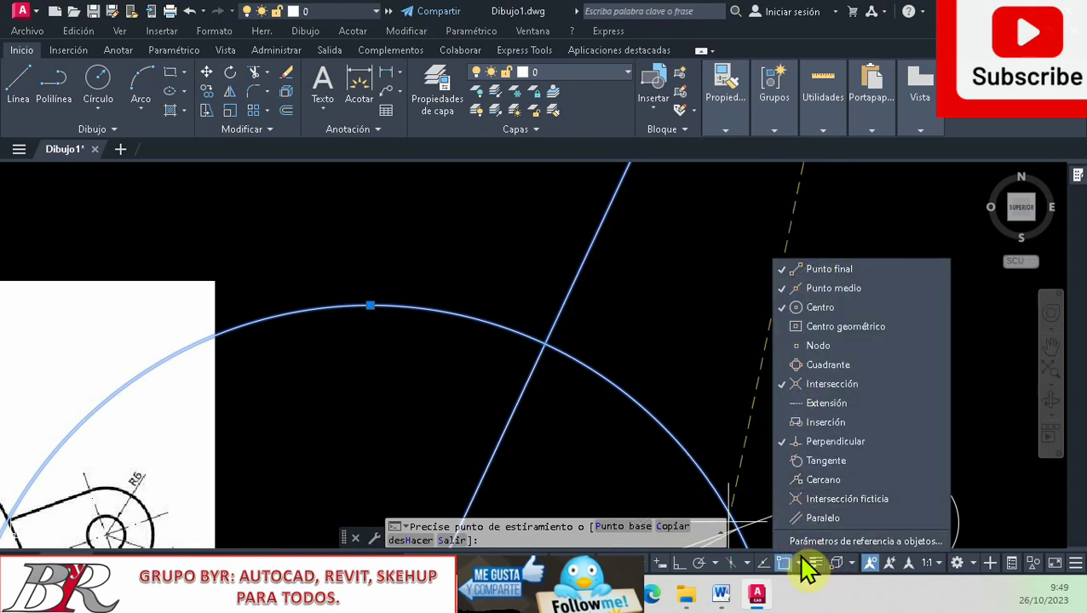
left_click(805, 563)
scroll(517, 311, "down", 2)
scroll(517, 323, "down", 2)
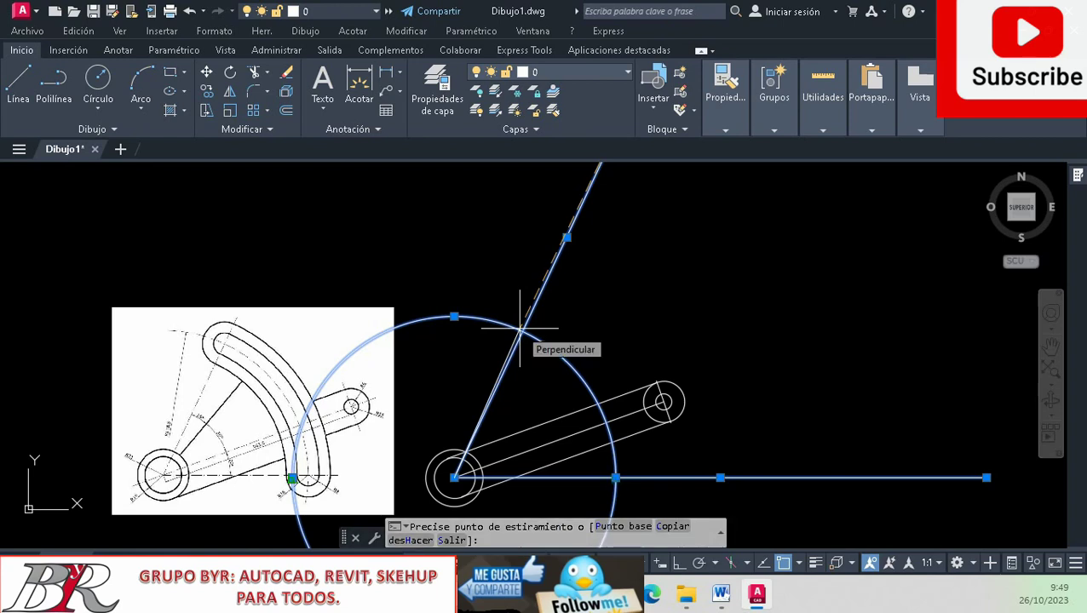
scroll(293, 501, "up", 5)
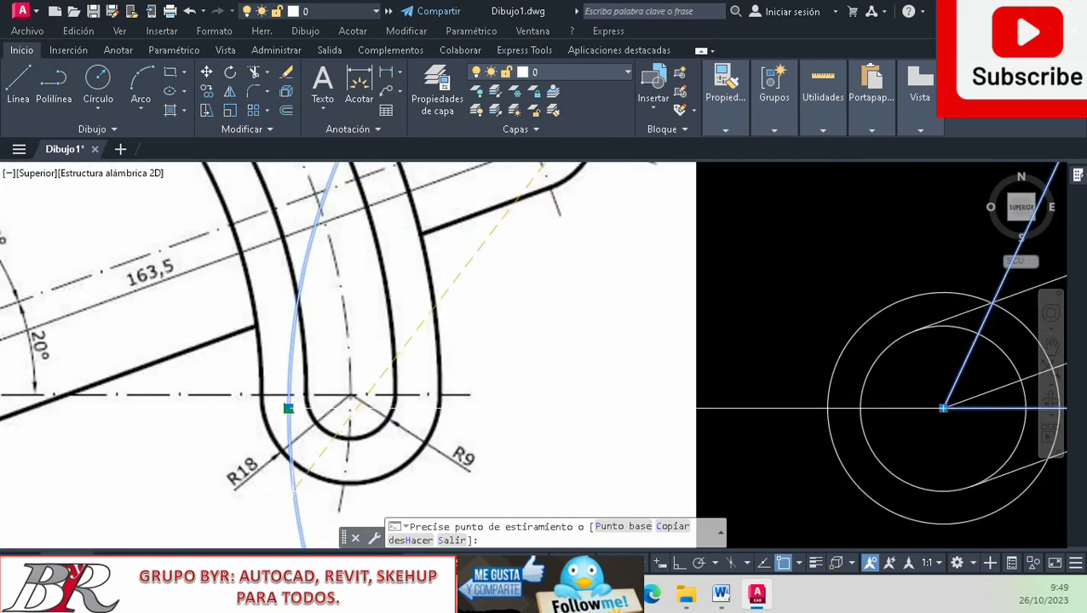
scroll(529, 346, "down", 3)
scroll(528, 346, "down", 3)
scroll(529, 345, "down", 2)
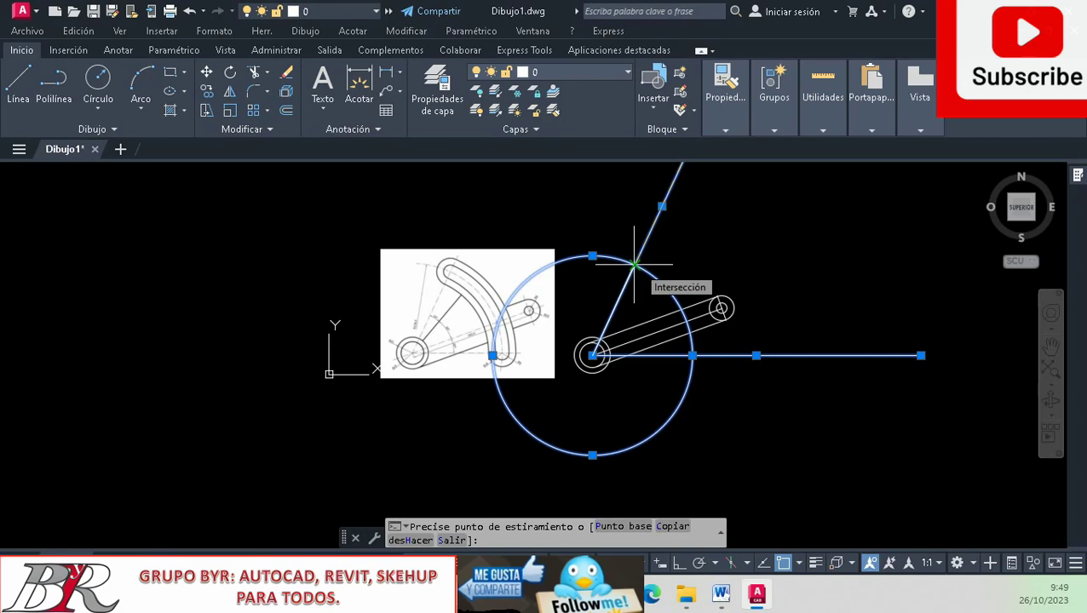
scroll(635, 265, "up", 5)
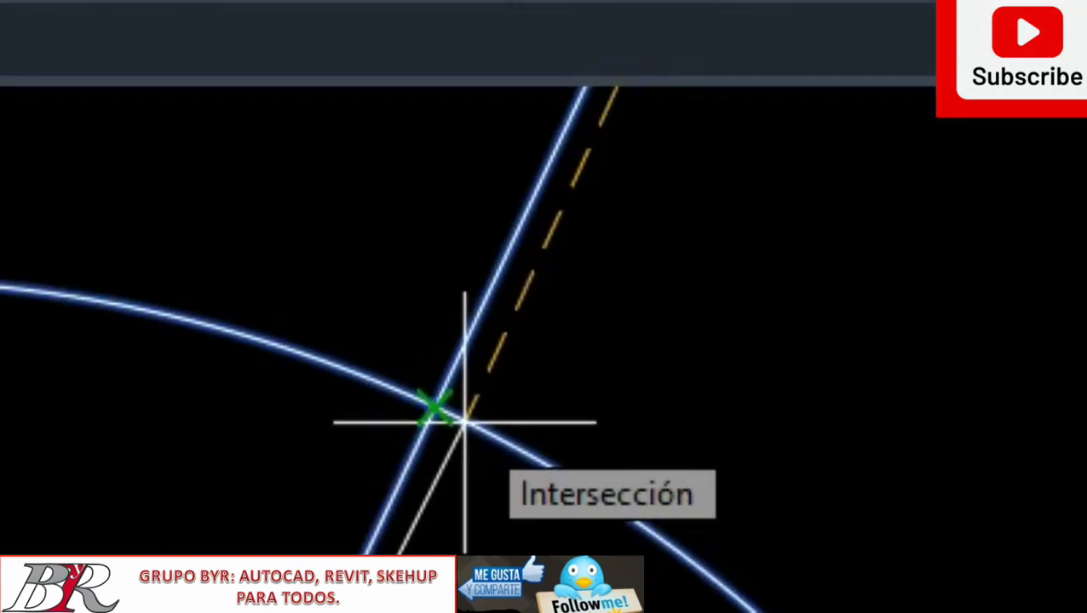
left_click(464, 421)
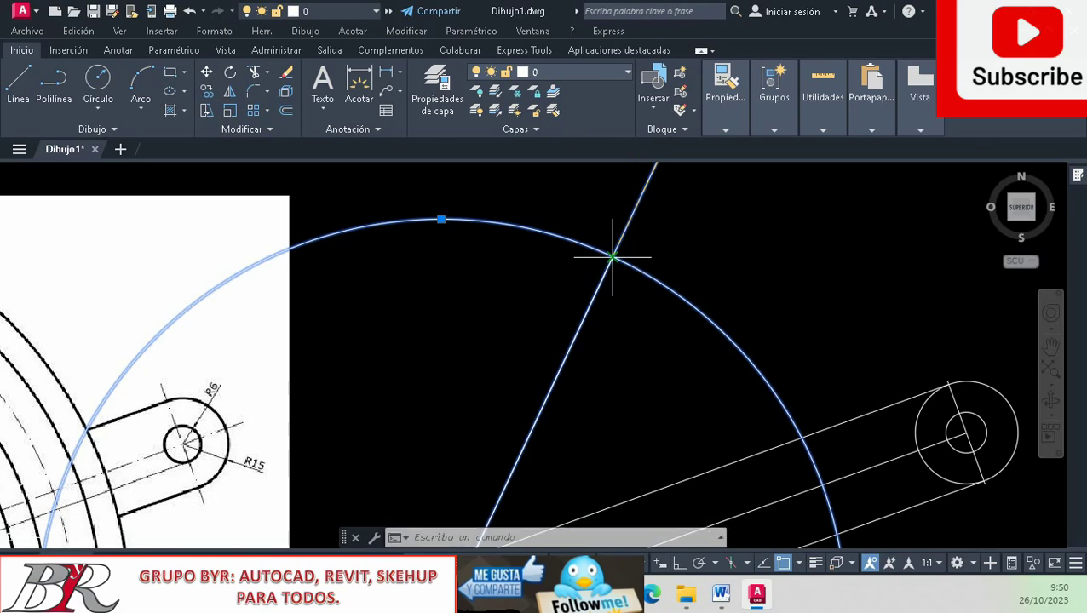
left_click(612, 256)
Window-select around the line's end, then clear the selection
scroll(614, 341, "down", 5)
scroll(622, 318, "up", 2)
scroll(622, 318, "down", 4)
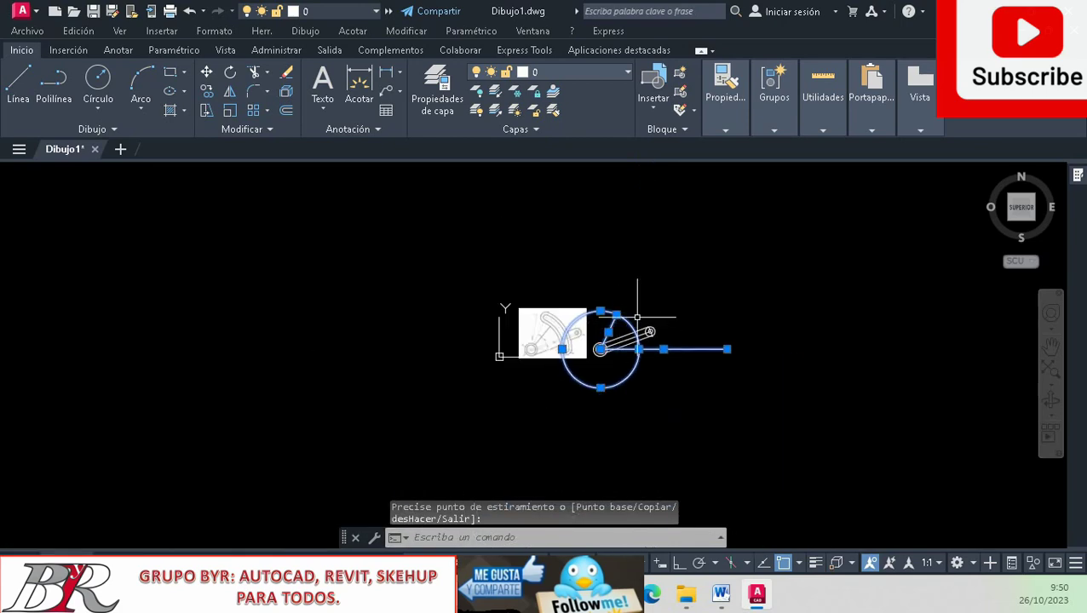
scroll(621, 311, "up", 3)
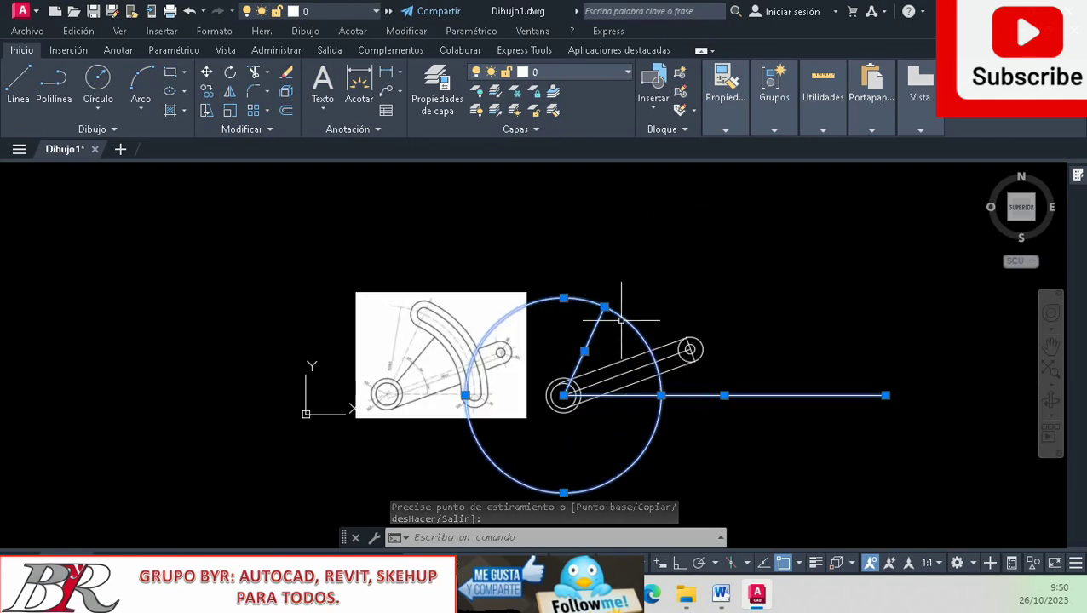
scroll(626, 309, "up", 2)
scroll(587, 289, "up", 4)
left_click(593, 260)
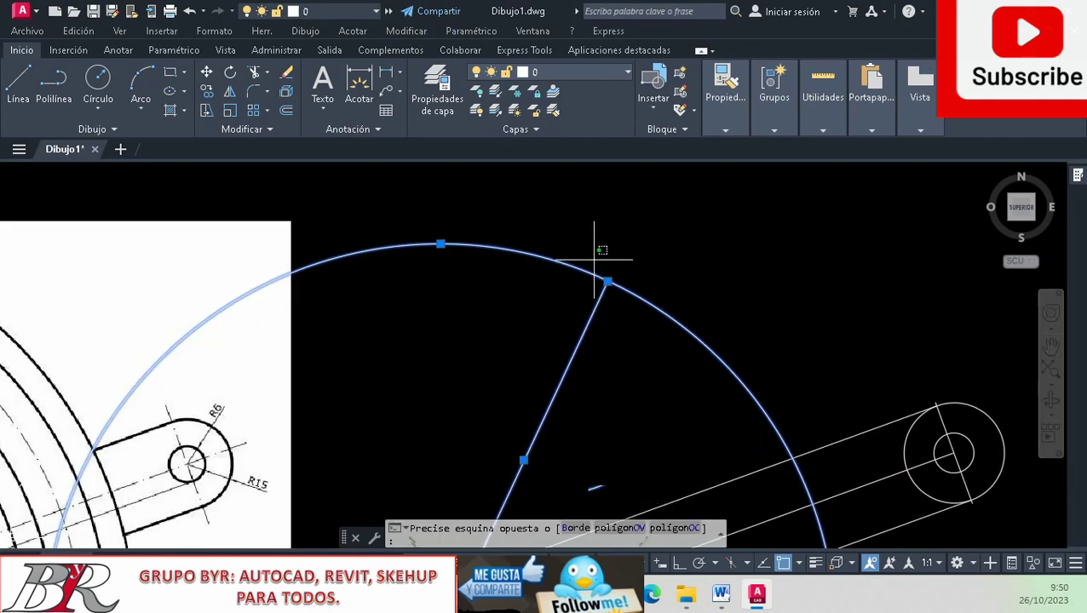
left_click(634, 297)
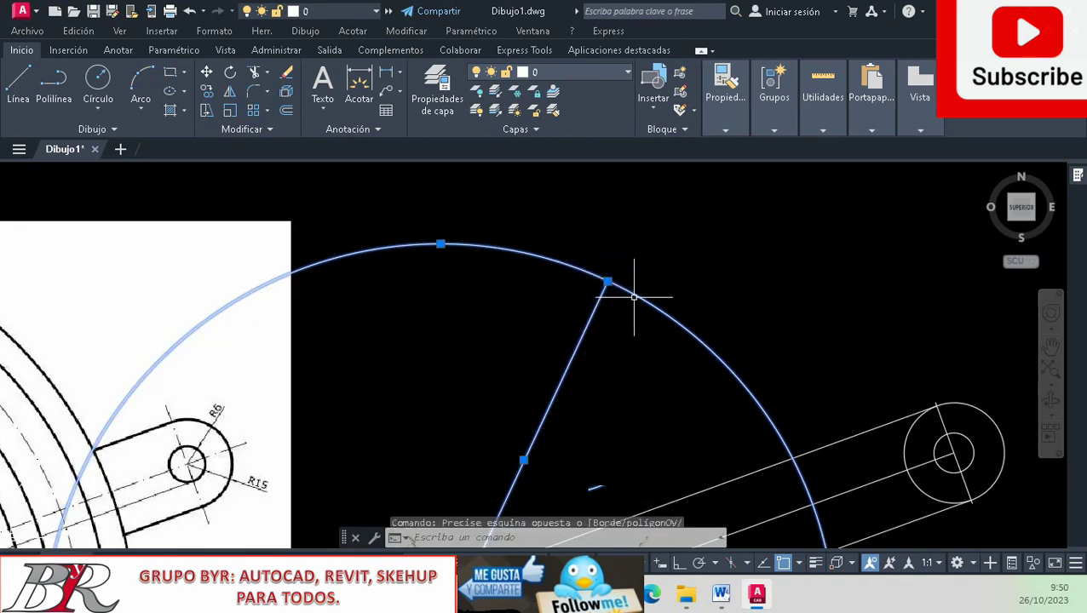
scroll(777, 290, "down", 4)
scroll(483, 312, "up", 2)
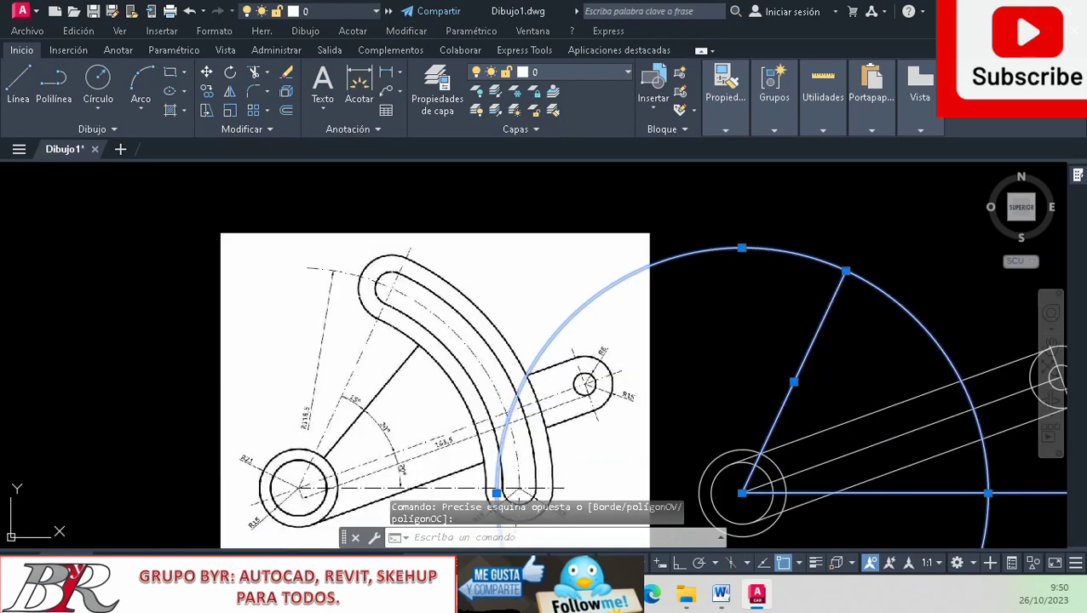
scroll(413, 306, "down", 4)
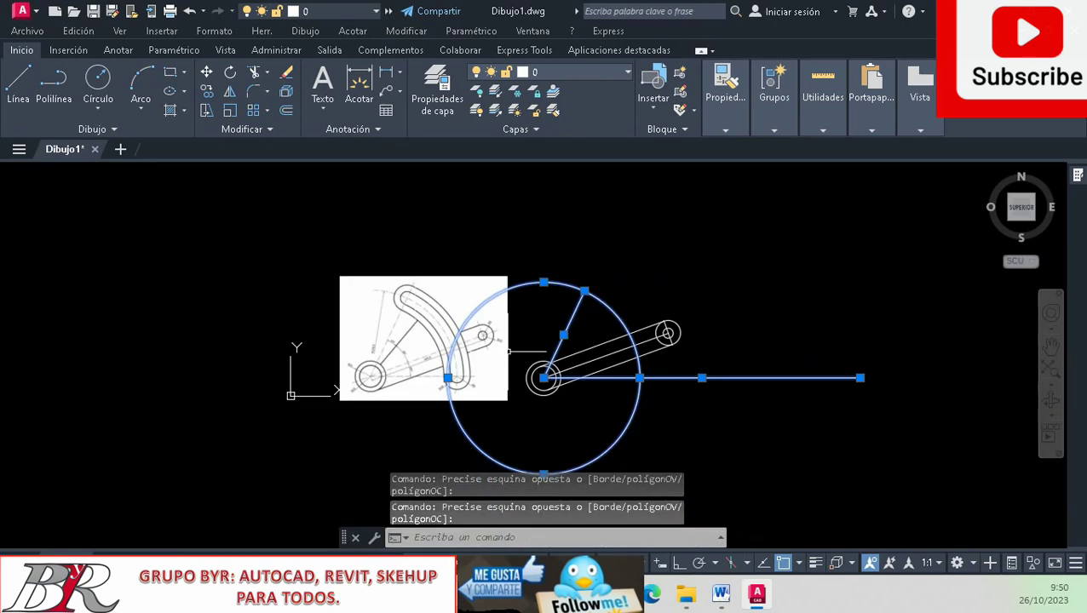
scroll(565, 383, "up", 2)
key("Escape")
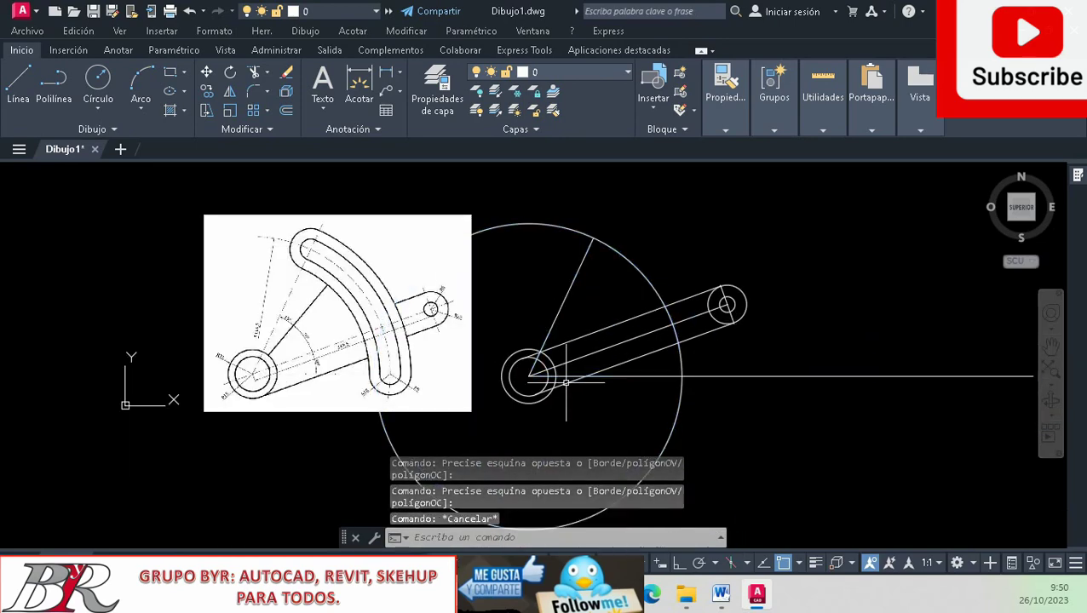
key("Escape")
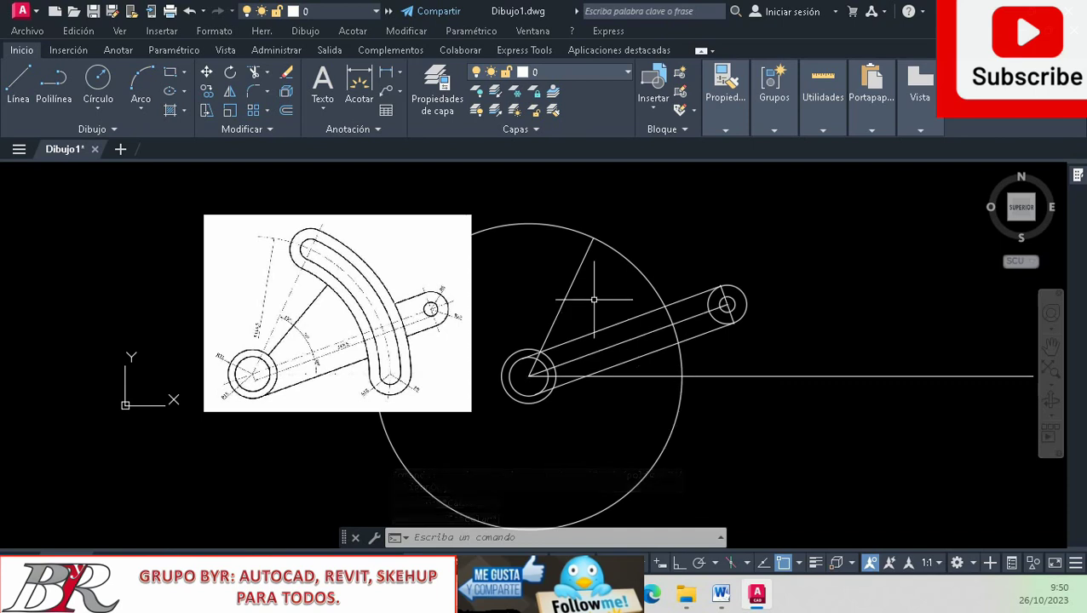
Run the H command, then undo twice and redo once
type("h")
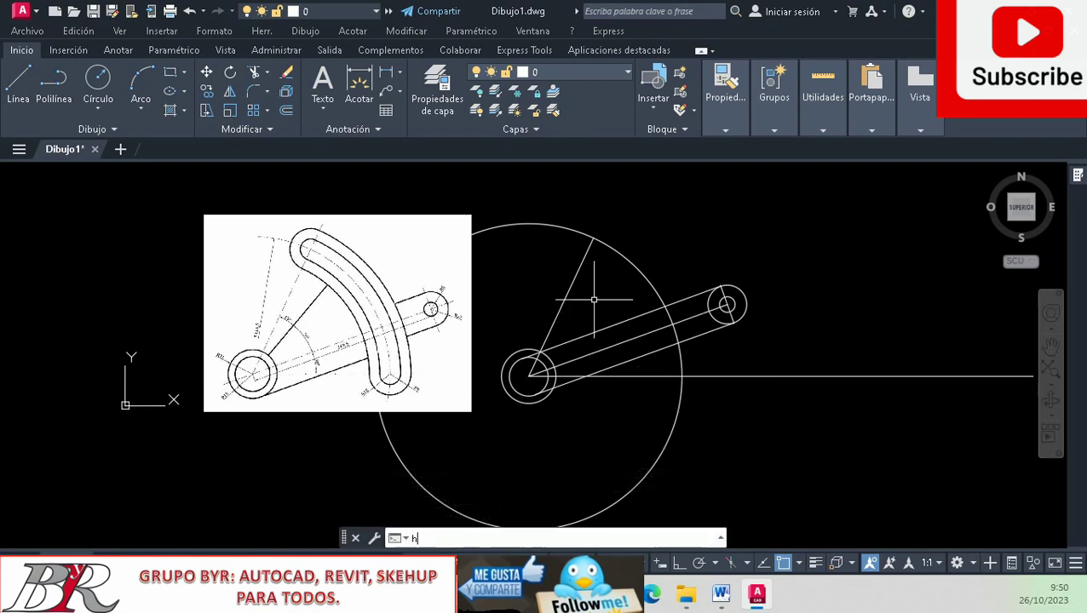
key("Return")
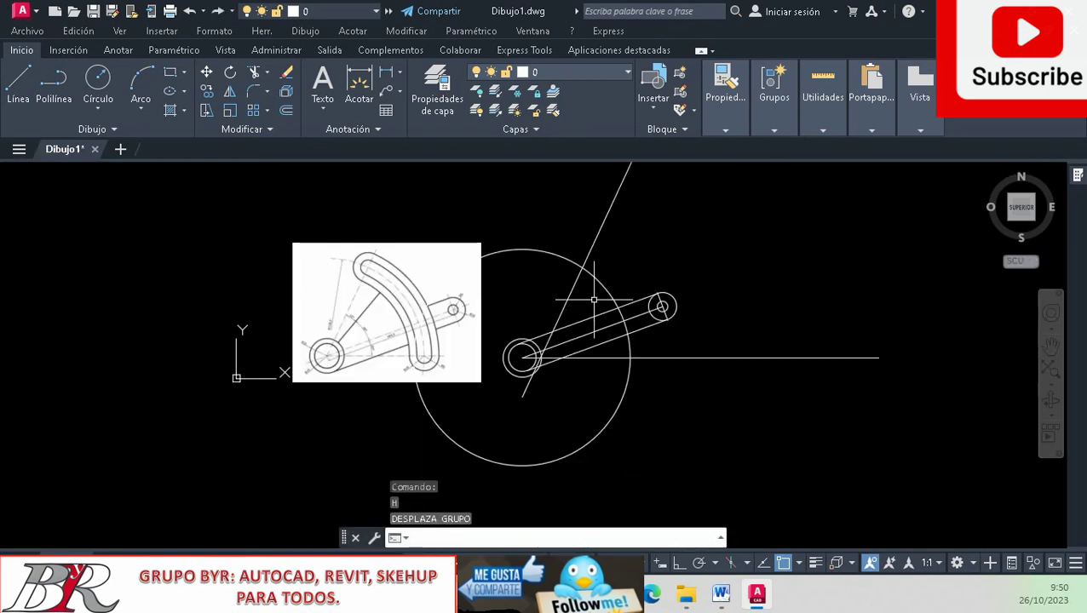
scroll(575, 287, "up", 2)
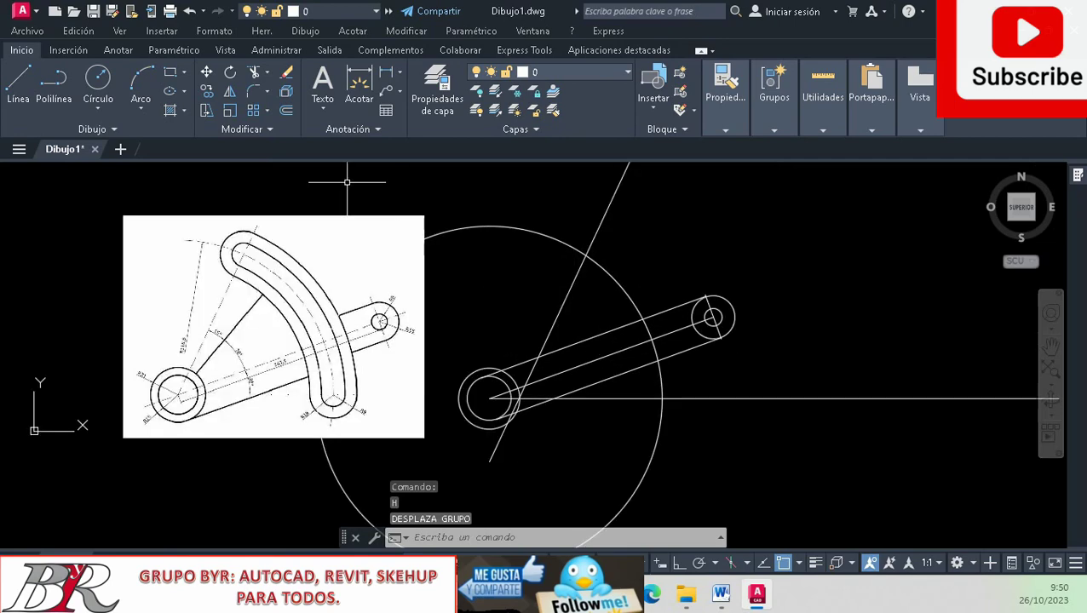
left_click(189, 11)
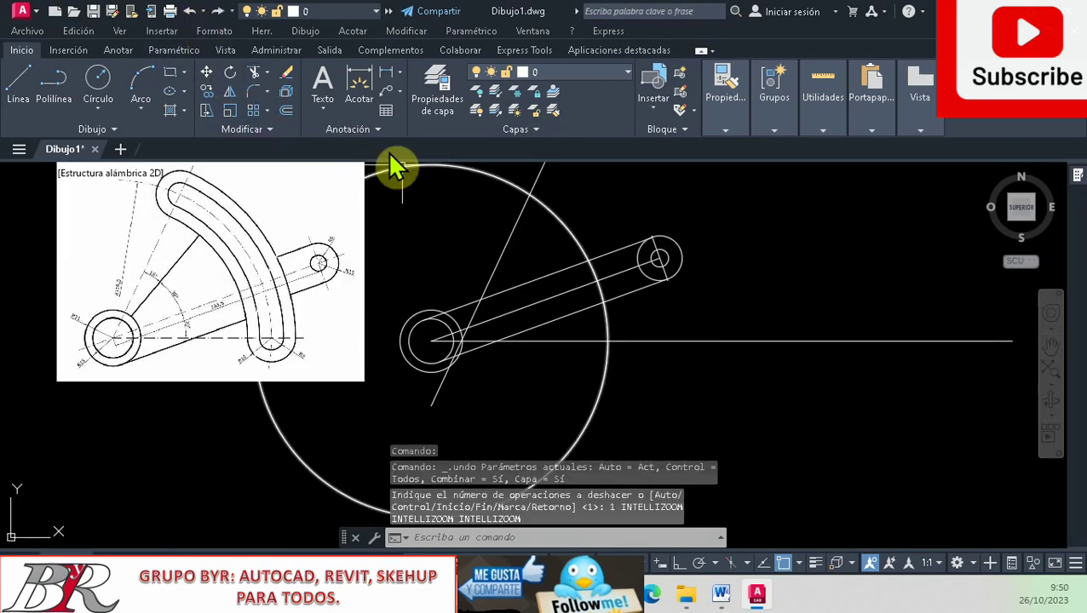
left_click(189, 11)
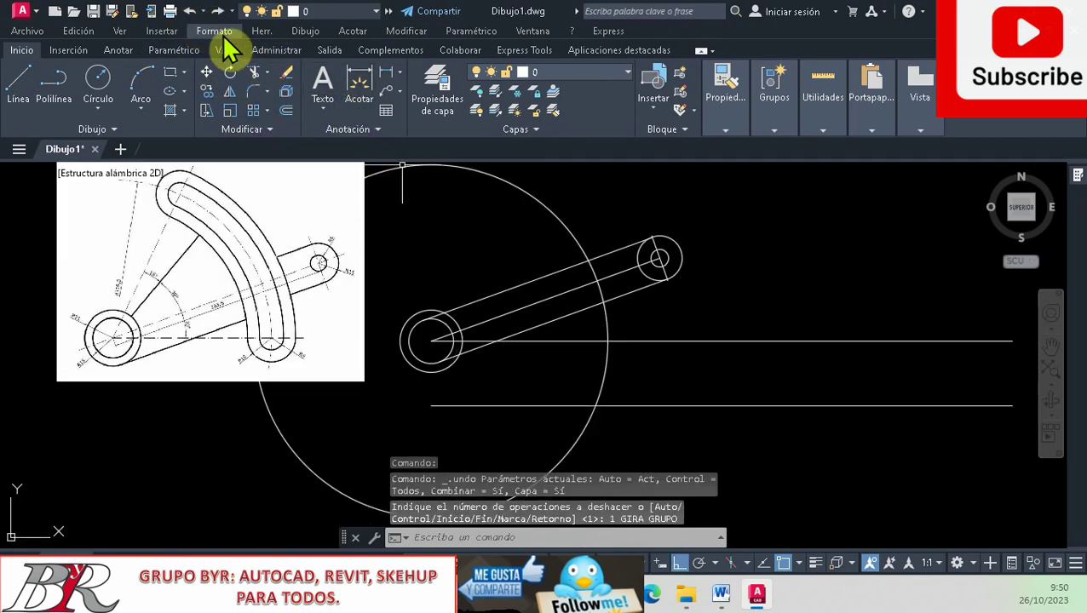
left_click(218, 11)
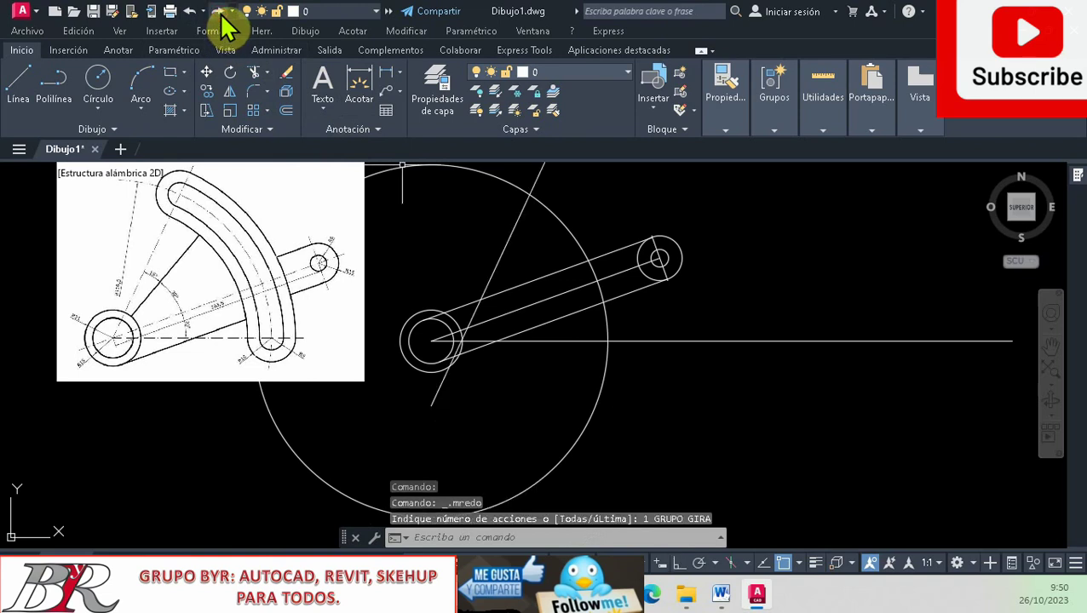
Move the diagonal line so its lower end sits at the small circles' centre
left_click(493, 274)
left_click(206, 73)
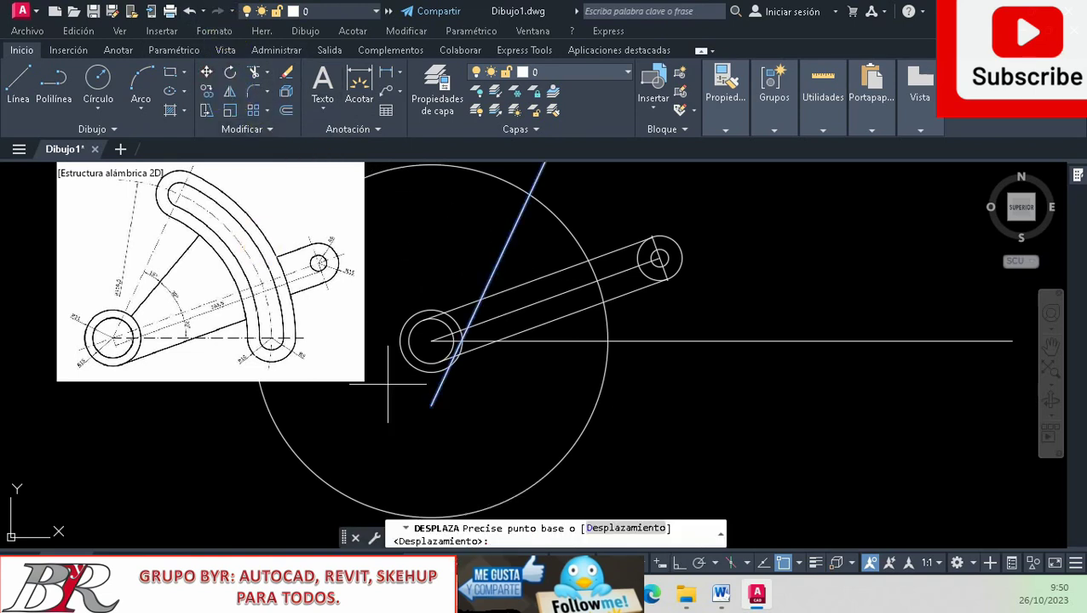
left_click(432, 405)
left_click(430, 341)
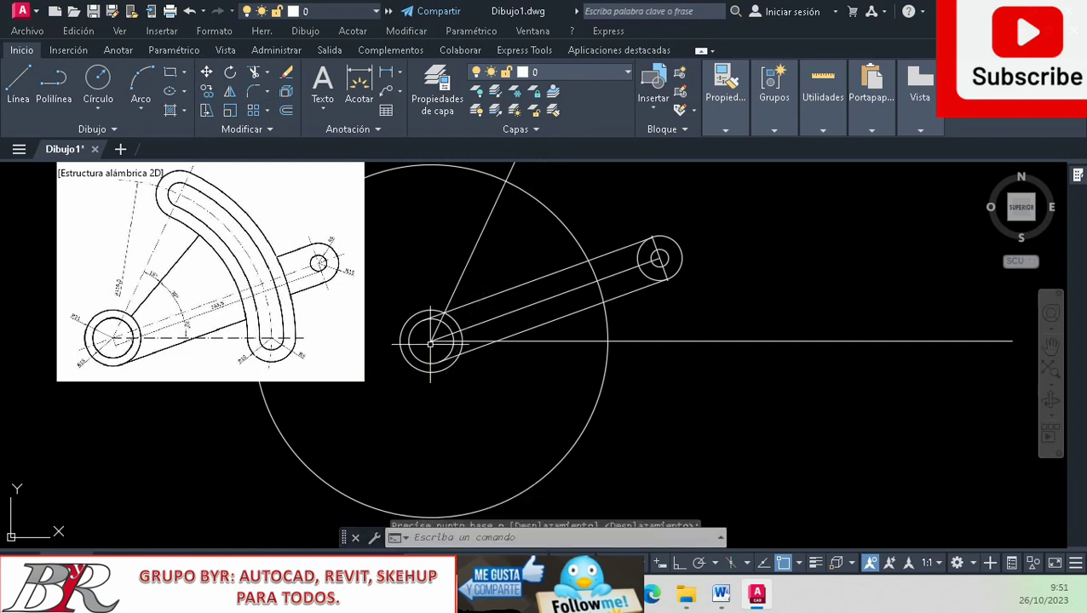
scroll(489, 375, "down", 4)
scroll(498, 341, "up", 3)
scroll(507, 256, "down", 3)
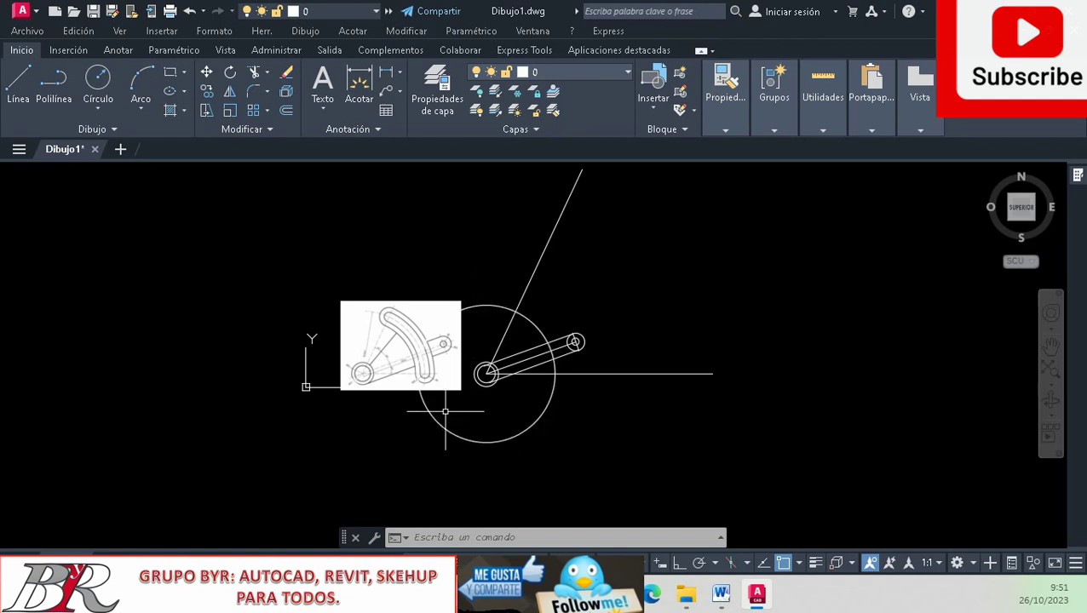
scroll(501, 347, "up", 1)
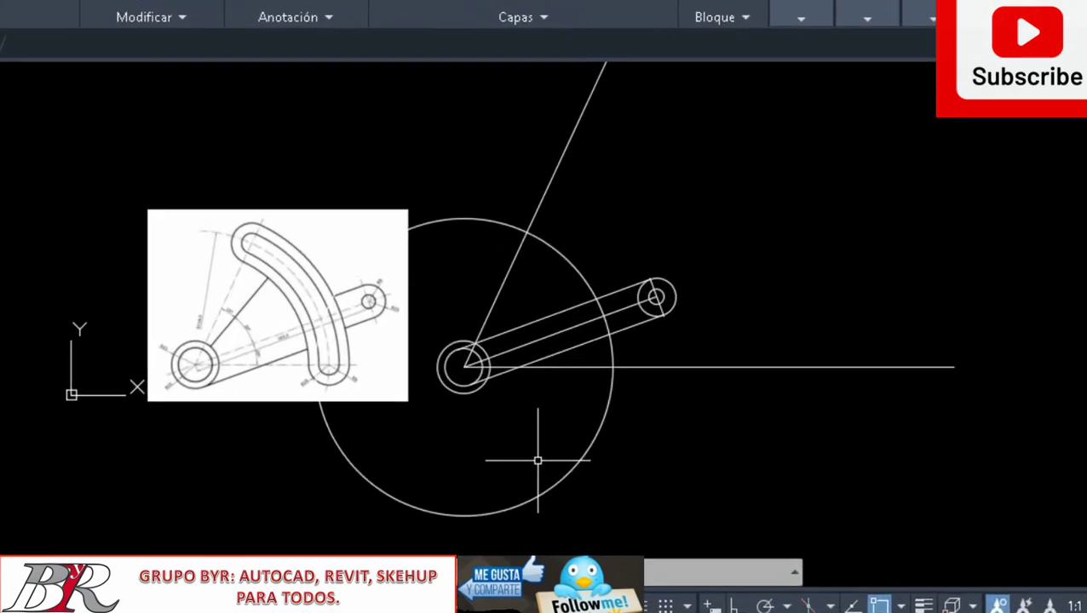
left_click(550, 472)
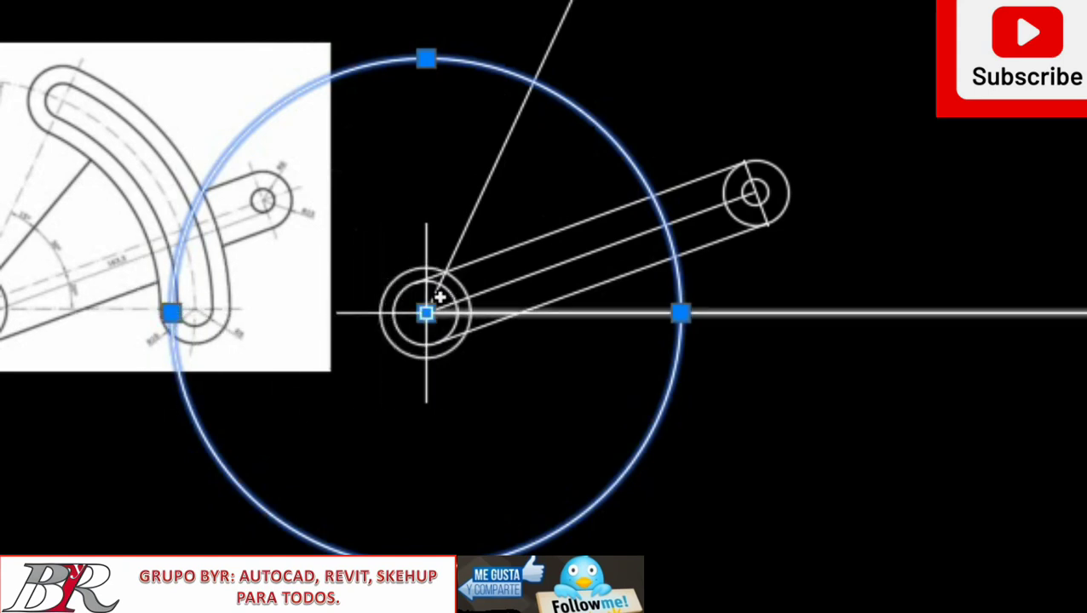
left_click(426, 312)
right_click(426, 313)
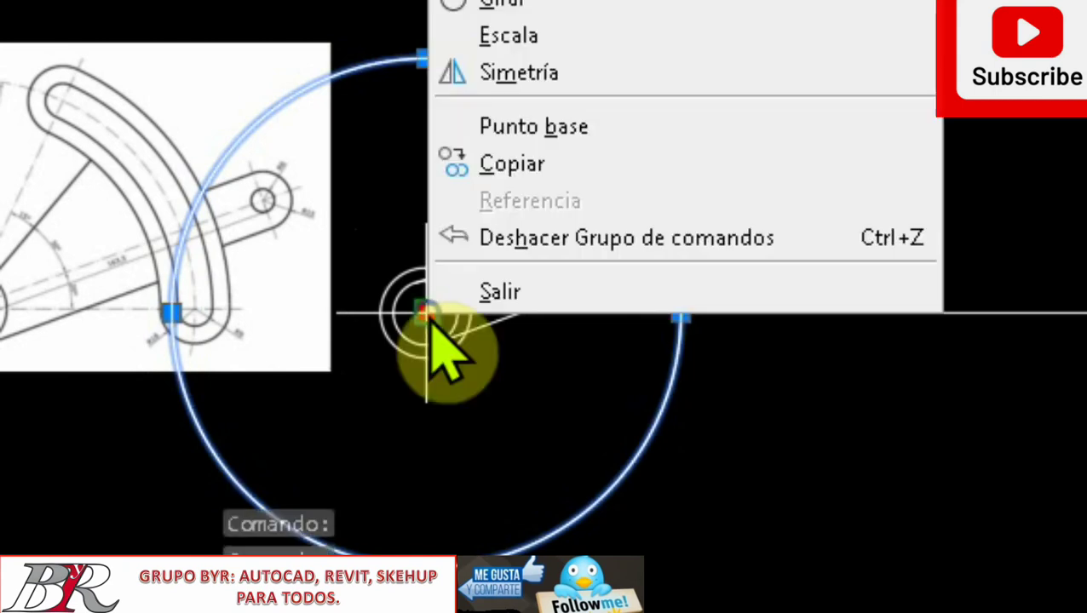
left_click(588, 5)
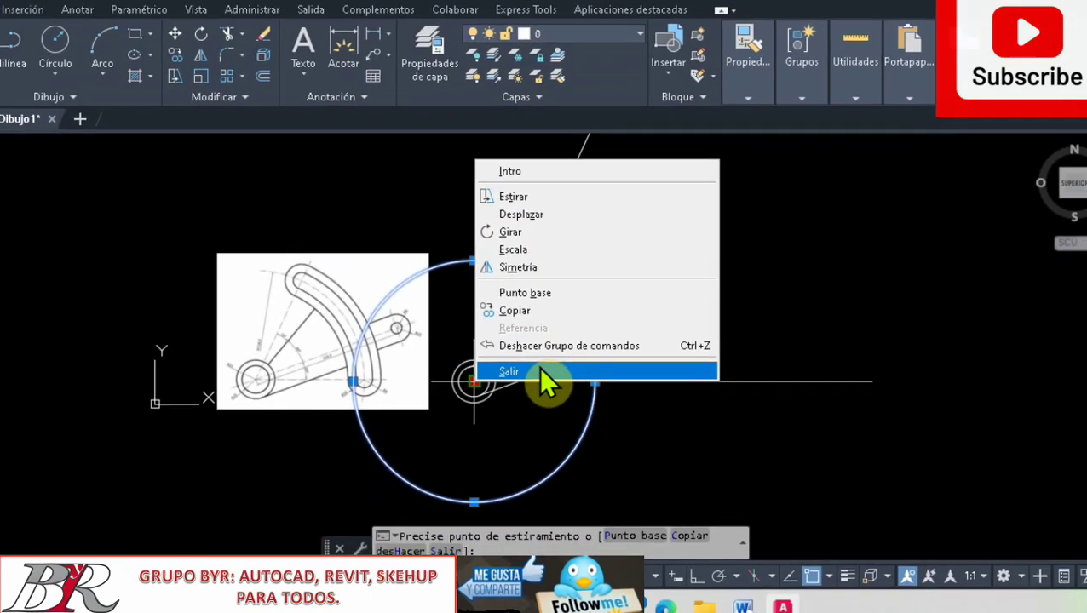
left_click(539, 369)
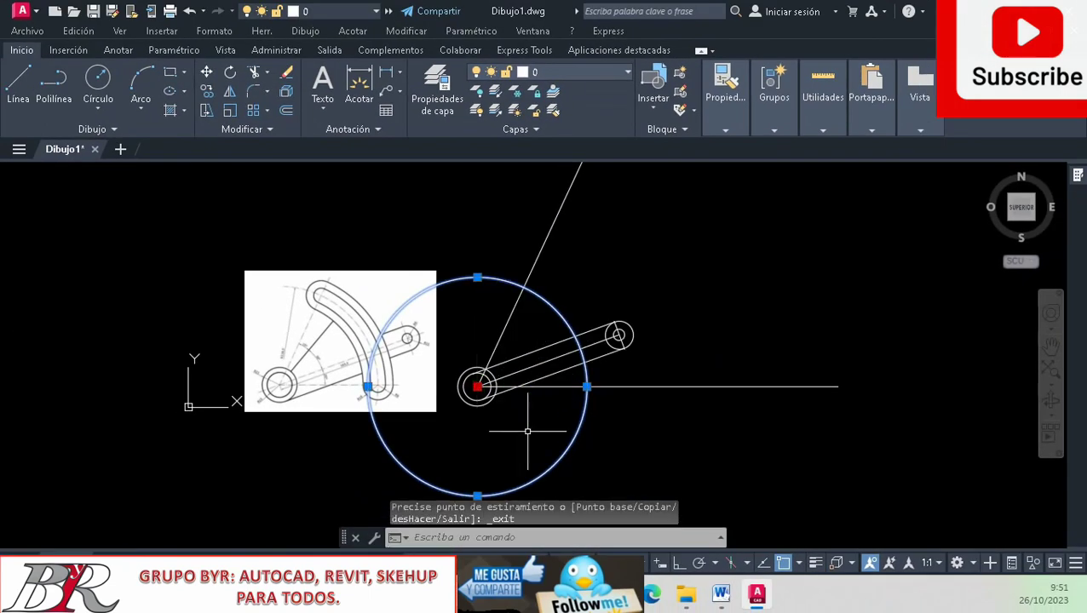
key("Escape")
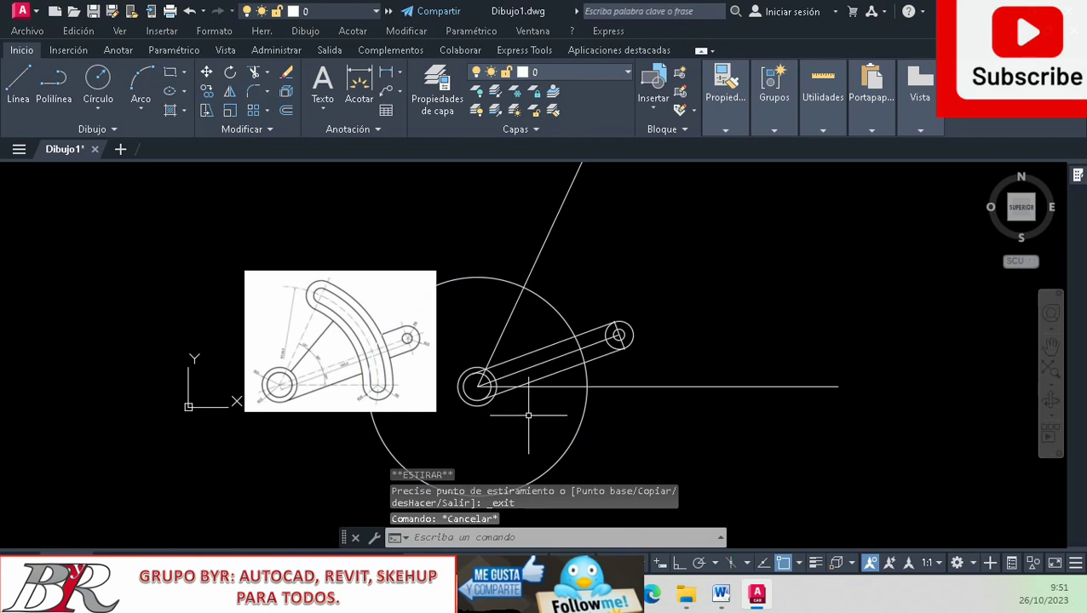
scroll(529, 413, "down", 1)
scroll(501, 434, "up", 1)
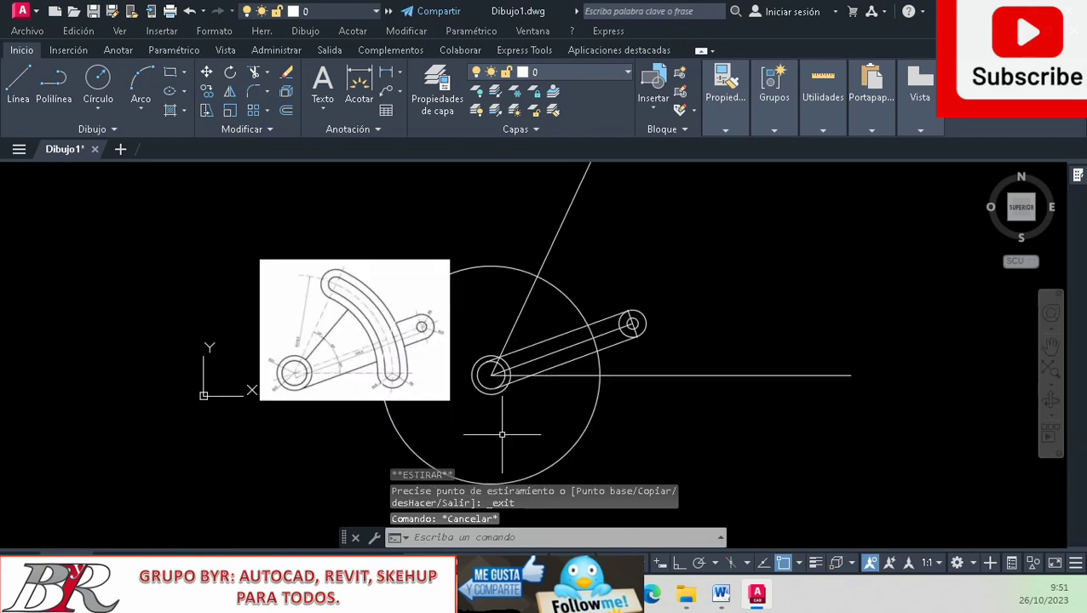
scroll(509, 321, "up", 1)
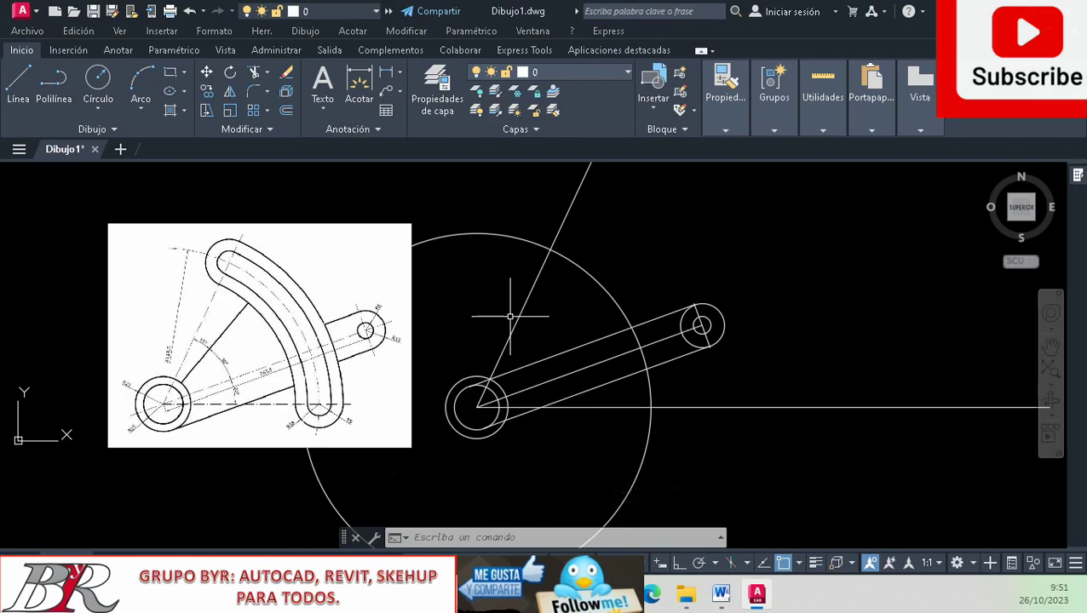
left_click(140, 119)
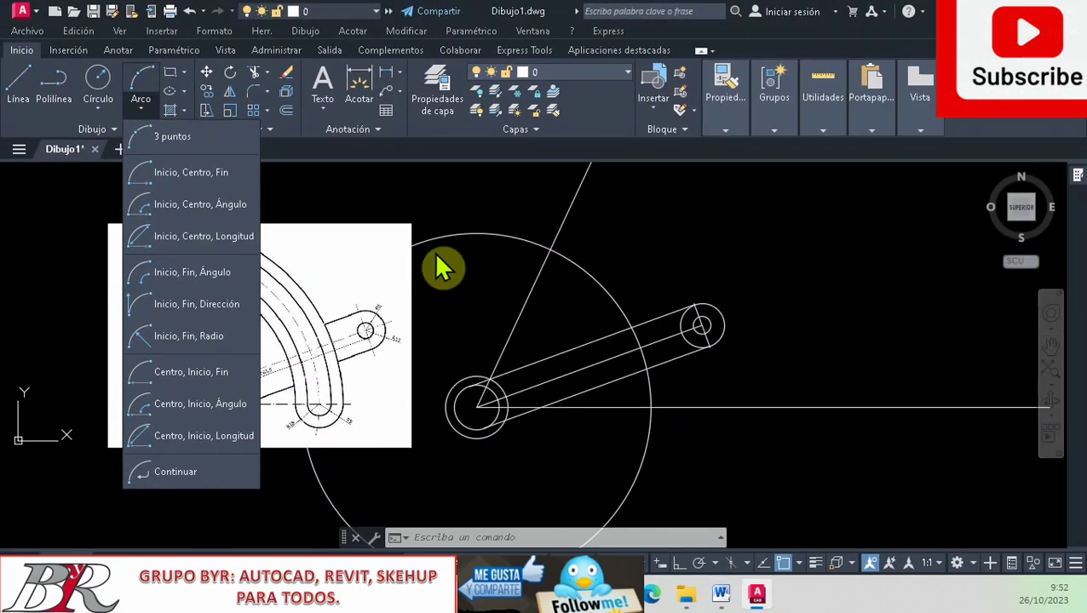
left_click(436, 264)
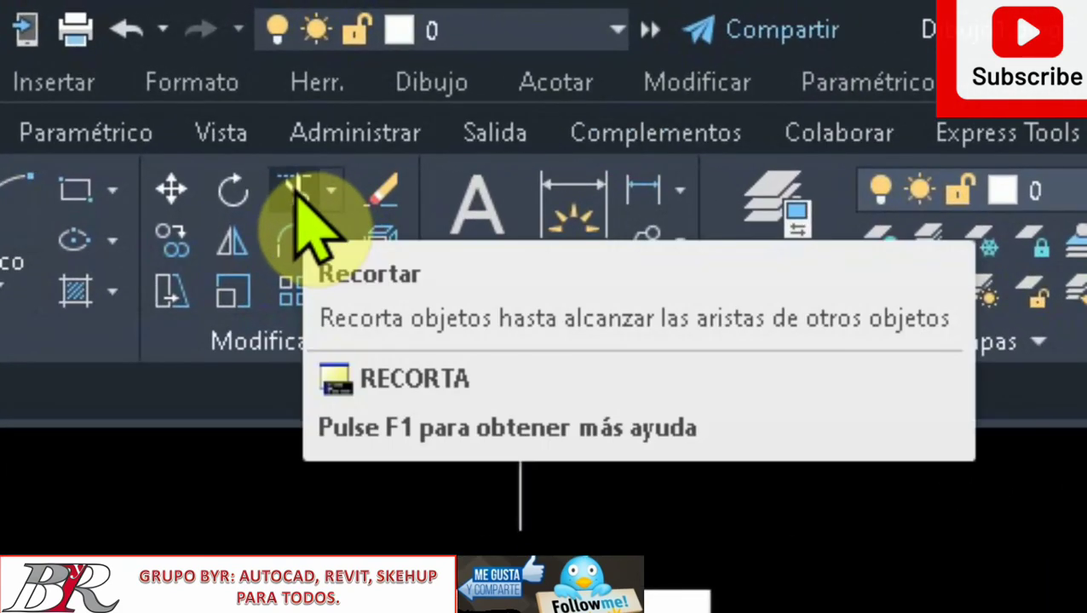
mouse_move(254, 72)
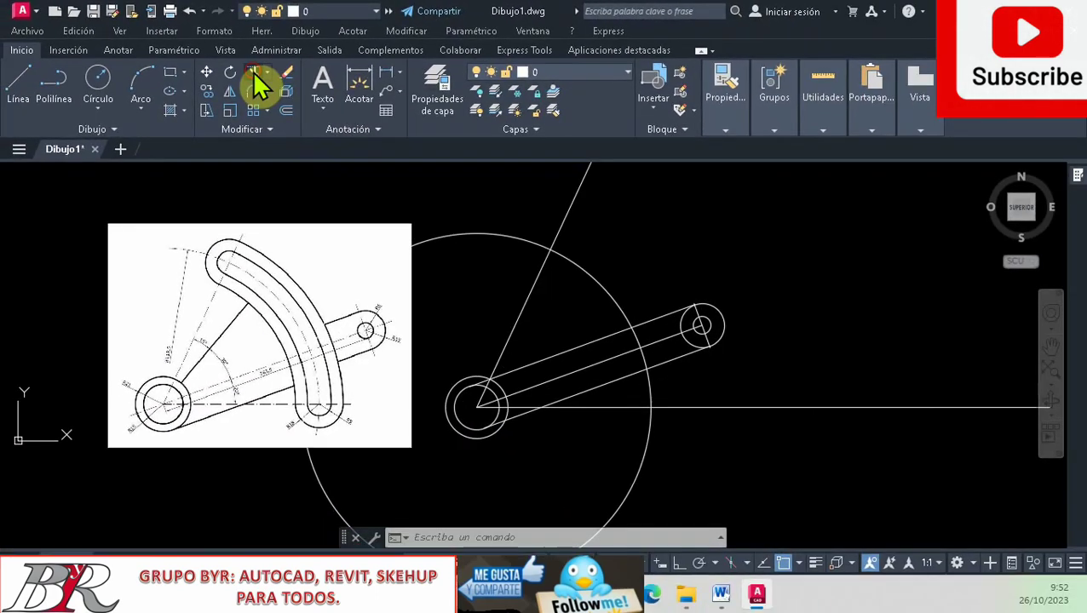
Trim away the upper-left portion of the large circle
left_click(253, 72)
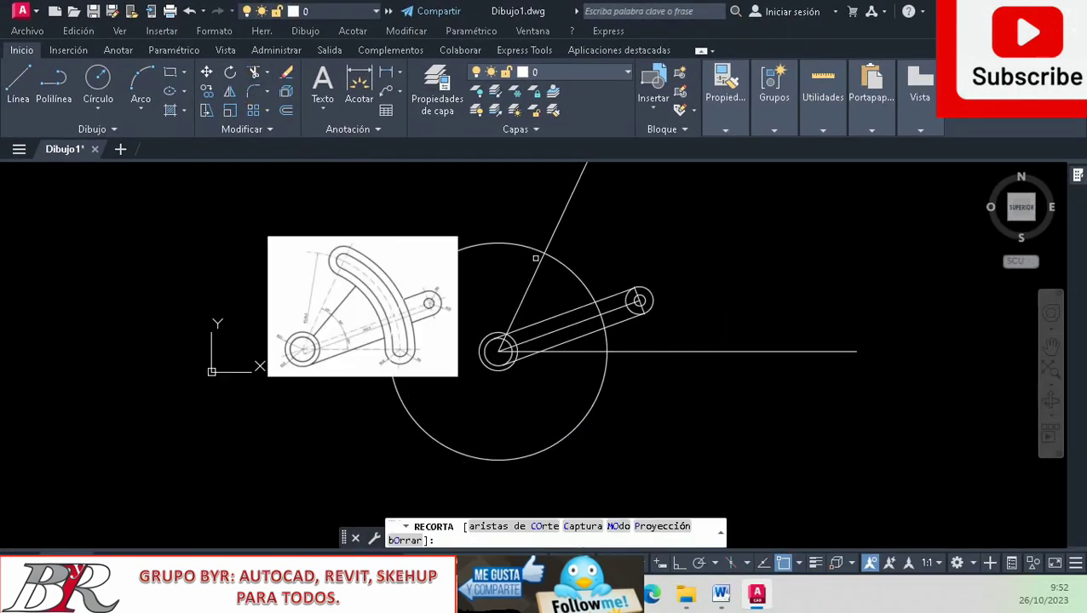
scroll(534, 257, "down", 2)
scroll(514, 241, "up", 2)
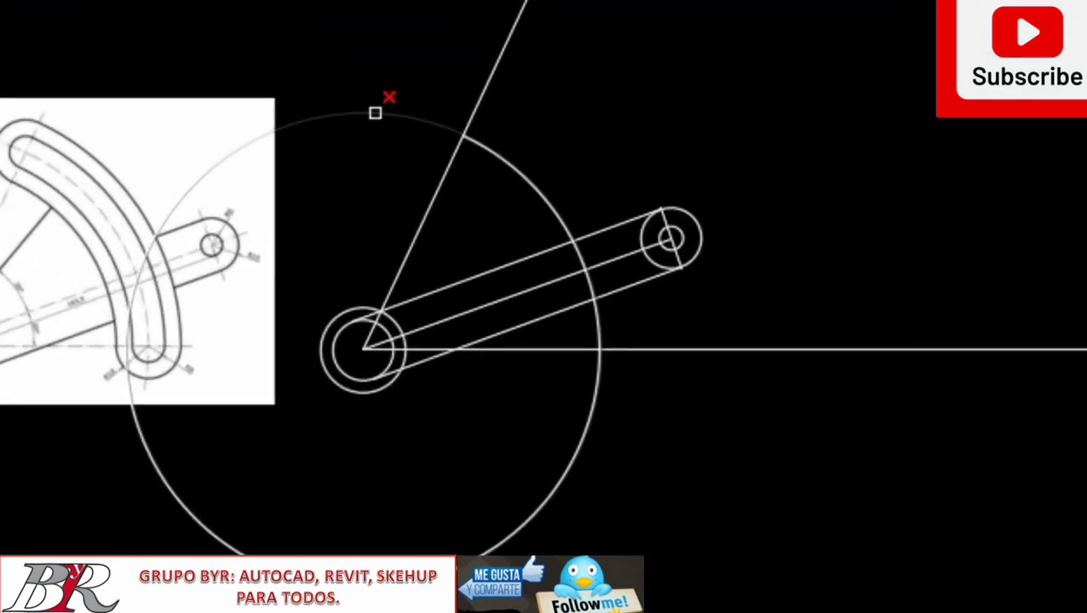
left_click(370, 113)
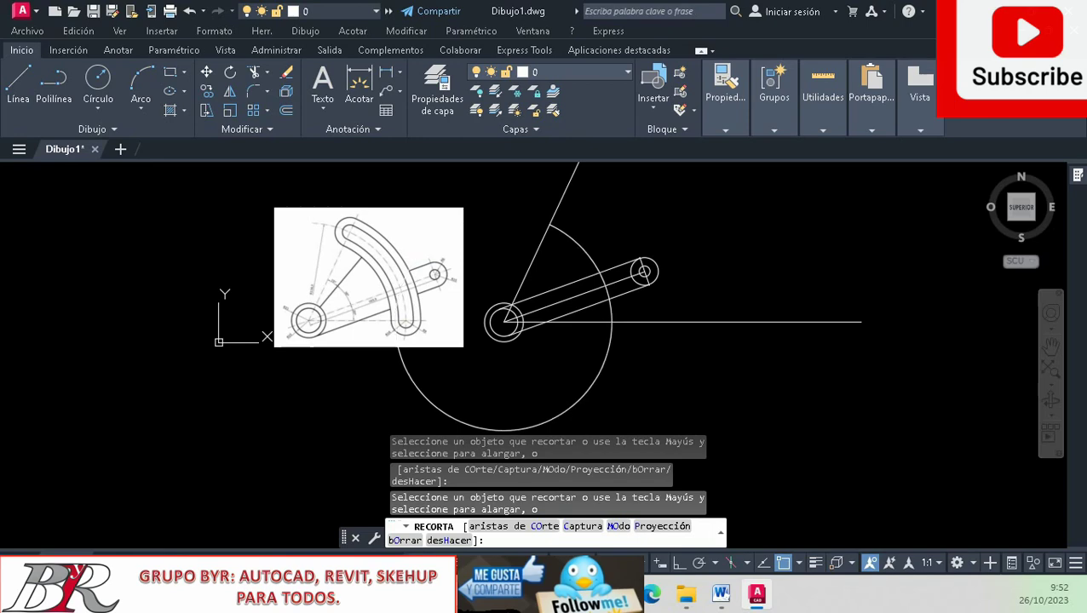
scroll(432, 245, "up", 2)
scroll(432, 247, "up", 3)
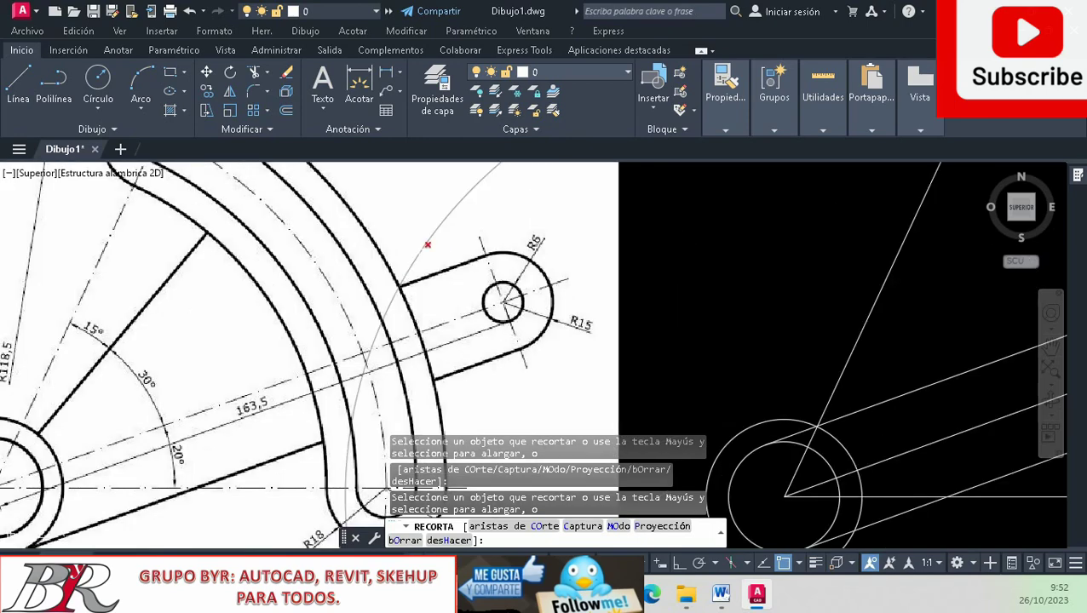
scroll(427, 244, "down", 2)
scroll(443, 272, "down", 2)
scroll(456, 303, "down", 1)
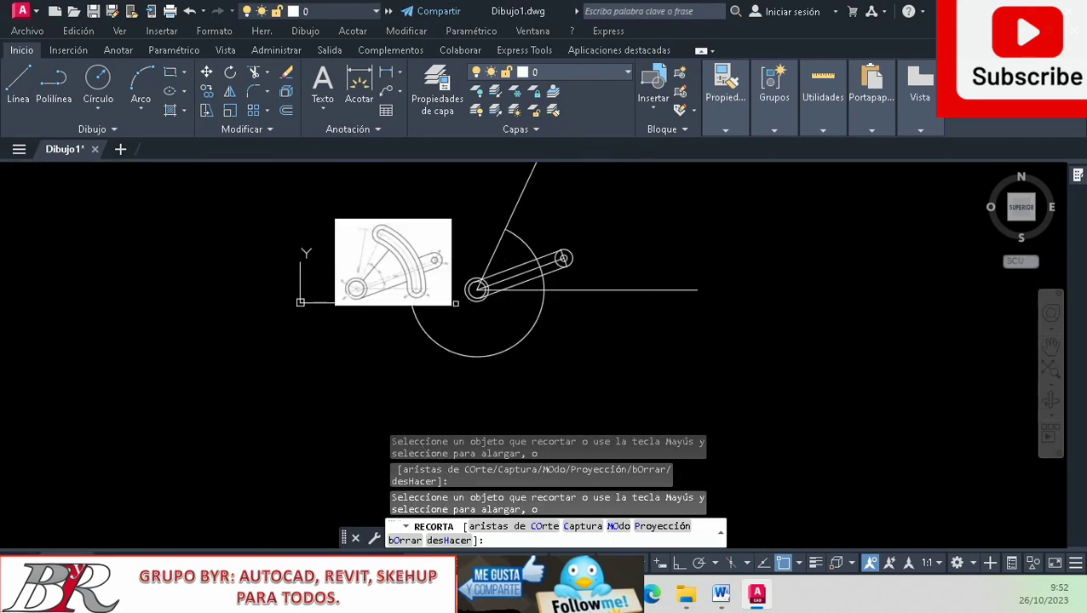
Trim the circle's lower portion and the angled line beyond the arc
left_click(440, 345)
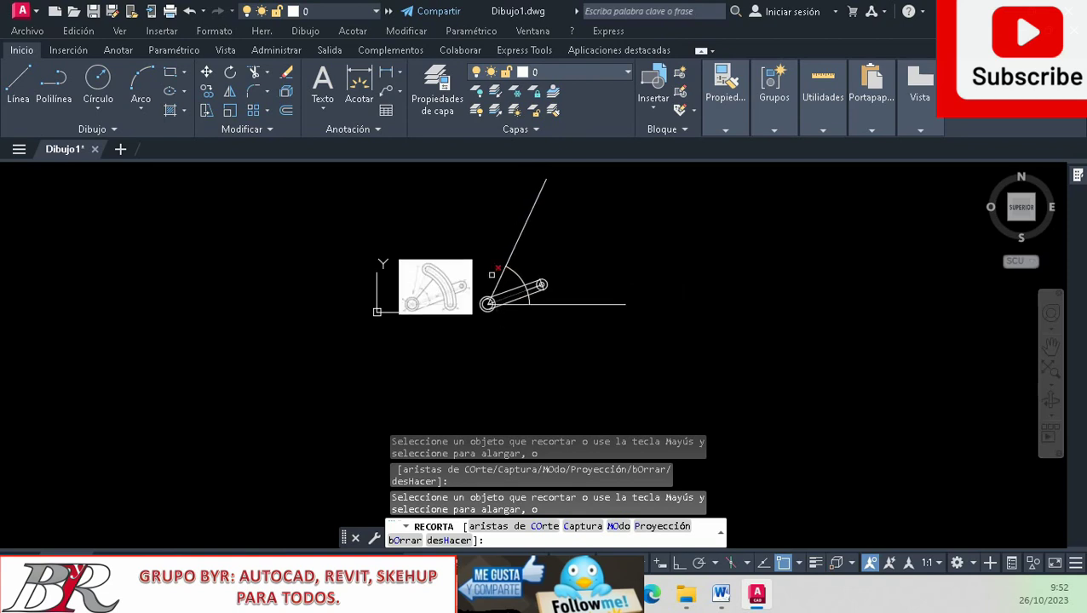
scroll(509, 223, "up", 2)
scroll(519, 234, "down", 2)
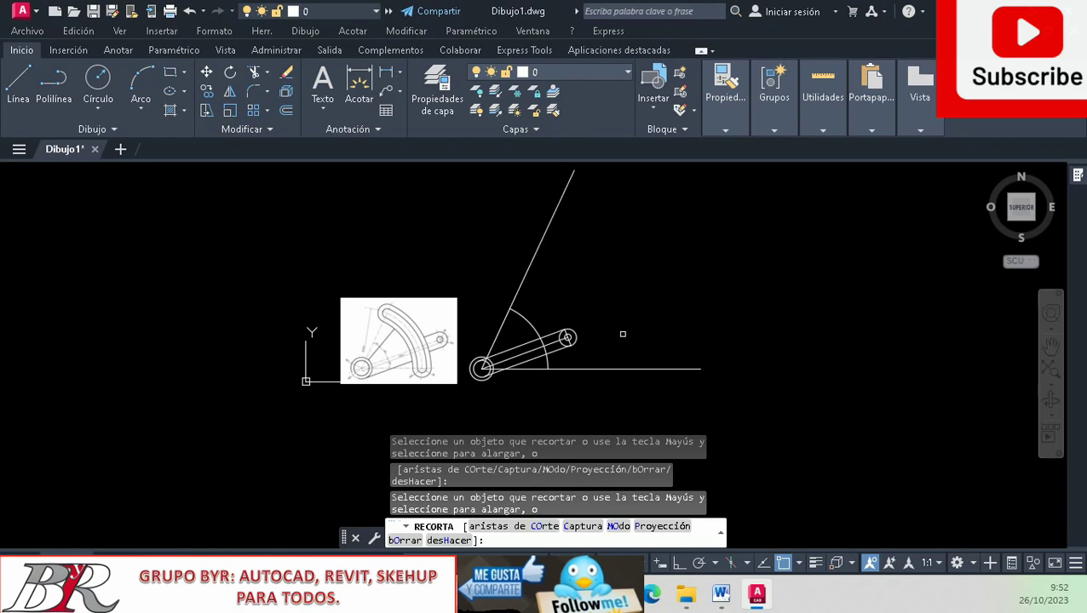
scroll(499, 358, "up", 2)
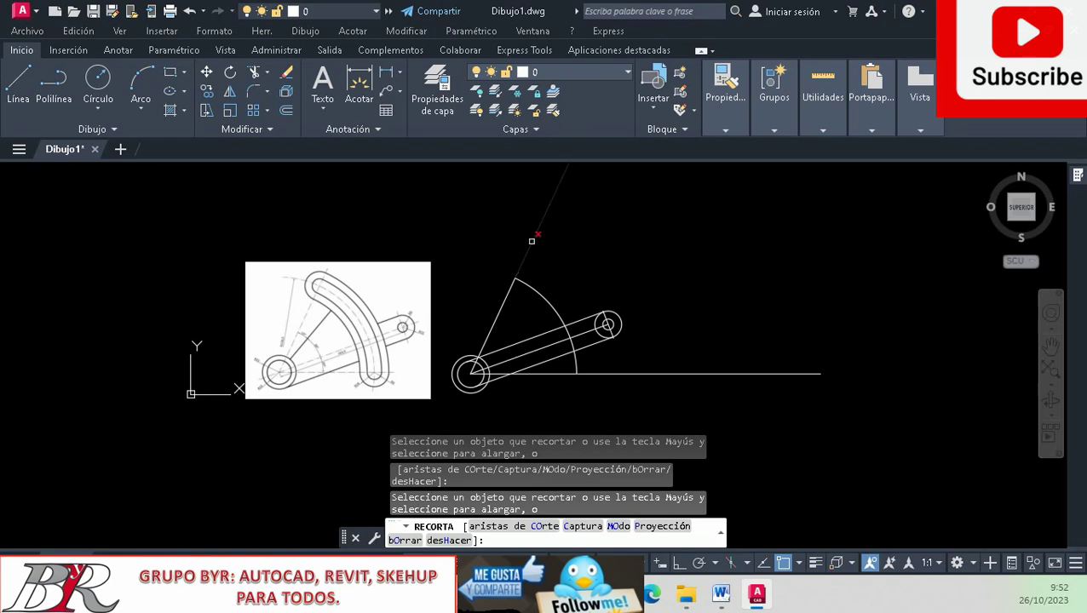
left_click(531, 241)
key("Return")
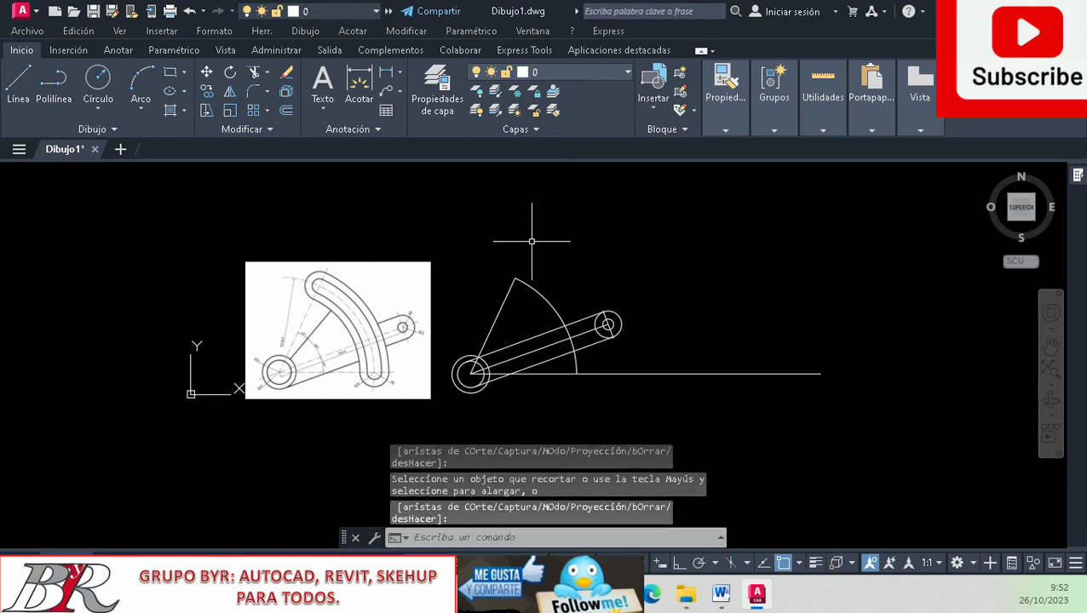
scroll(460, 312, "up", 2)
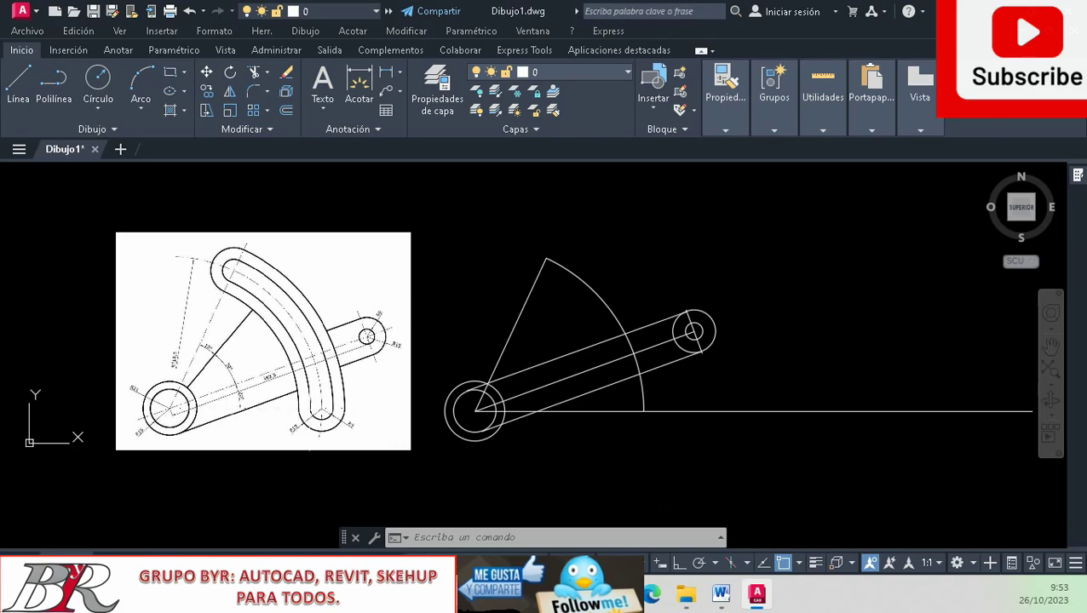
scroll(313, 413, "up", 4)
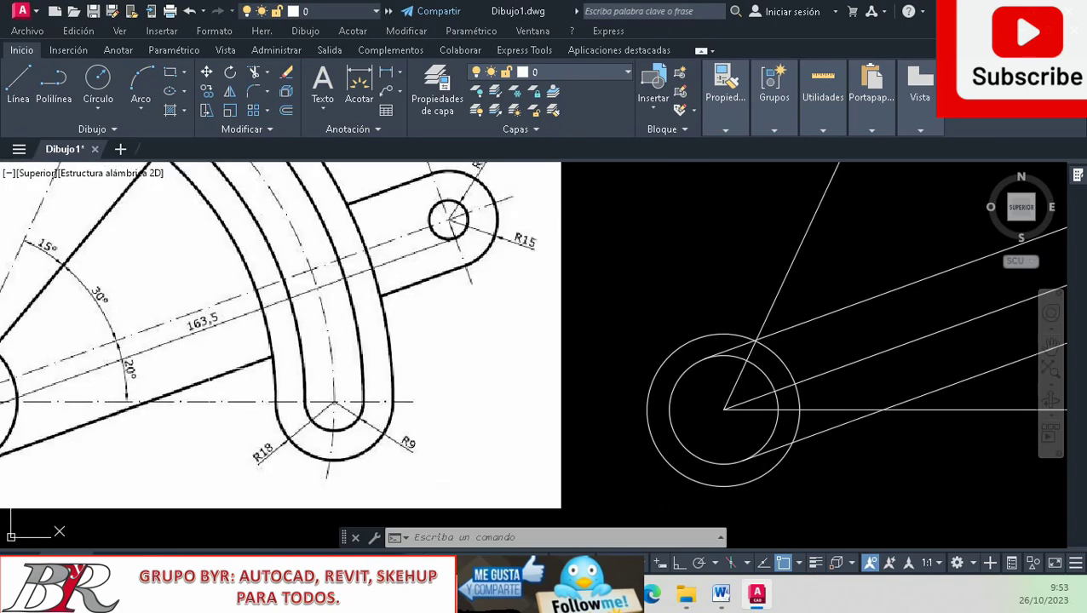
left_click(205, 367)
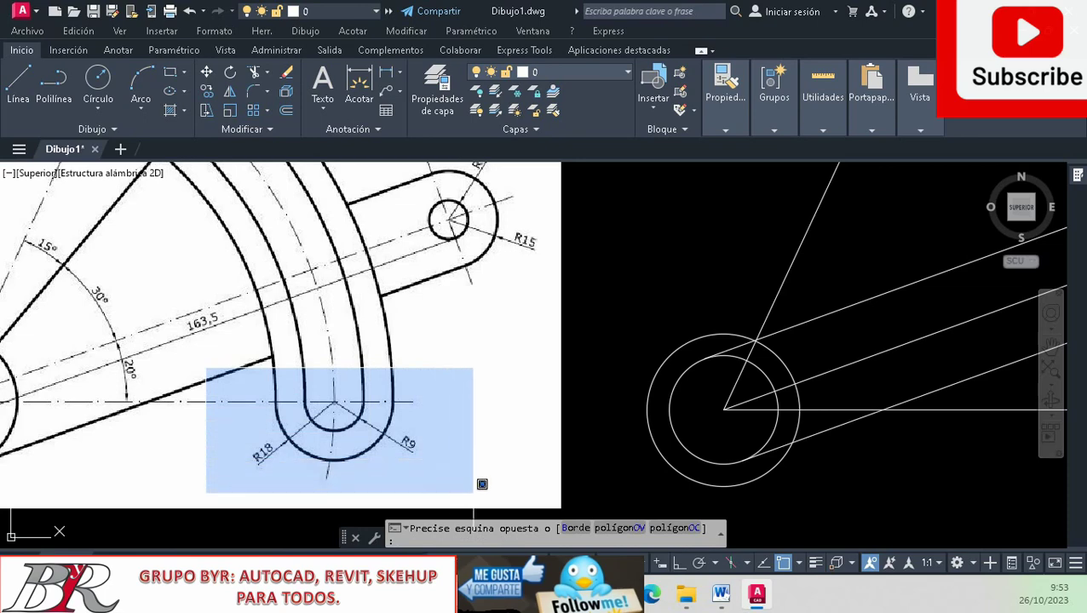
left_click(481, 483)
scroll(451, 384, "down", 3)
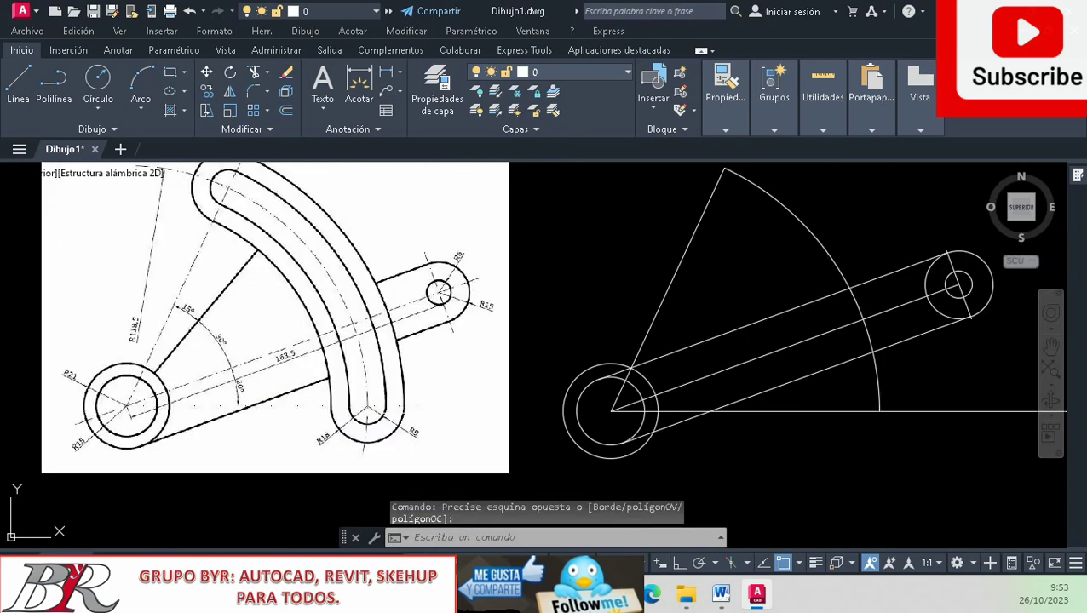
scroll(423, 383, "down", 4)
scroll(641, 406, "up", 2)
scroll(529, 409, "up", 2)
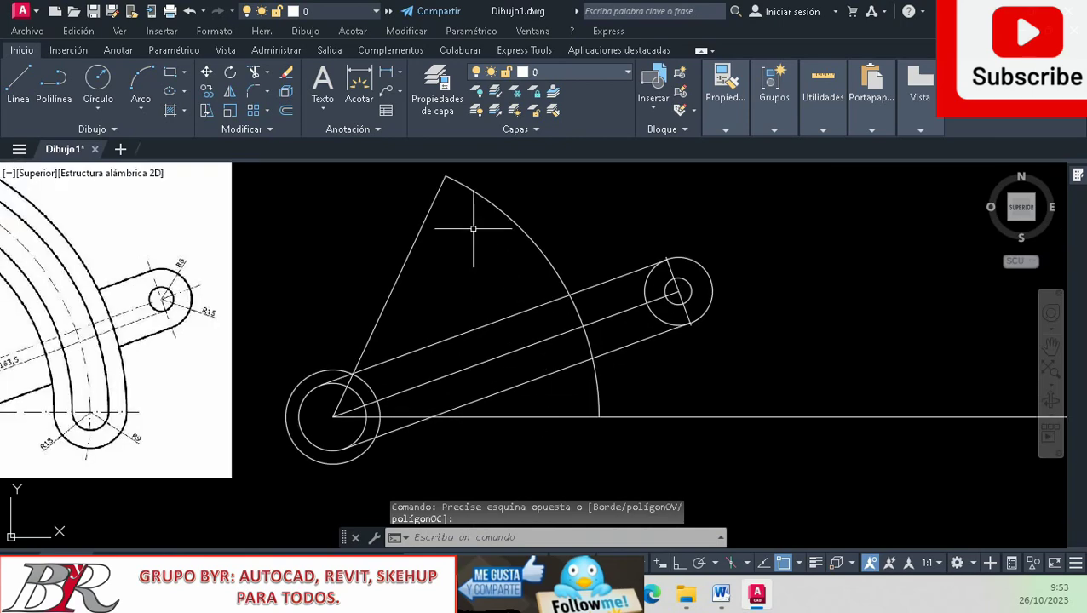
scroll(587, 364, "down", 2)
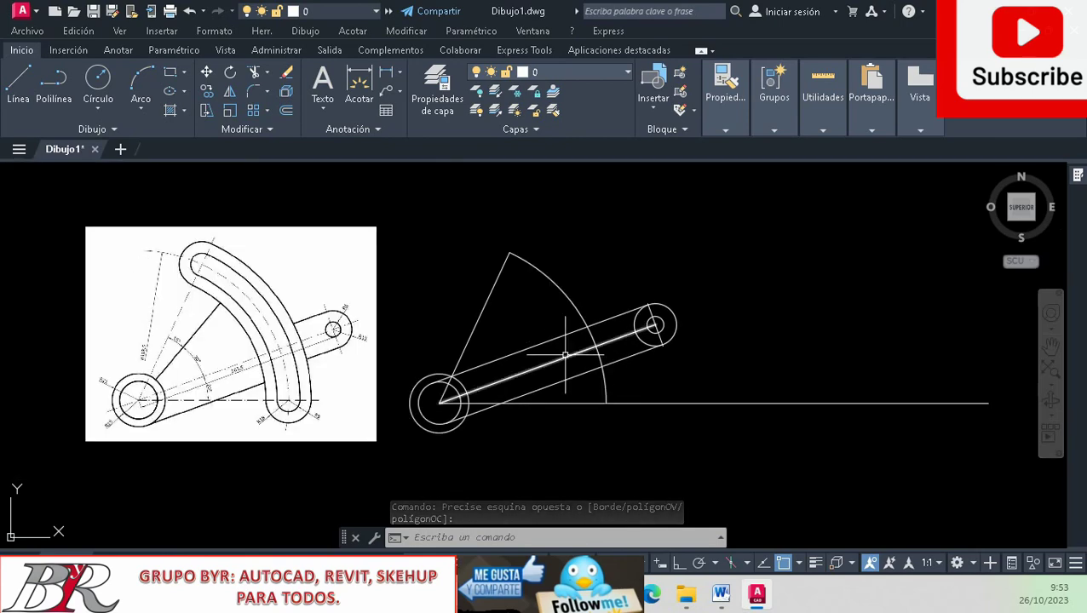
scroll(565, 354, "up", 2)
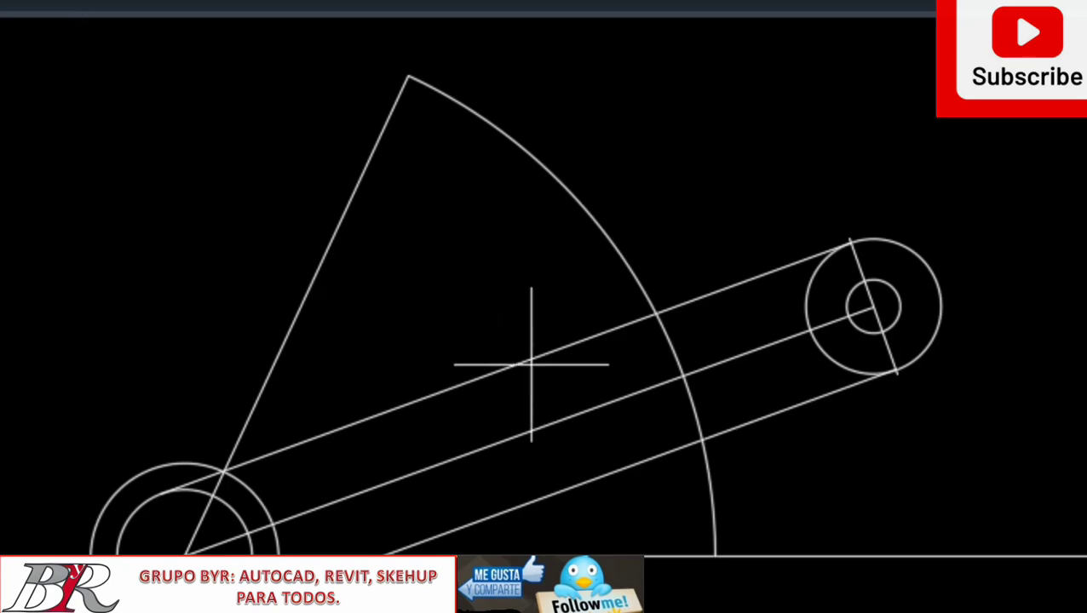
Draw a radius-9 circle and a concentric radius-18 circle at the arc's lower endpoint
left_click(702, 540)
type("9")
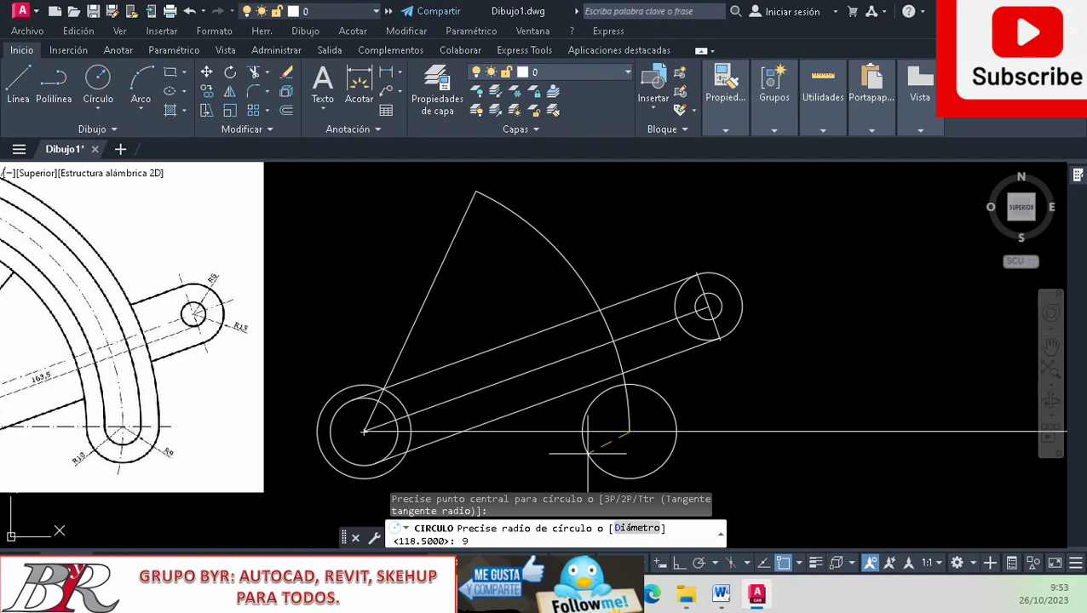
key("Return")
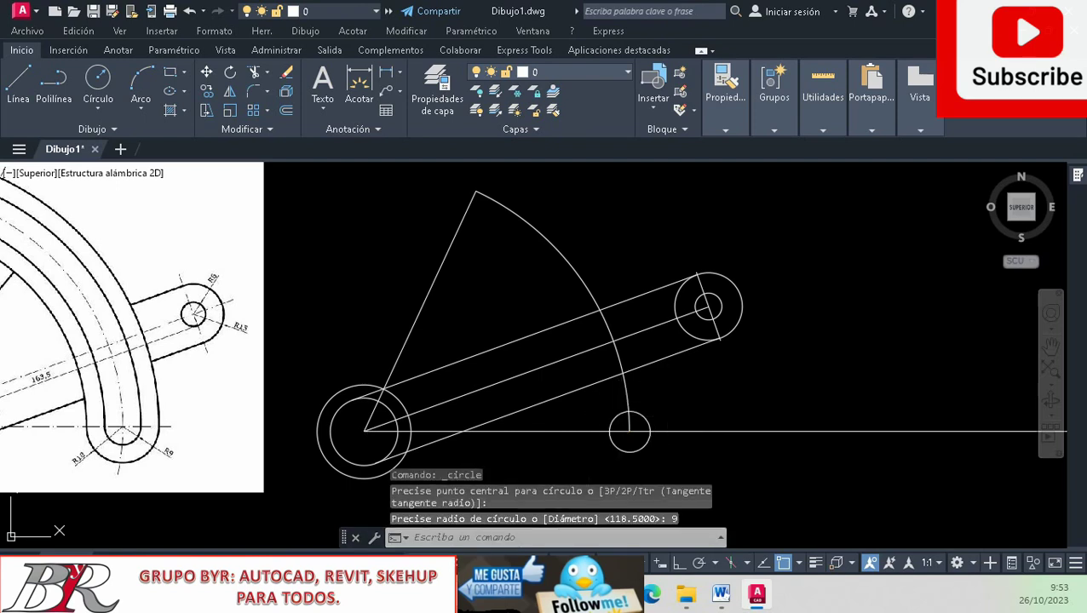
key("Return")
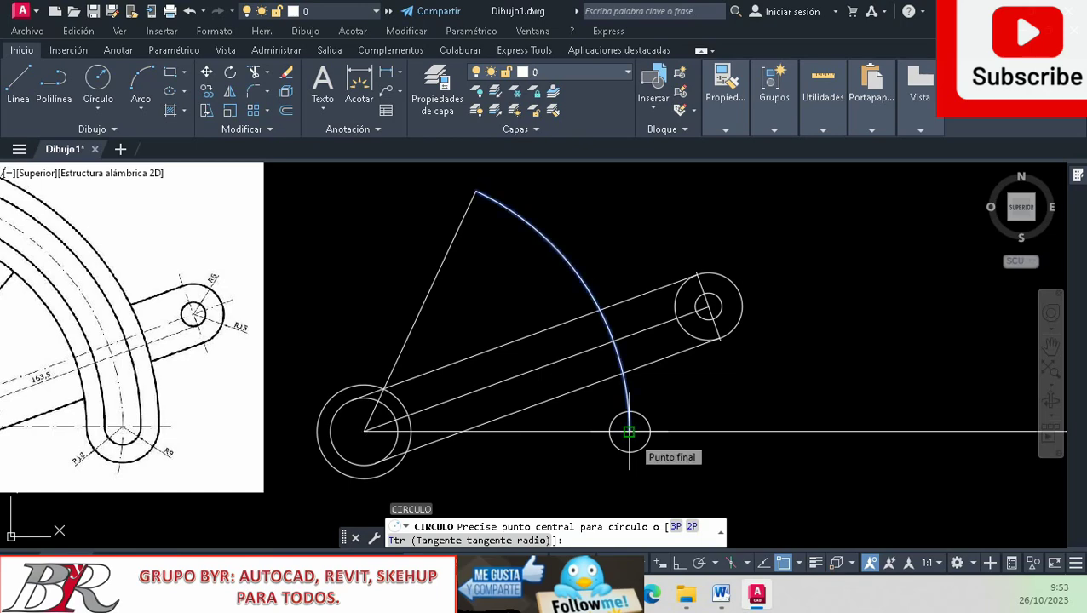
left_click(628, 432)
type("18")
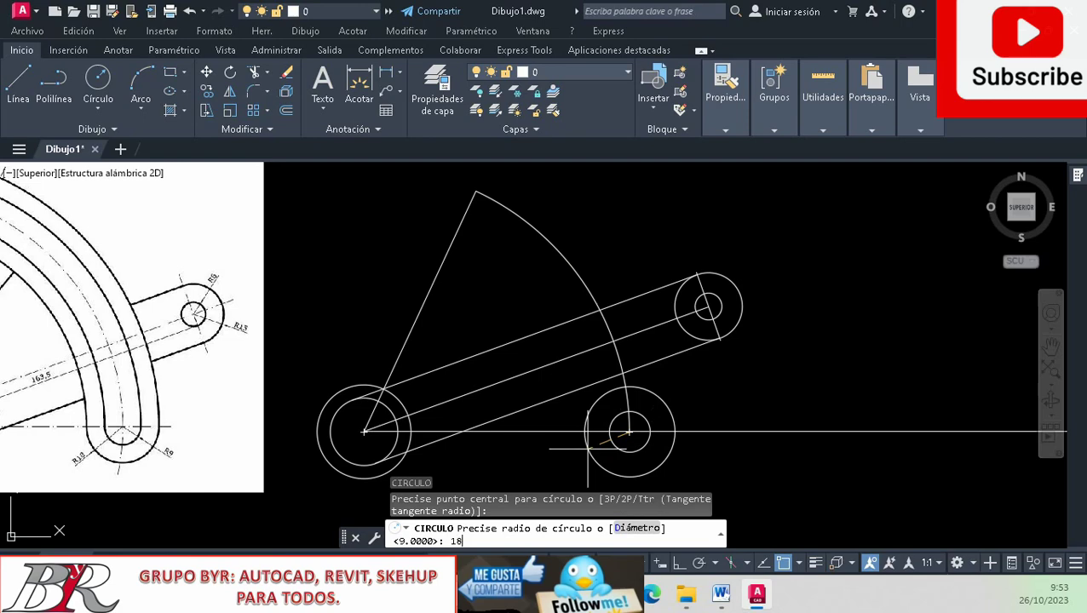
key("Return")
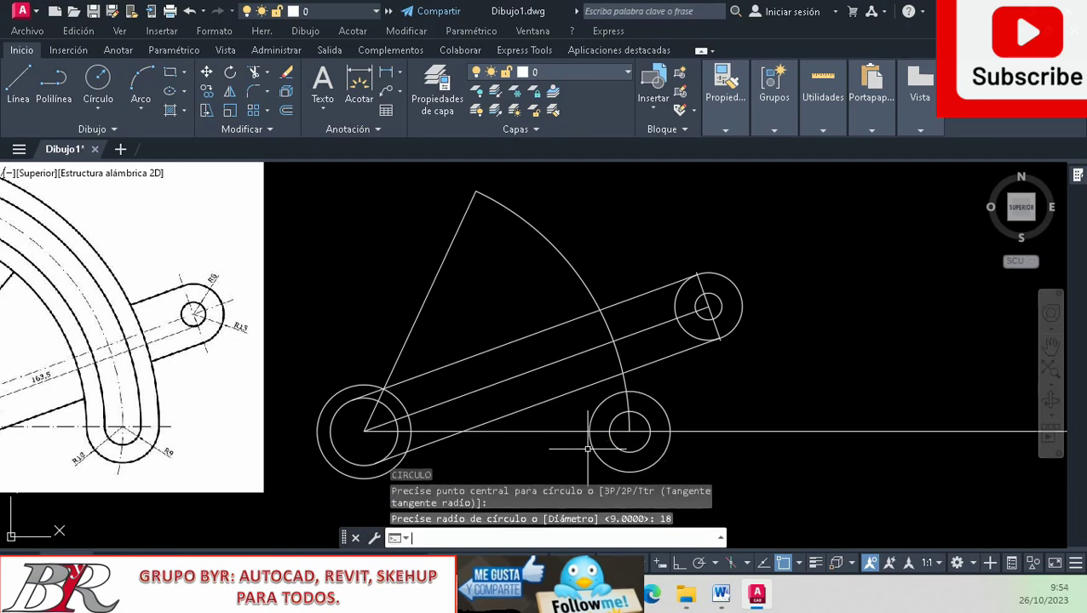
scroll(626, 384, "down", 3)
scroll(643, 407, "up", 2)
scroll(639, 358, "up", 4)
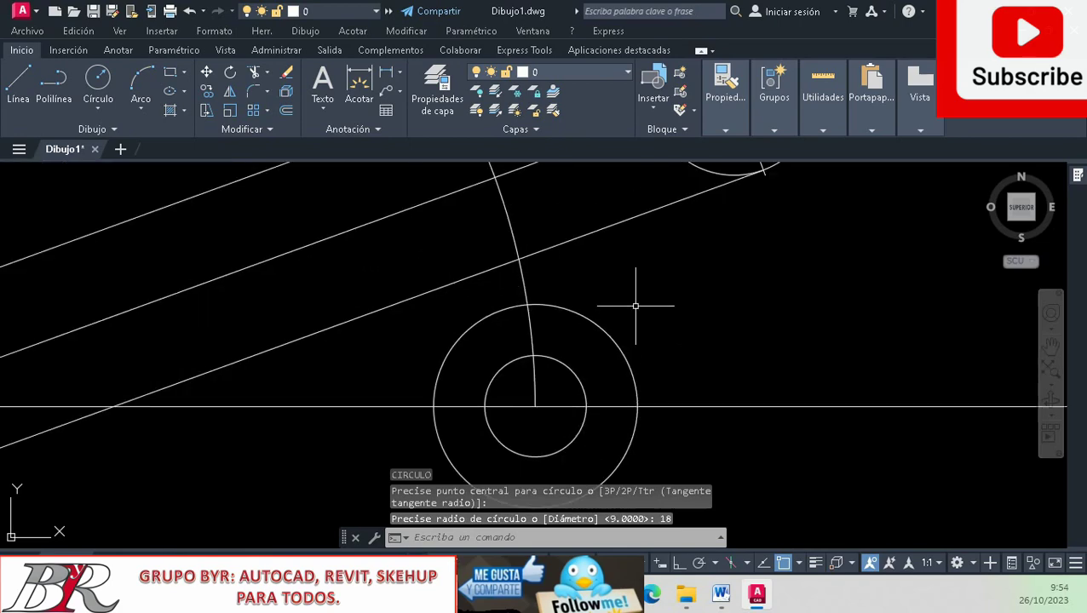
scroll(636, 305, "down", 3)
scroll(635, 306, "up", 2)
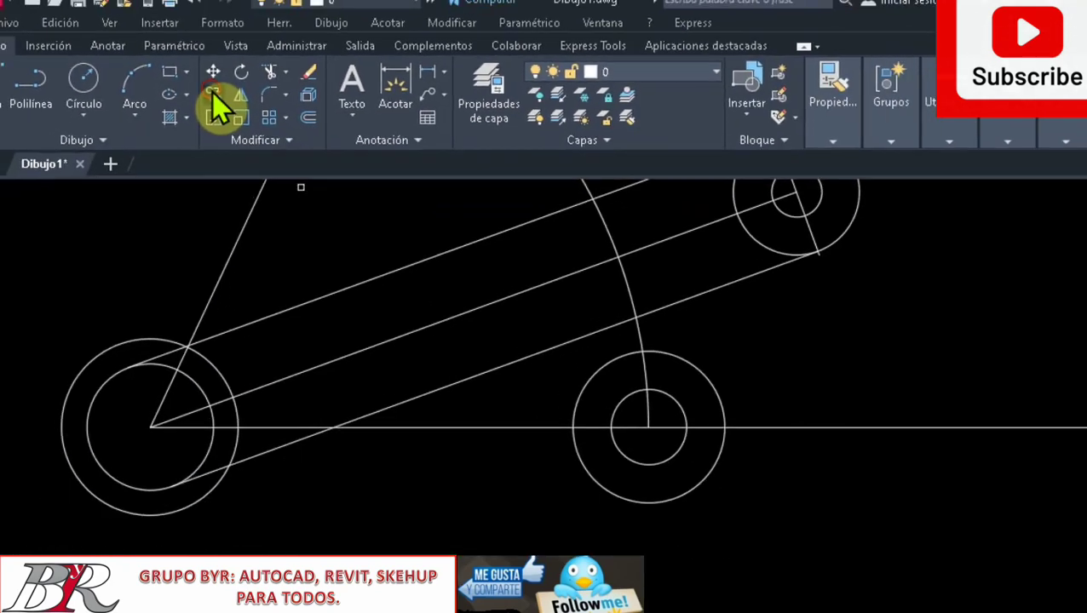
Start copying and begin a selection window around the lower-right circles
left_click(211, 92)
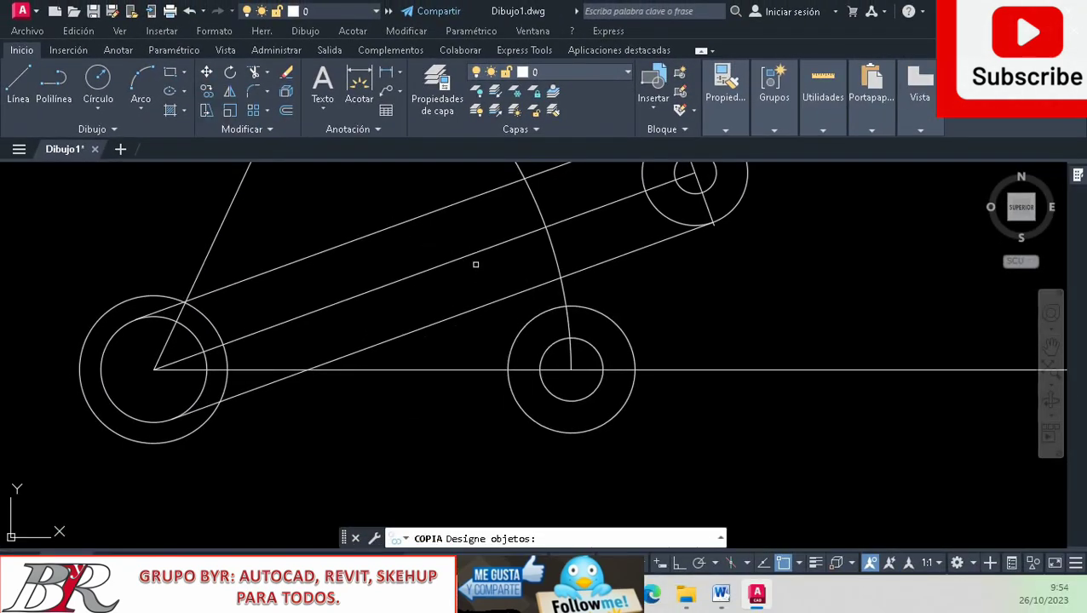
scroll(481, 296, "down", 5)
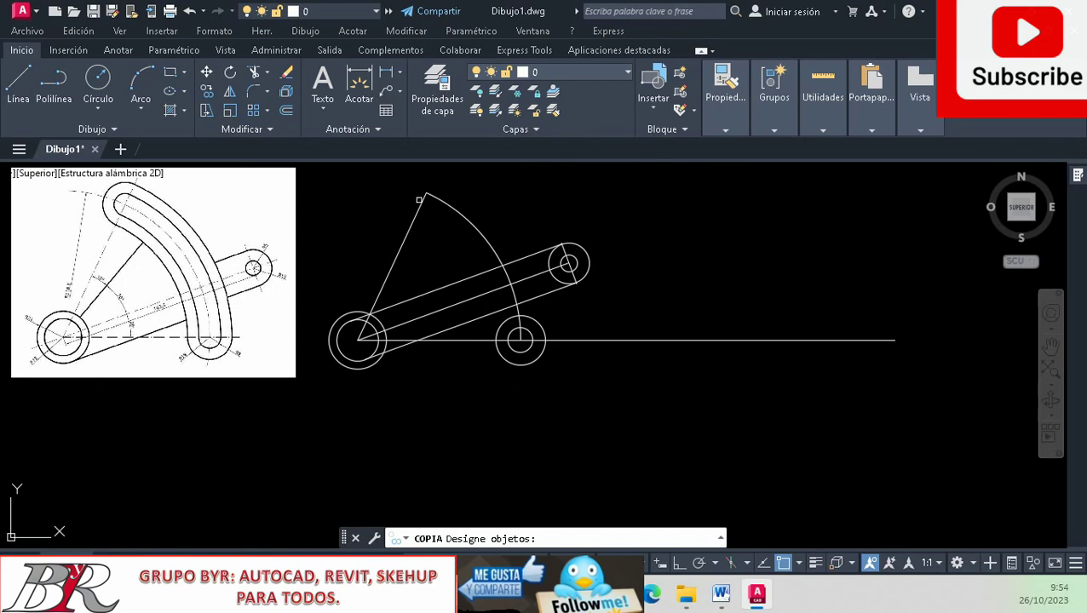
scroll(503, 327, "up", 5)
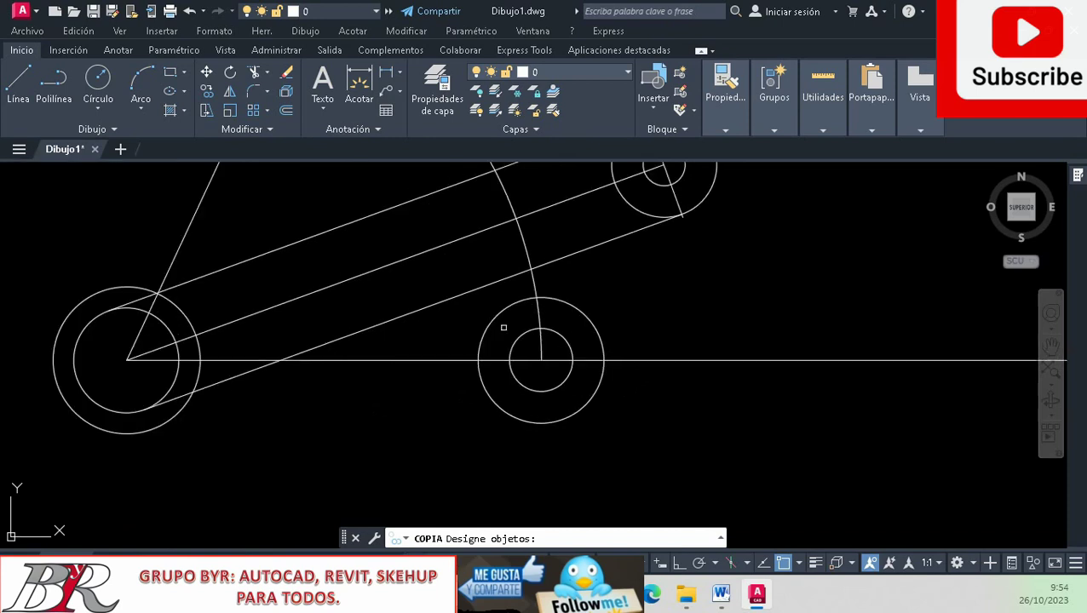
scroll(504, 327, "up", 2)
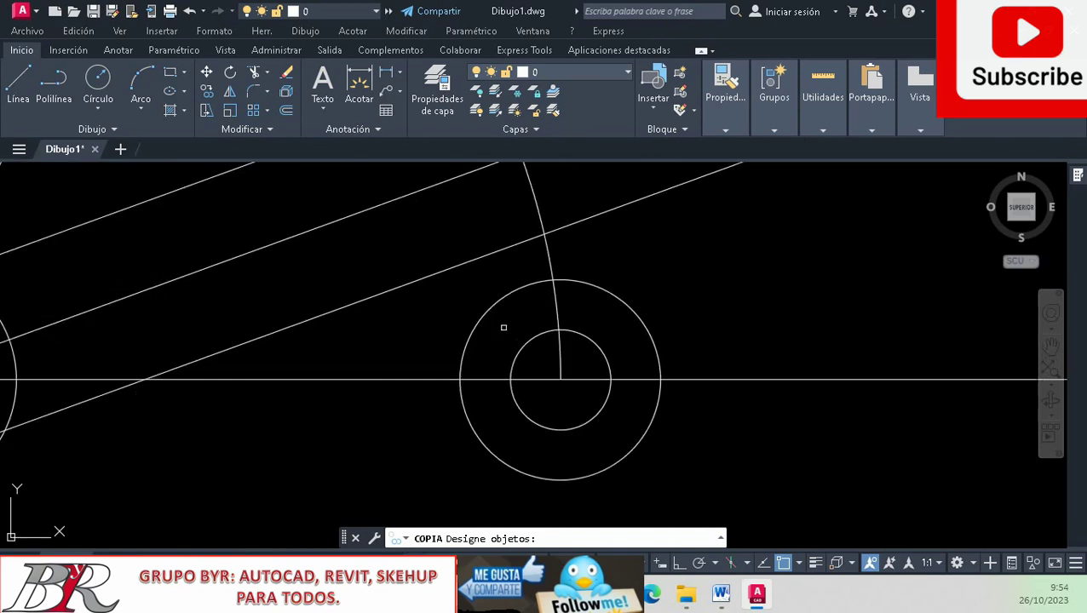
left_click(399, 232)
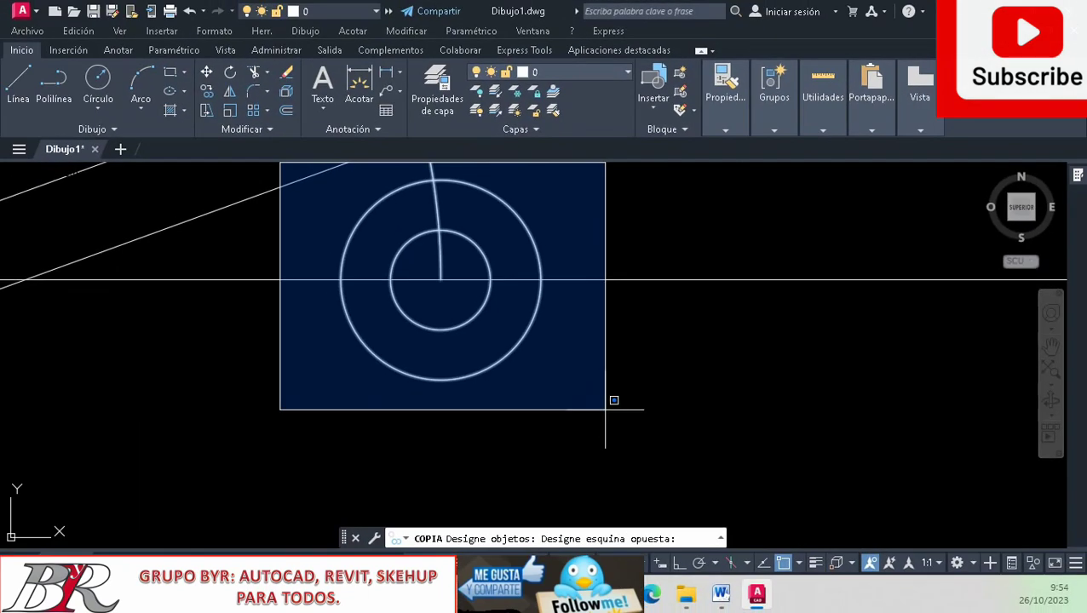
scroll(613, 400, "down", 2)
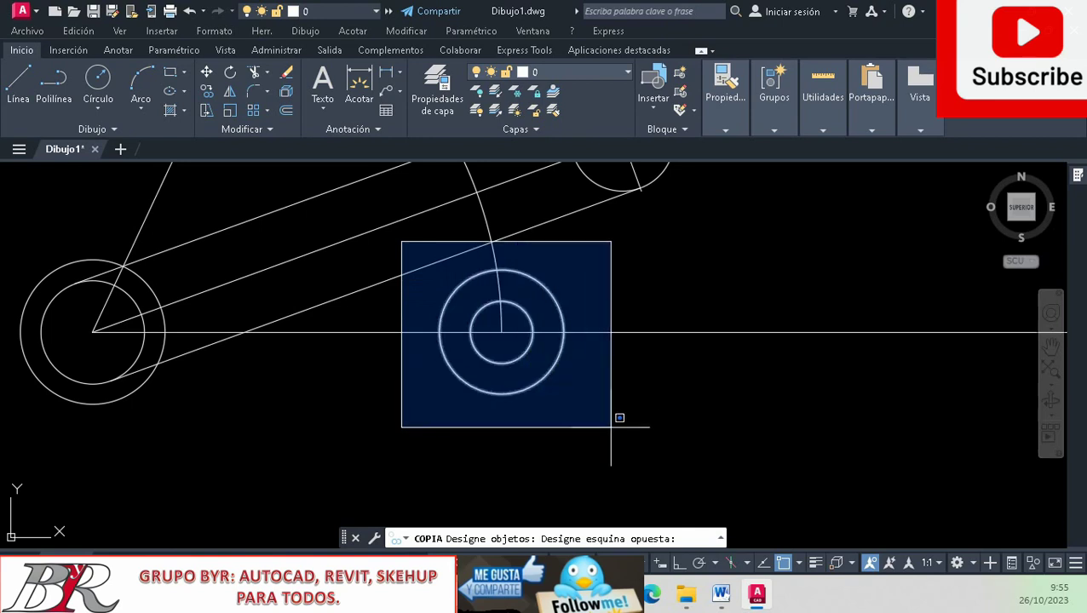
scroll(582, 390, "up", 2)
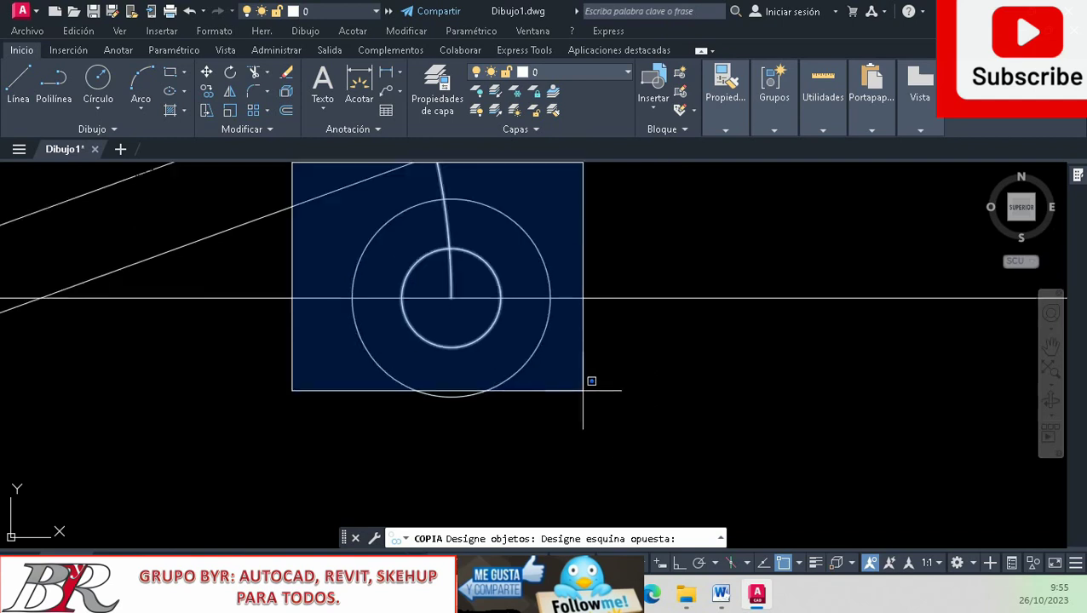
scroll(584, 391, "down", 2)
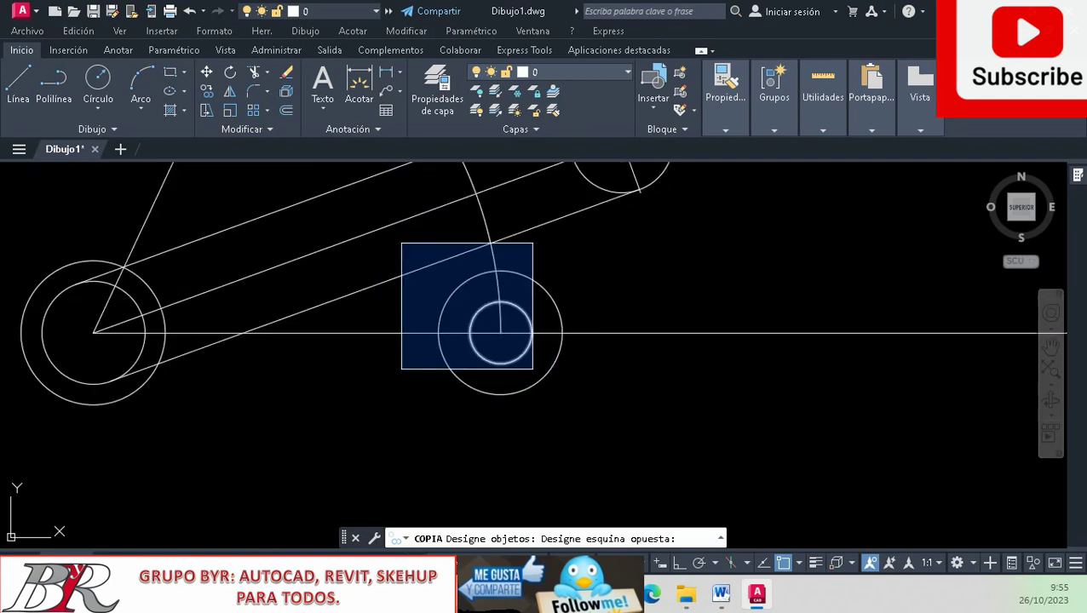
scroll(588, 396, "up", 2)
scroll(653, 438, "down", 2)
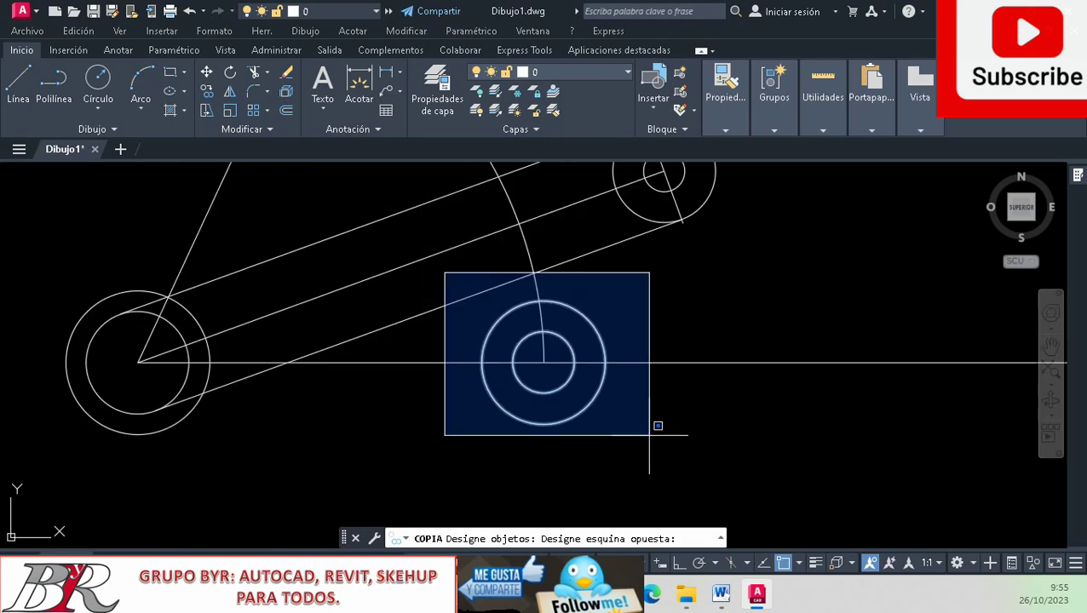
scroll(655, 427, "up", 4)
scroll(639, 417, "down", 4)
scroll(604, 406, "up", 4)
scroll(599, 403, "down", 2)
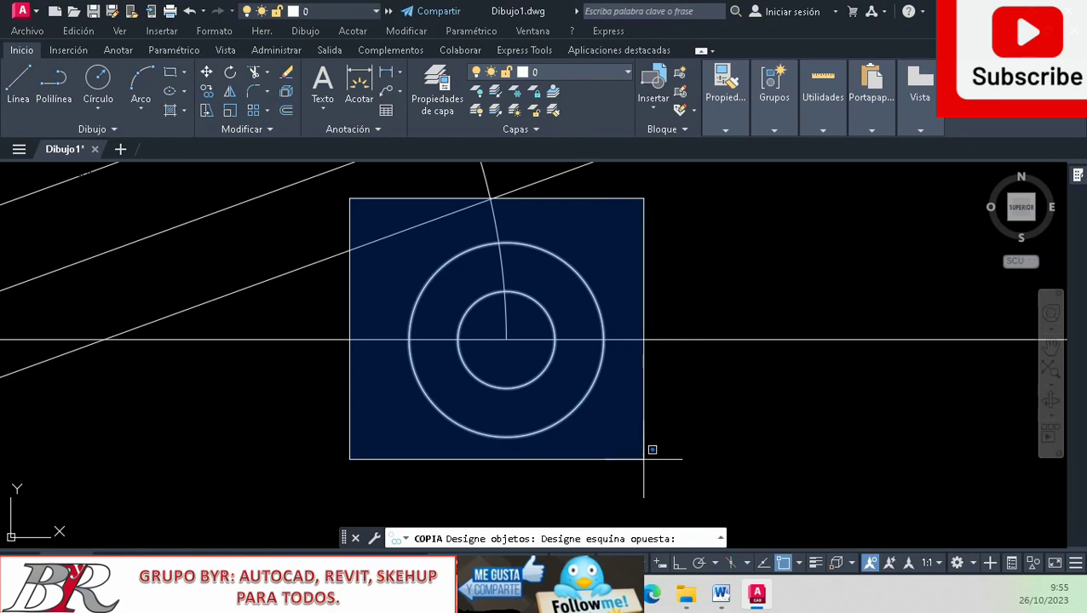
scroll(640, 449, "up", 4)
scroll(635, 443, "down", 6)
scroll(634, 444, "up", 2)
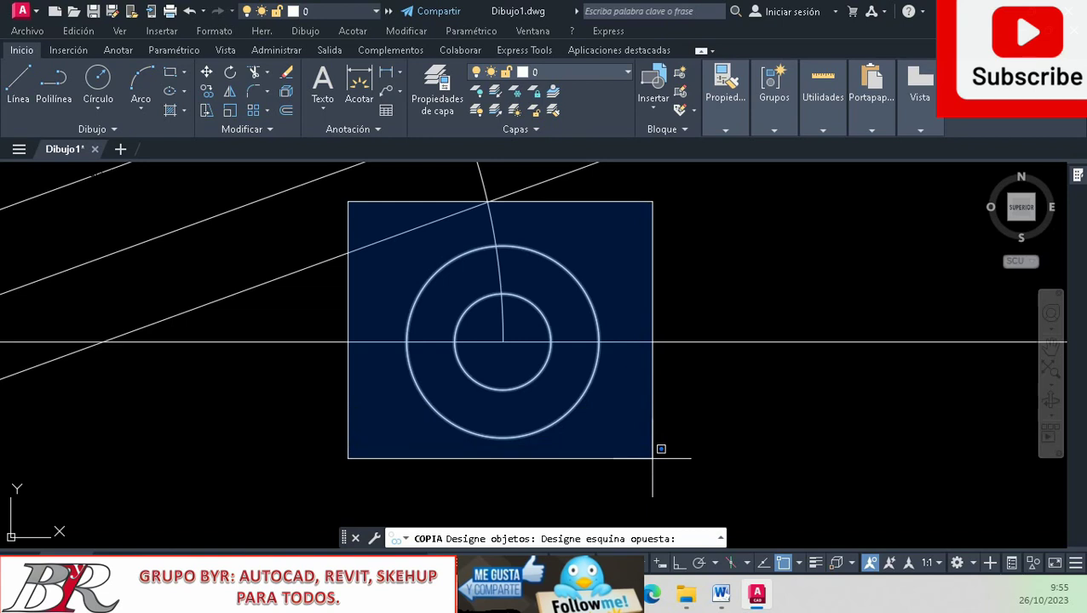
scroll(660, 449, "down", 2)
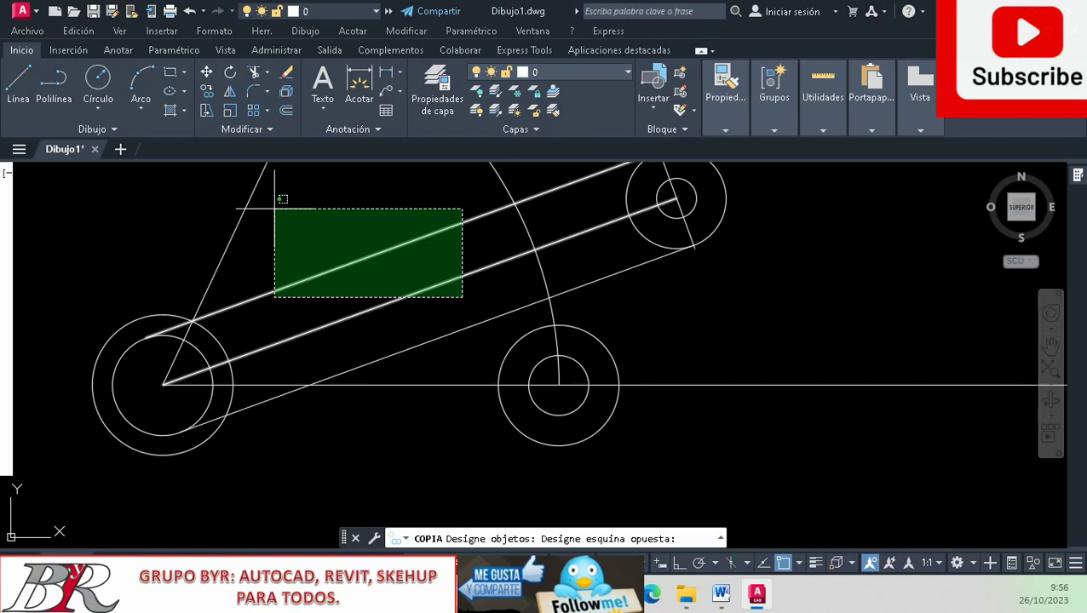
scroll(283, 199, "down", 4)
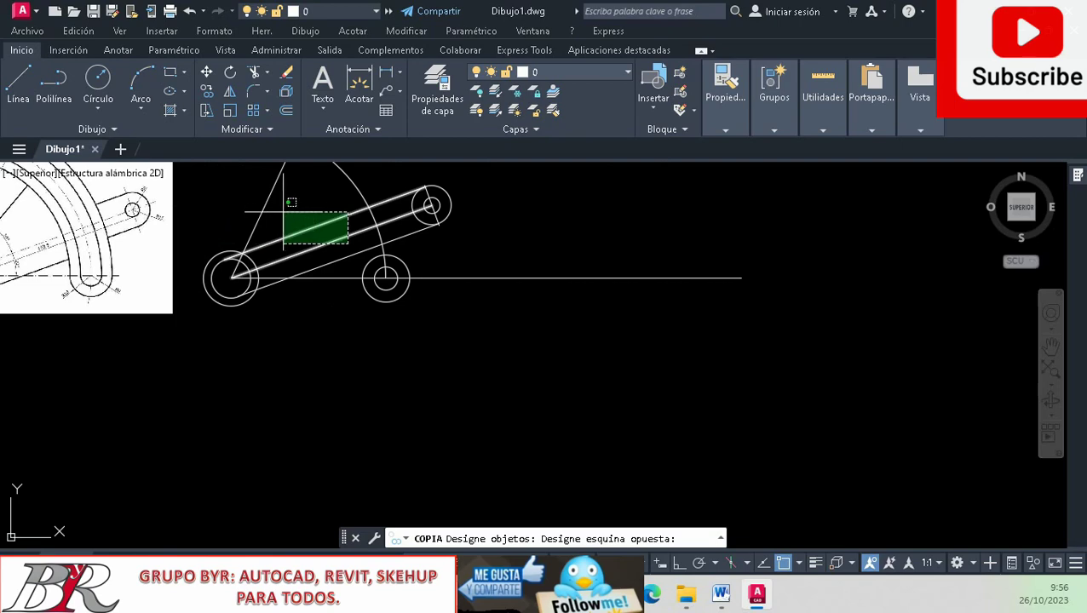
scroll(290, 212, "up", 1)
scroll(289, 212, "up", 2)
scroll(287, 214, "up", 2)
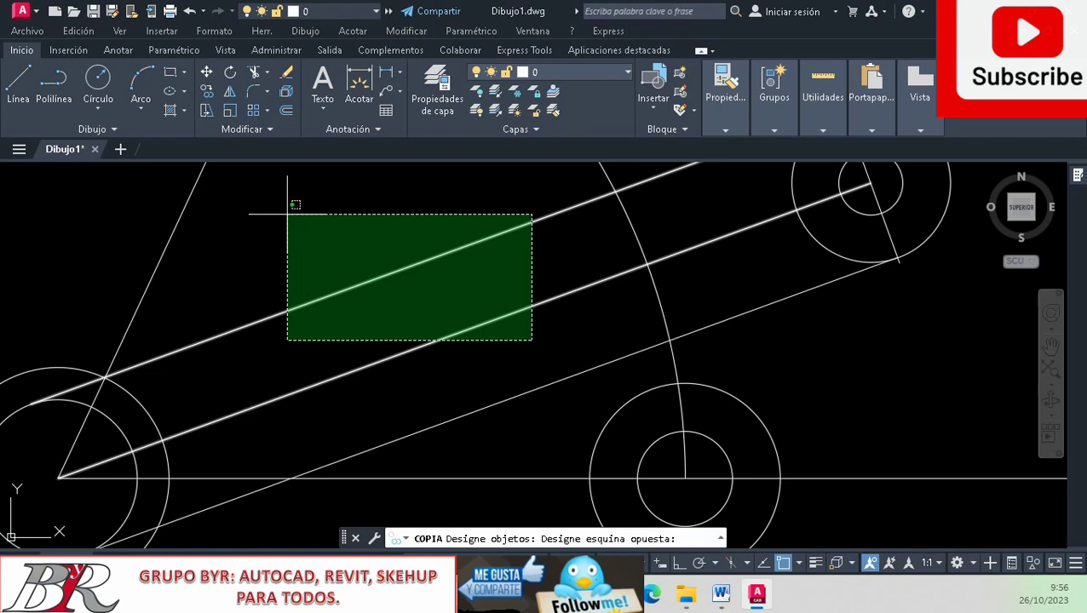
scroll(287, 214, "down", 2)
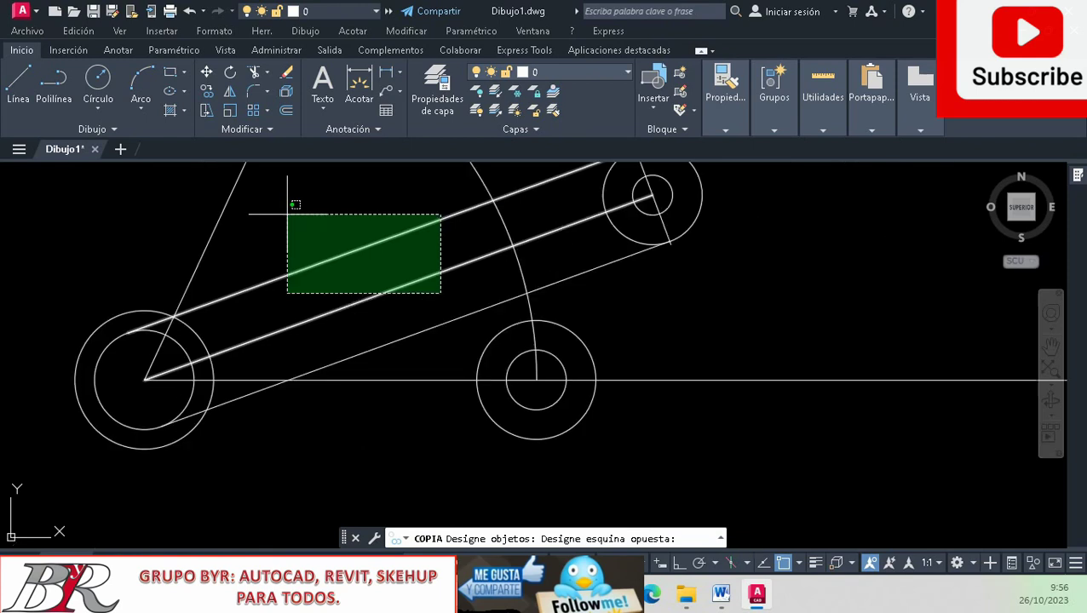
scroll(287, 214, "down", 2)
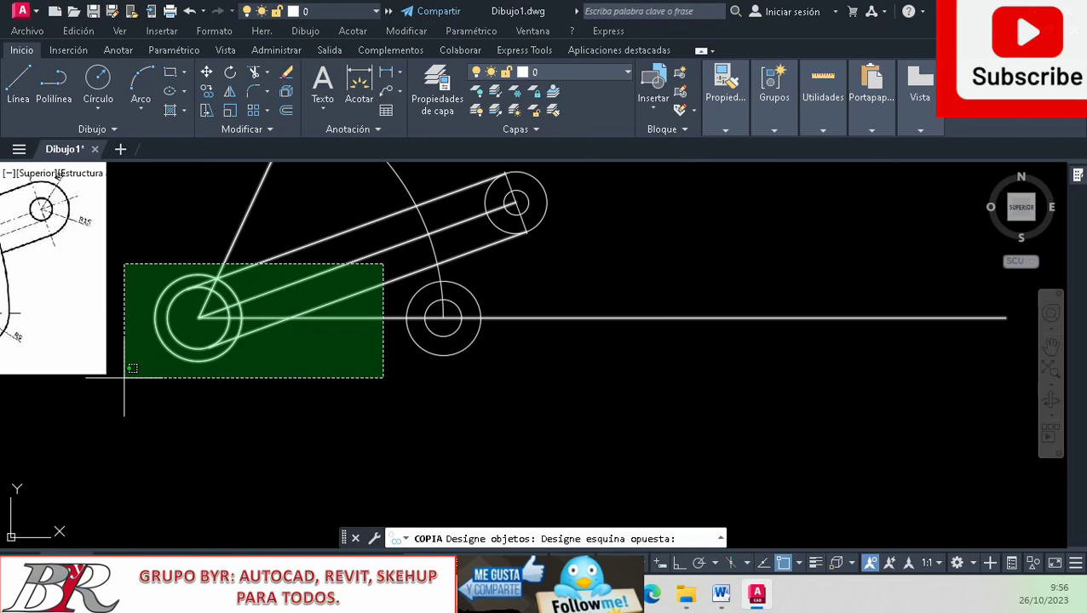
scroll(125, 375, "up", 2)
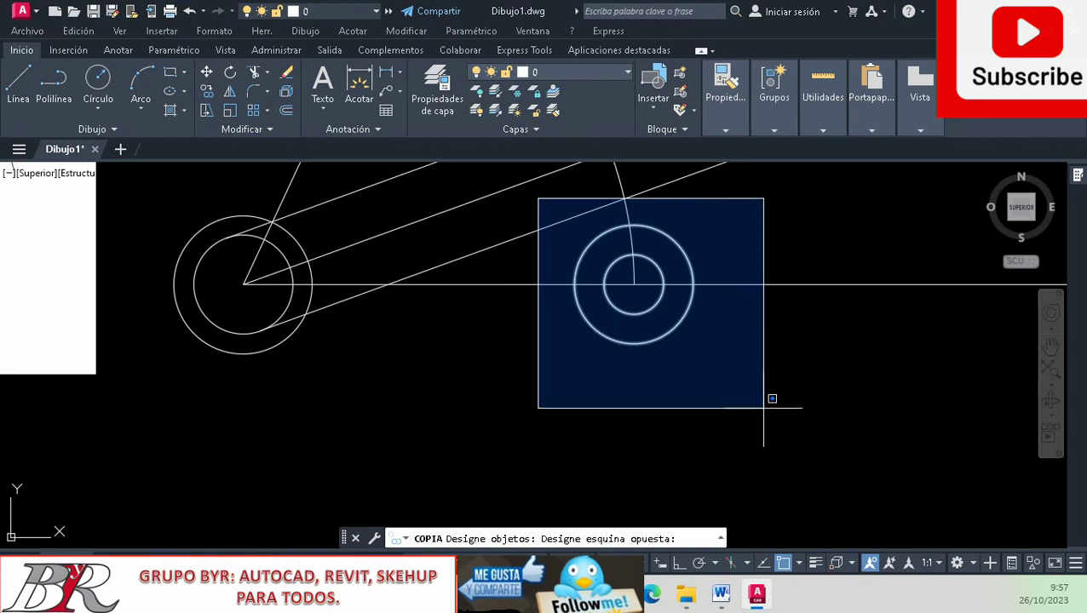
Select the two concentric circles at the arc's lower end as the objects to copy
left_click(763, 409)
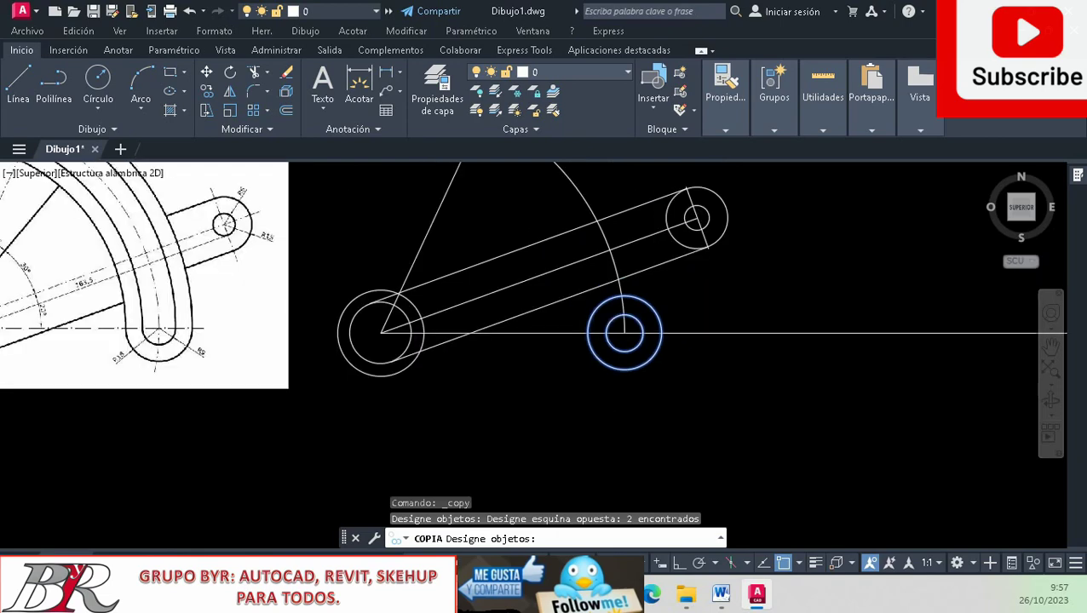
scroll(610, 412, "down", 4)
scroll(557, 324, "up", 2)
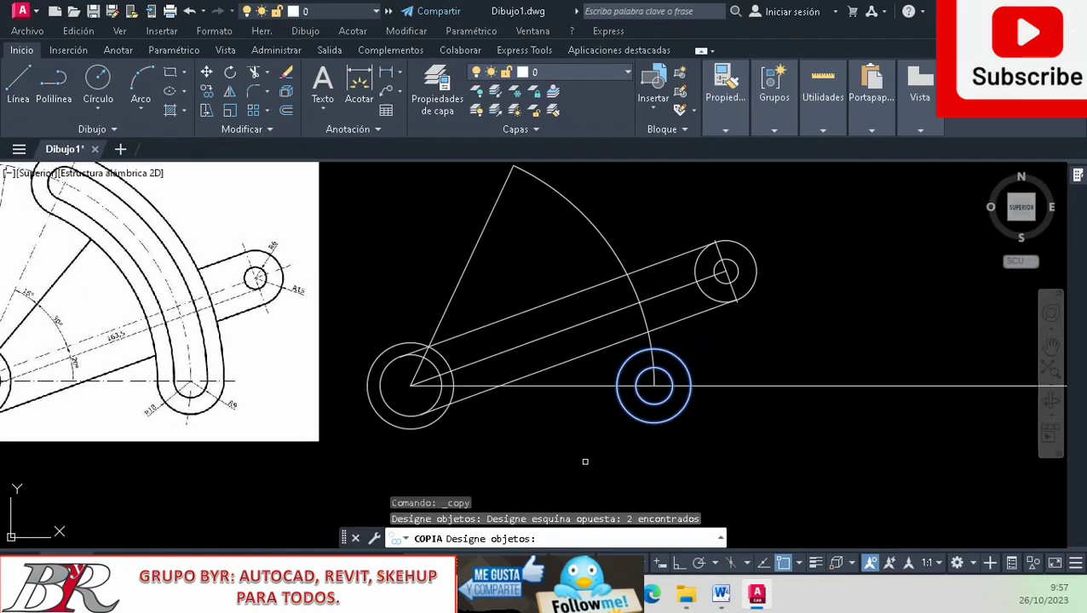
key("Return")
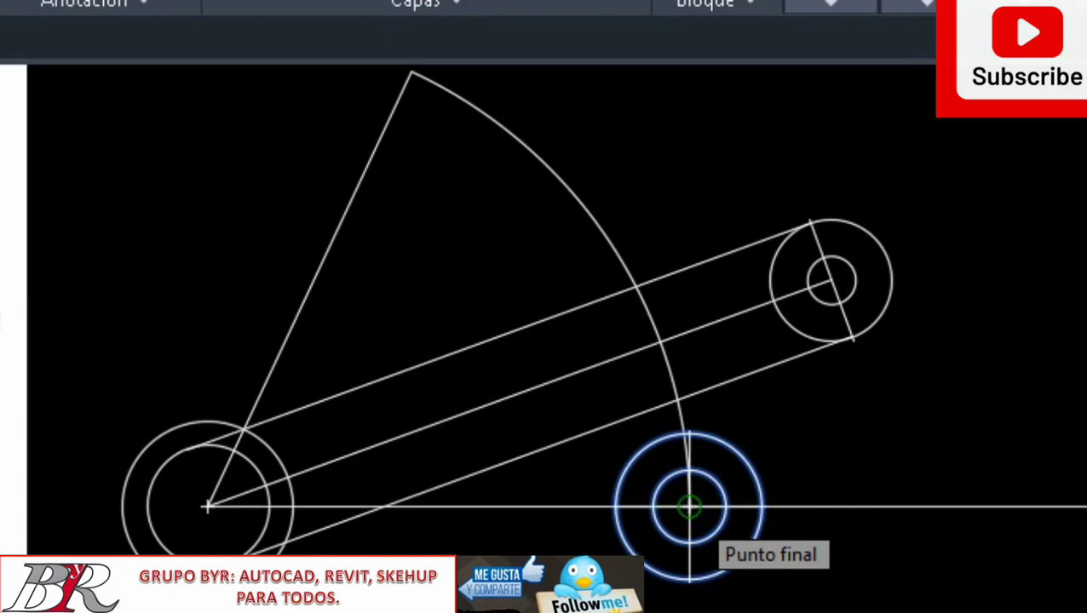
Copy the concentric circle pair from its shared centre to the triangle's top apex
left_click(689, 507)
scroll(689, 508, "down", 2)
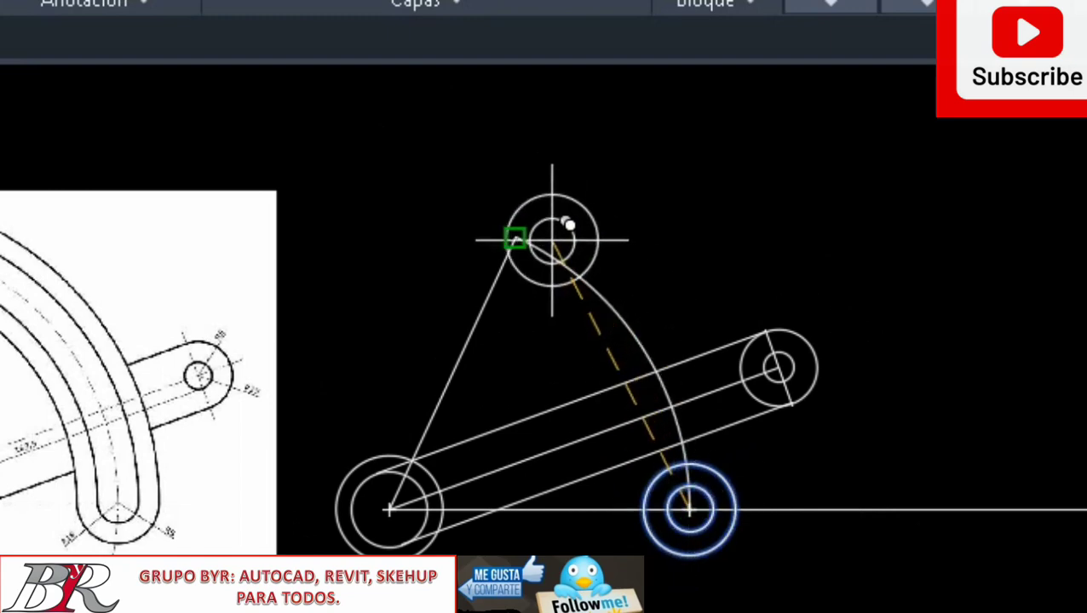
left_click(515, 238)
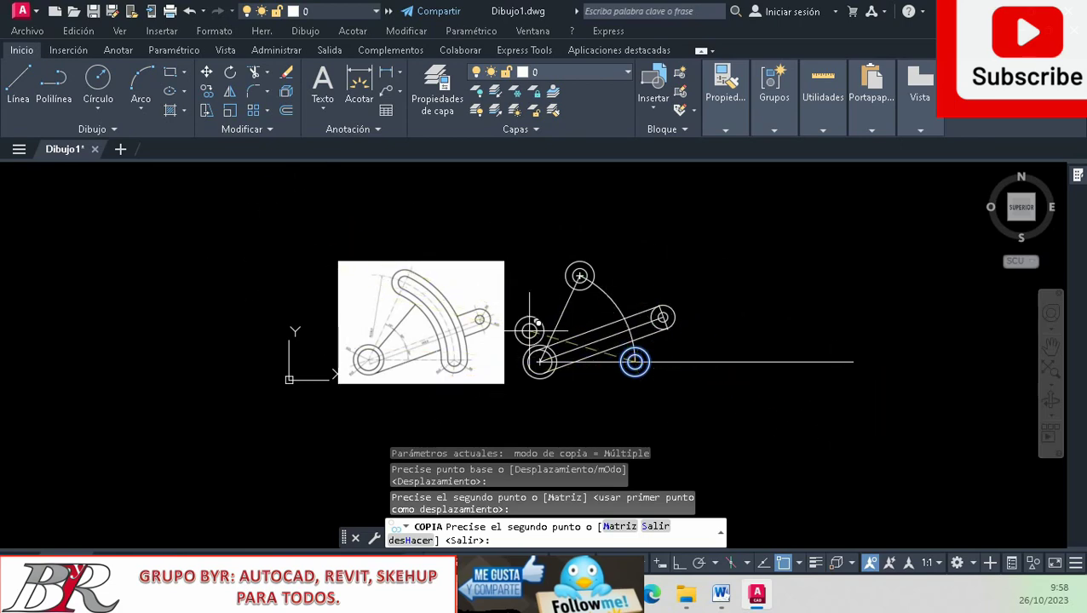
scroll(635, 273, "up", 2)
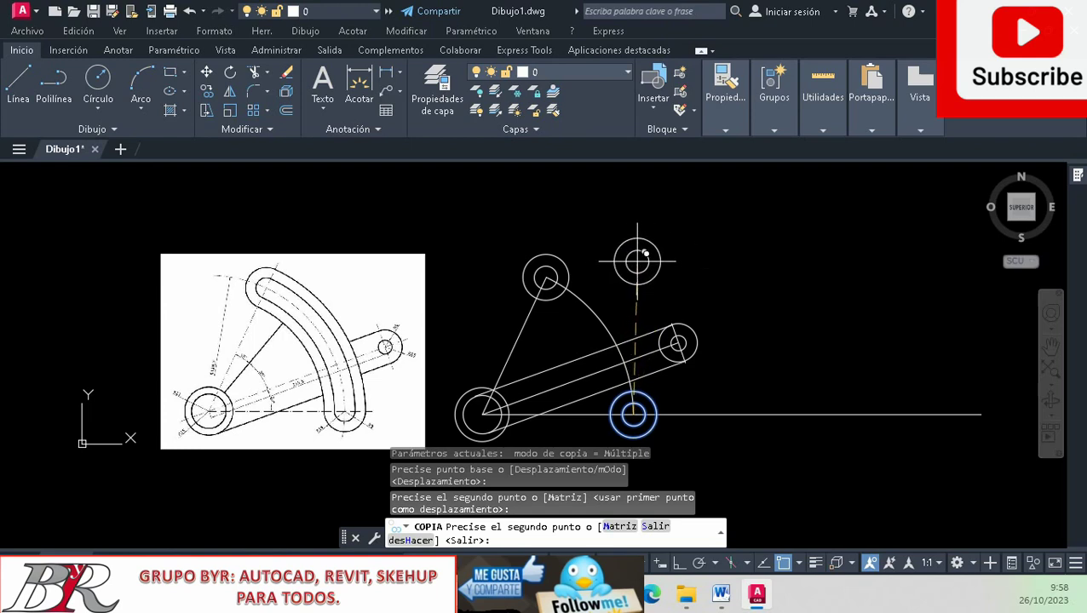
key("Return")
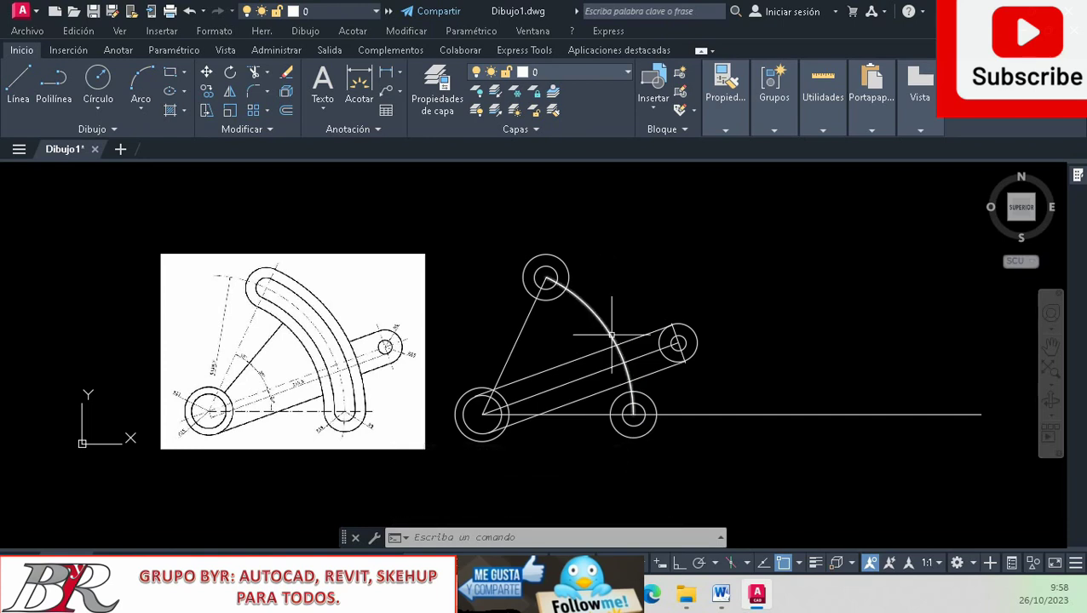
scroll(552, 349, "up", 1)
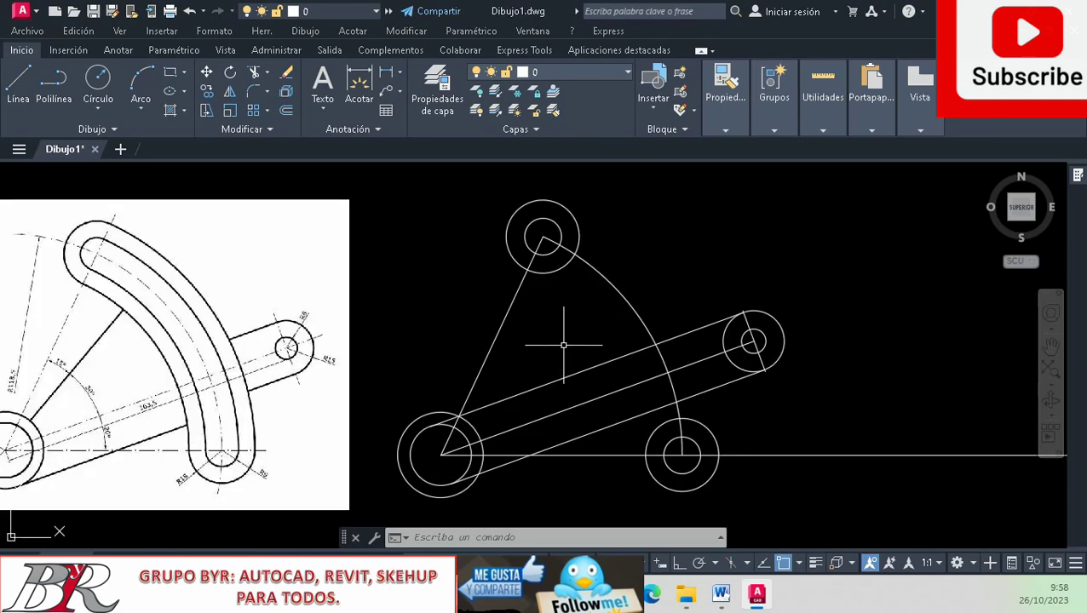
scroll(562, 340, "down", 2)
scroll(575, 374, "up", 2)
scroll(570, 338, "up", 1)
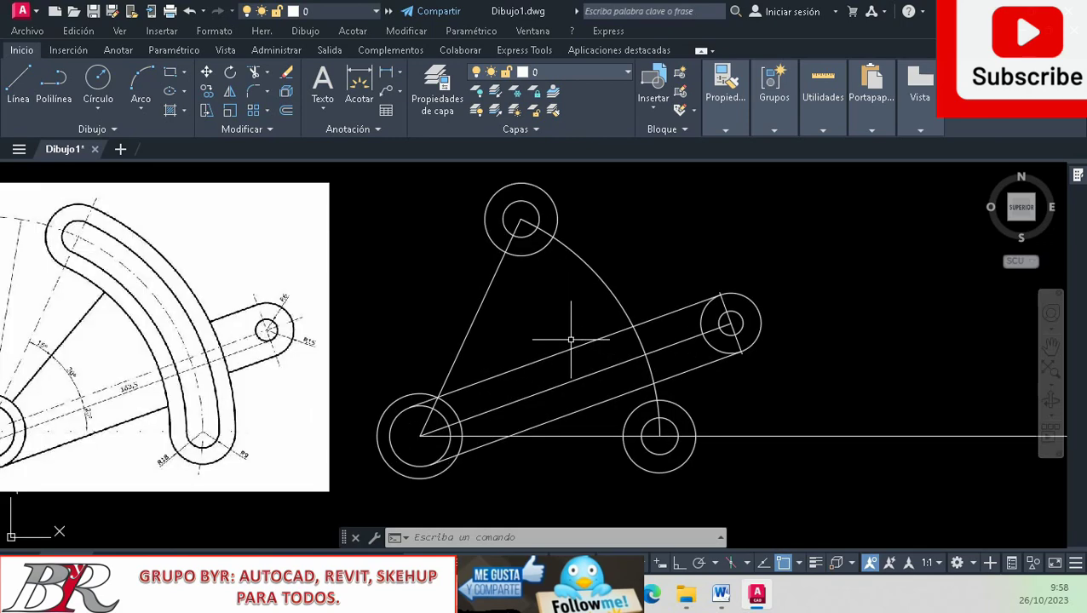
scroll(664, 365, "down", 1)
scroll(599, 318, "up", 1)
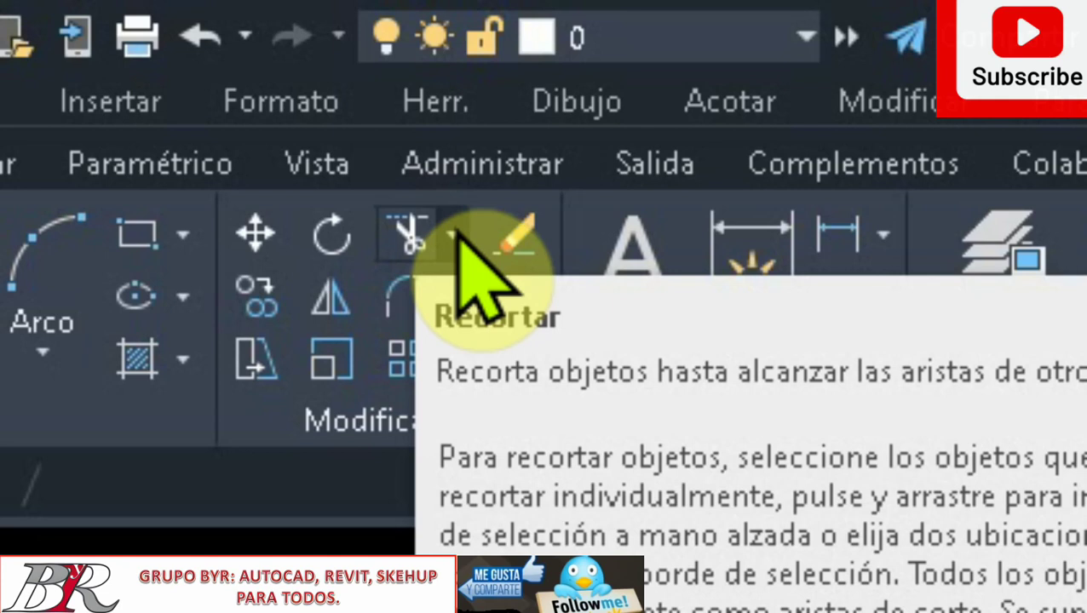
Start Alargar (Extend) and pick the slanted line rising to the top circle
left_click(458, 231)
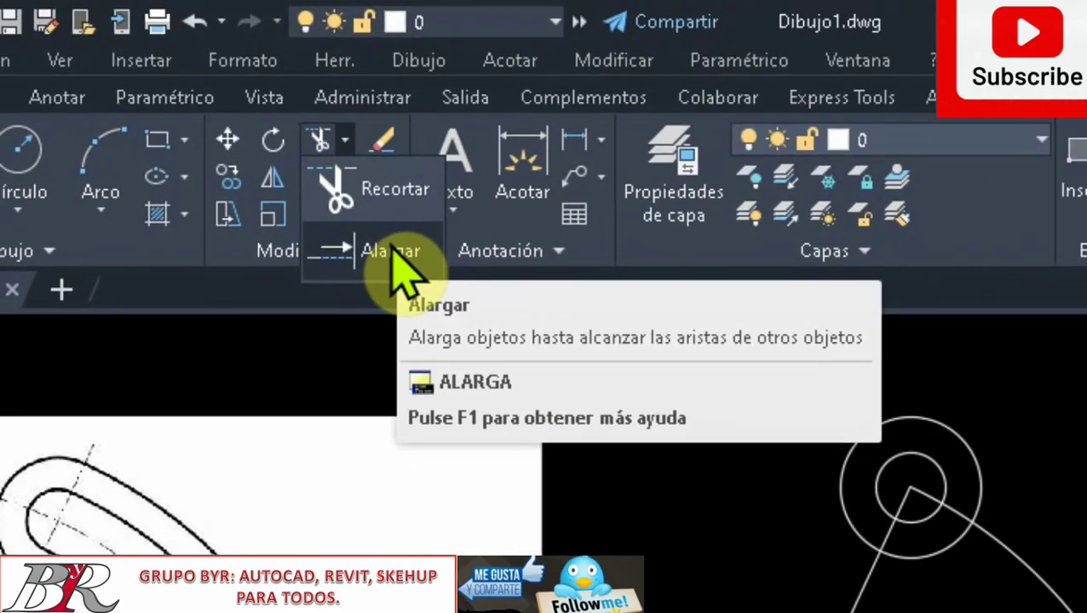
left_click(534, 423)
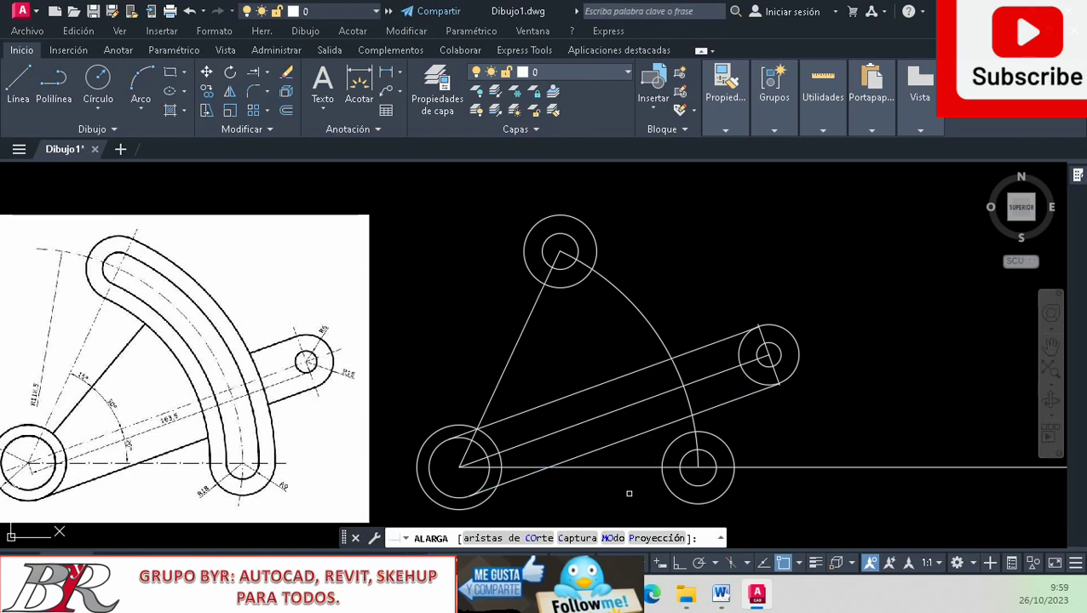
left_click(578, 360)
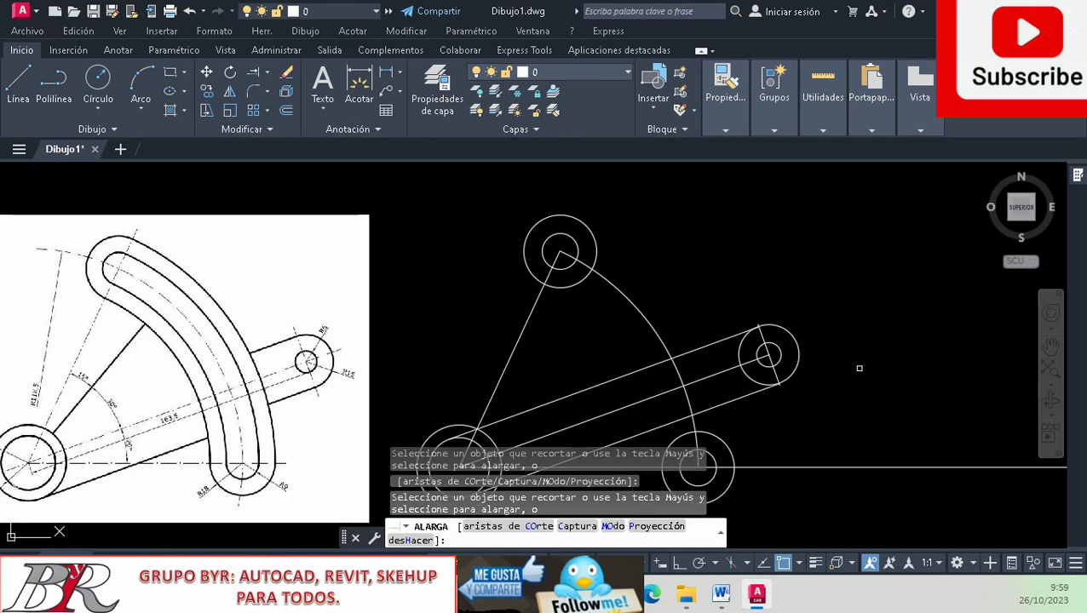
left_click(562, 215)
scroll(558, 213, "up", 4)
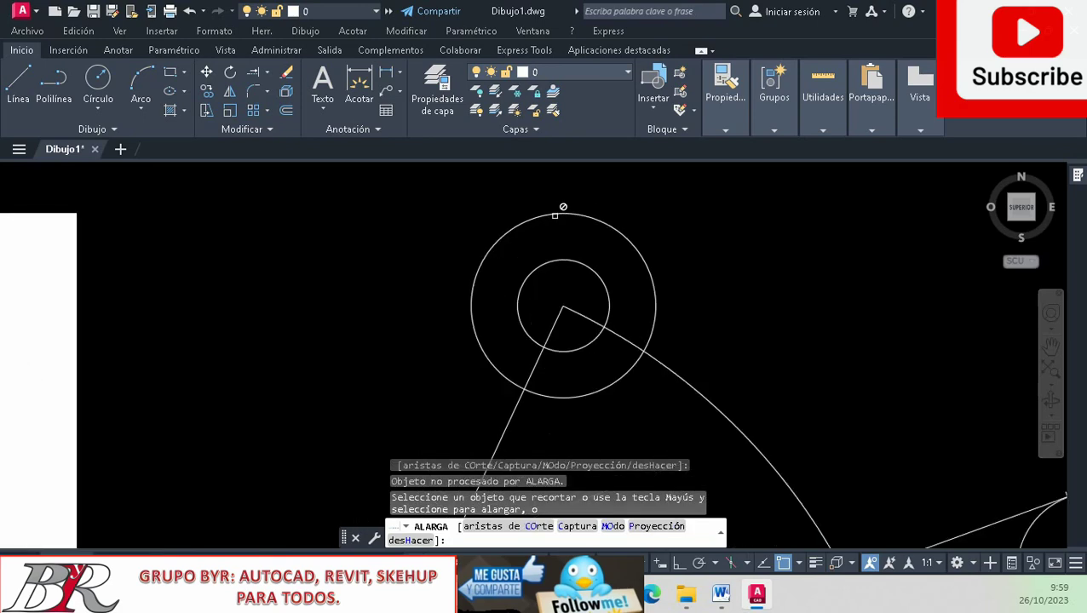
scroll(556, 249, "up", 2)
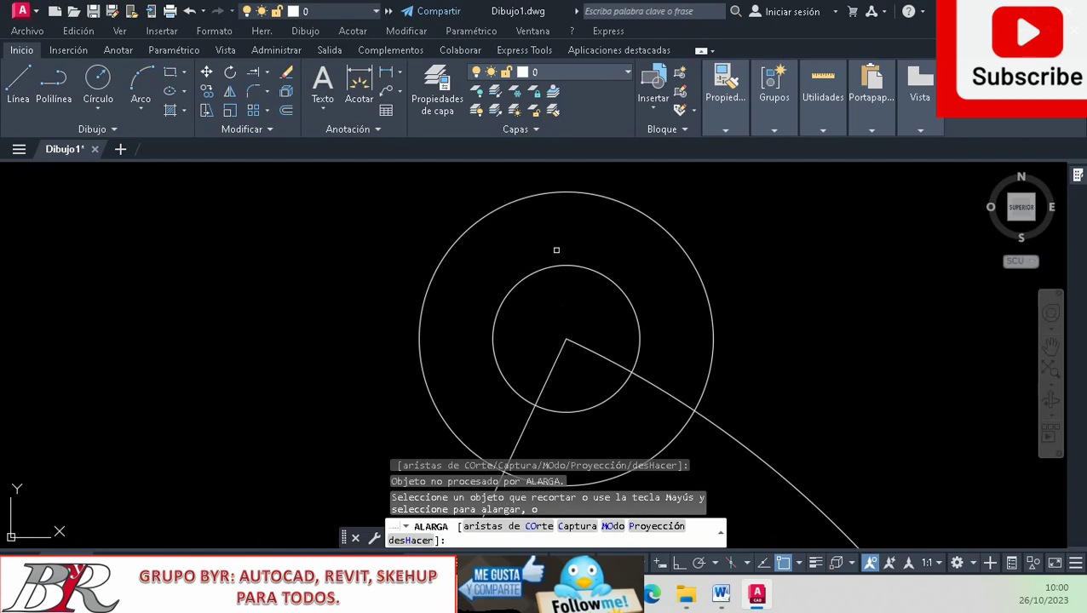
scroll(556, 250, "down", 2)
scroll(556, 250, "down", 2)
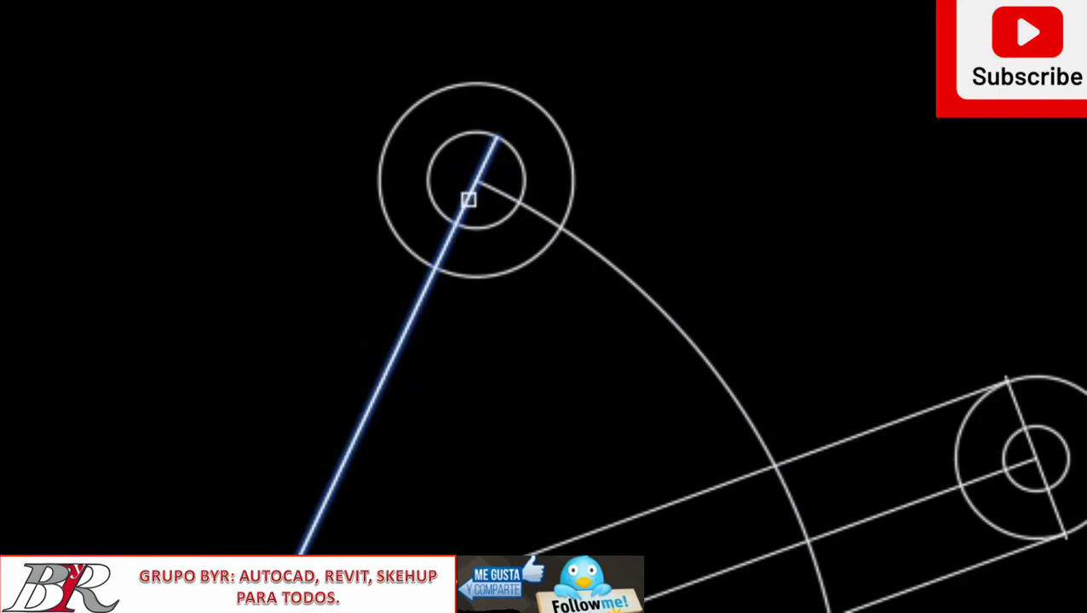
scroll(468, 200, "up", 2)
scroll(460, 192, "up", 2)
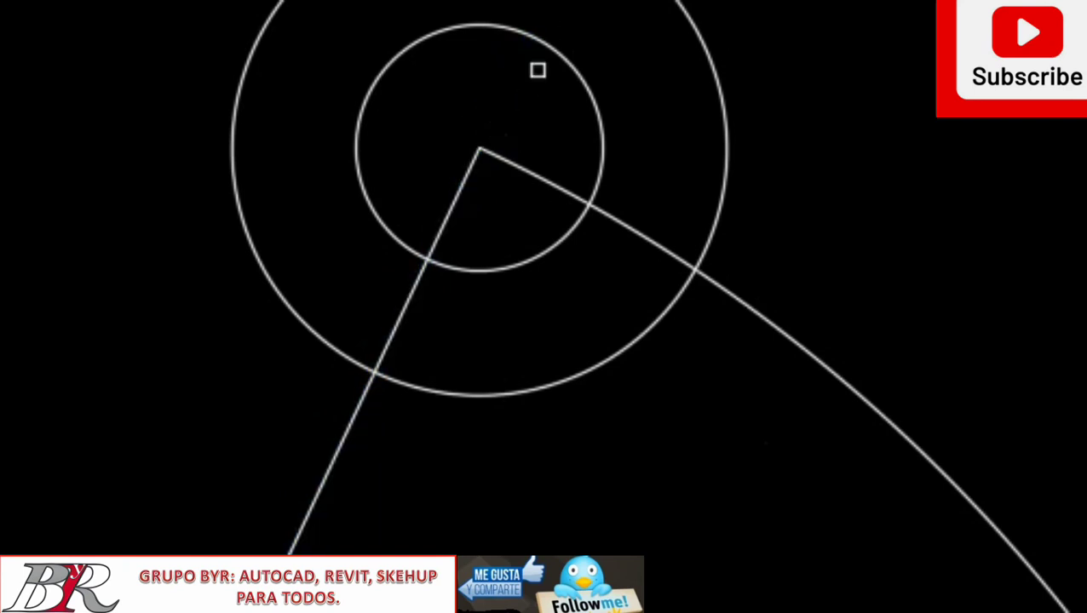
Trim the slanted line back at the top vertex and extend it to the inner circle
left_click(470, 204)
scroll(449, 211, "down", 3)
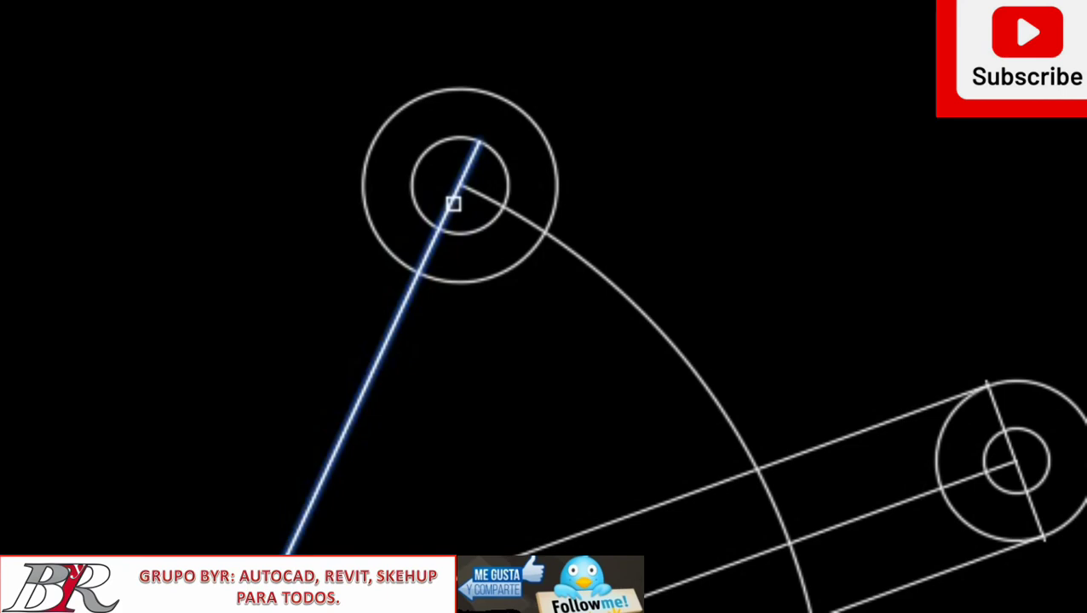
left_click(453, 205)
scroll(483, 107, "up", 2)
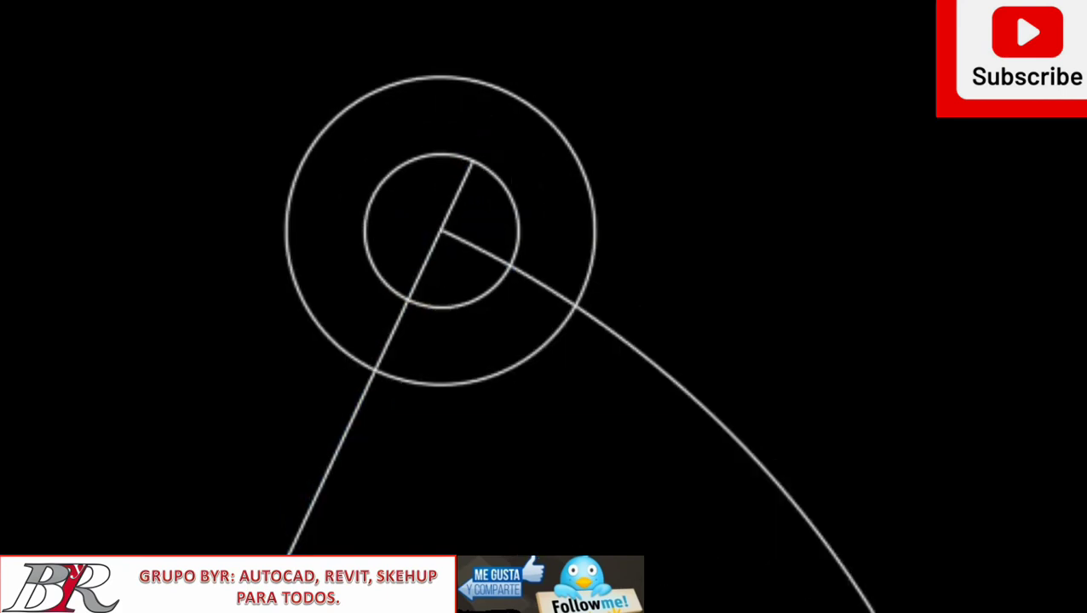
scroll(483, 106, "up", 2)
scroll(483, 107, "down", 3)
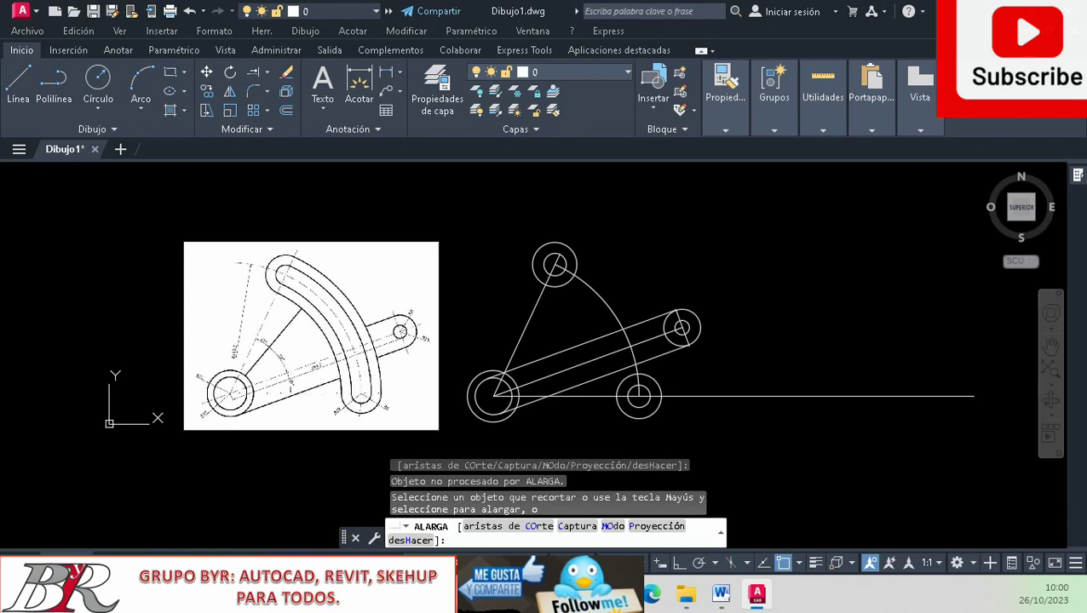
key("Return")
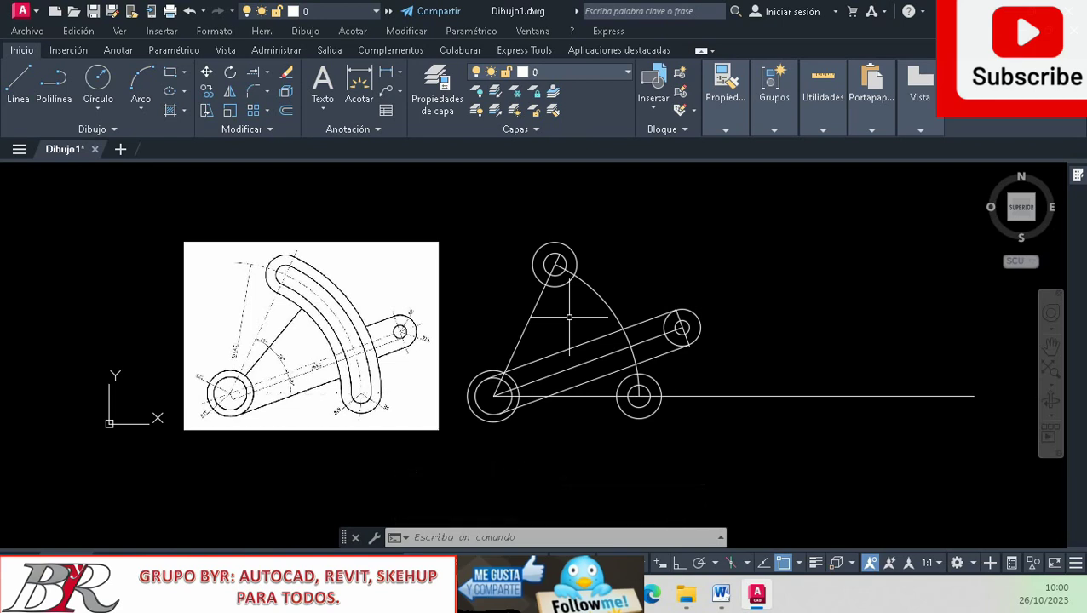
scroll(548, 281, "up", 3)
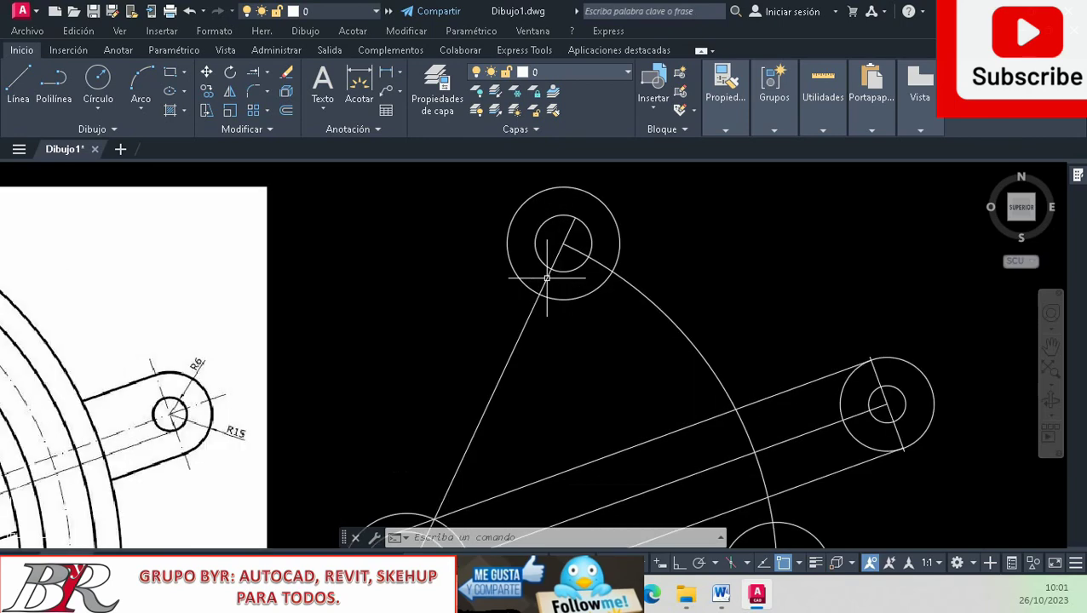
scroll(546, 277, "down", 2)
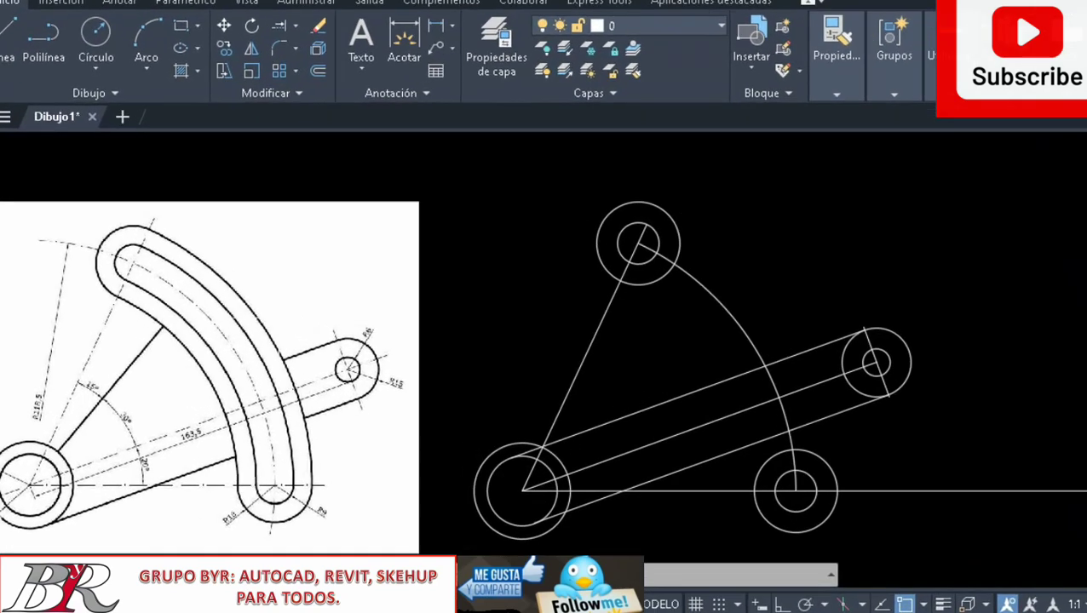
left_click(256, 336)
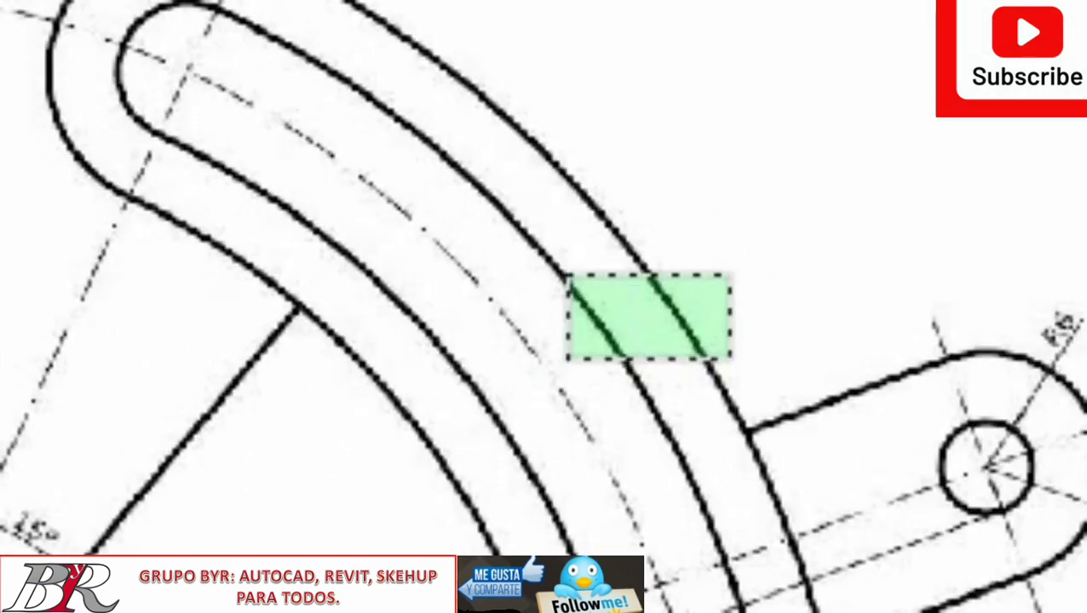
left_click(589, 315)
left_click(479, 488)
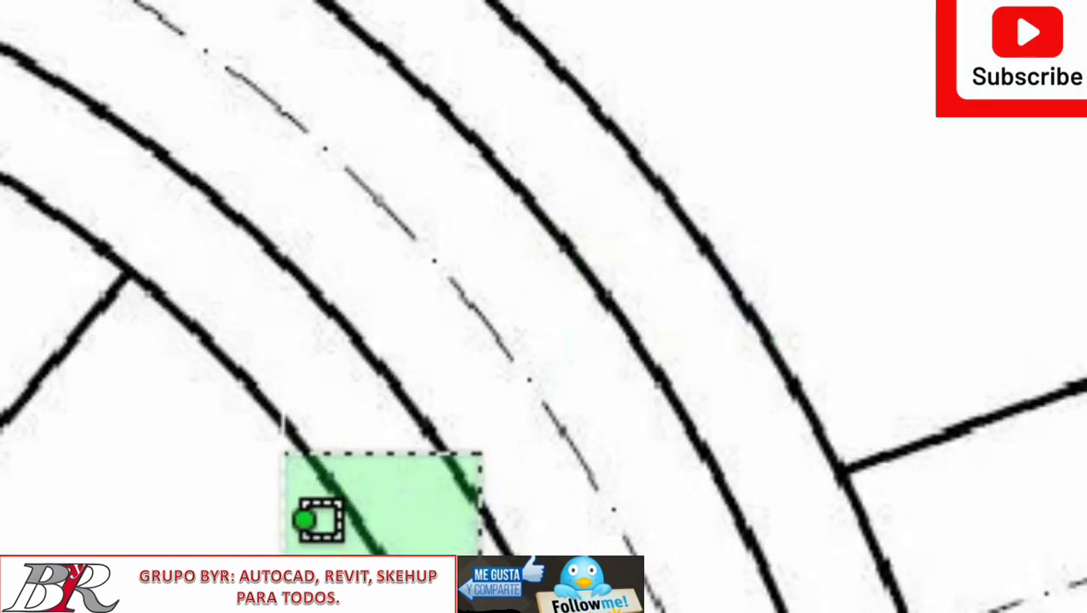
left_click(281, 511)
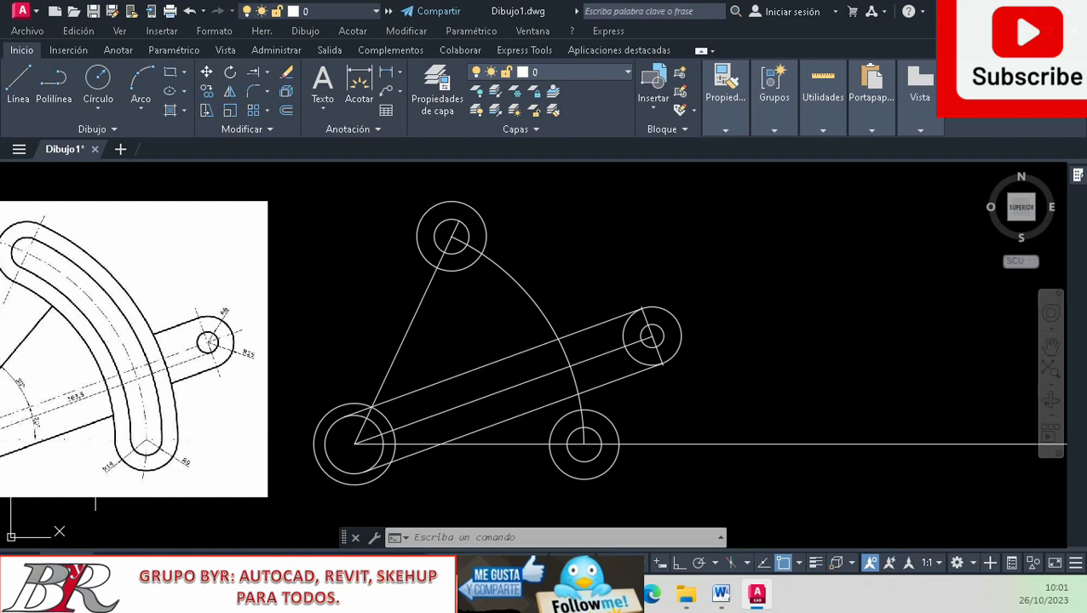
scroll(583, 478, "up", 2)
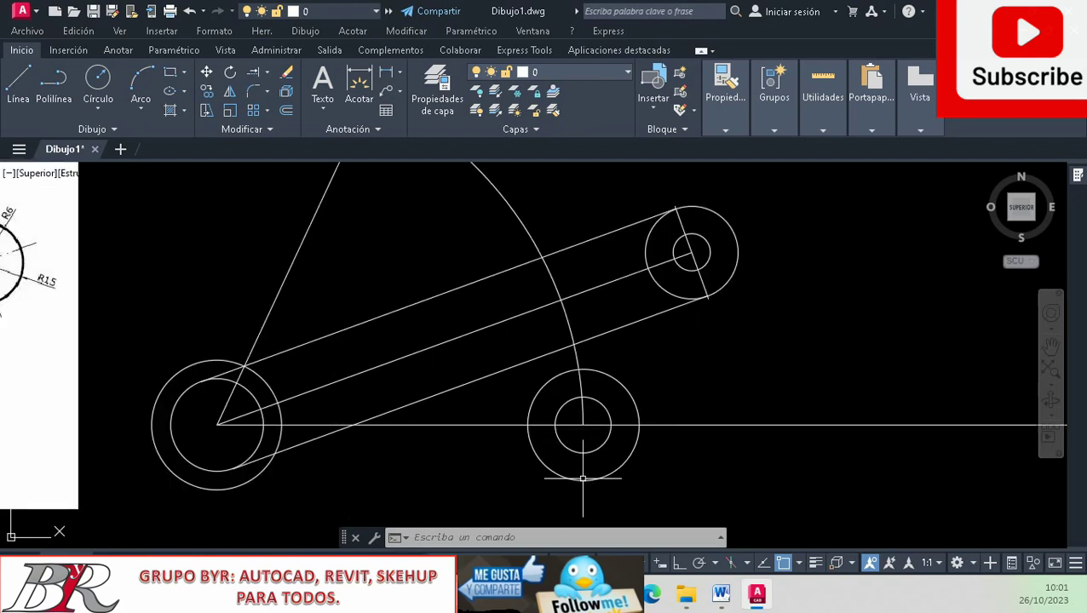
scroll(583, 479, "up", 2)
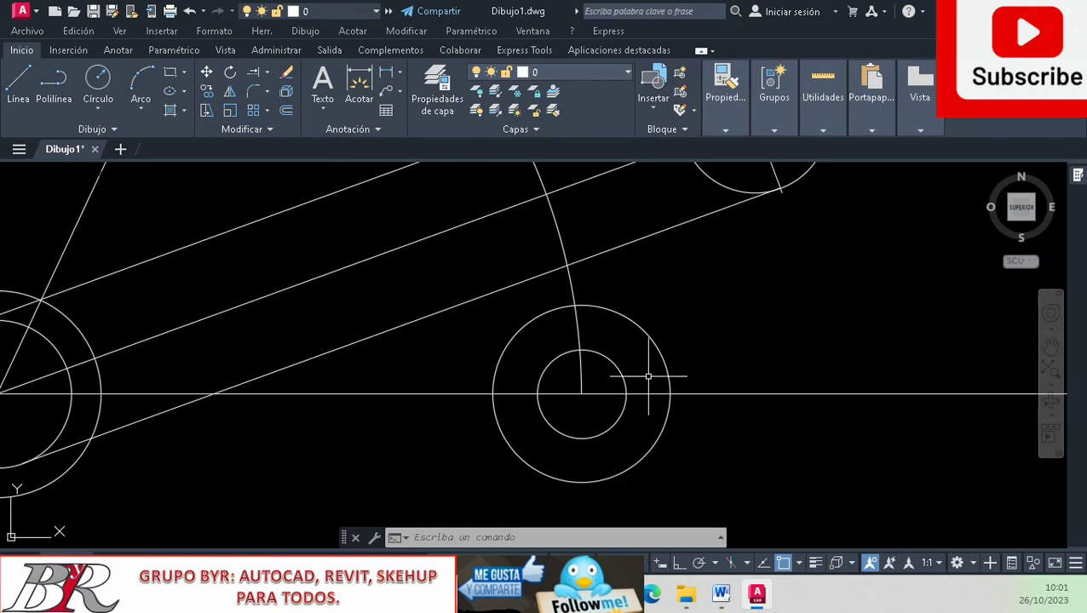
scroll(649, 374, "up", 2)
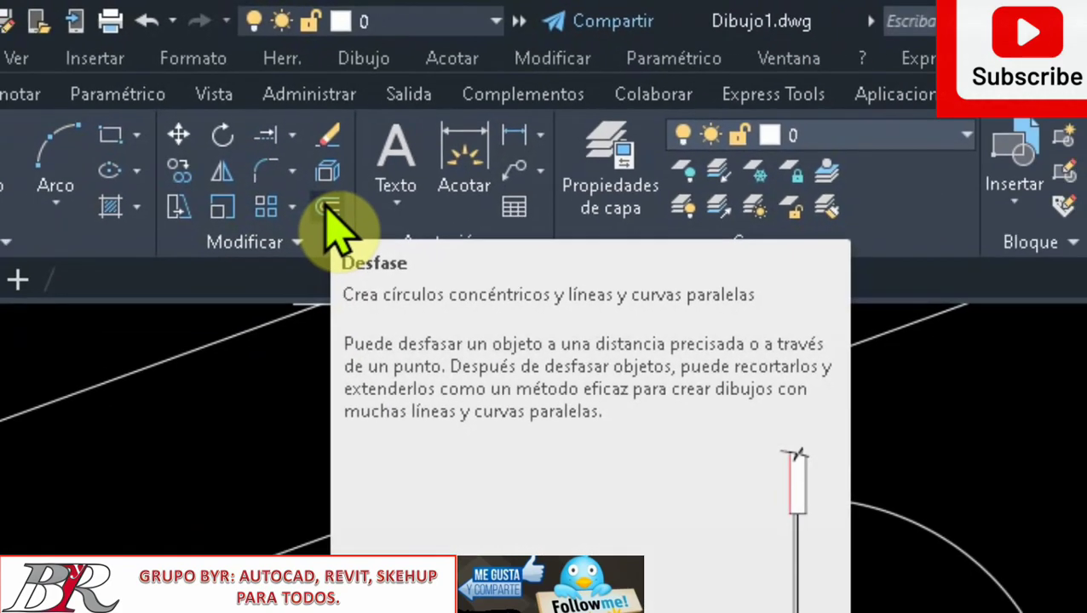
Offset the vertical line by the distance from the circle centre to the inner circle
left_click(286, 111)
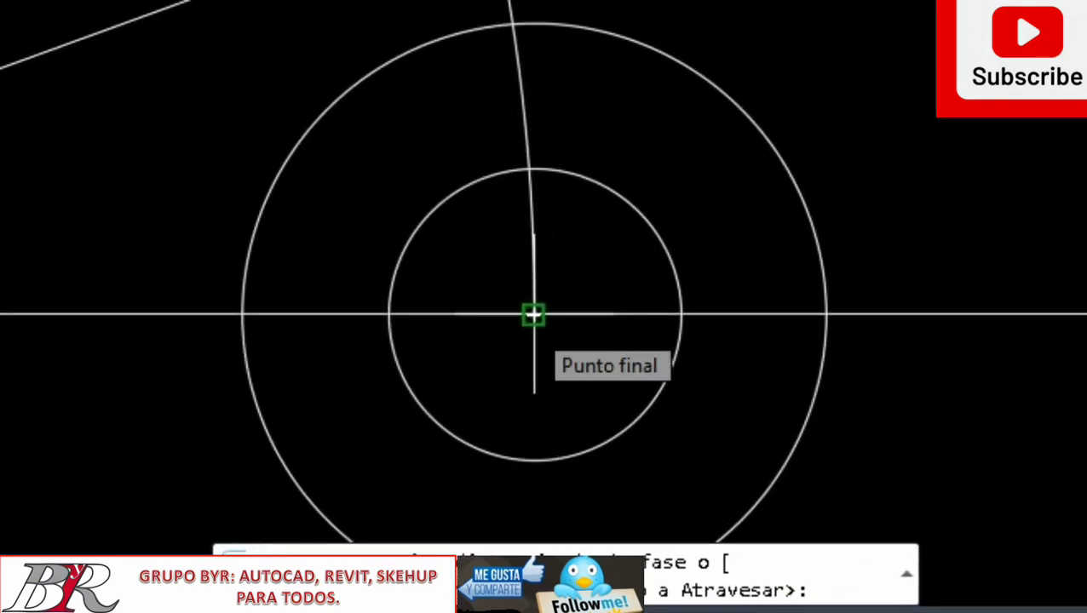
left_click(532, 315)
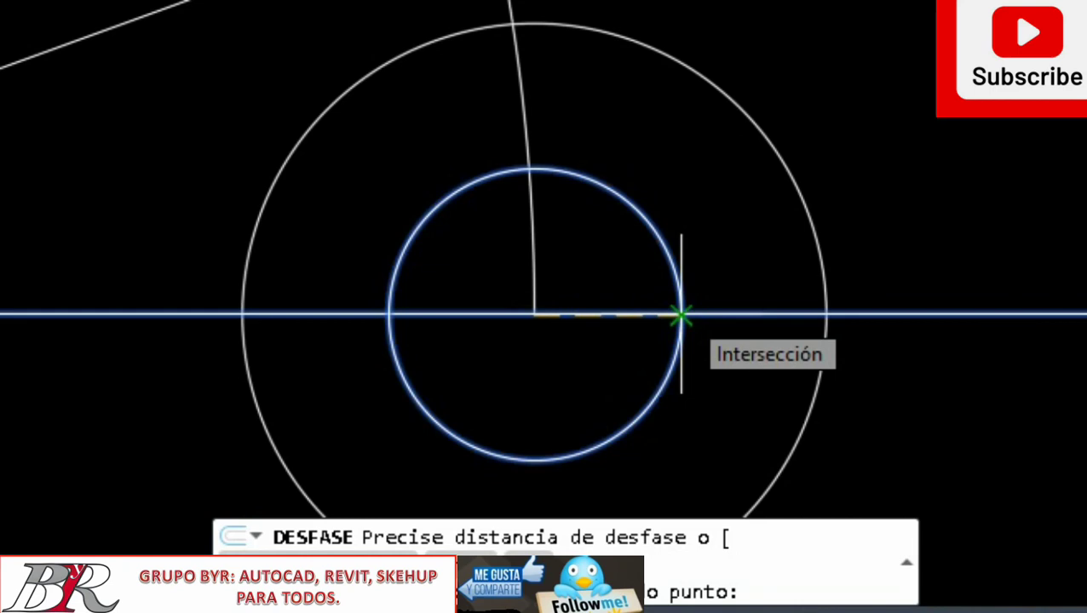
left_click(680, 315)
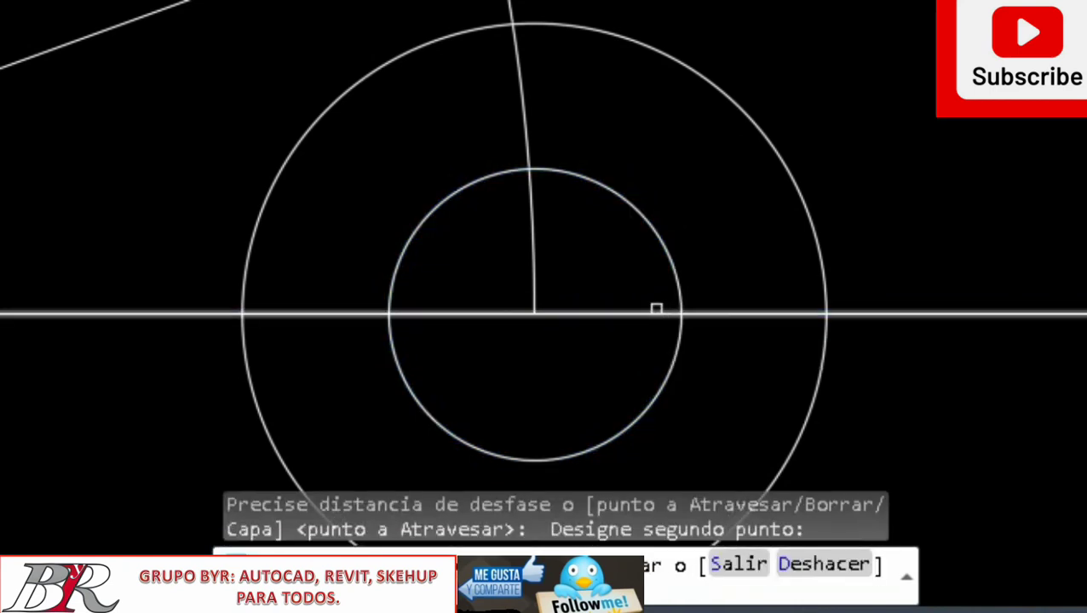
left_click(672, 299)
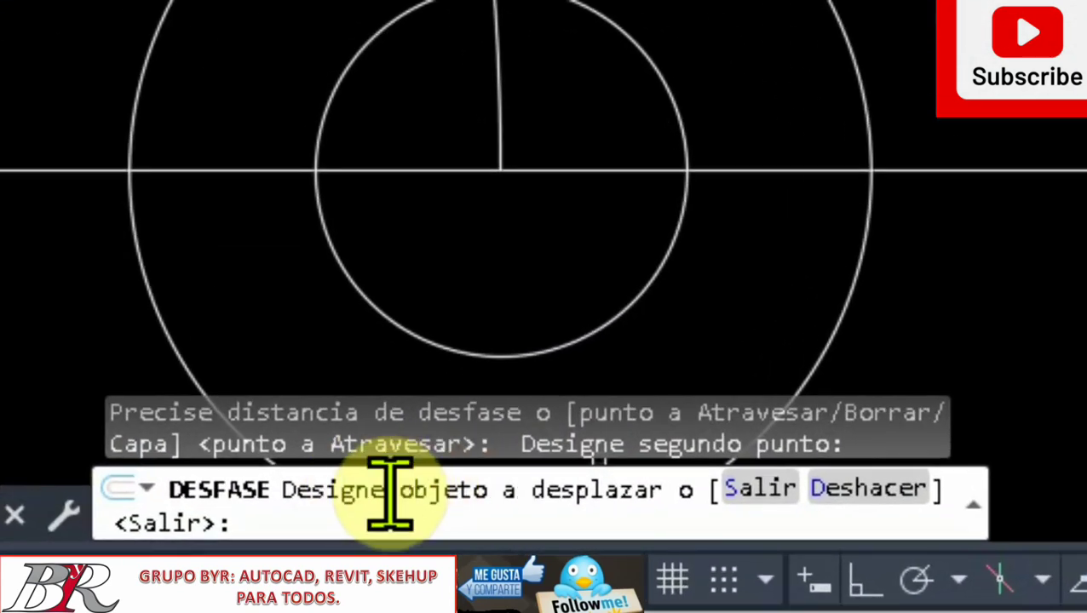
left_click(499, 111)
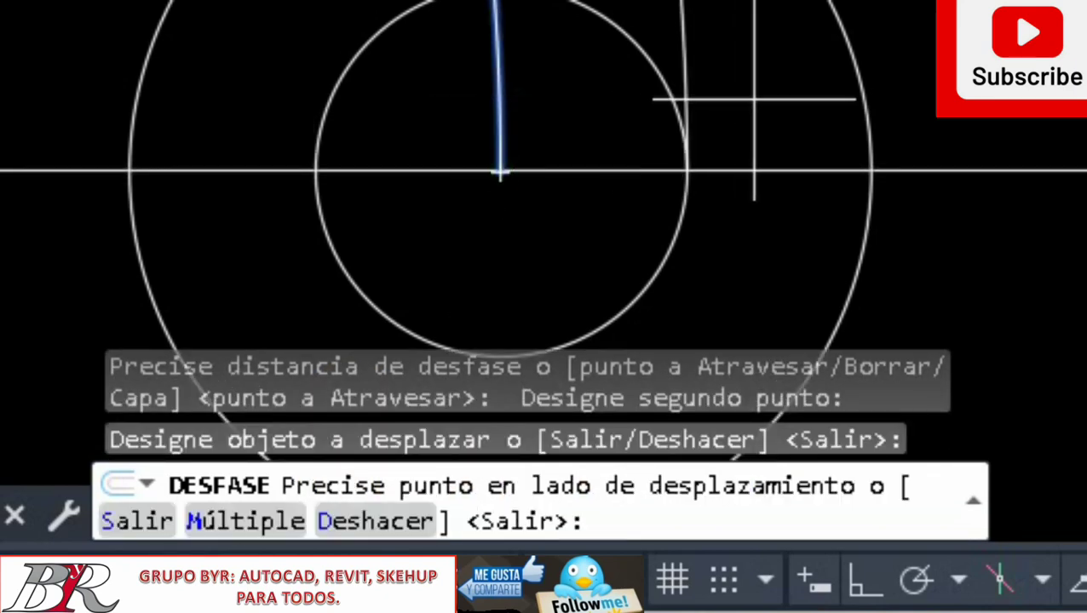
left_click(753, 100)
Add several parallel offset arcs of the curved arm, stepping inward toward the lower pivot
scroll(739, 81, "down", 5)
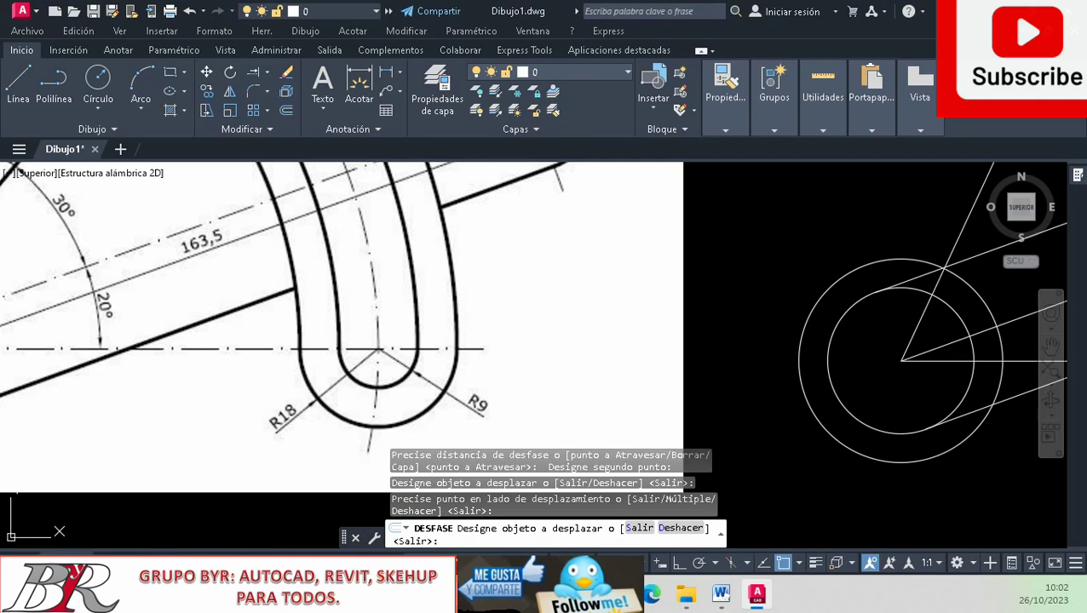
scroll(687, 365, "down", 3)
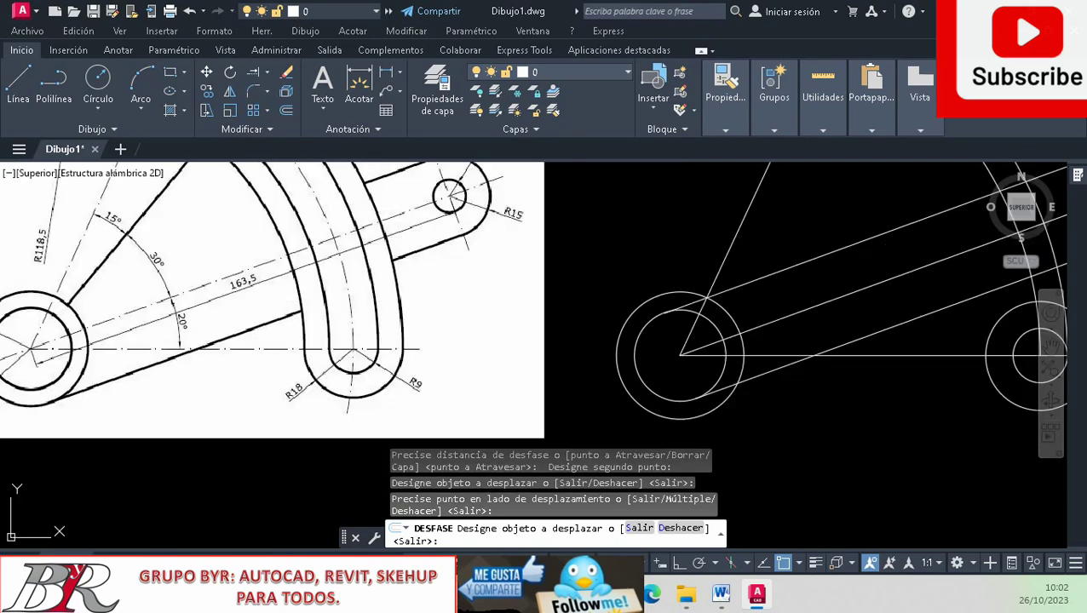
scroll(687, 364, "down", 3)
scroll(894, 375, "up", 3)
scroll(851, 358, "up", 3)
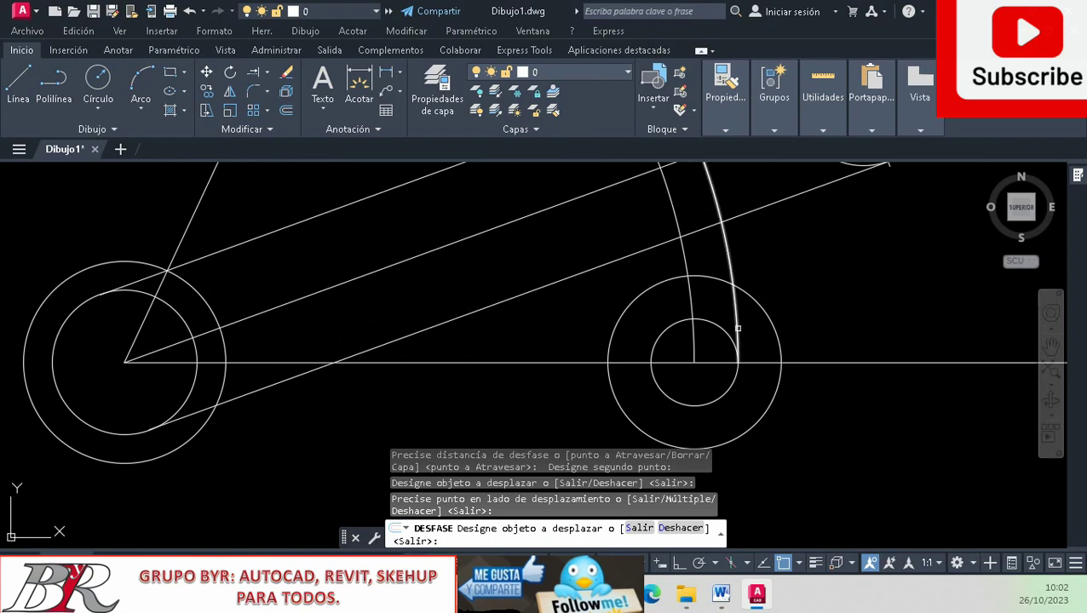
left_click(737, 328)
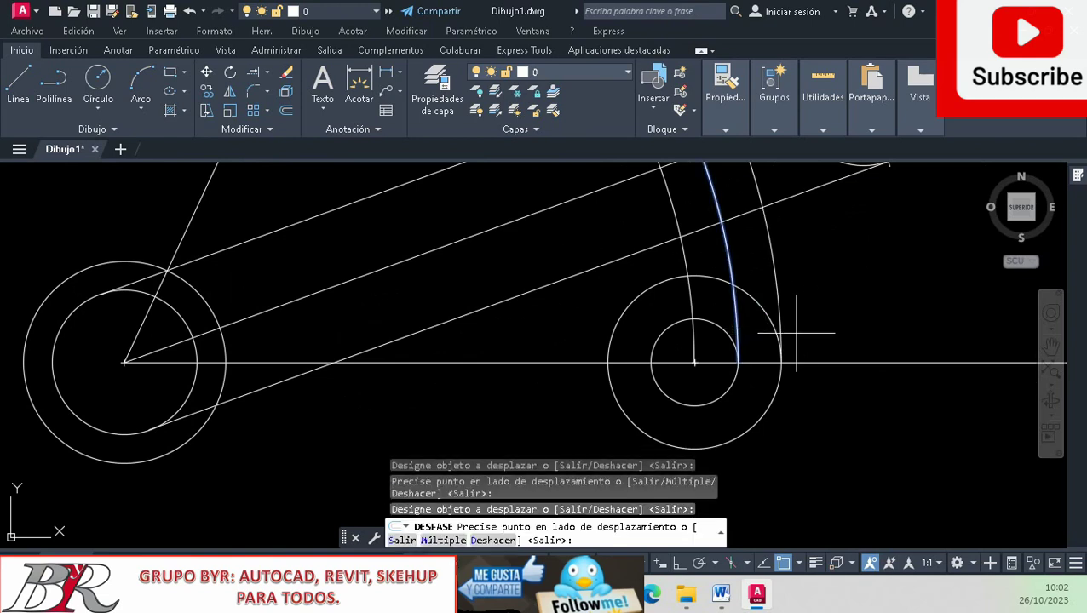
left_click(842, 331)
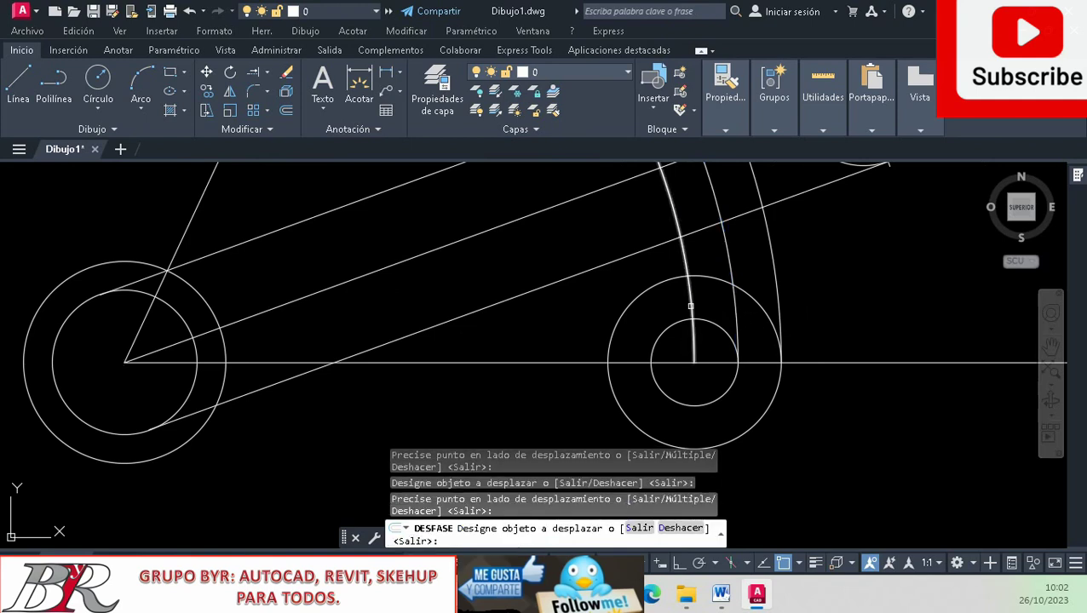
left_click(688, 307)
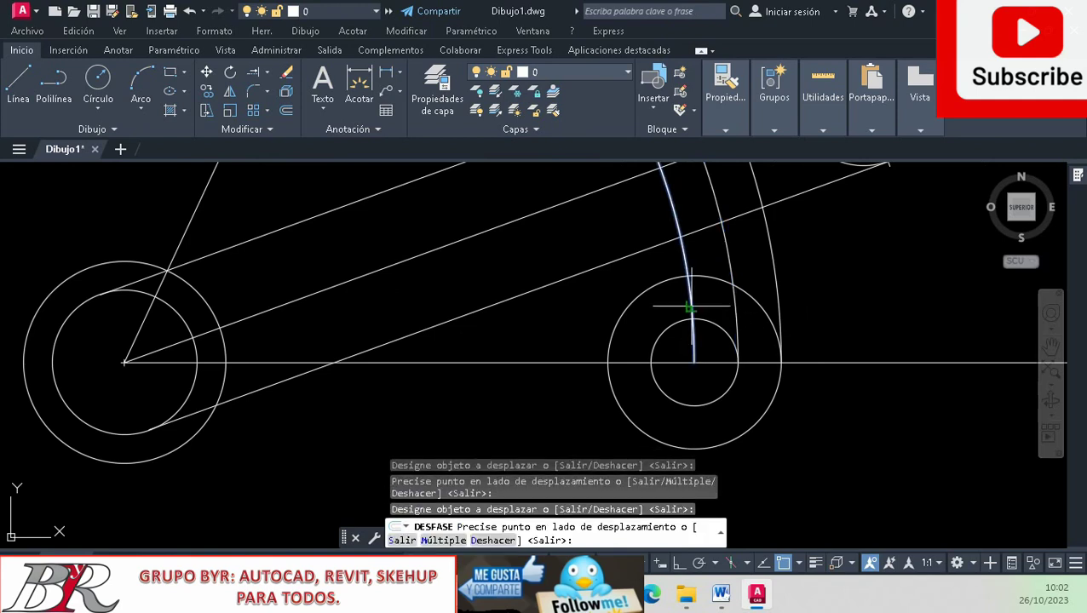
left_click(639, 326)
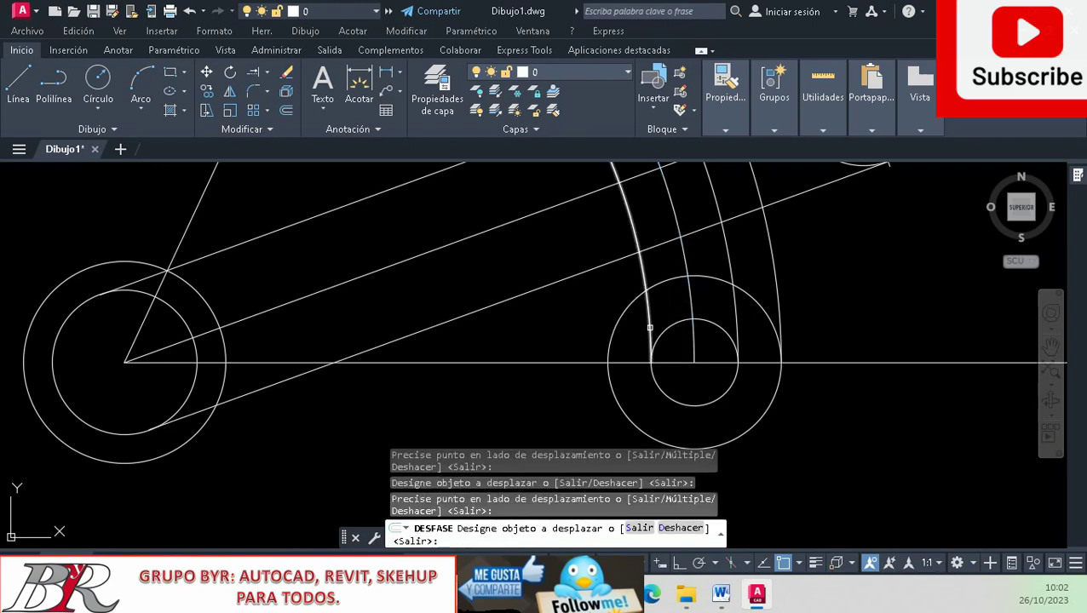
left_click(649, 327)
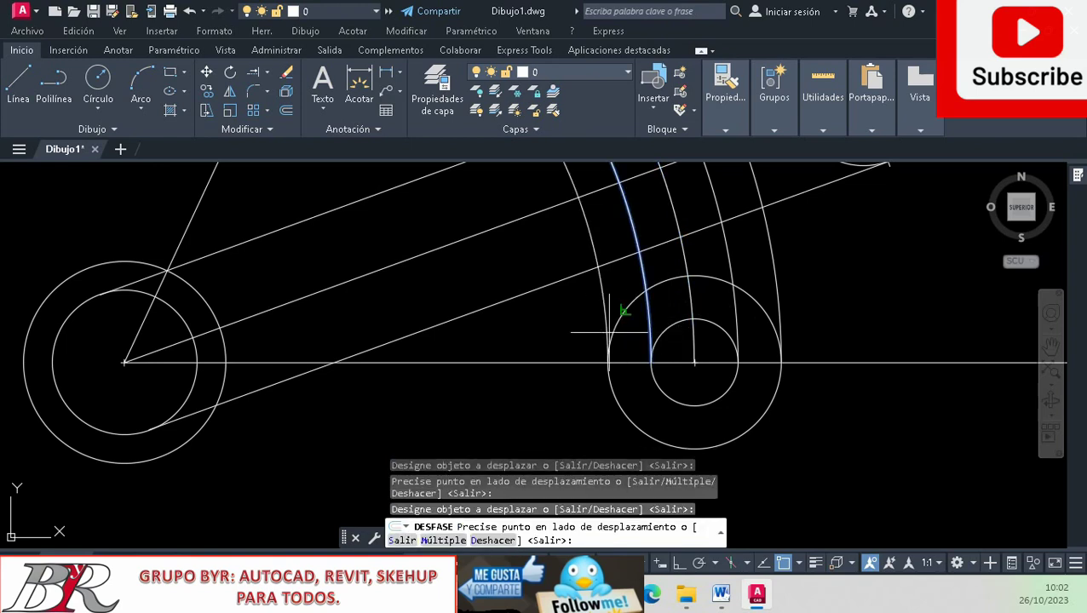
left_click(575, 337)
key("Escape")
Delete the surplus long horizontal line running from the left pivot circle
scroll(575, 337, "down", 2)
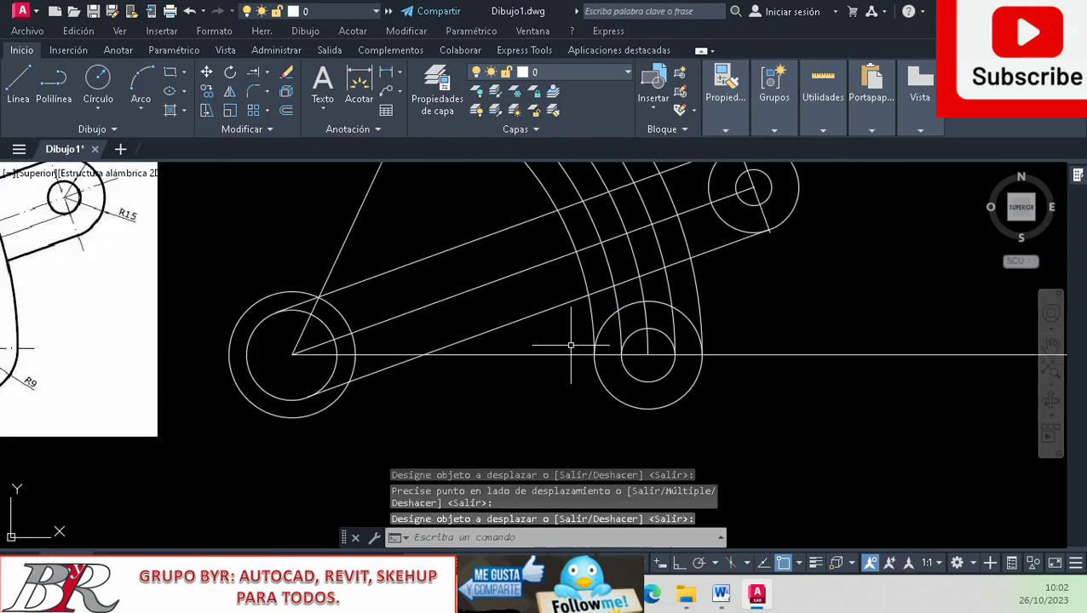
scroll(572, 342, "down", 3)
scroll(567, 349, "up", 2)
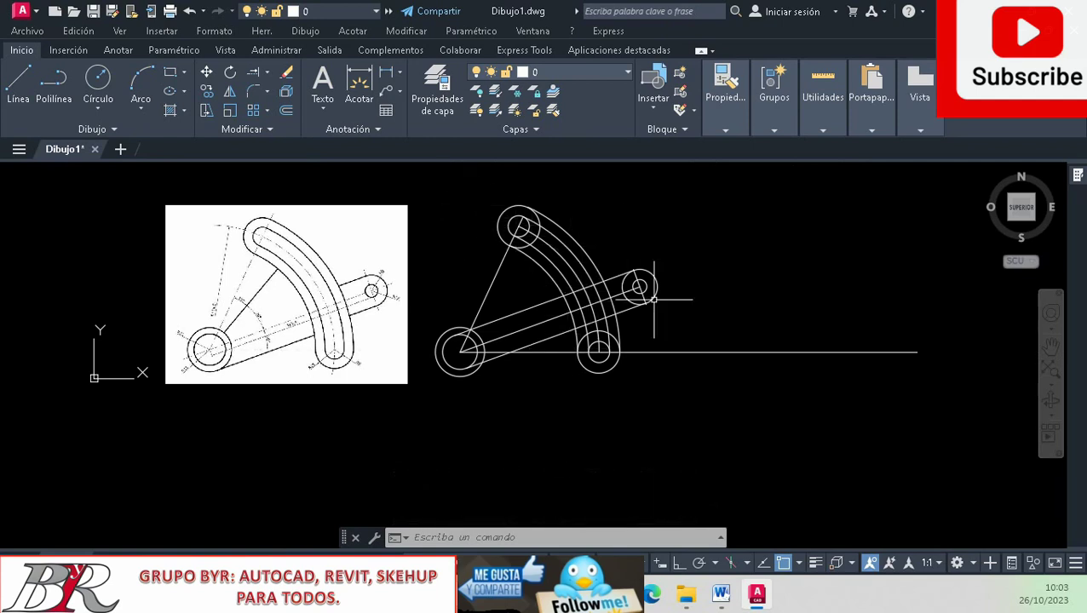
scroll(455, 216, "up", 2)
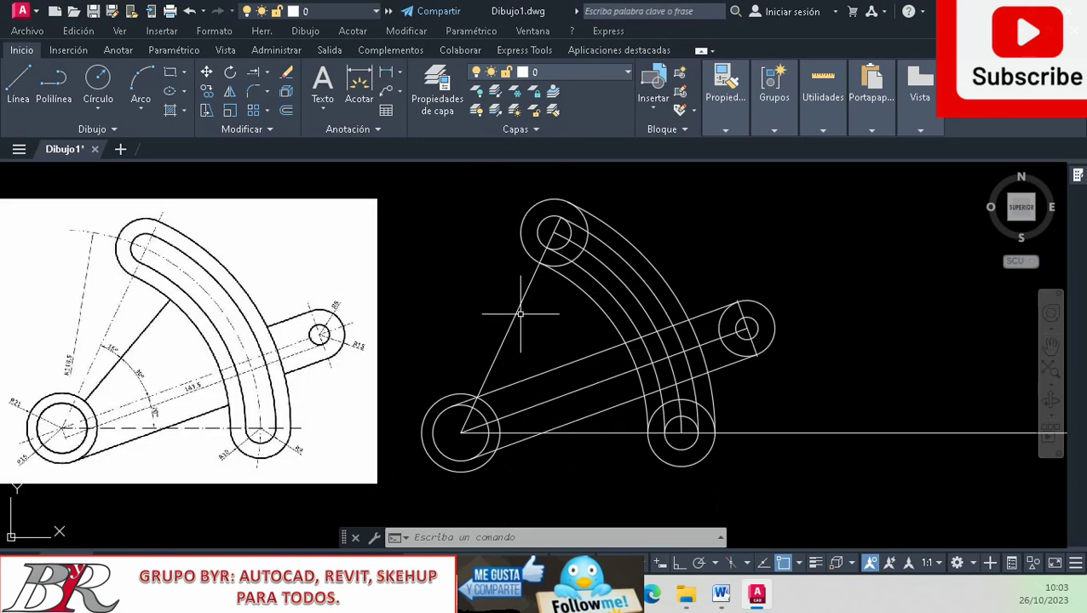
scroll(519, 314, "down", 2)
scroll(520, 309, "up", 2)
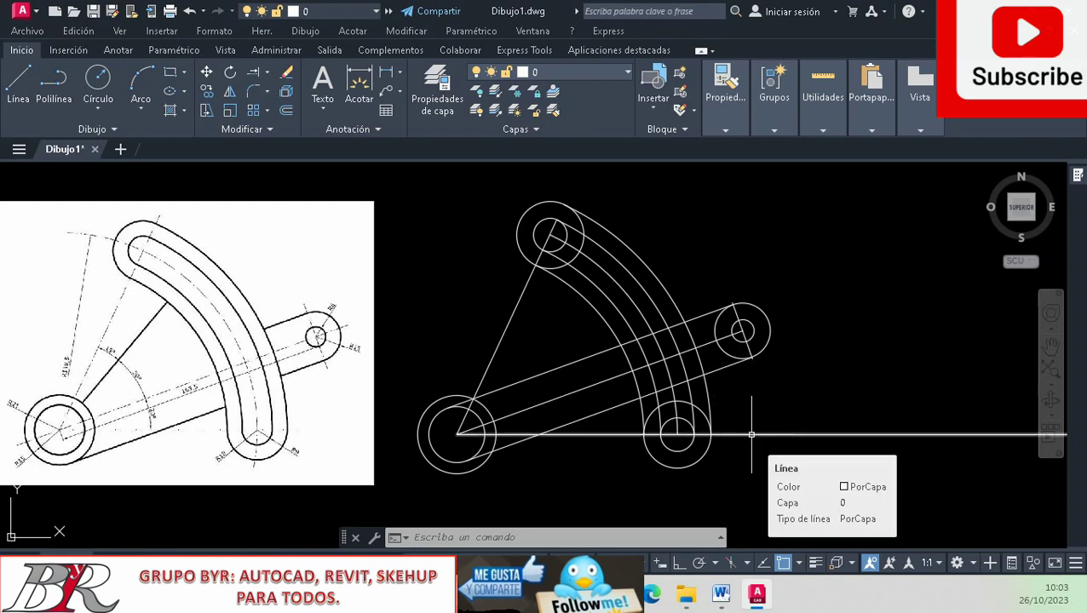
left_click(751, 434)
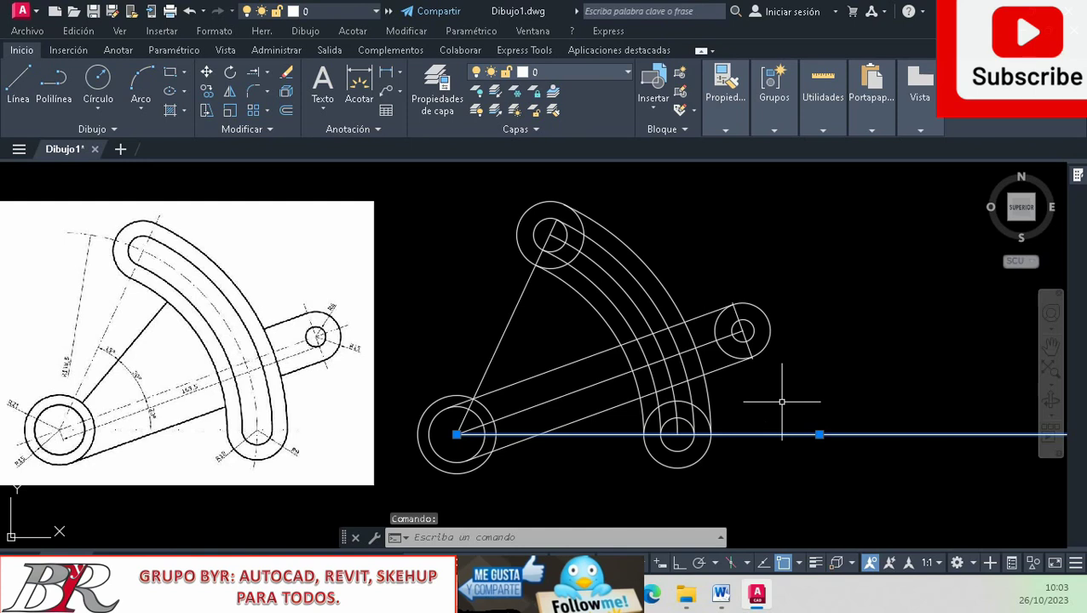
key("Delete")
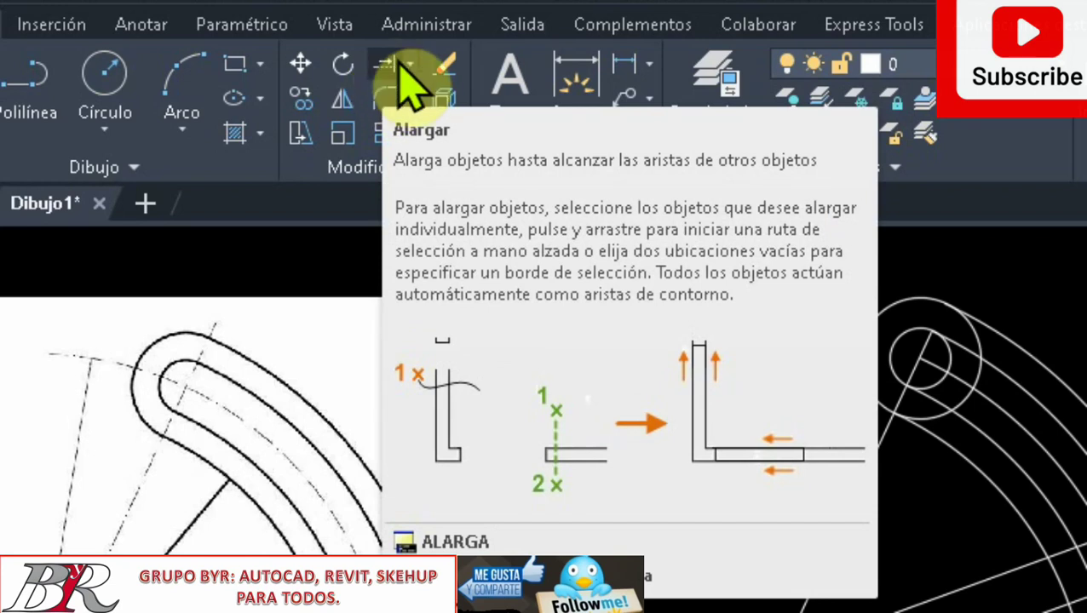
Start the Recortar (Trim) command from the Trim/Extend dropdown
left_click(411, 62)
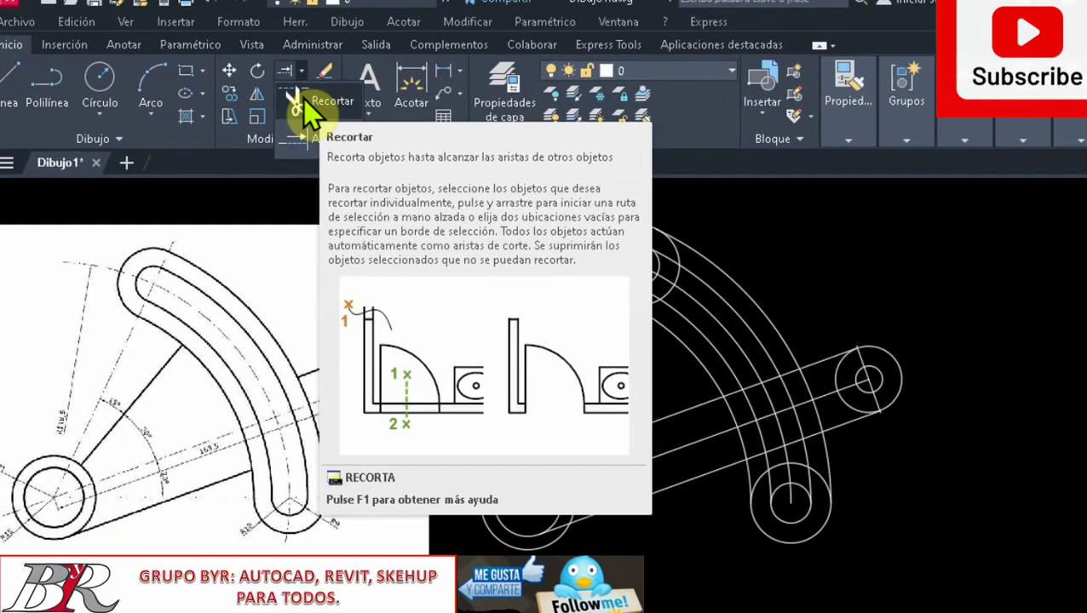
left_click(267, 94)
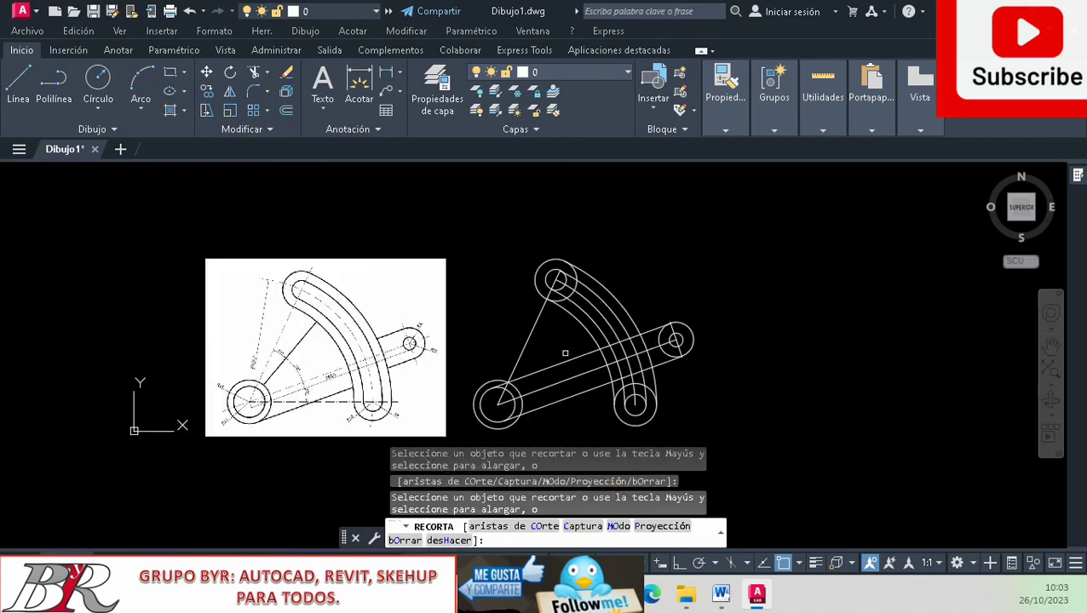
scroll(562, 366, "down", 4)
scroll(557, 380, "up", 2)
scroll(548, 400, "up", 2)
scroll(537, 408, "up", 3)
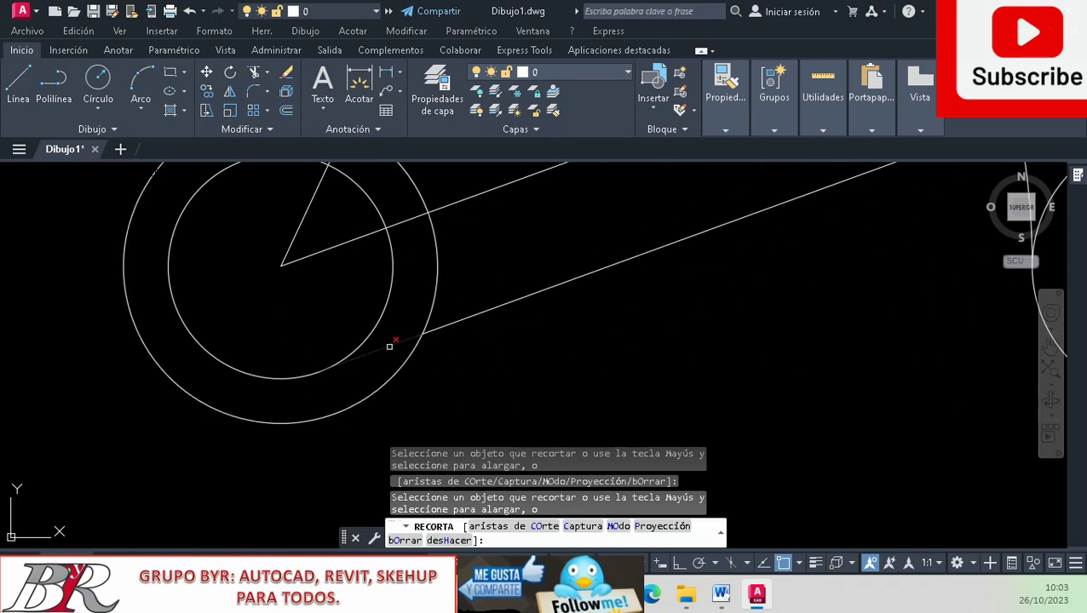
scroll(390, 348, "down", 2)
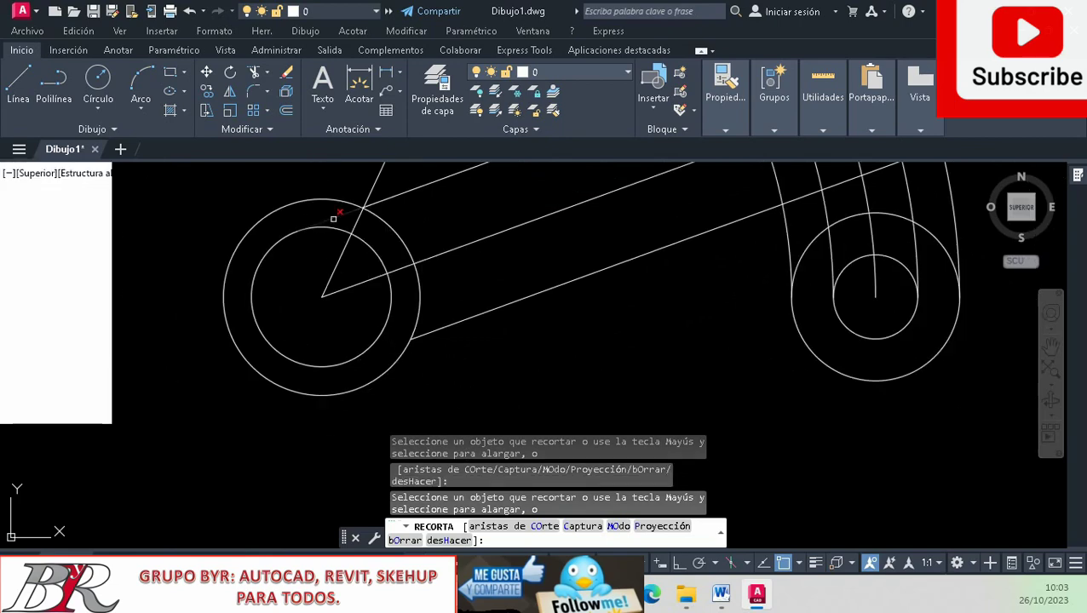
scroll(472, 303, "down", 4)
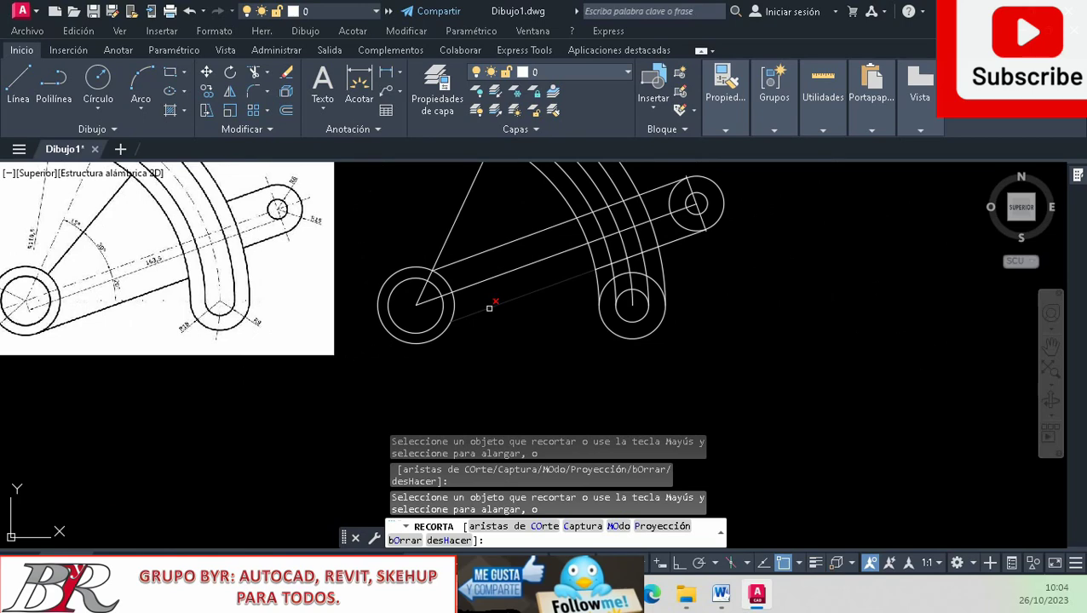
Trim two stray arm line pieces near the left pivot circle
left_click(489, 307)
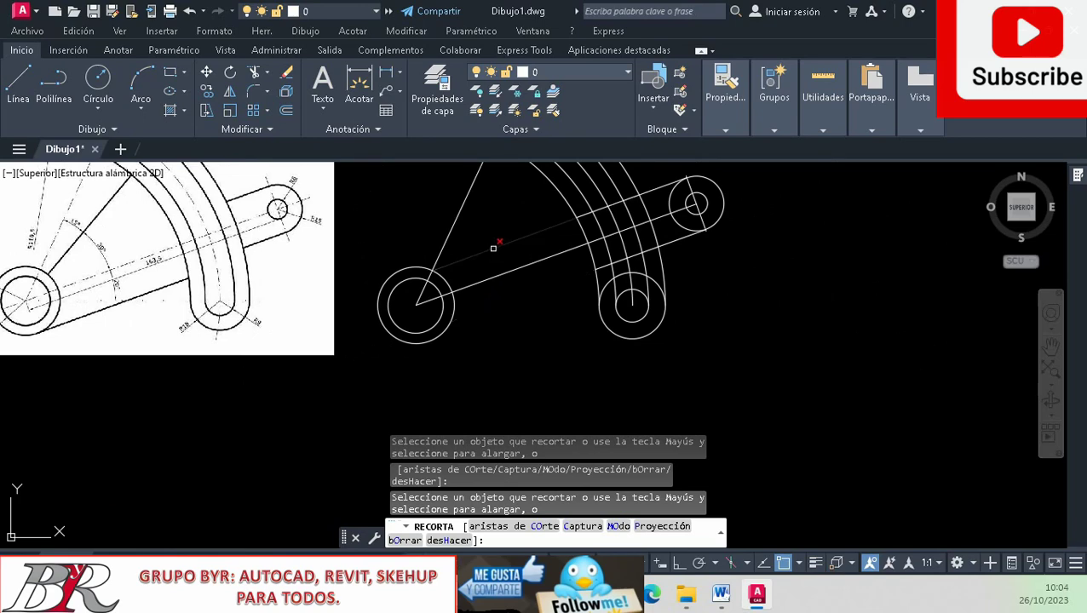
left_click(494, 247)
scroll(502, 274, "down", 2)
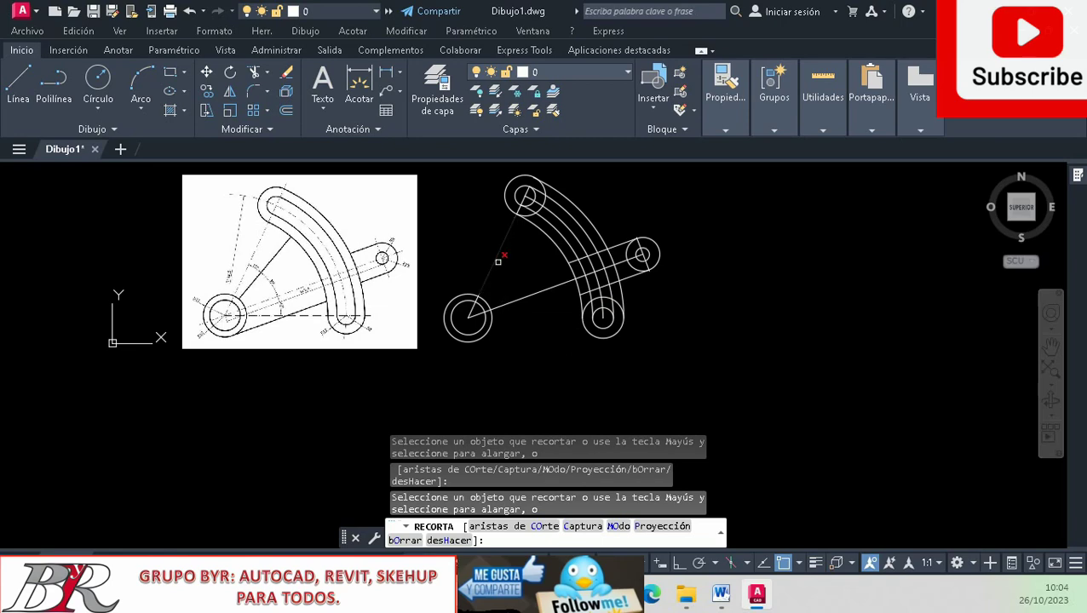
scroll(265, 239, "up", 2)
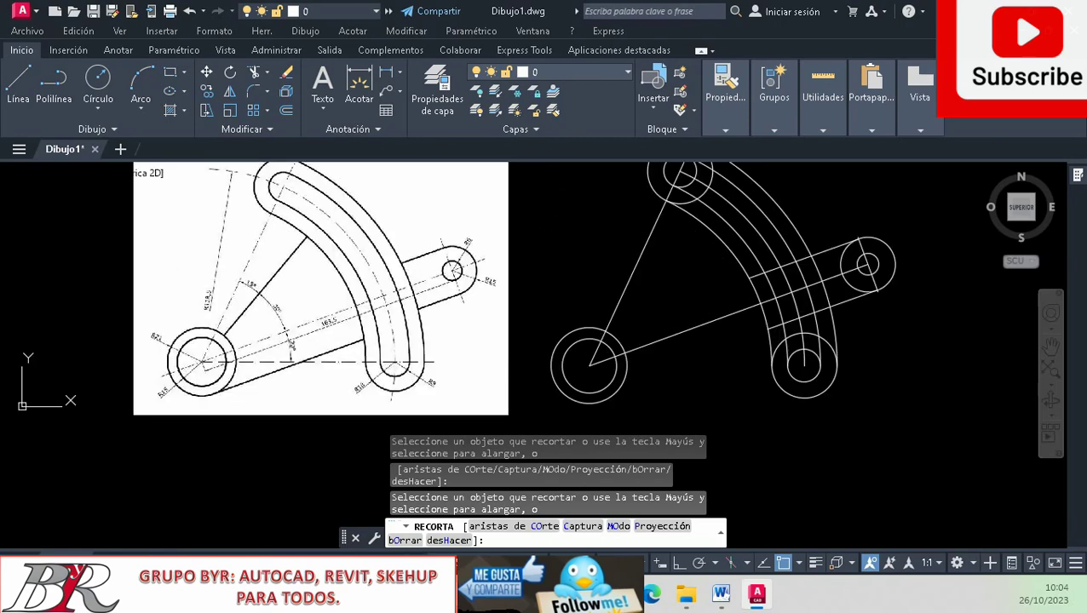
scroll(264, 239, "up", 4)
scroll(247, 270, "down", 2)
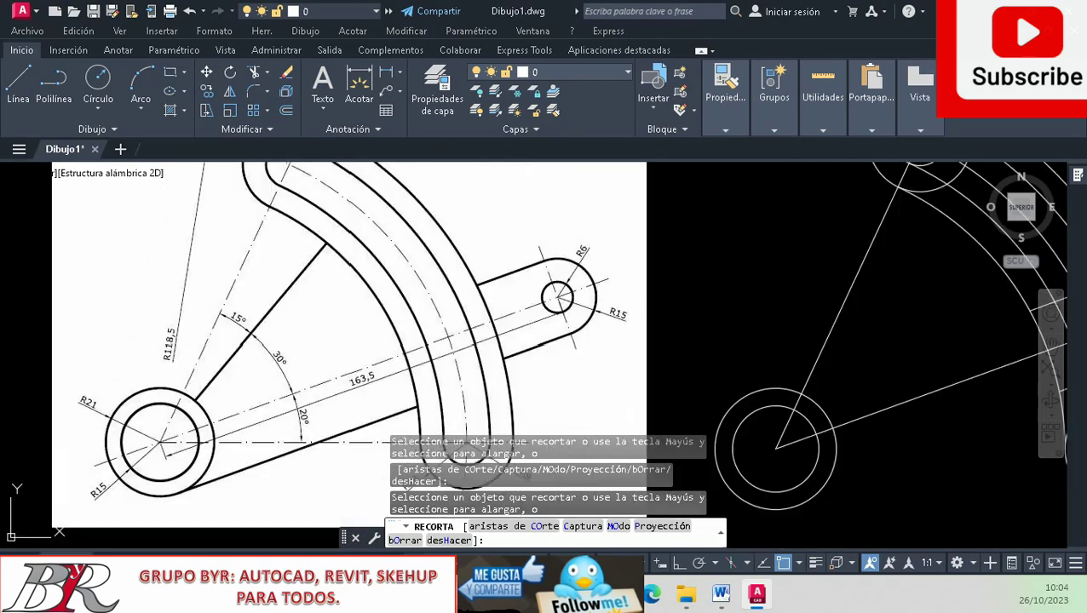
scroll(247, 270, "down", 2)
scroll(247, 270, "down", 1)
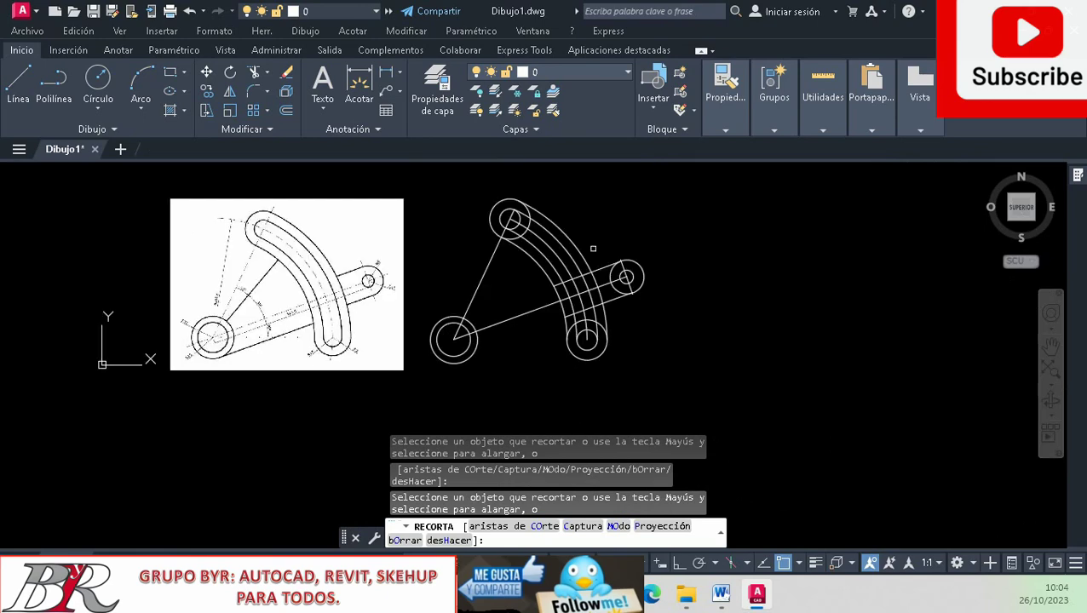
scroll(656, 254, "up", 2)
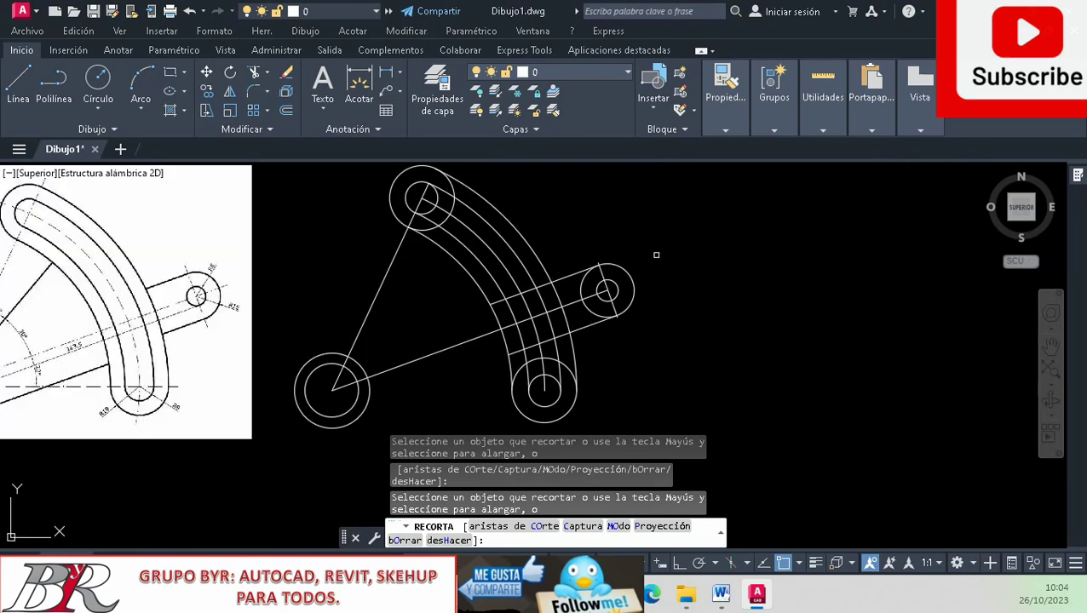
scroll(596, 363, "up", 2)
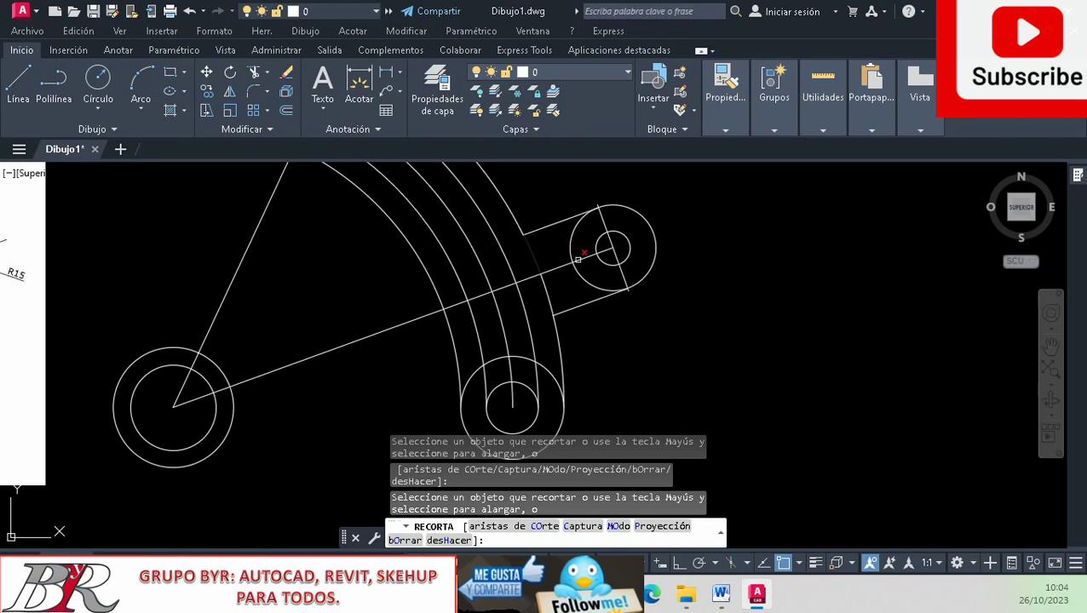
Trim the small right circle's arc between the tangent lines
scroll(590, 286, "down", 4)
scroll(590, 286, "up", 2)
scroll(594, 270, "up", 2)
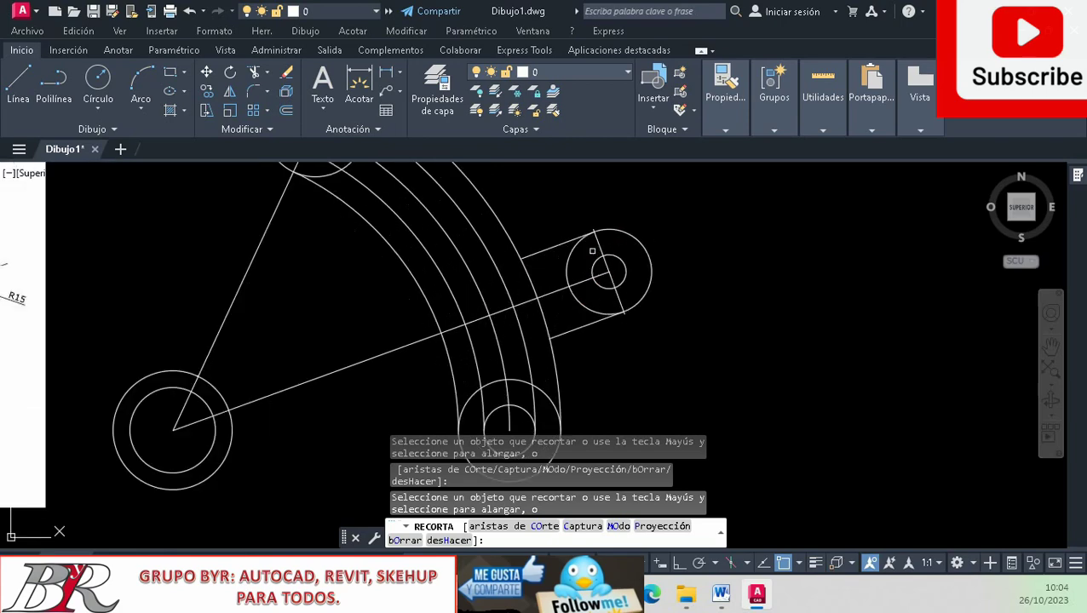
left_click(569, 256)
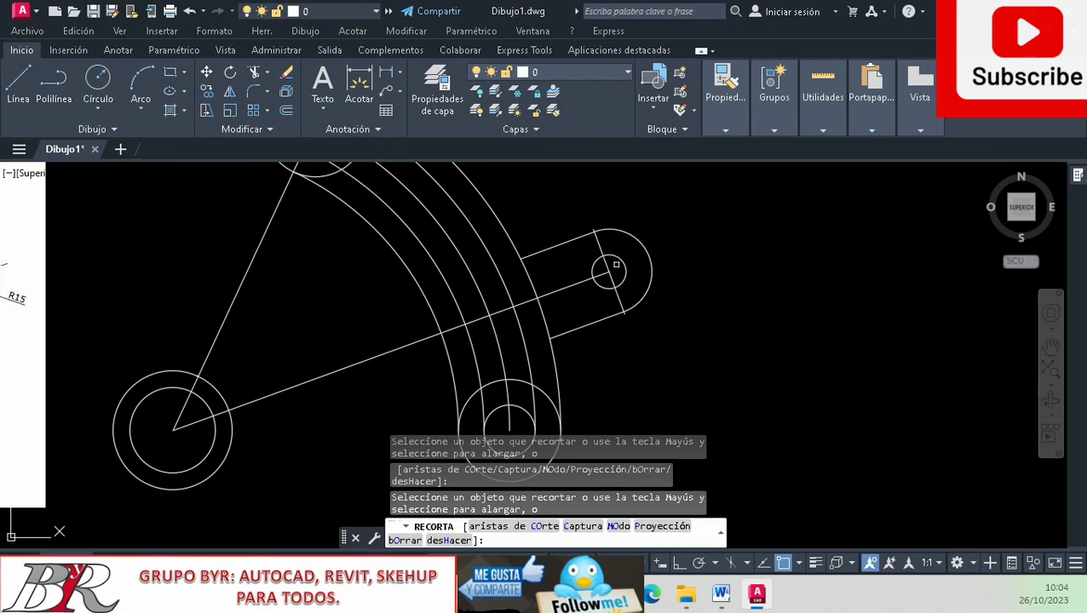
scroll(615, 265, "down", 4)
scroll(513, 264, "up", 2)
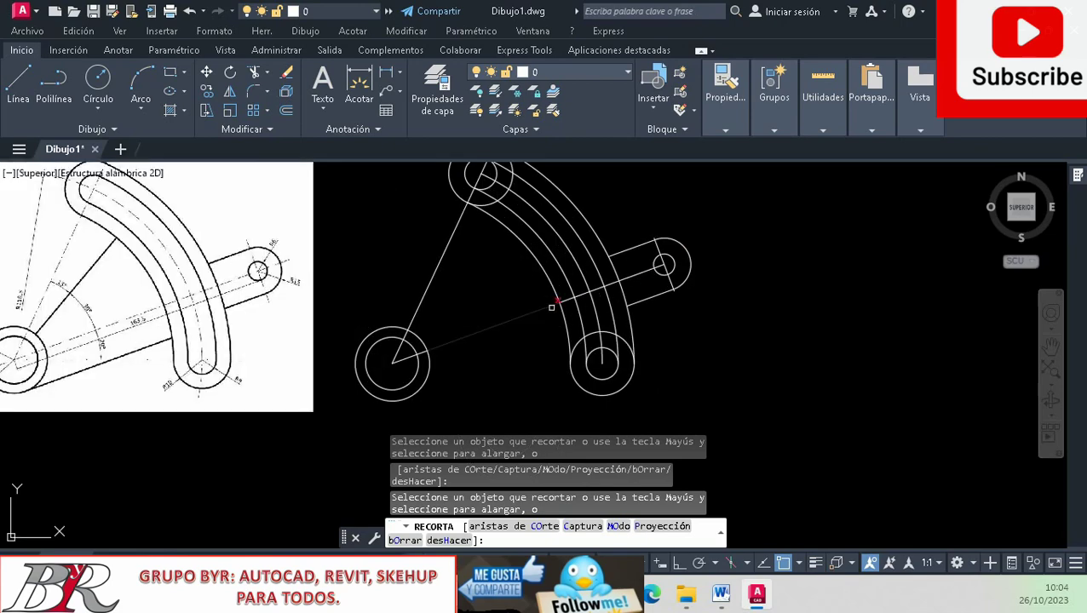
scroll(600, 359, "up", 2)
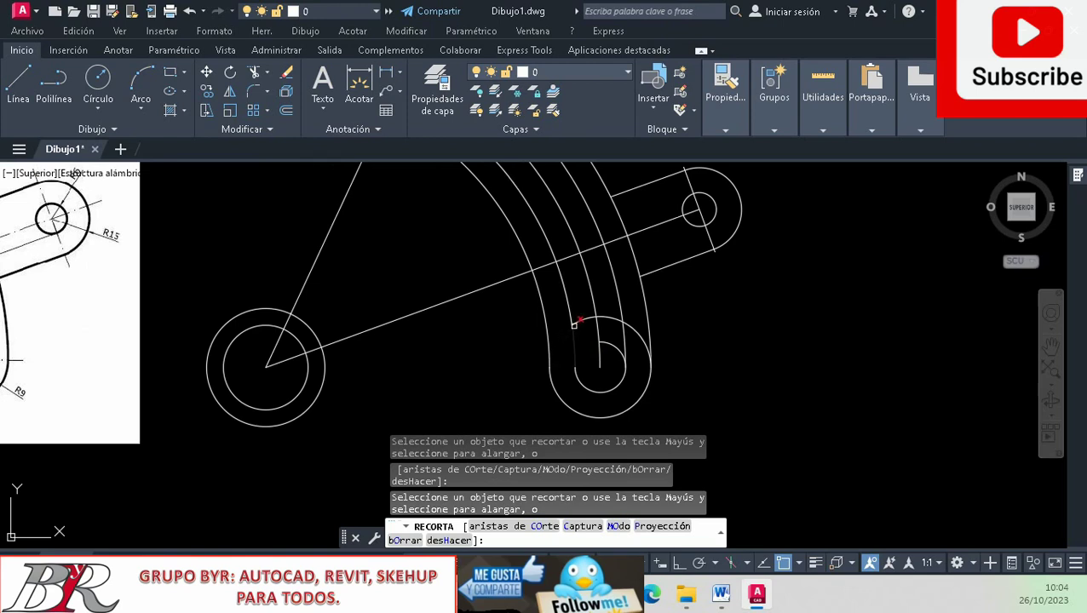
Trim the leftover line stub and arc pieces at the curved arm's lower end
left_click(574, 324)
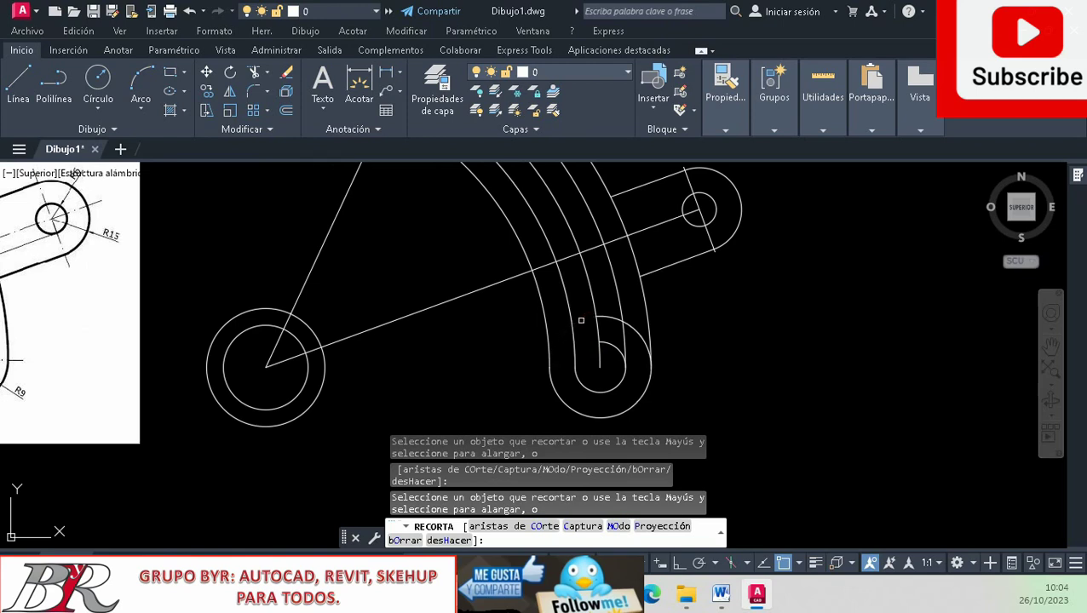
left_click(630, 337)
scroll(588, 293, "down", 3)
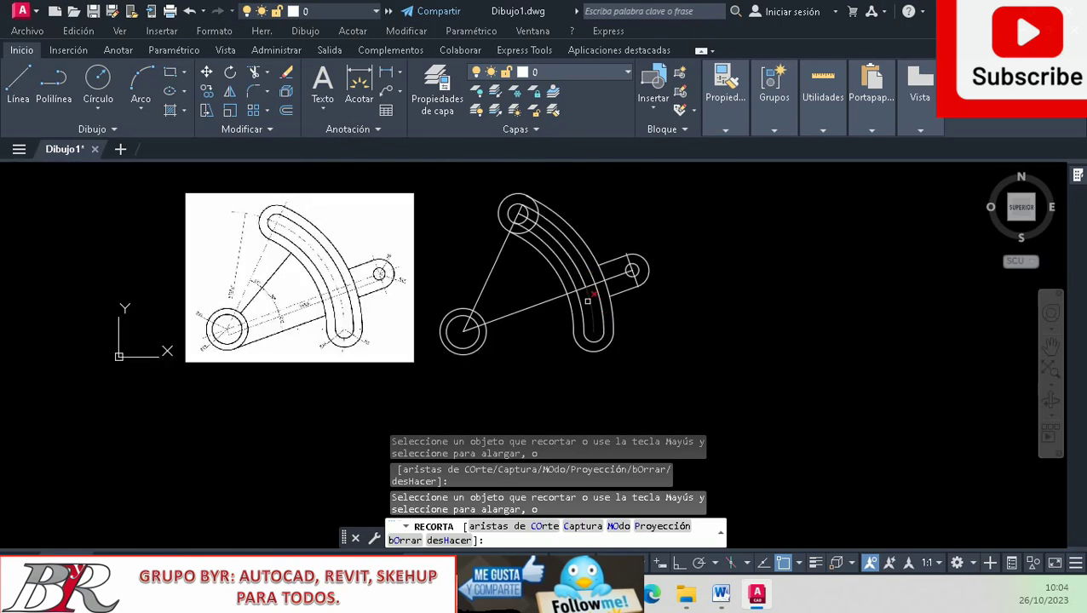
left_click(586, 301)
scroll(509, 194, "up", 2)
scroll(509, 193, "up", 2)
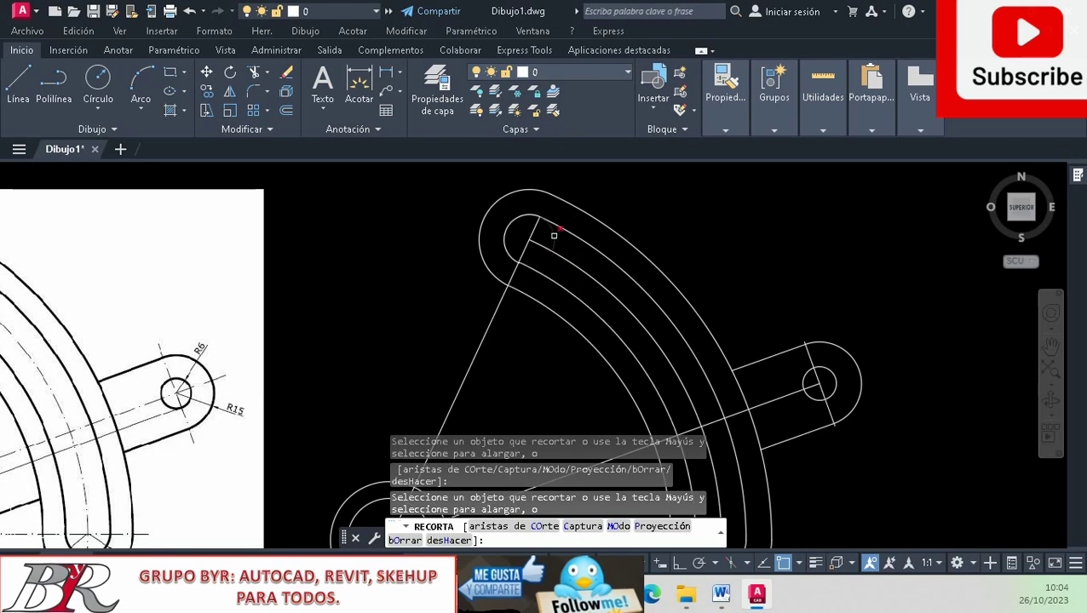
scroll(554, 234, "down", 2)
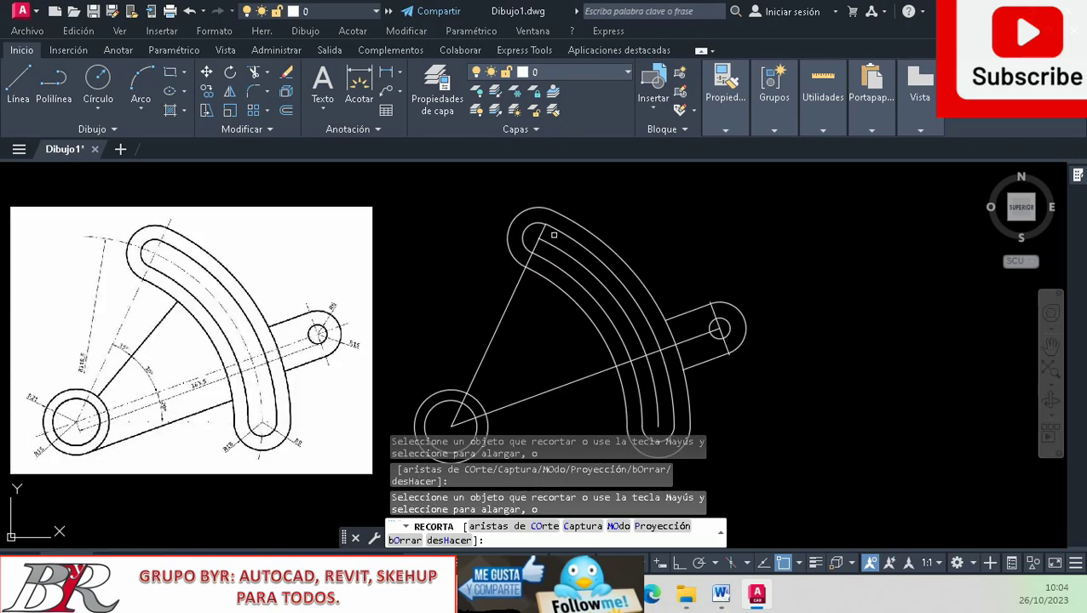
scroll(554, 234, "down", 2)
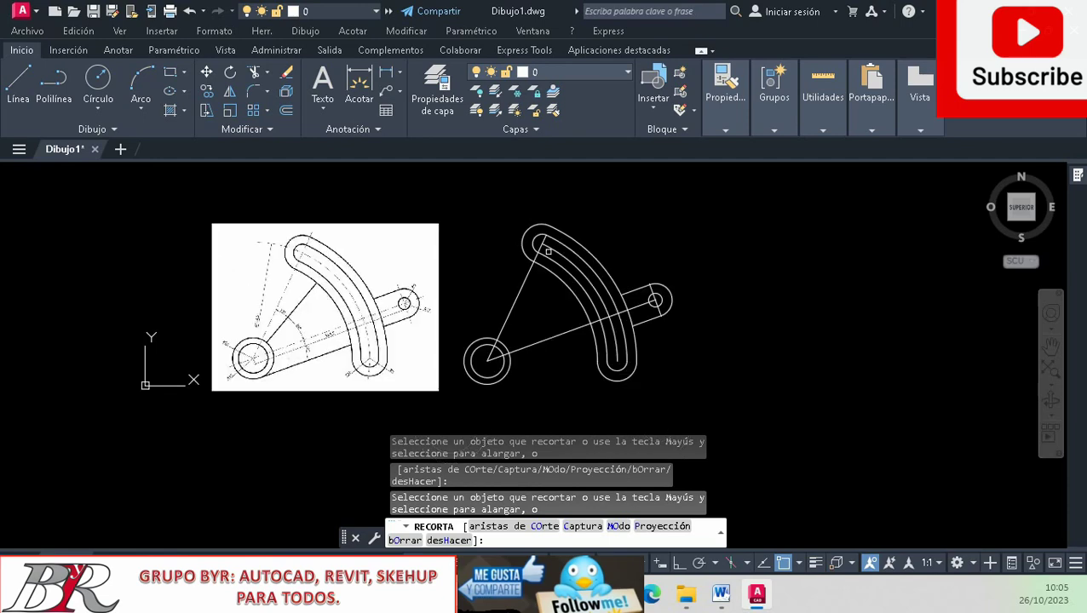
scroll(571, 305, "up", 2)
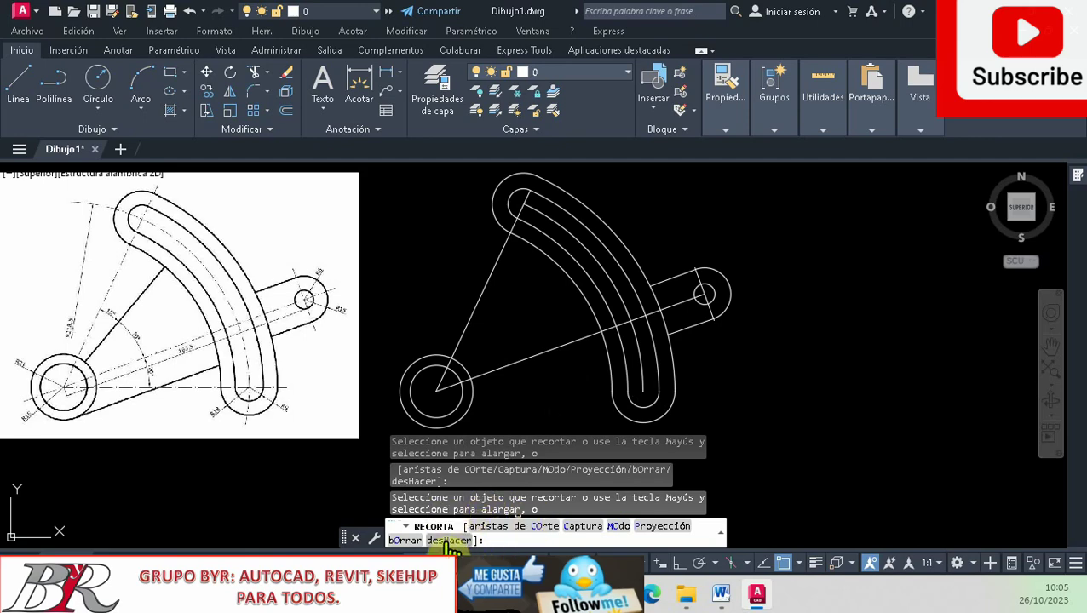
Undo the last trim, then trim off the upper part of the small top circle
left_click(447, 541)
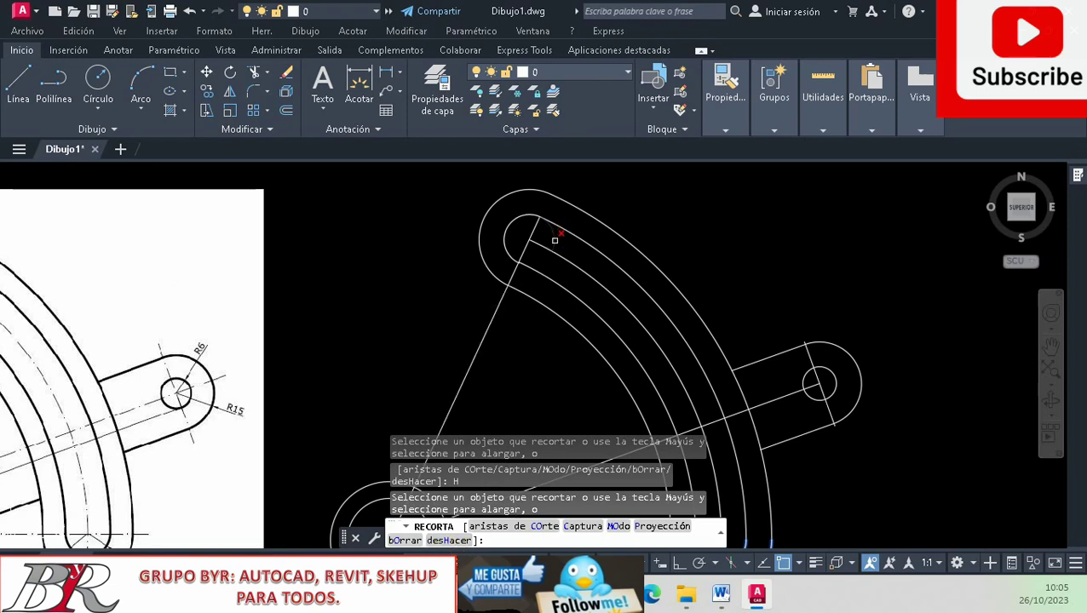
left_click(460, 540)
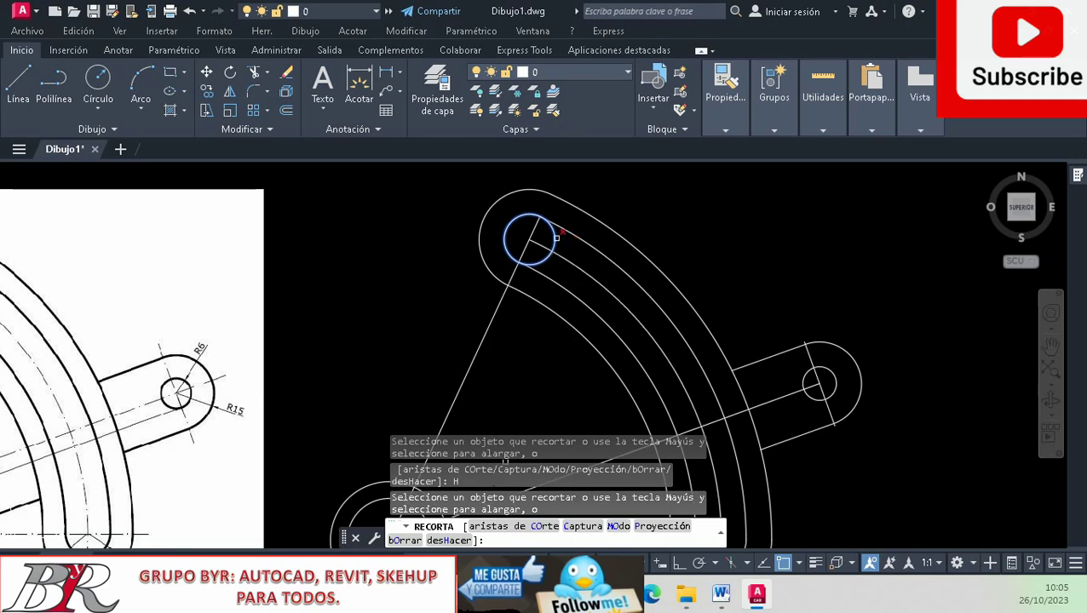
left_click(554, 237)
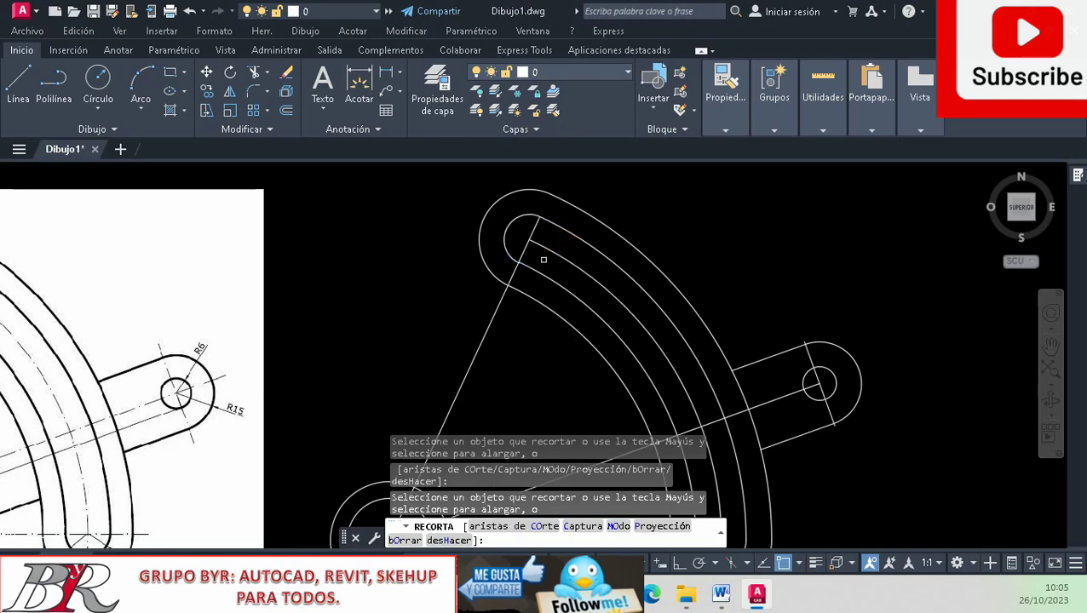
scroll(544, 259, "down", 2)
scroll(543, 259, "down", 2)
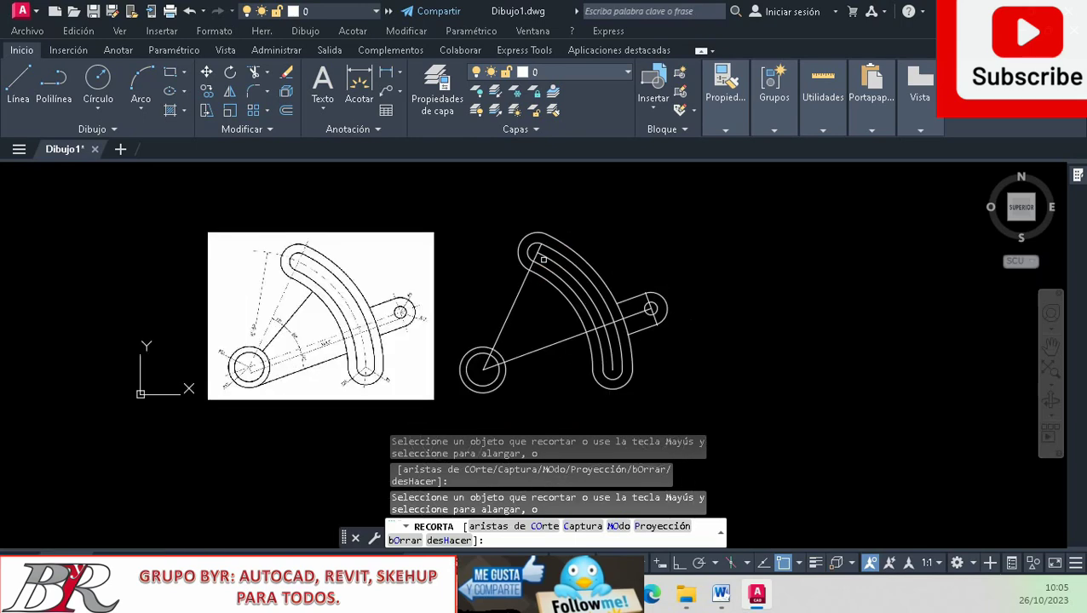
scroll(520, 297, "up", 2)
key("Return")
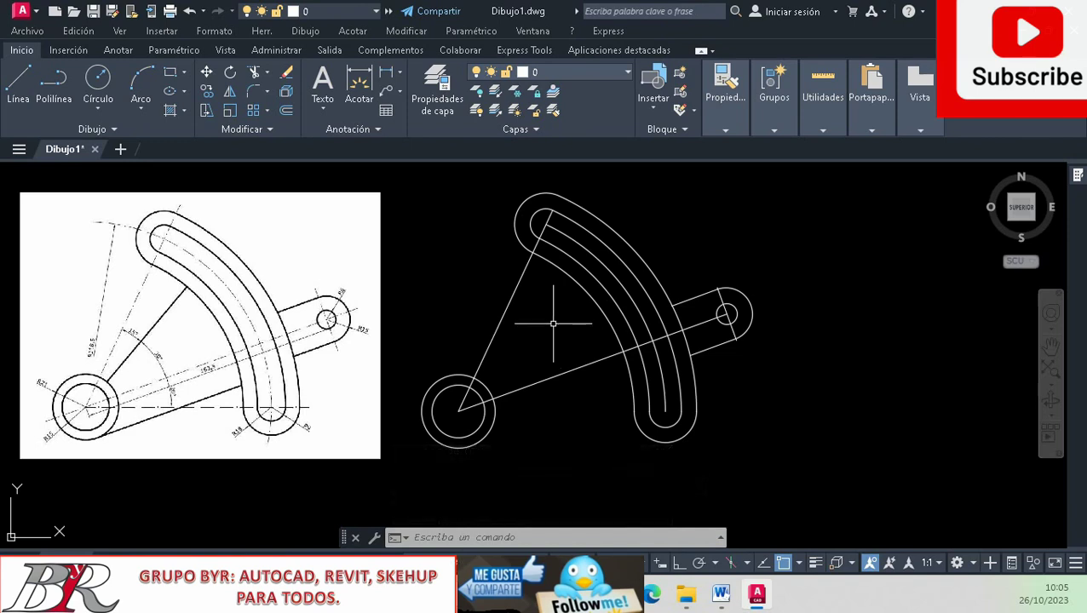
Extend the curved arm's middle arc to the arm's end using Alargar
left_click(267, 73)
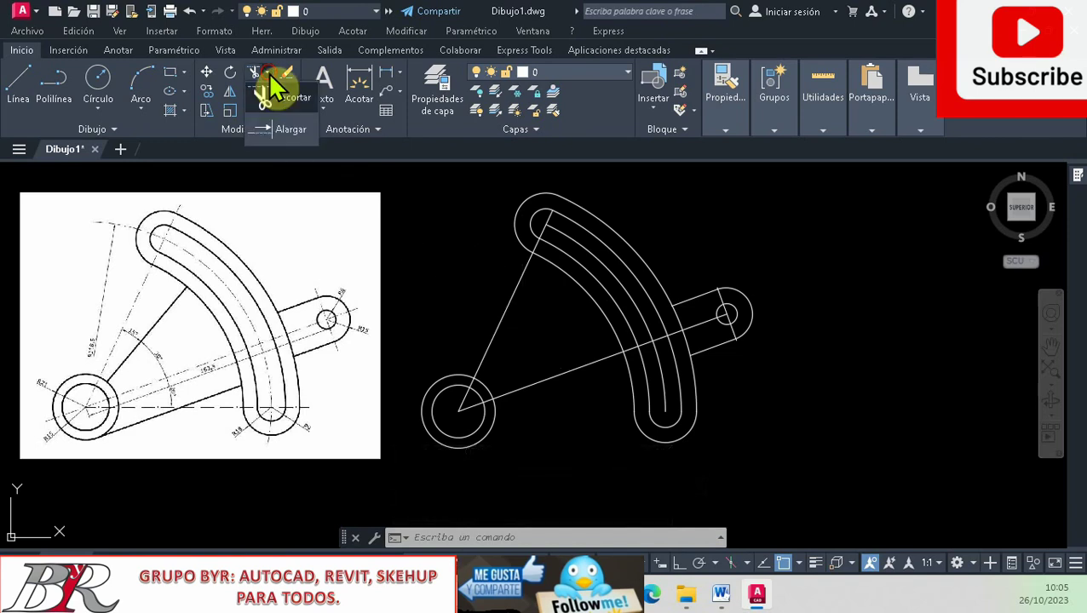
left_click(295, 129)
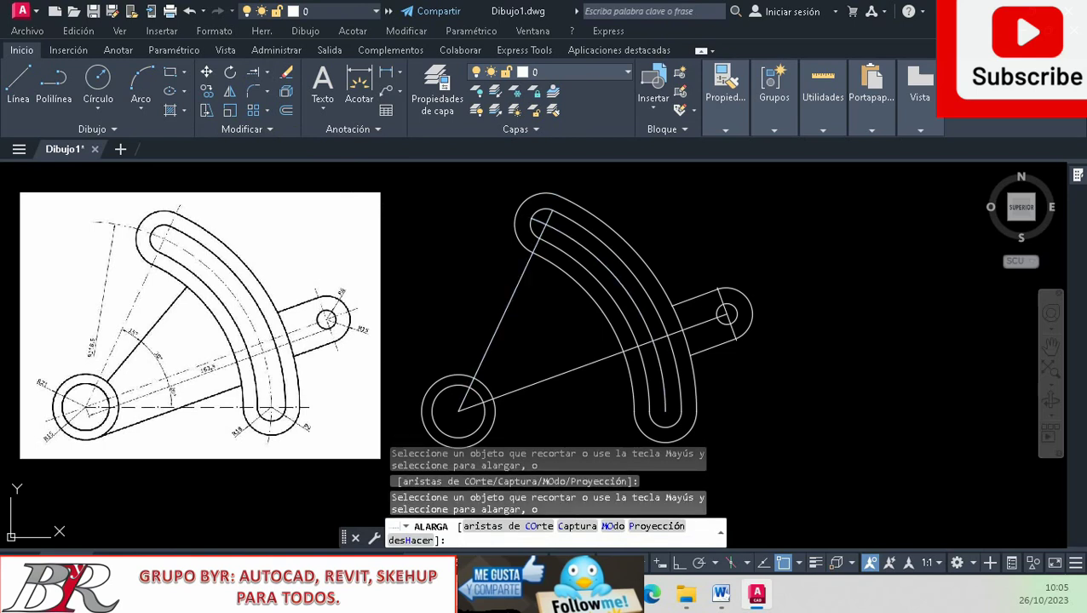
left_click(571, 263)
left_click(665, 406)
key("Return")
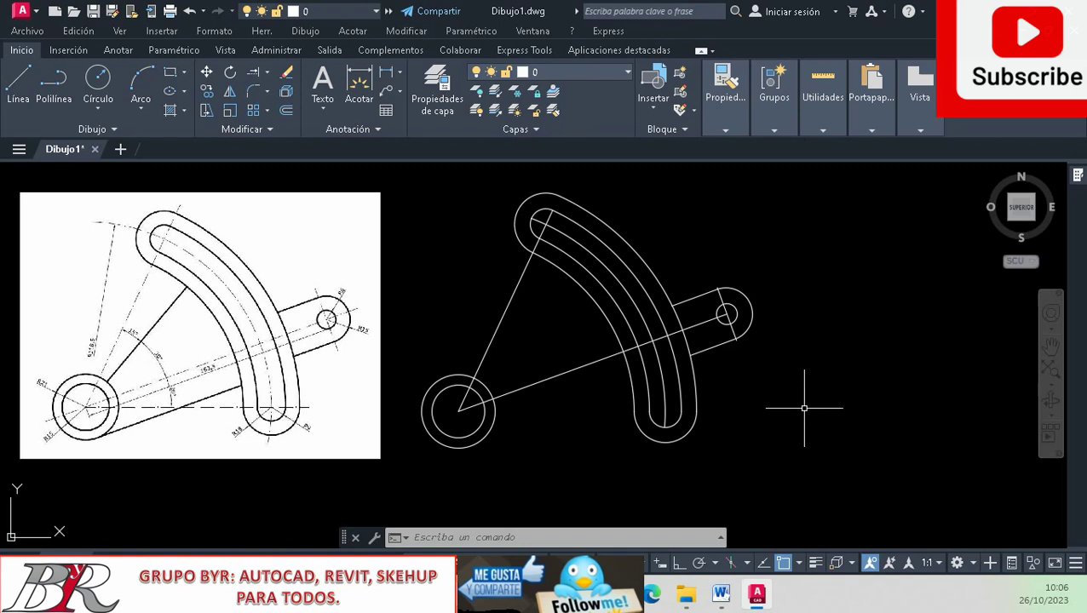
Select and clear the centre lines, then expand the Propiedades panel showing PorCapa settings
left_click(733, 332)
left_click(582, 365)
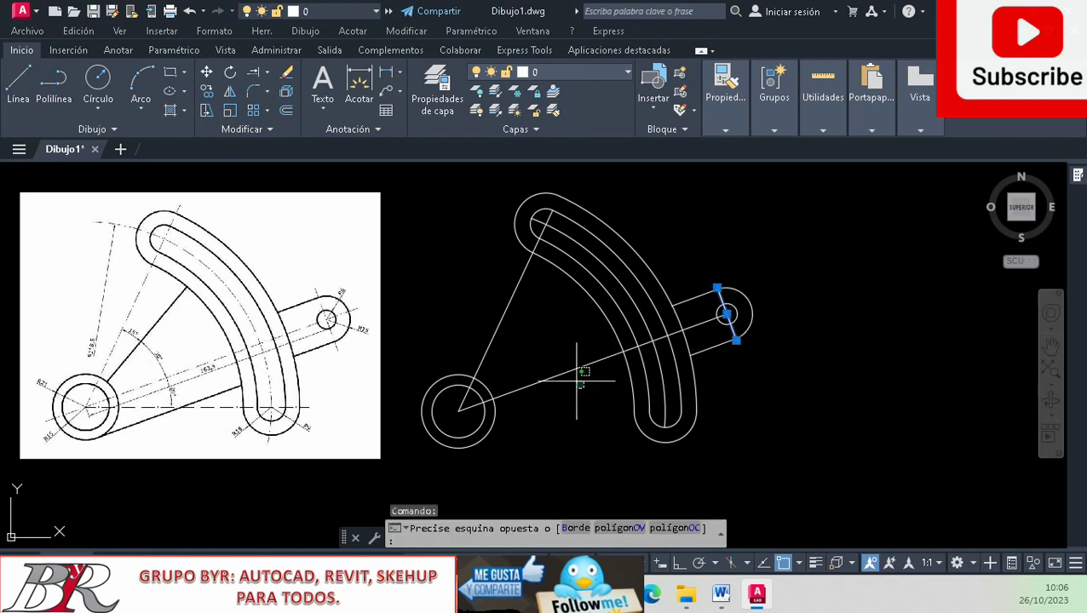
left_click(579, 366)
left_click(511, 338)
left_click(471, 316)
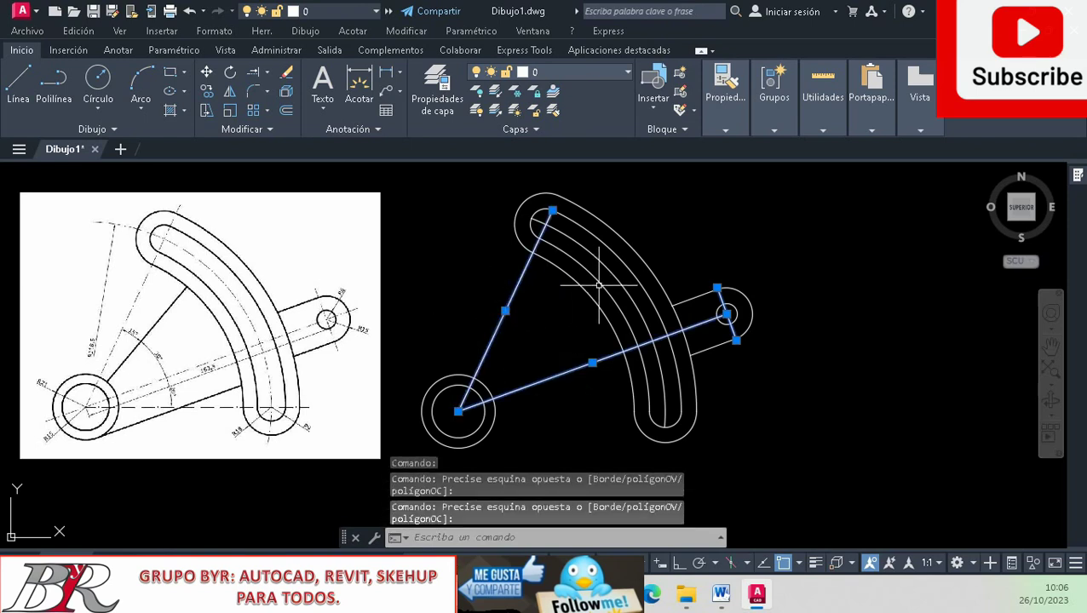
left_click(634, 264)
left_click(560, 326)
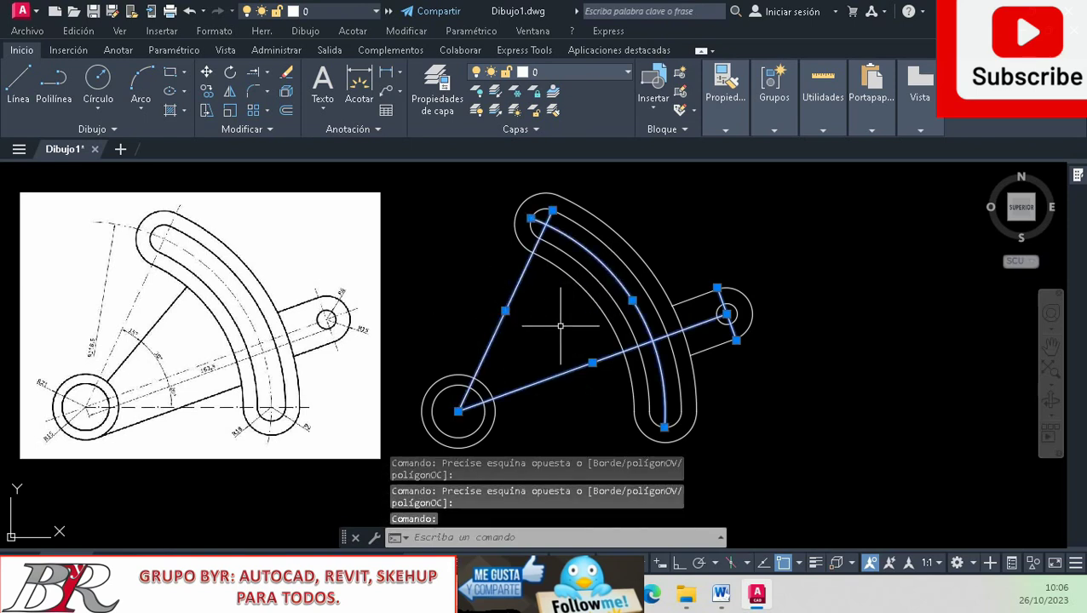
key("Escape")
key("Escape")
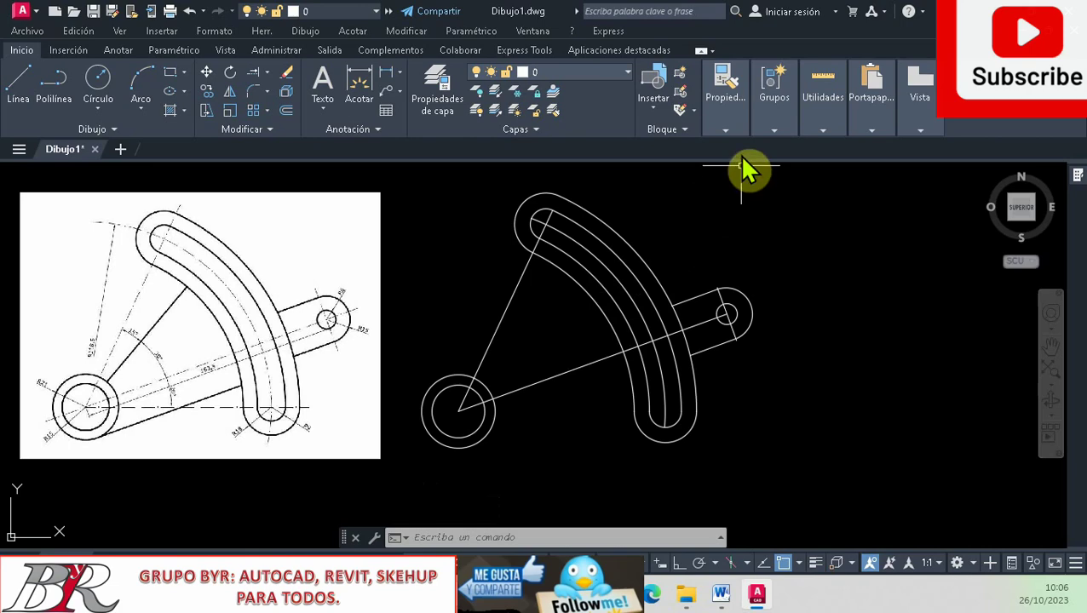
left_click(725, 132)
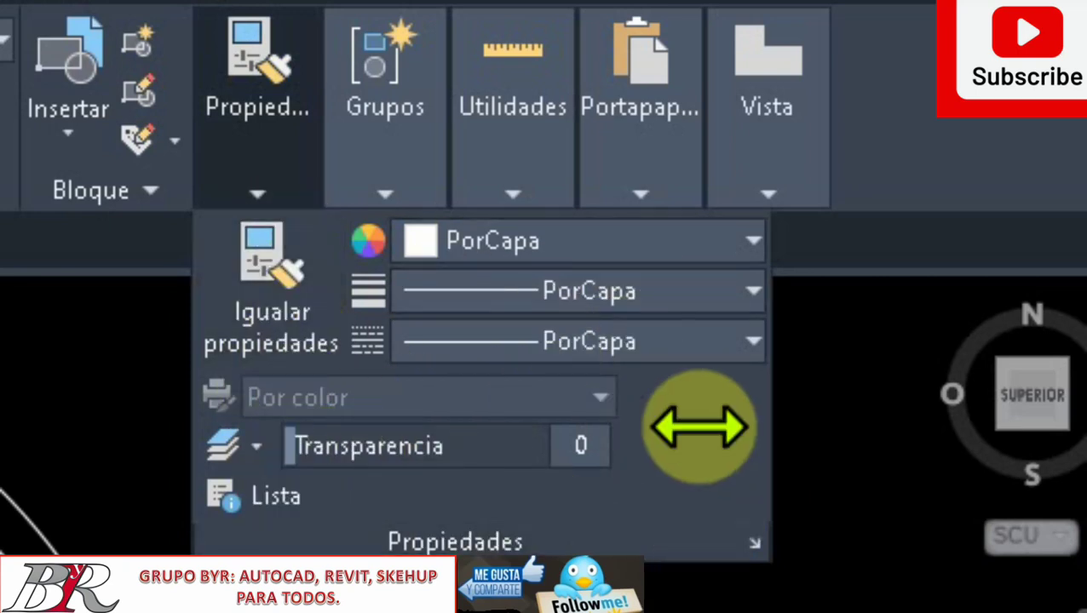
mouse_move(724, 98)
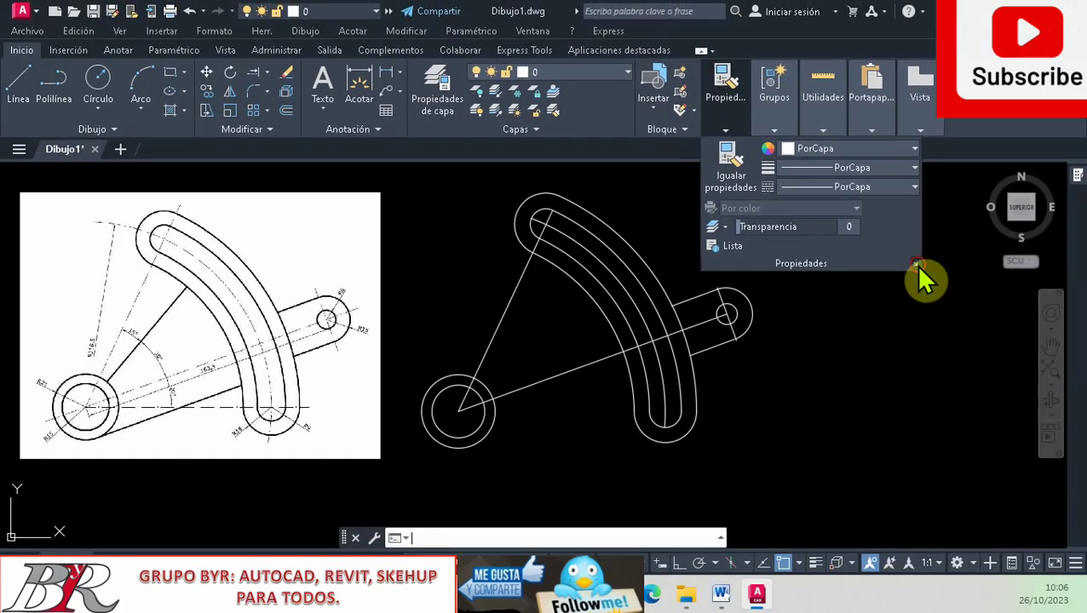
Open the properties palette and expand the Tipo de línea list to show PorCapa, PorBloque and Continuous
left_click(916, 263)
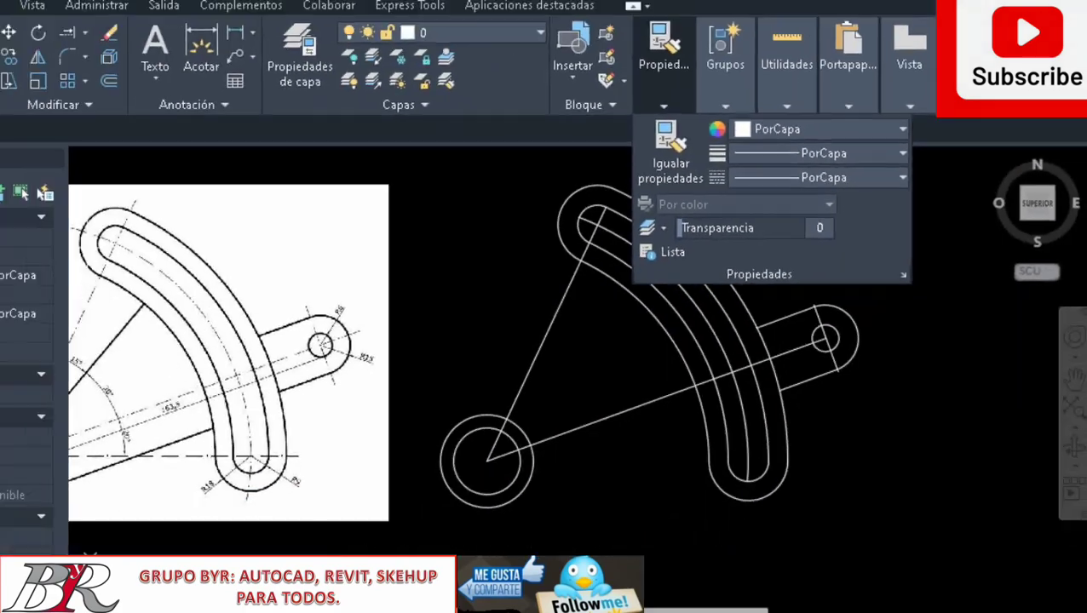
left_click(734, 417)
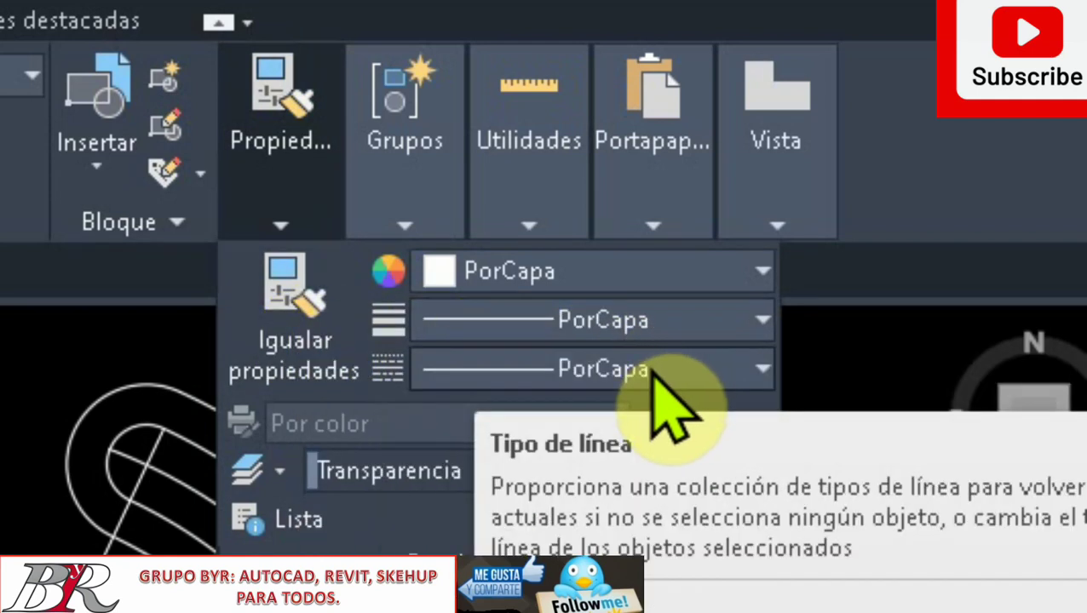
left_click(652, 377)
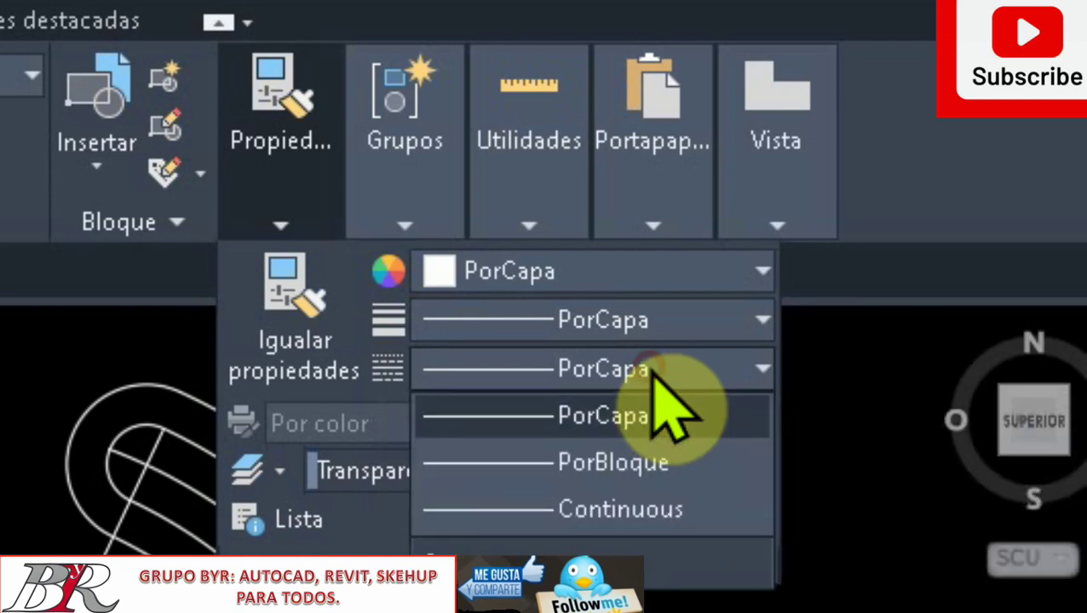
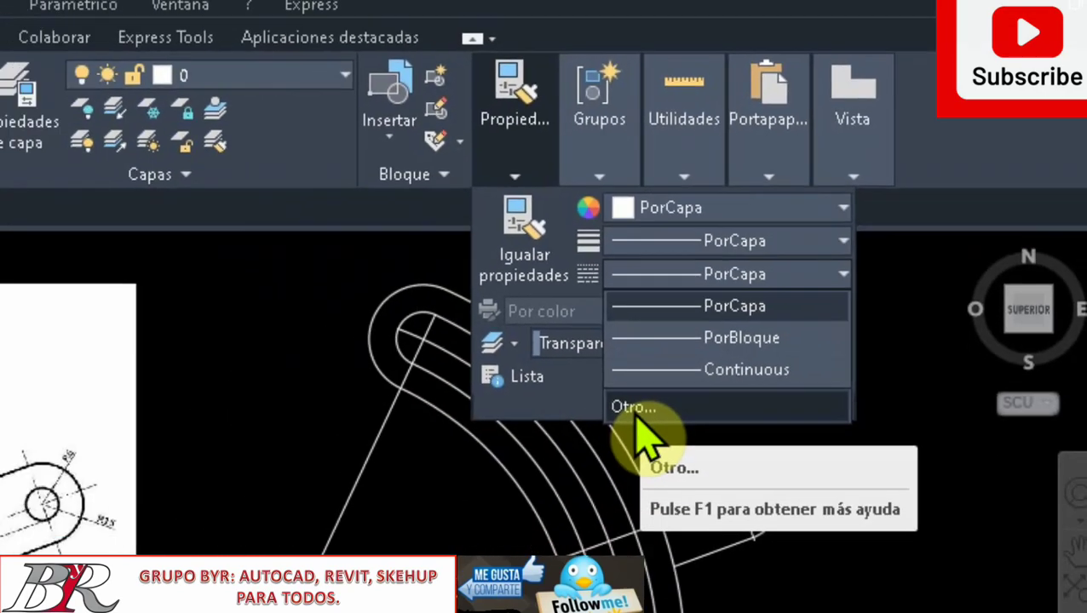
Open the Linetype Manager via Otro... in the Properties panel linetype dropdown
left_click(452, 558)
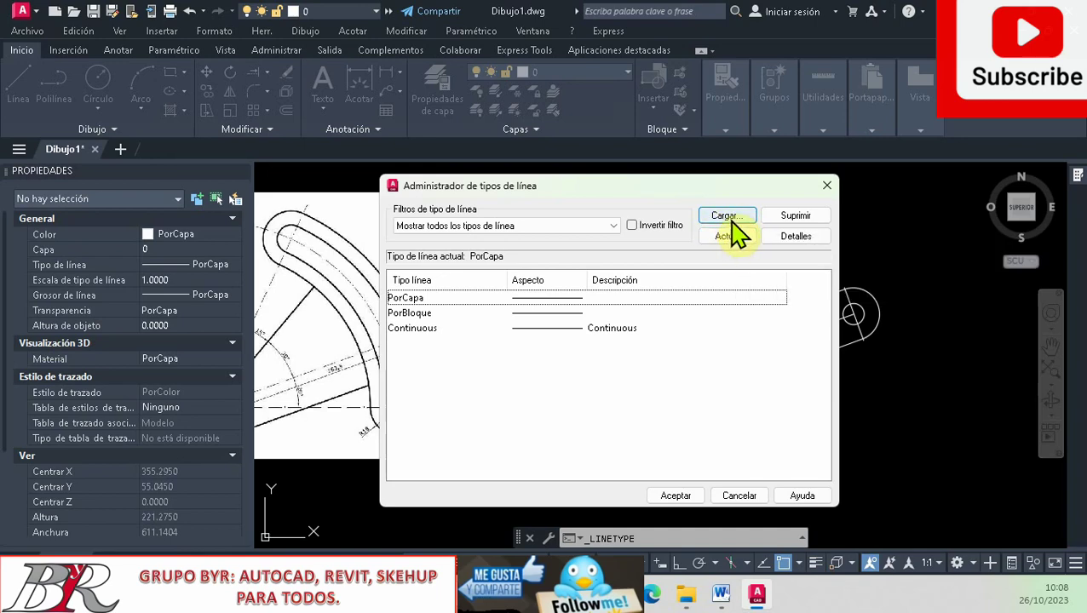
Pick the TRAZOSX2 dashed linetype from the acad.lin list to load
left_click(731, 214)
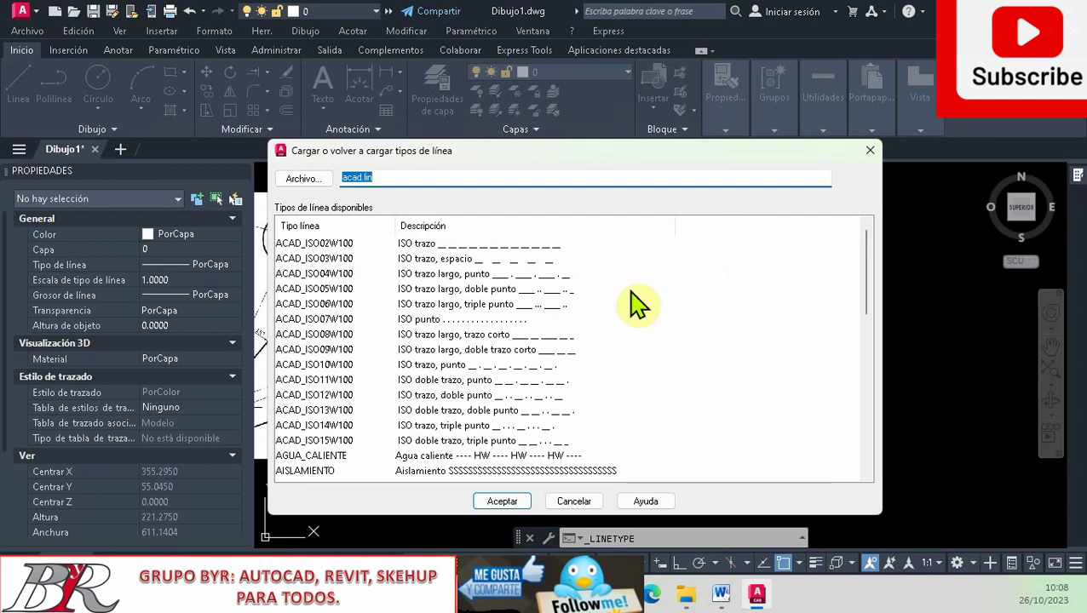
scroll(638, 303, "down", 1)
scroll(553, 323, "down", 8)
scroll(536, 357, "down", 1)
scroll(504, 383, "up", 6)
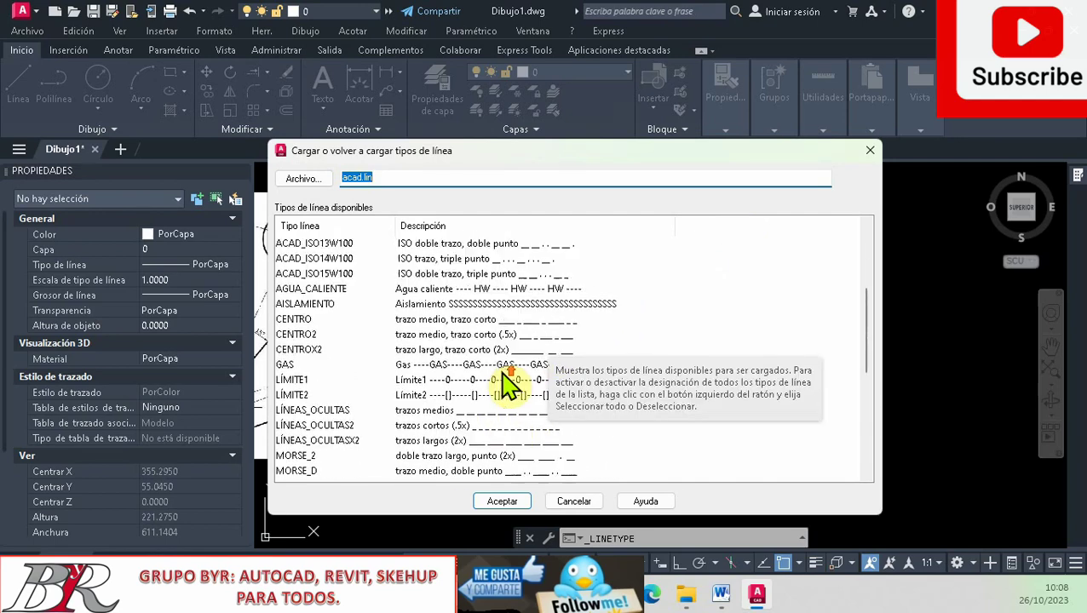
scroll(504, 383, "up", 4)
scroll(473, 358, "down", 10)
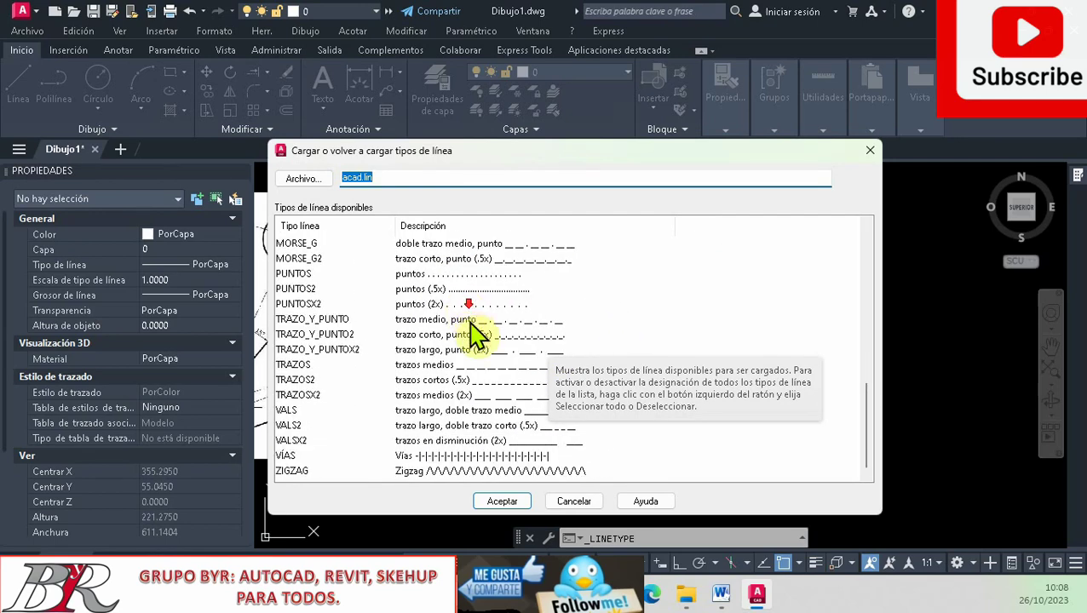
scroll(511, 379, "up", 3)
scroll(515, 370, "up", 7)
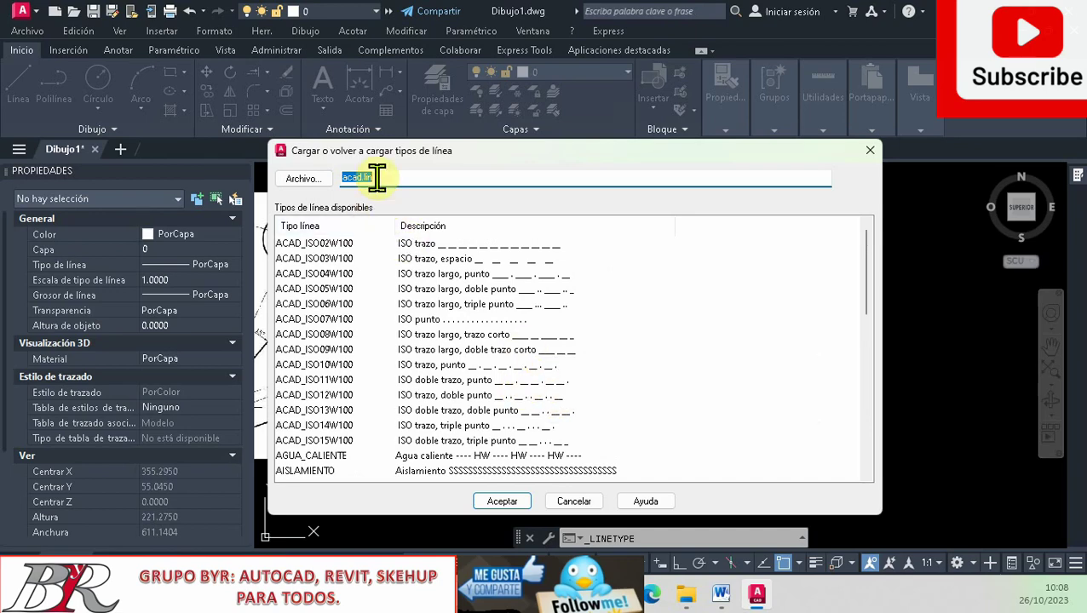
scroll(426, 264, "down", 7)
scroll(443, 281, "up", 5)
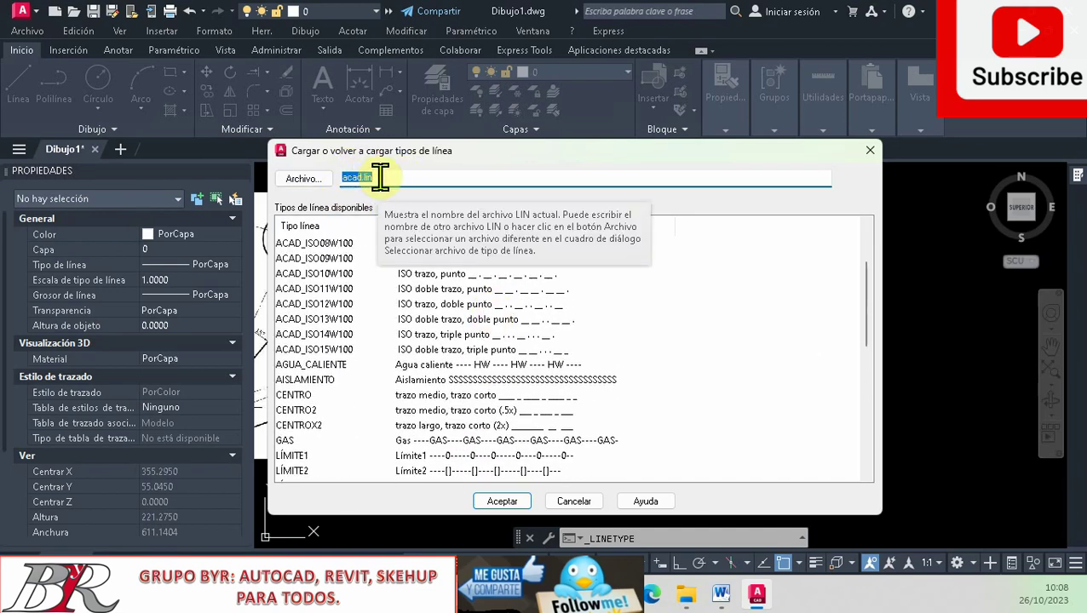
scroll(538, 352, "down", 1)
scroll(539, 351, "up", 3)
scroll(540, 352, "down", 10)
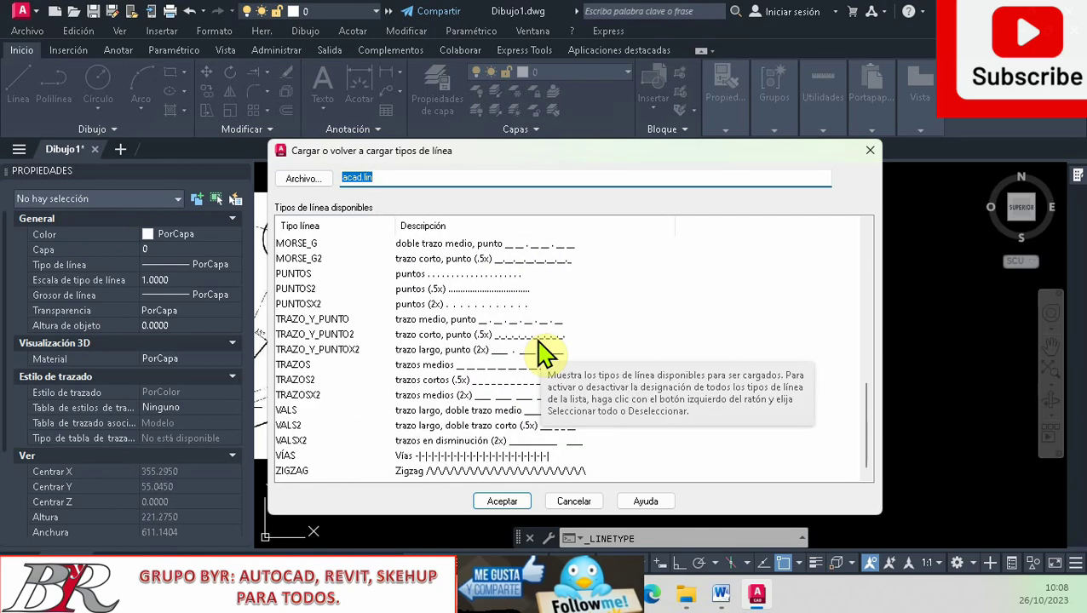
scroll(538, 352, "up", 10)
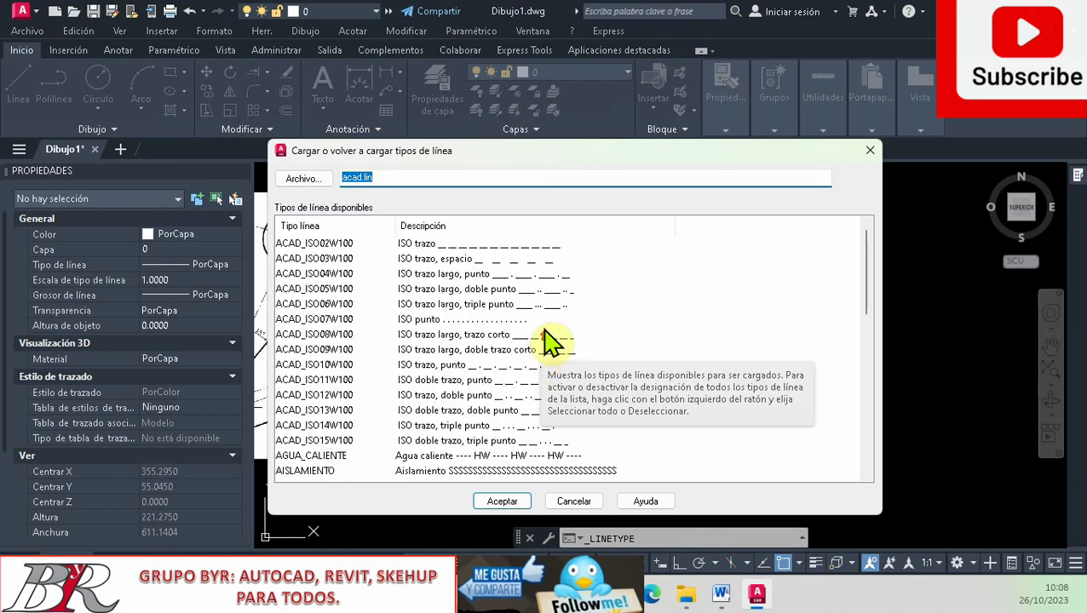
scroll(545, 340, "down", 10)
scroll(566, 315, "down", 1)
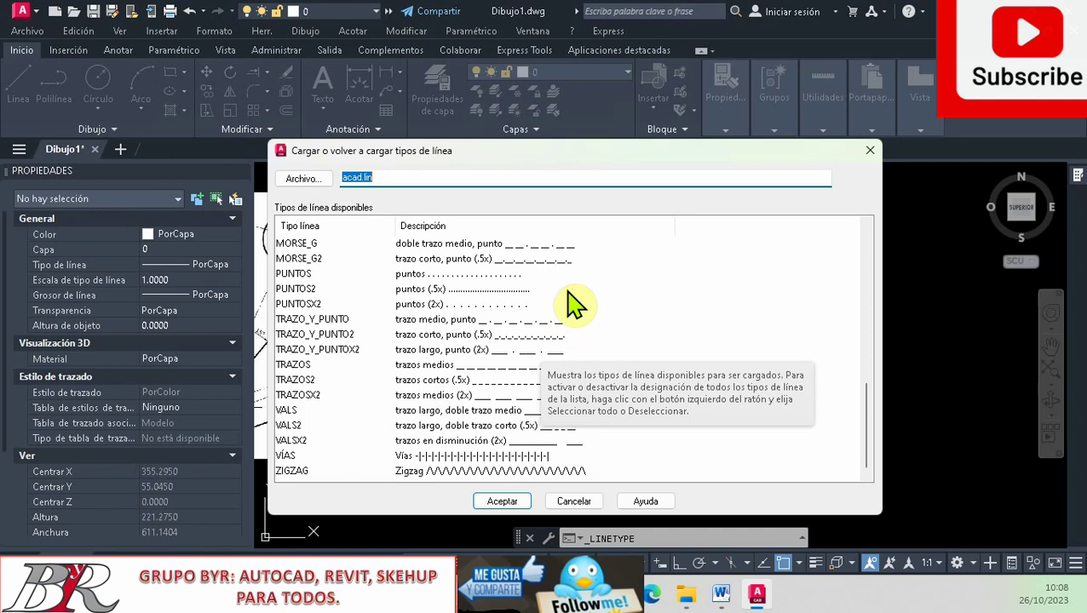
scroll(569, 307, "up", 2)
scroll(569, 313, "up", 2)
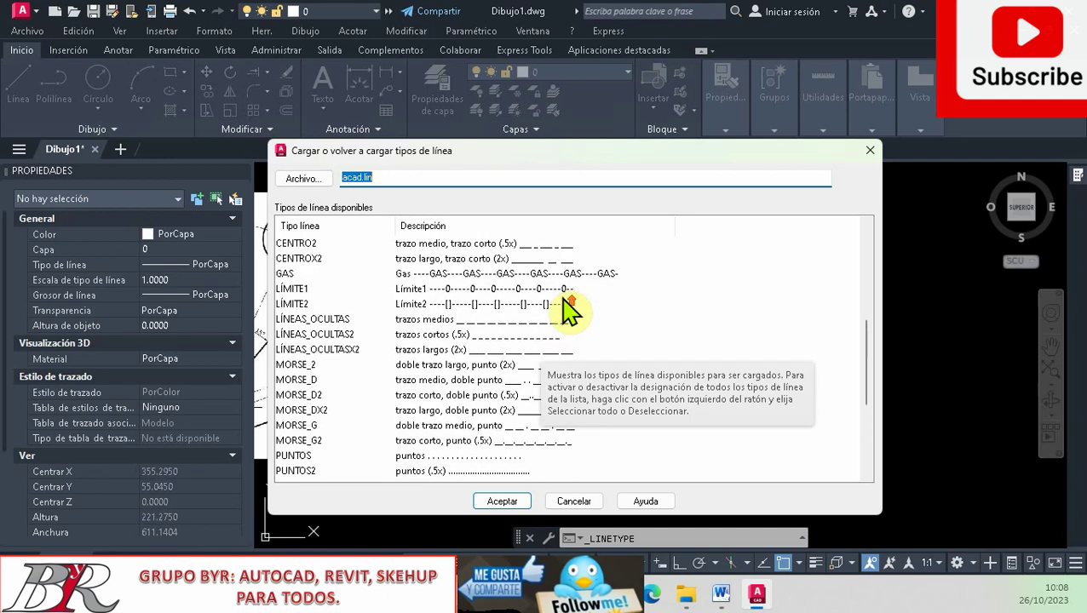
scroll(569, 313, "up", 7)
scroll(569, 311, "down", 10)
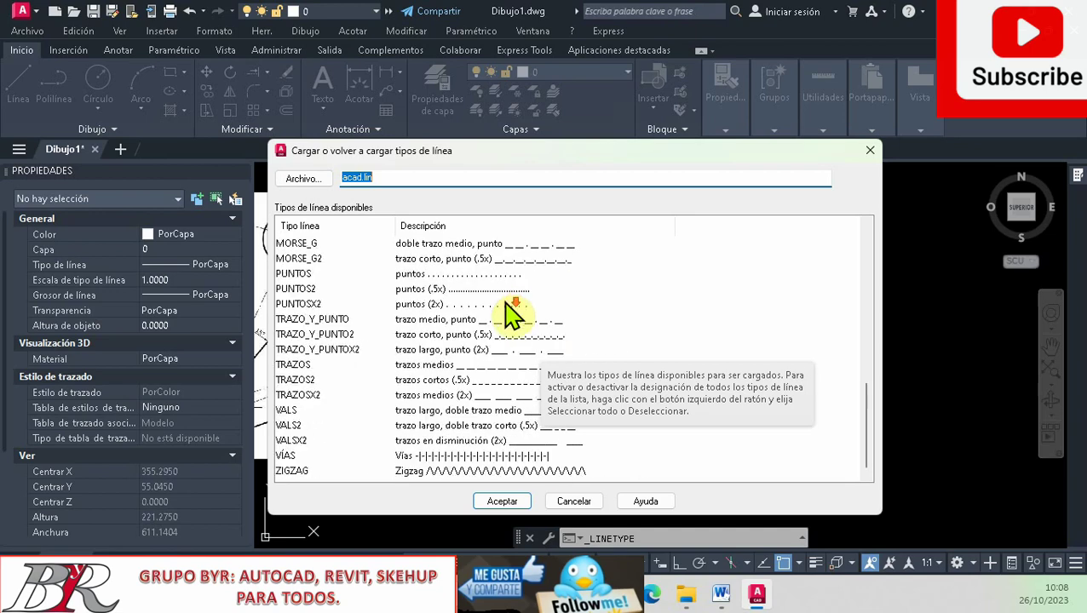
left_click(495, 396)
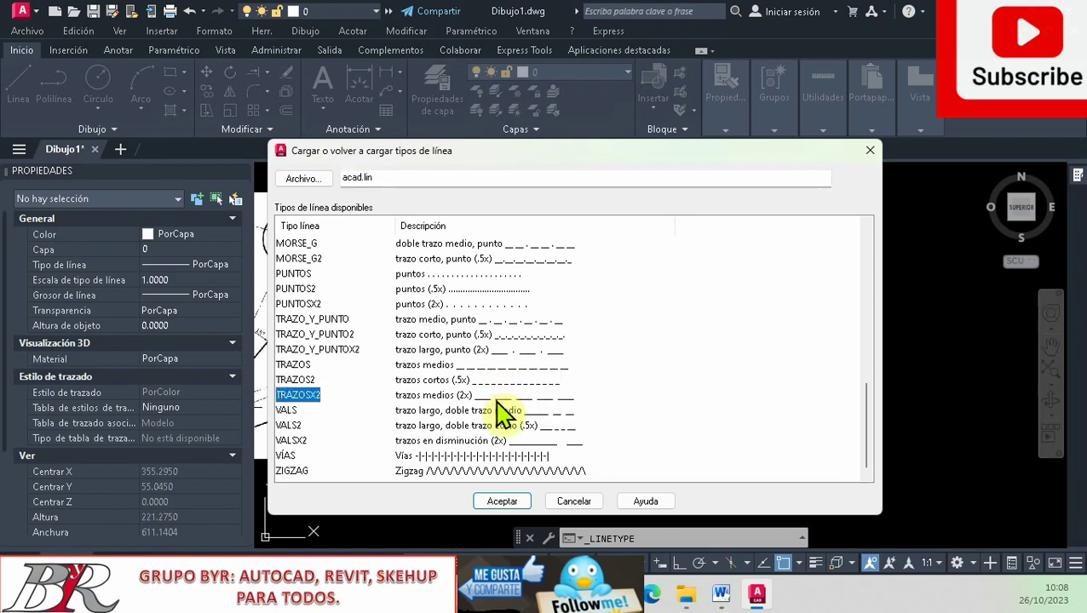
Confirm loading TRAZOSX2, close the Linetype Manager, and select the short line through the small circle
left_click(509, 502)
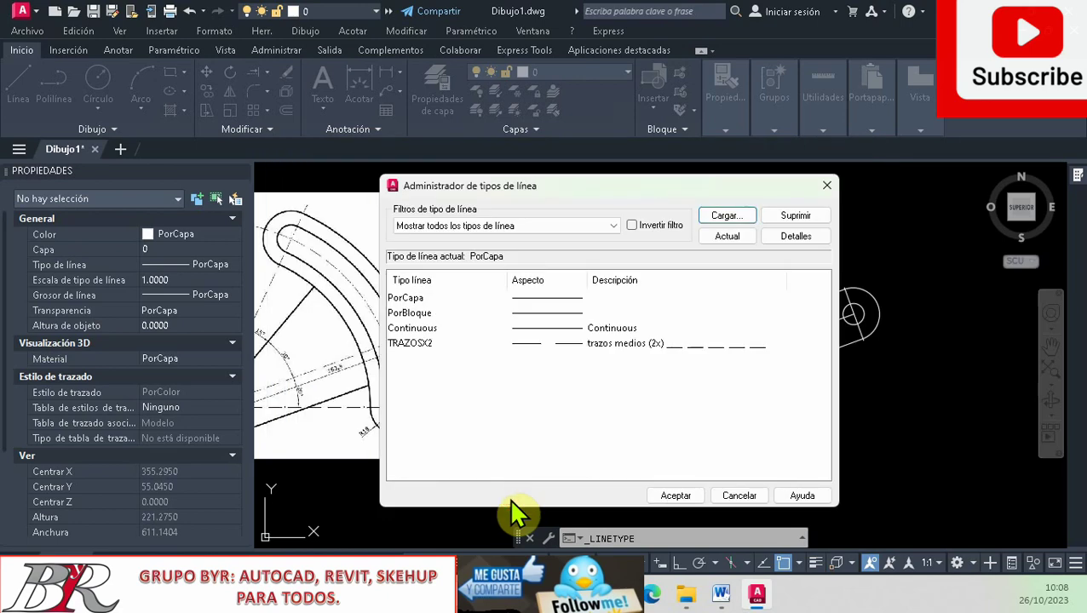
left_click(675, 495)
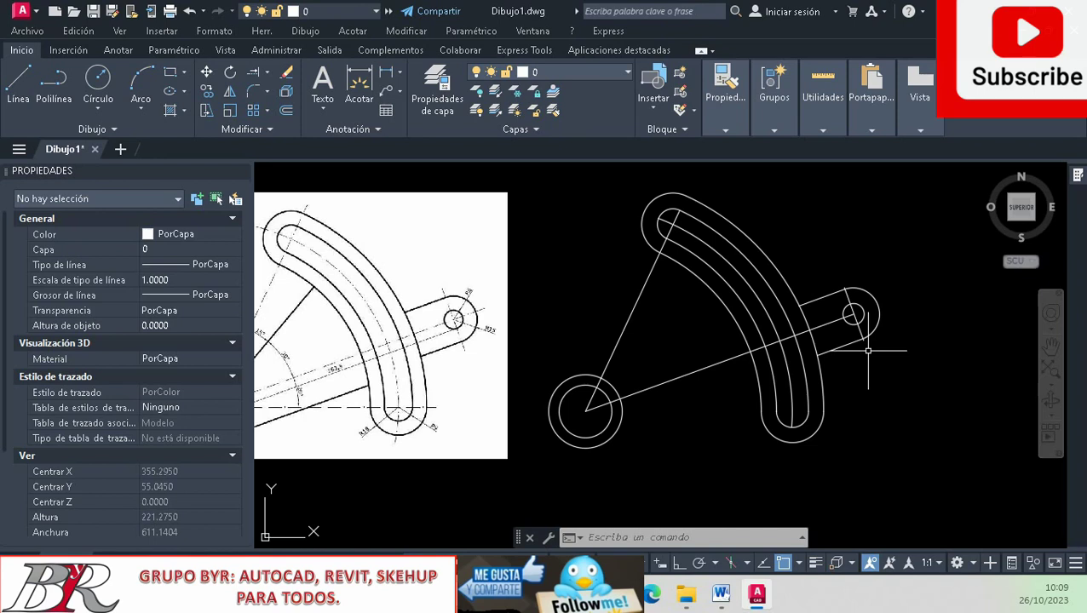
mouse_move(860, 332)
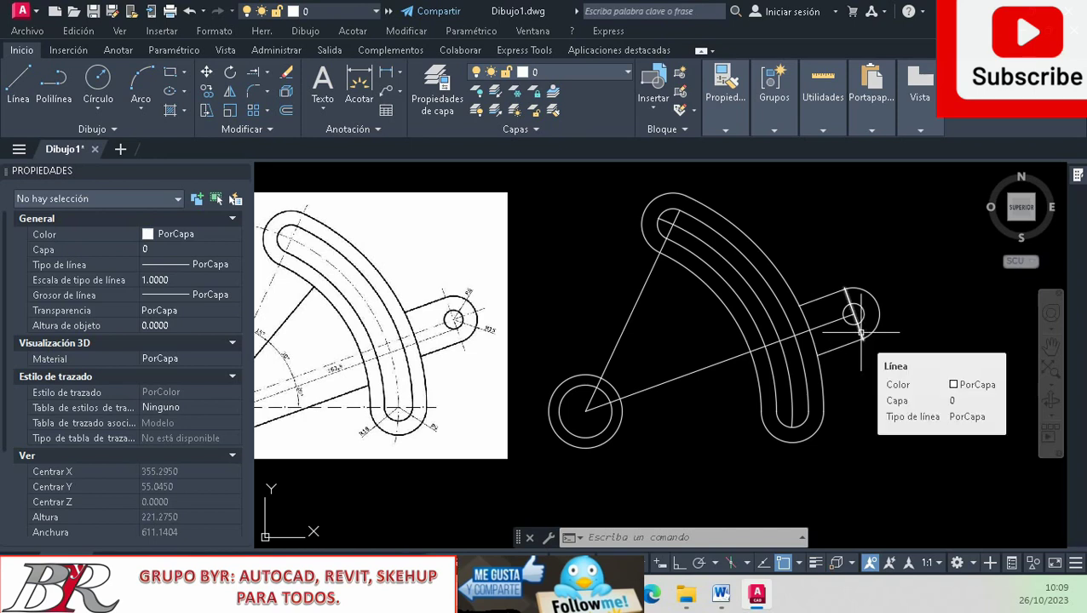
left_click(861, 333)
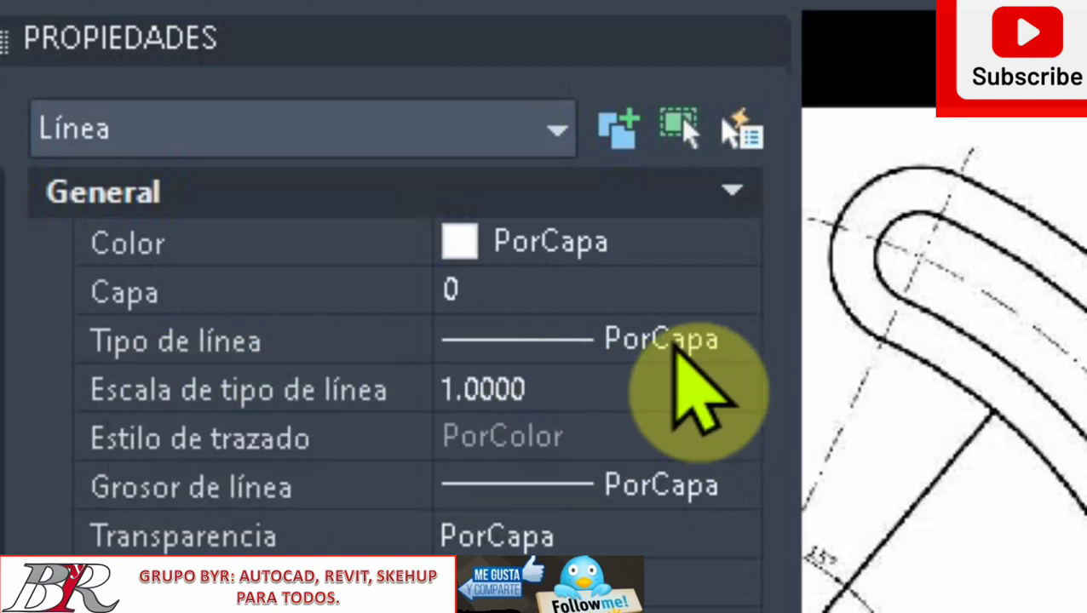
Change the selected short line's linetype from PorCapa to TRAZOSX2 in Properties
left_click(655, 351)
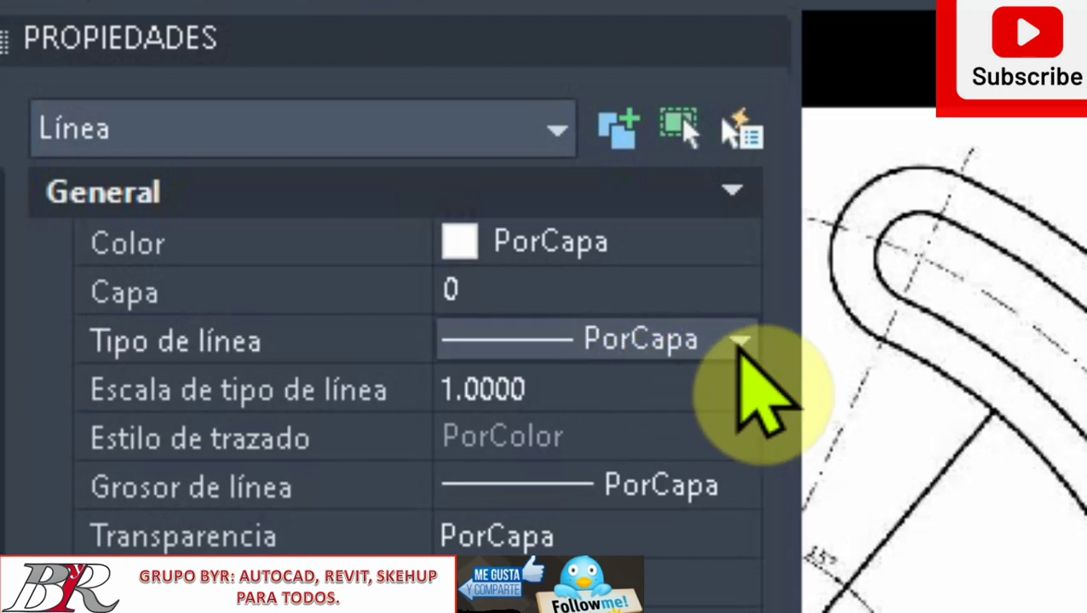
left_click(740, 344)
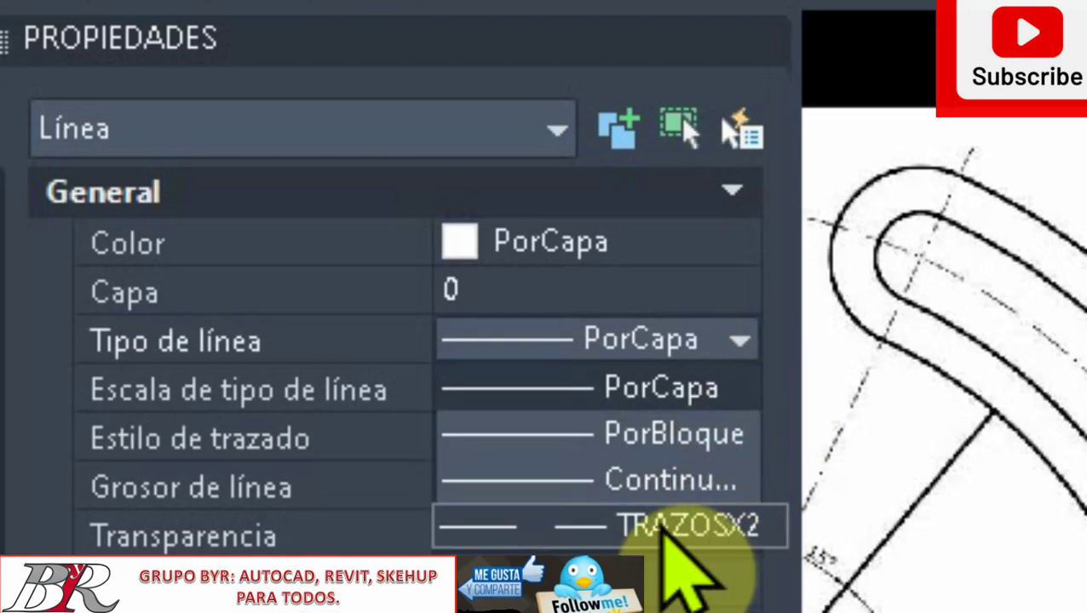
left_click(672, 525)
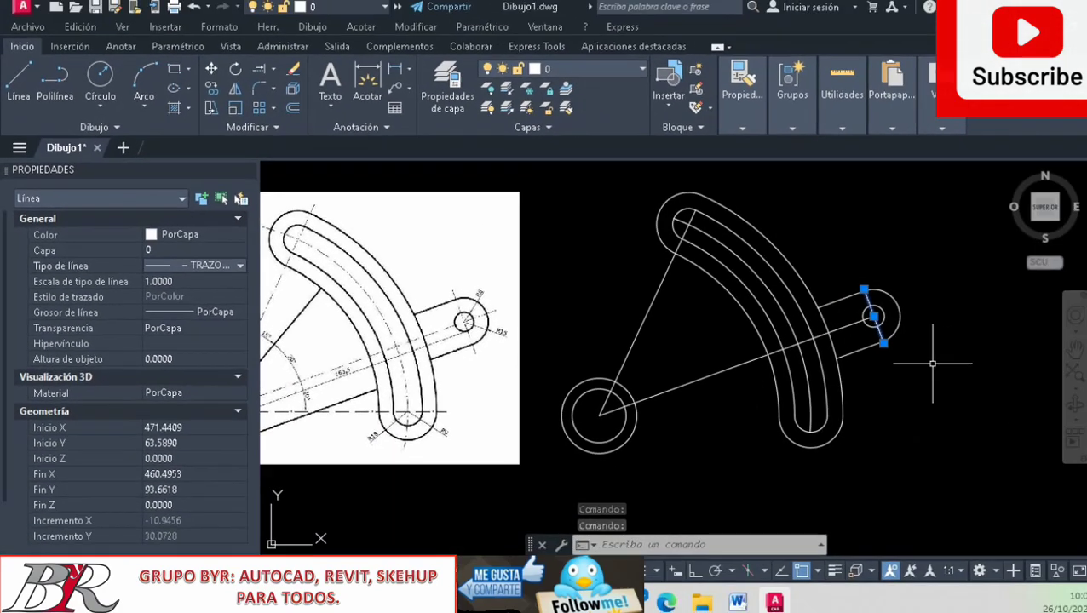
Deselect the line and zoom in and out to inspect its dashed appearance
key("Escape")
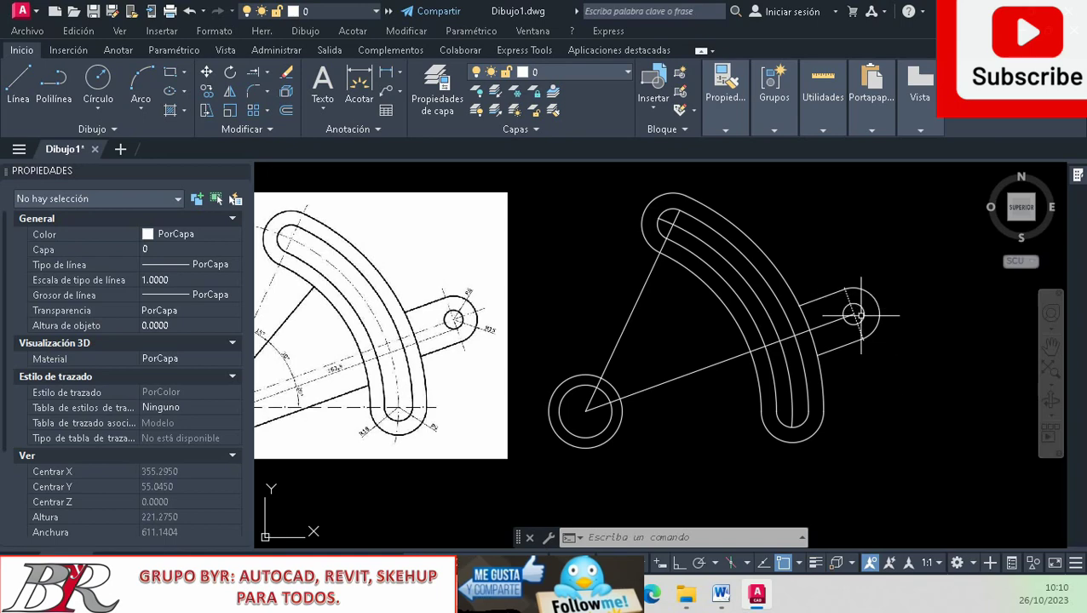
scroll(868, 320, "up", 2)
scroll(867, 323, "up", 2)
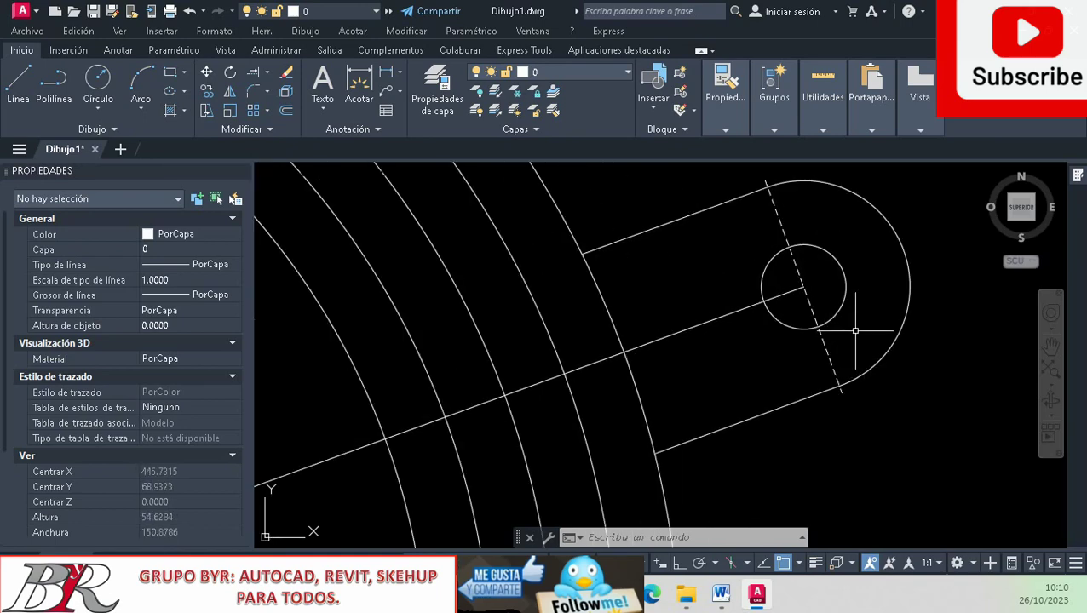
scroll(856, 329, "up", 2)
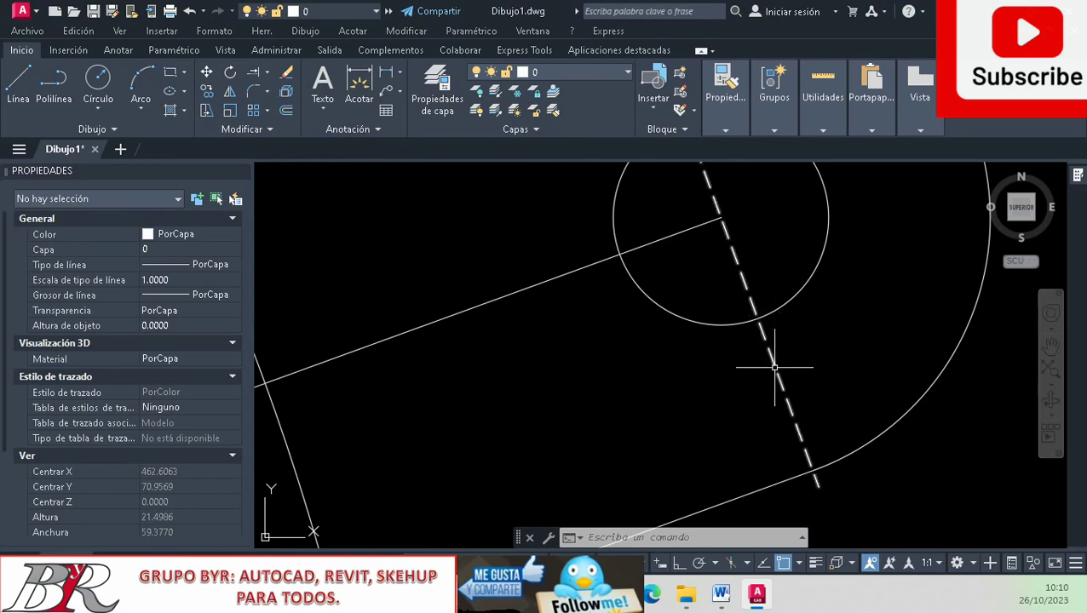
scroll(771, 364, "down", 2)
scroll(767, 361, "down", 3)
scroll(765, 360, "up", 2)
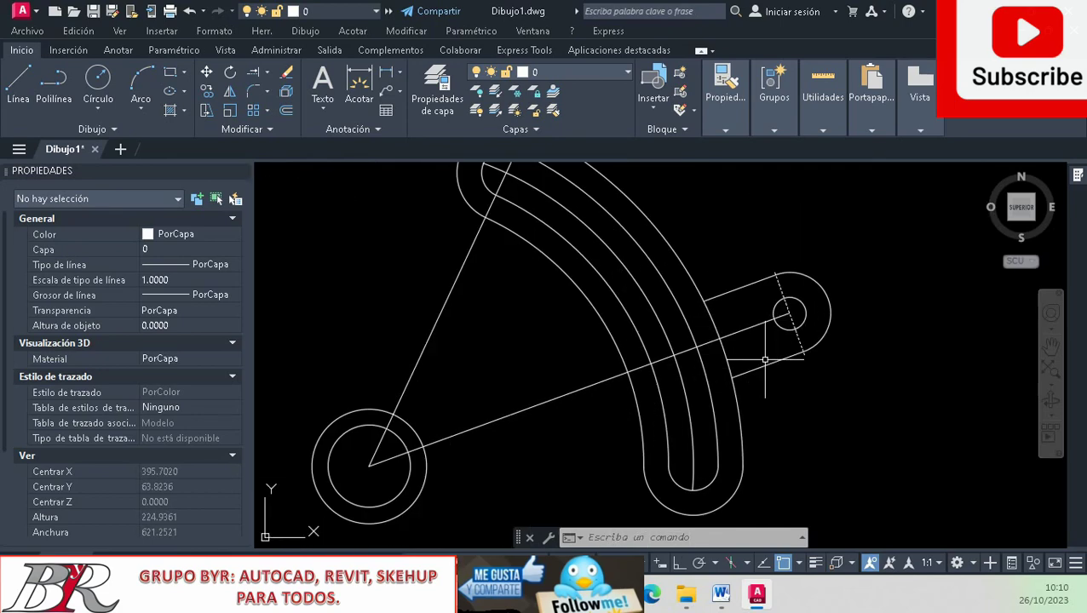
scroll(765, 359, "down", 2)
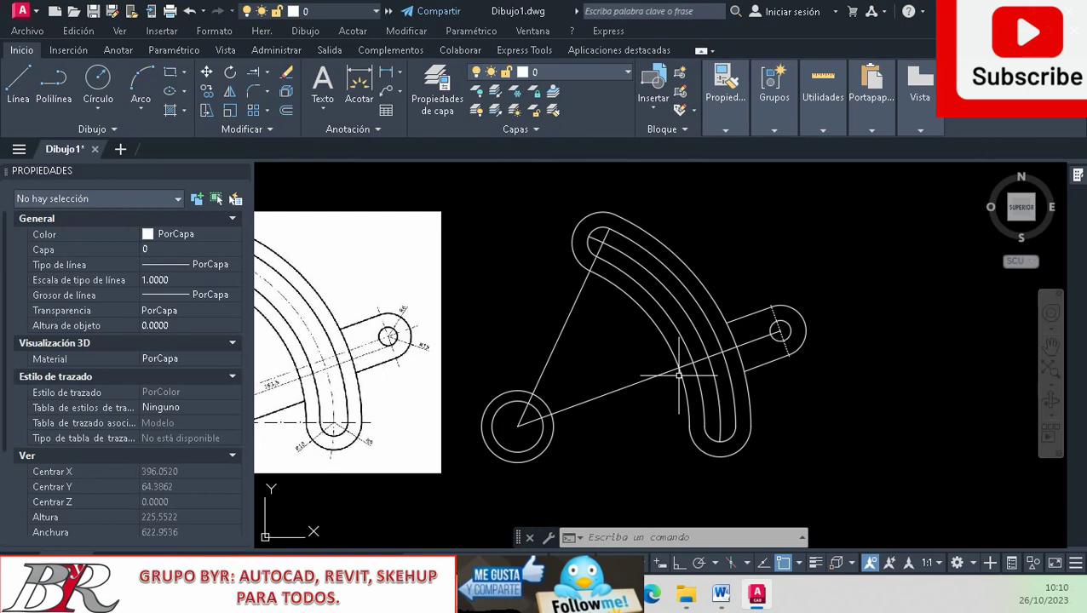
scroll(679, 375, "up", 2)
scroll(679, 375, "down", 2)
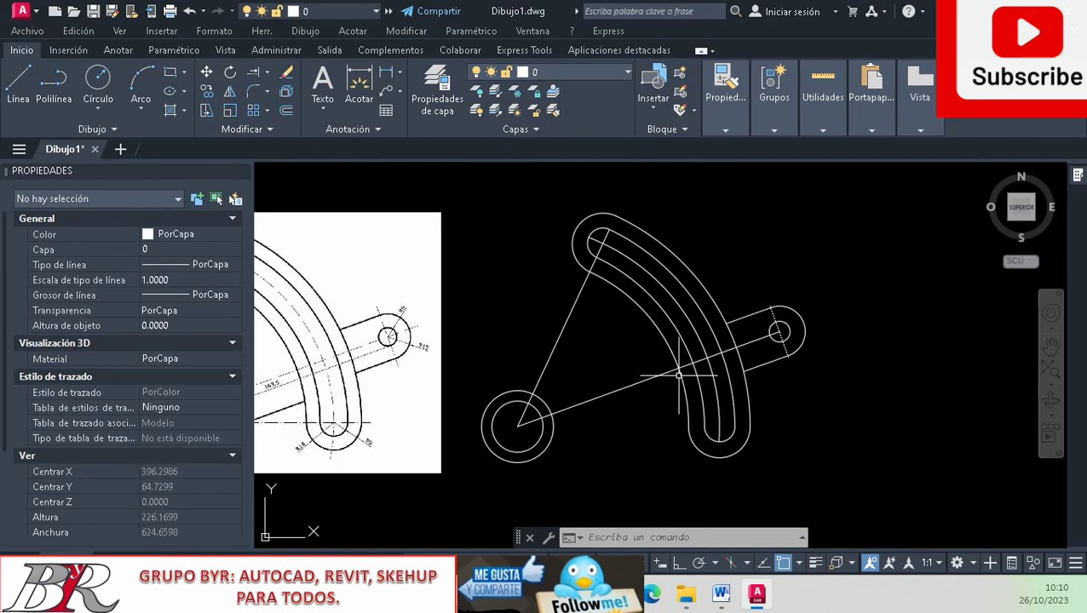
scroll(679, 374, "up", 2)
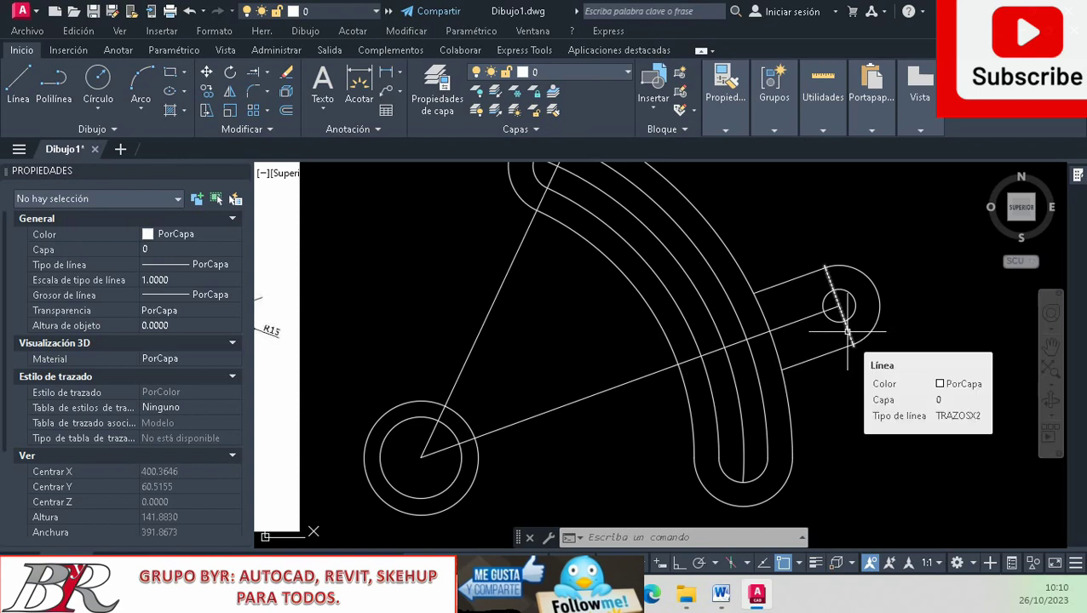
Select the dashed center line and try linetype scales 3, then 8
left_click(847, 331)
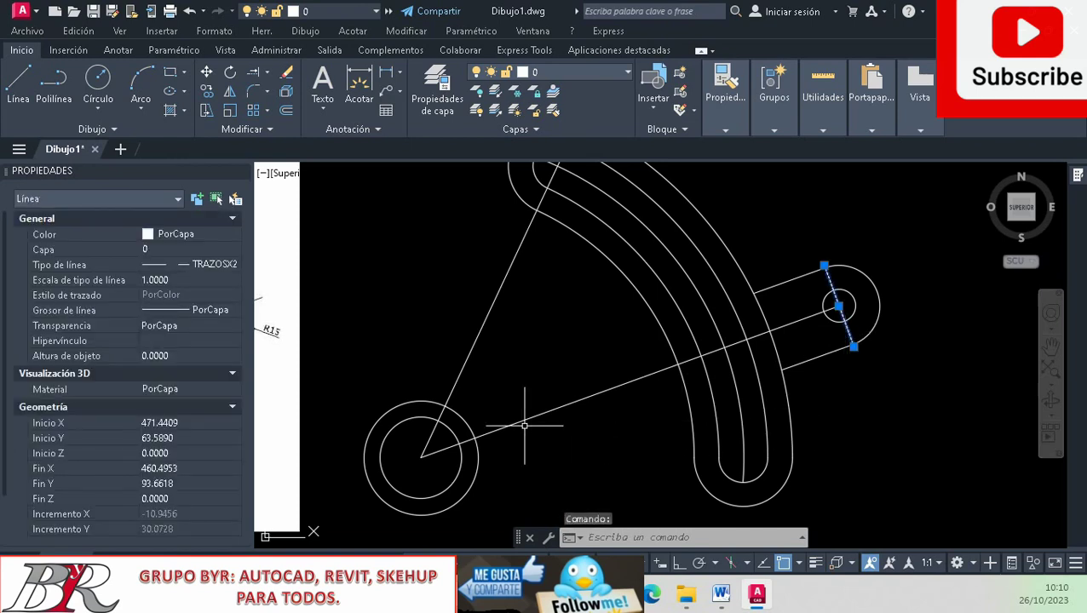
left_click(168, 280)
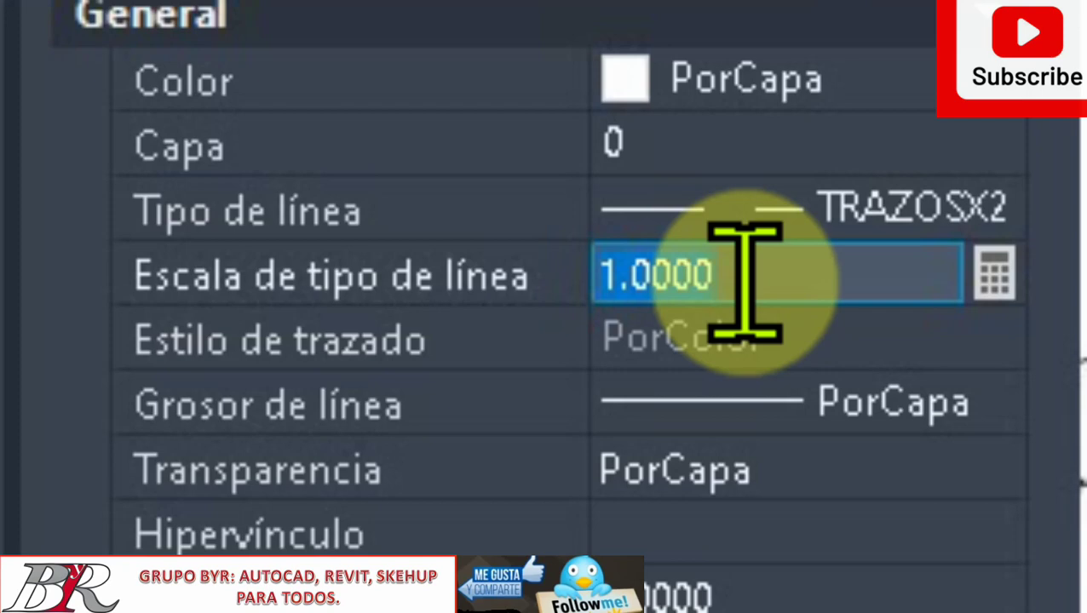
type("3")
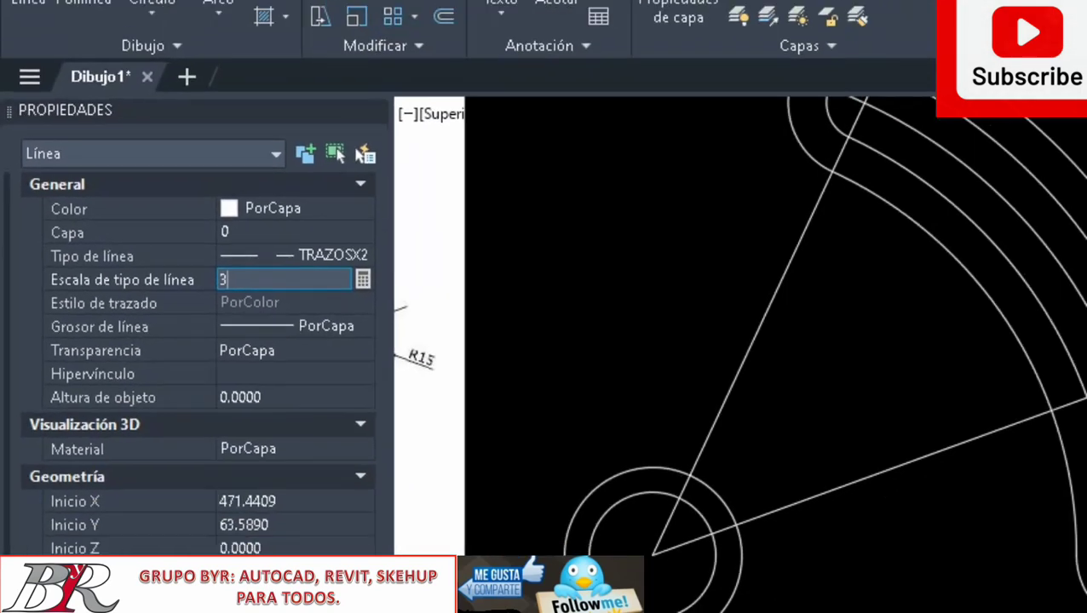
key("Return")
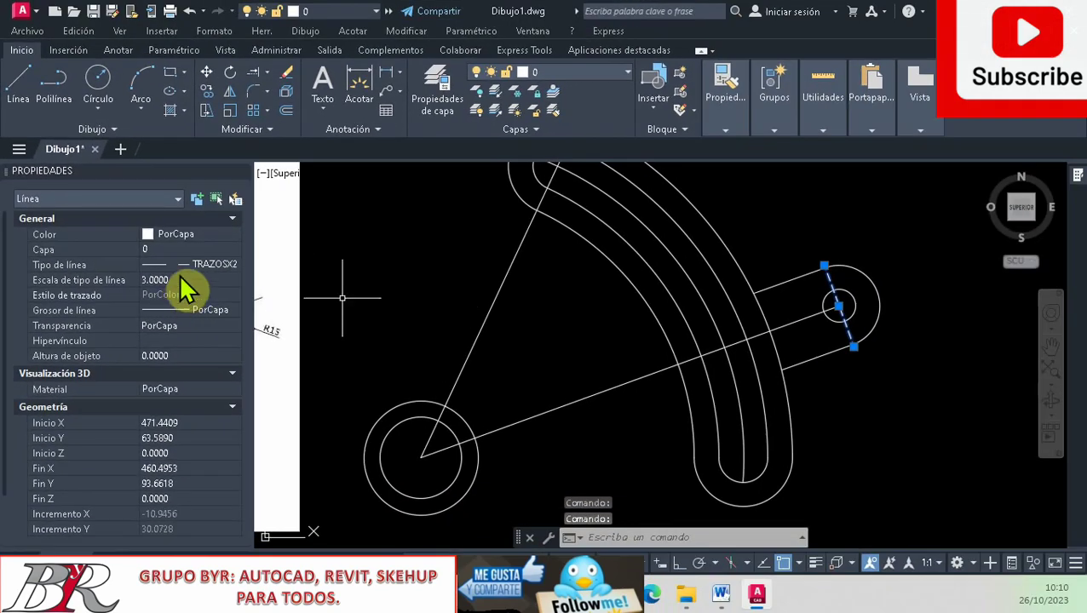
scroll(854, 323, "up", 6)
scroll(854, 323, "up", 2)
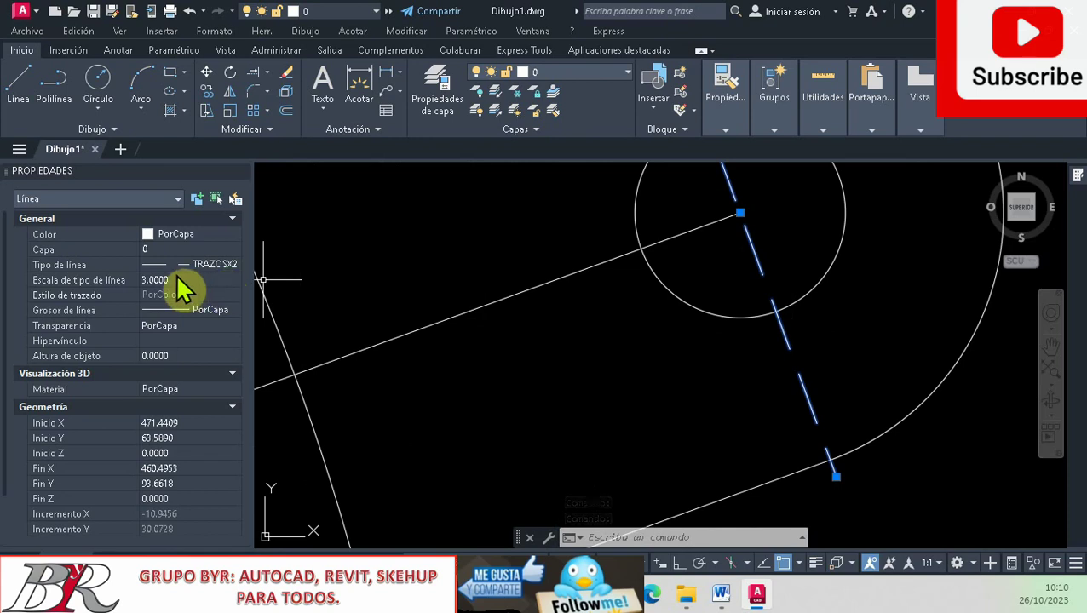
left_click(170, 279)
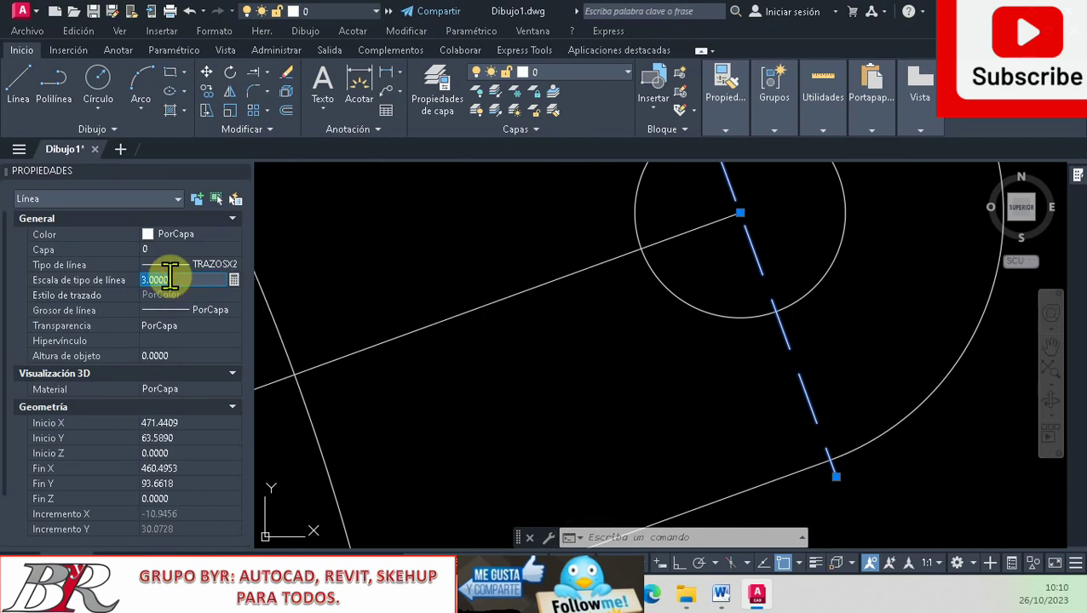
type("8")
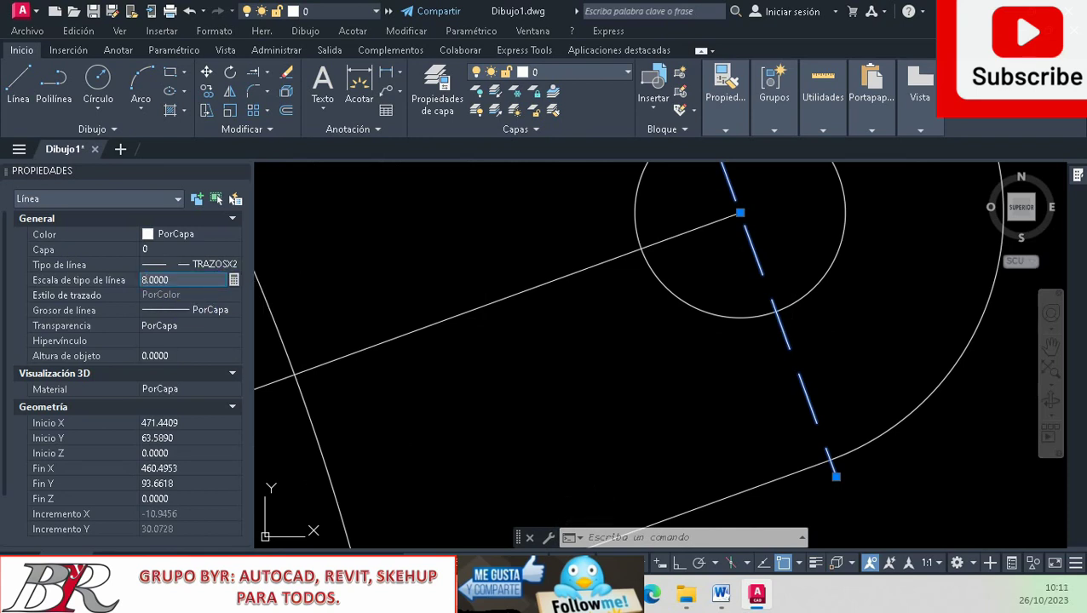
key("Return")
Settle on a linetype scale of 2.5 and zoom to check the dashes
scroll(505, 363, "down", 5)
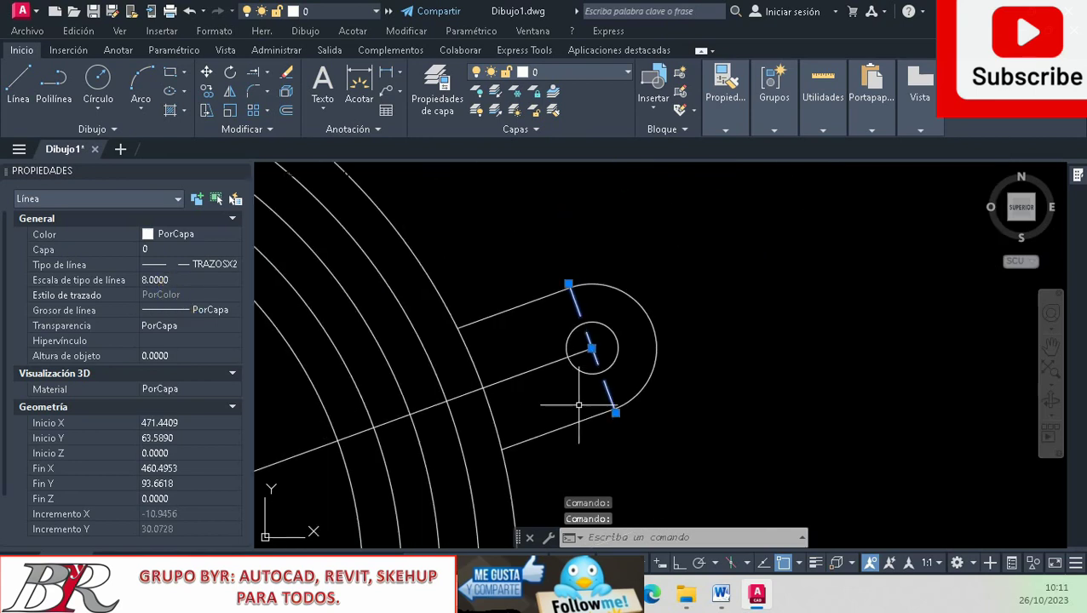
scroll(521, 400, "up", 2)
scroll(521, 407, "up", 2)
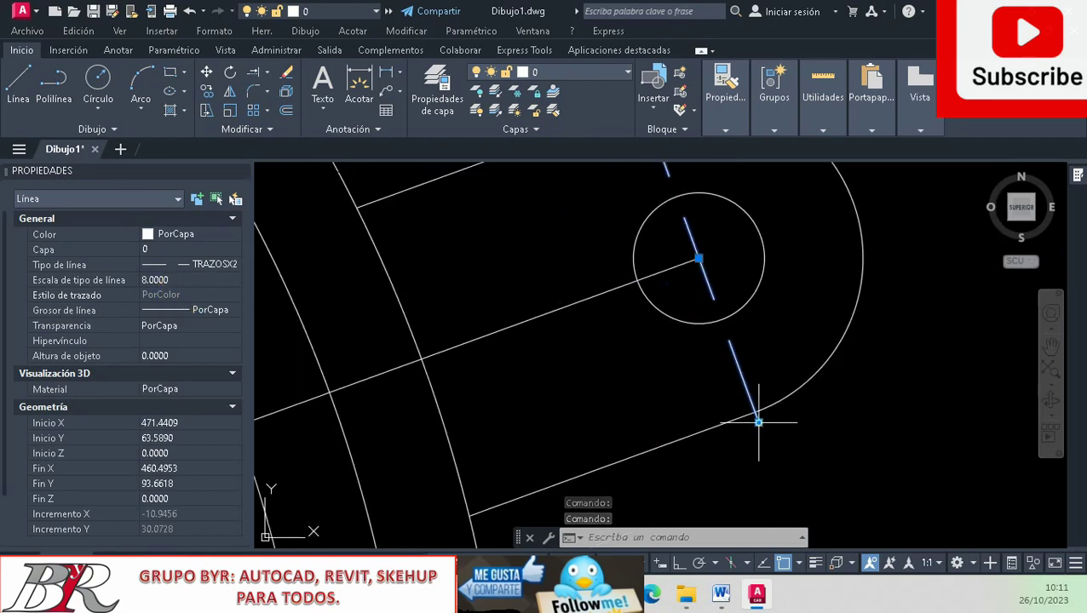
left_click(183, 281)
type("2.5")
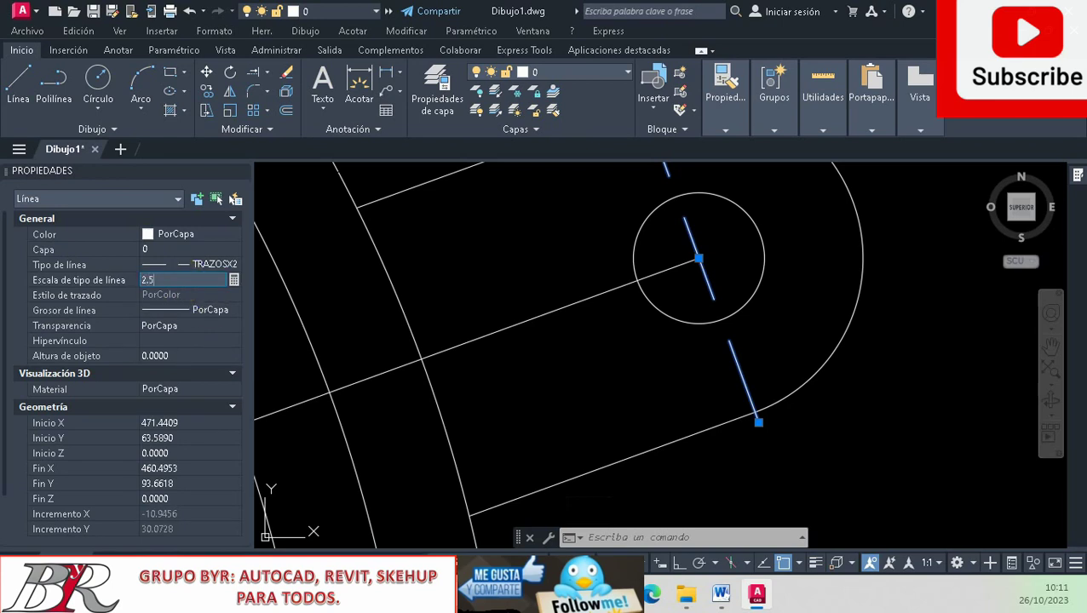
key("Return")
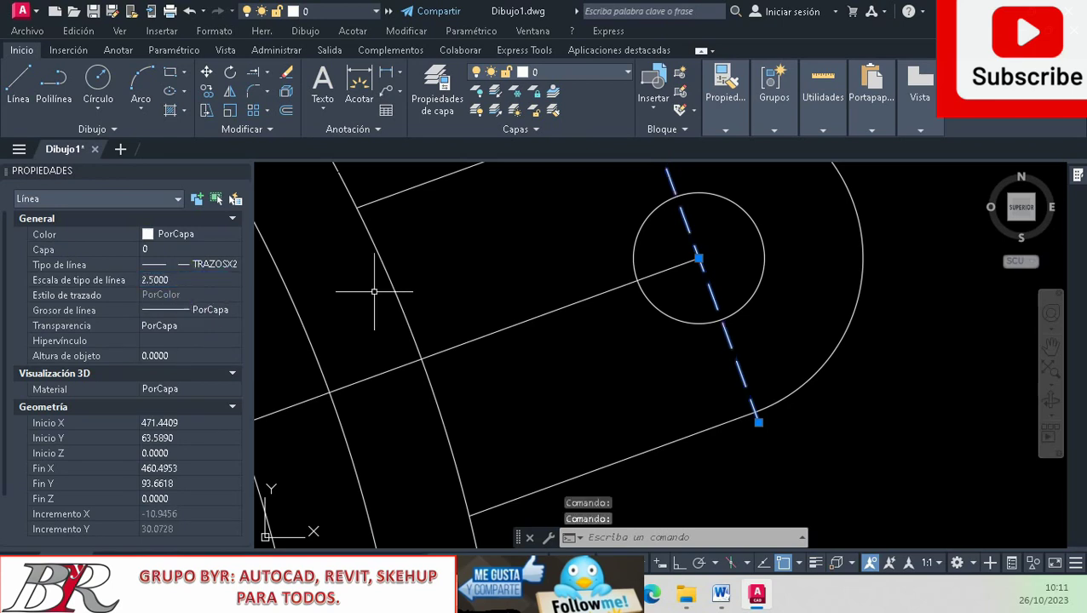
scroll(570, 299, "down", 5)
scroll(553, 299, "up", 2)
scroll(549, 289, "up", 4)
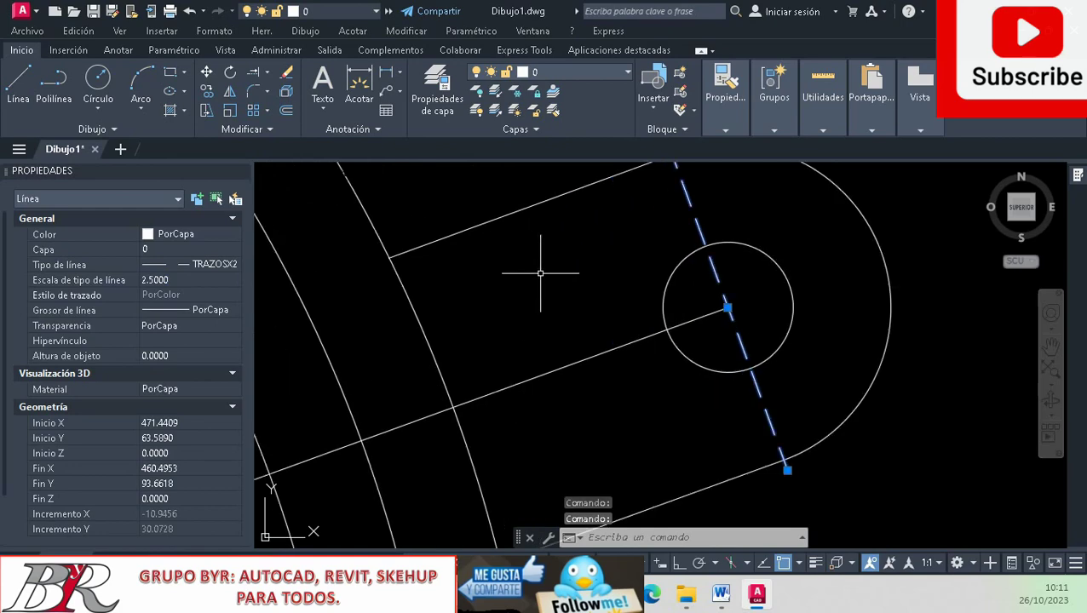
scroll(753, 336, "down", 2)
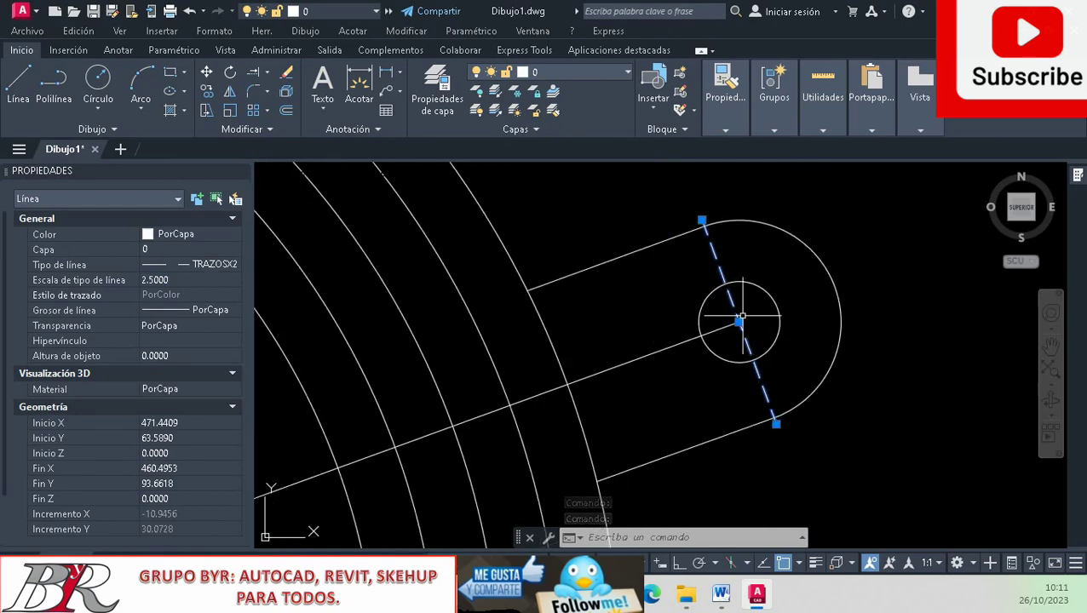
scroll(696, 241, "up", 2)
scroll(746, 270, "up", 4)
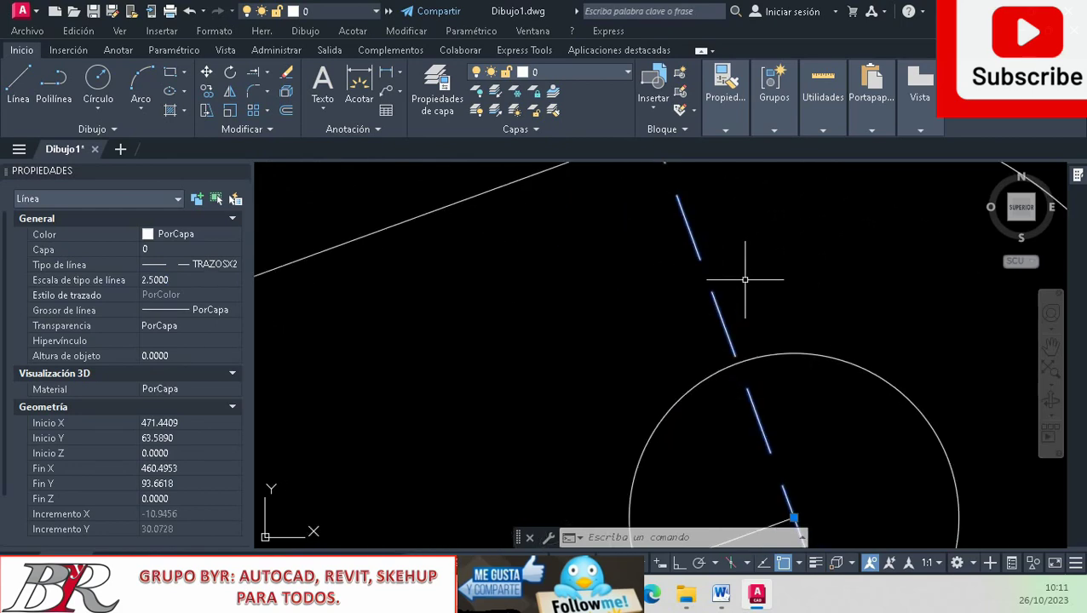
scroll(713, 294, "down", 3)
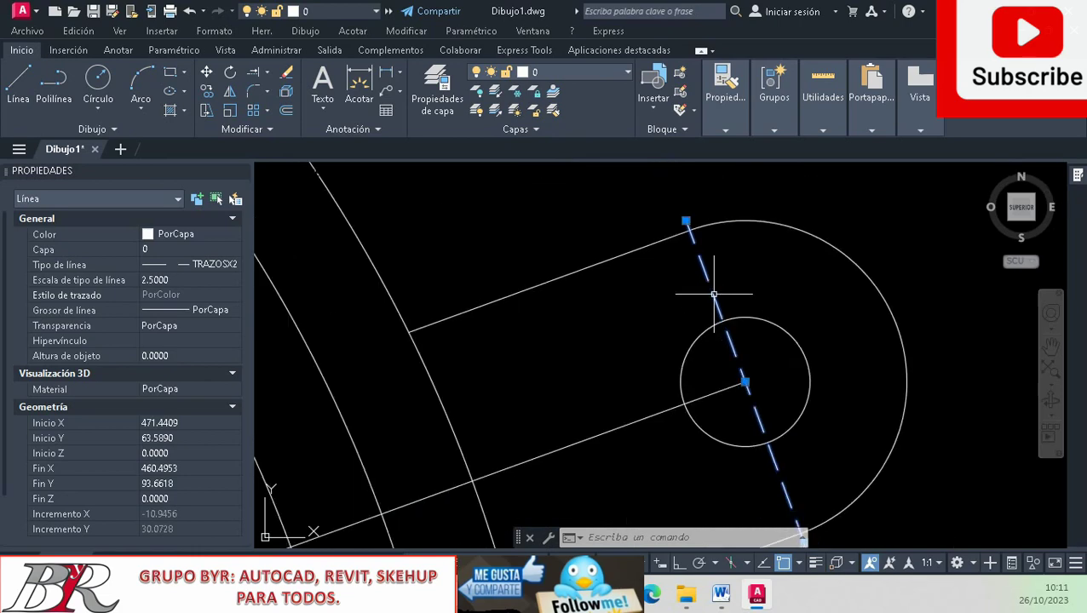
scroll(714, 293, "down", 4)
scroll(714, 294, "down", 2)
scroll(526, 360, "up", 2)
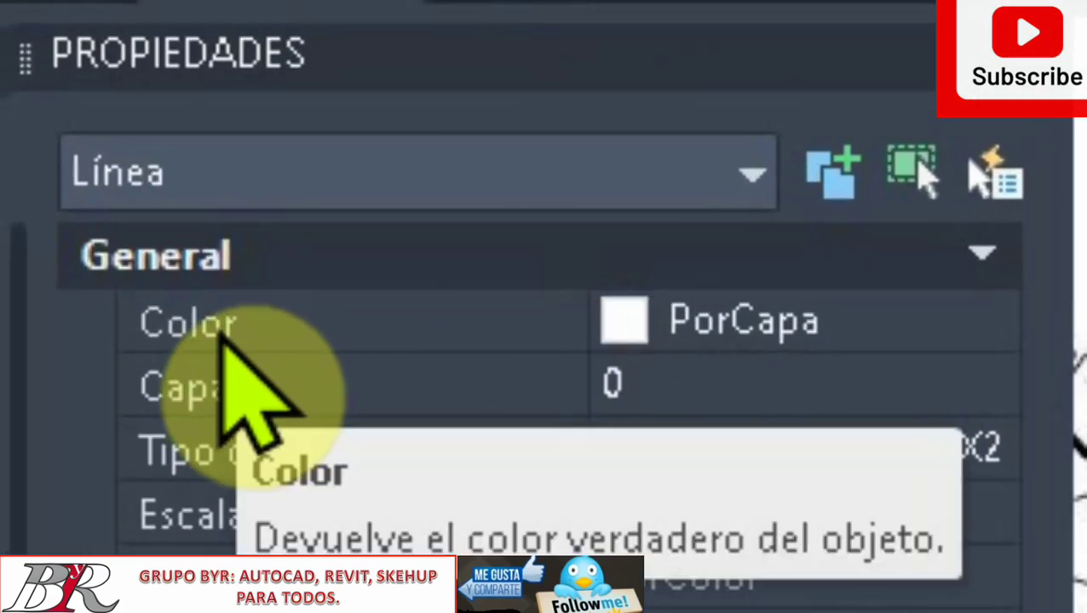
Open the Seleccionar color dialog from the center line's Color property dropdown
left_click(220, 326)
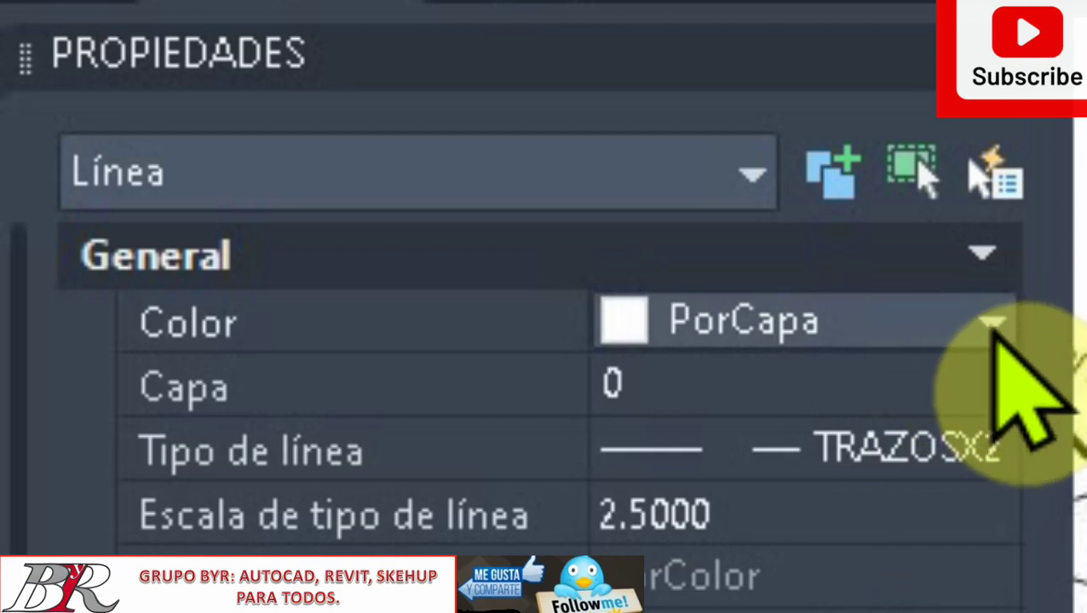
left_click(992, 324)
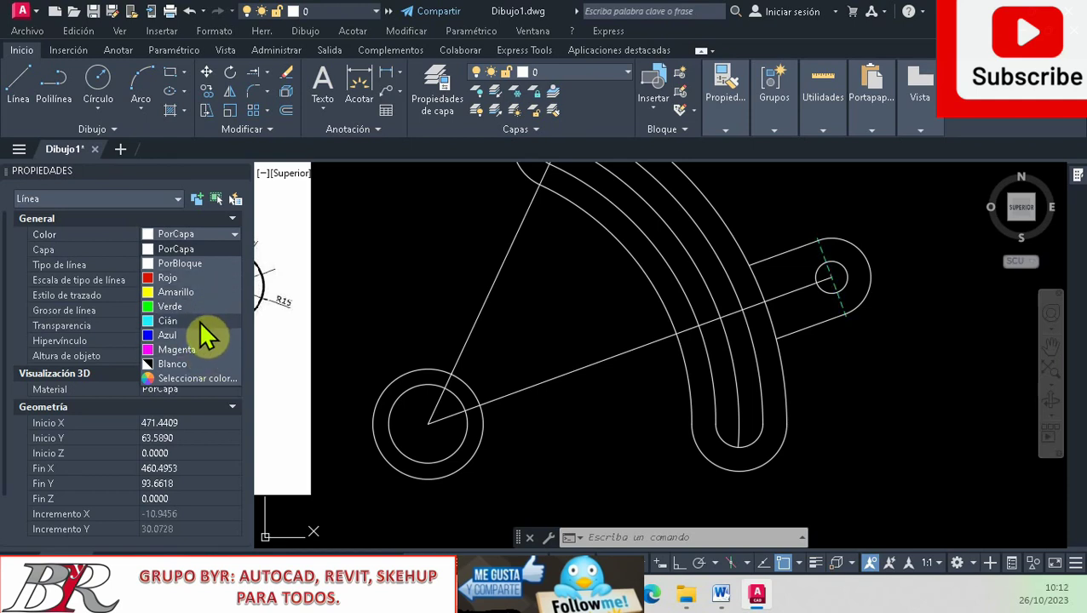
left_click(201, 380)
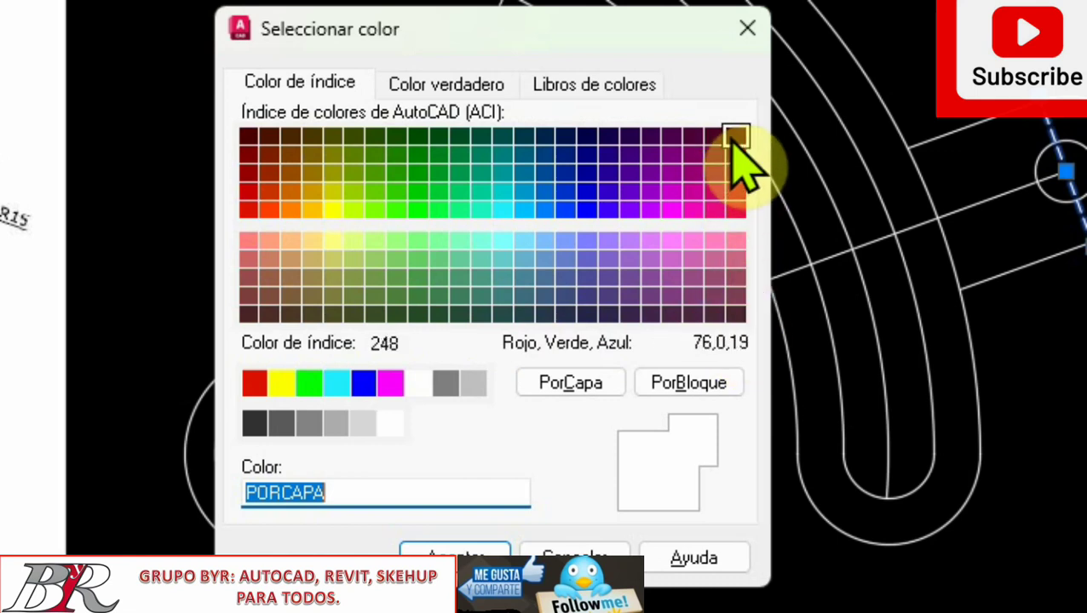
Set the True Color model to RGB, then view the Color Books page
left_click(471, 83)
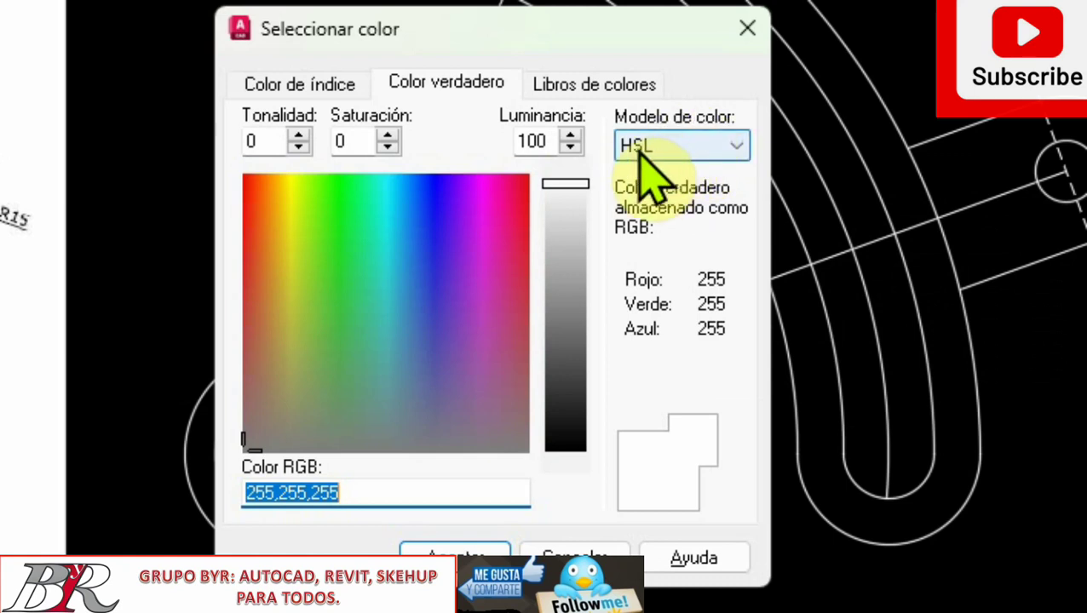
left_click(736, 148)
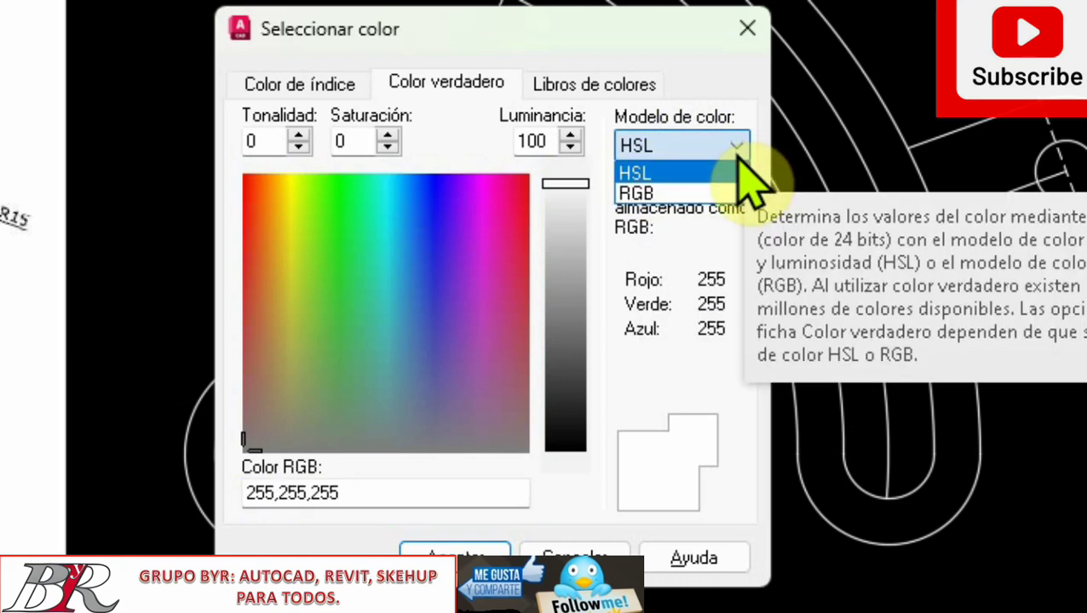
left_click(675, 191)
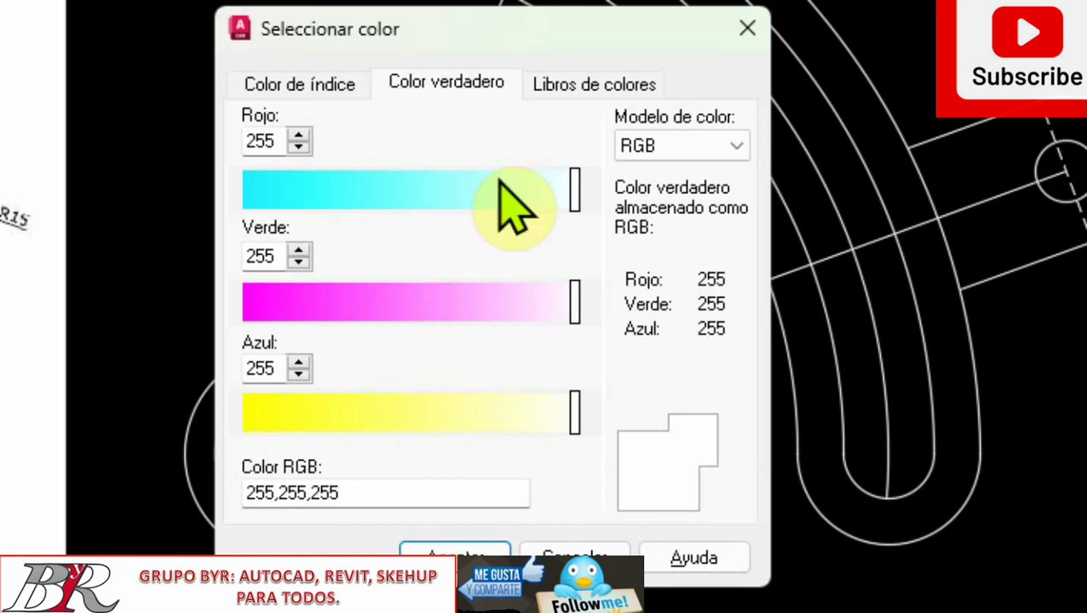
left_click(558, 82)
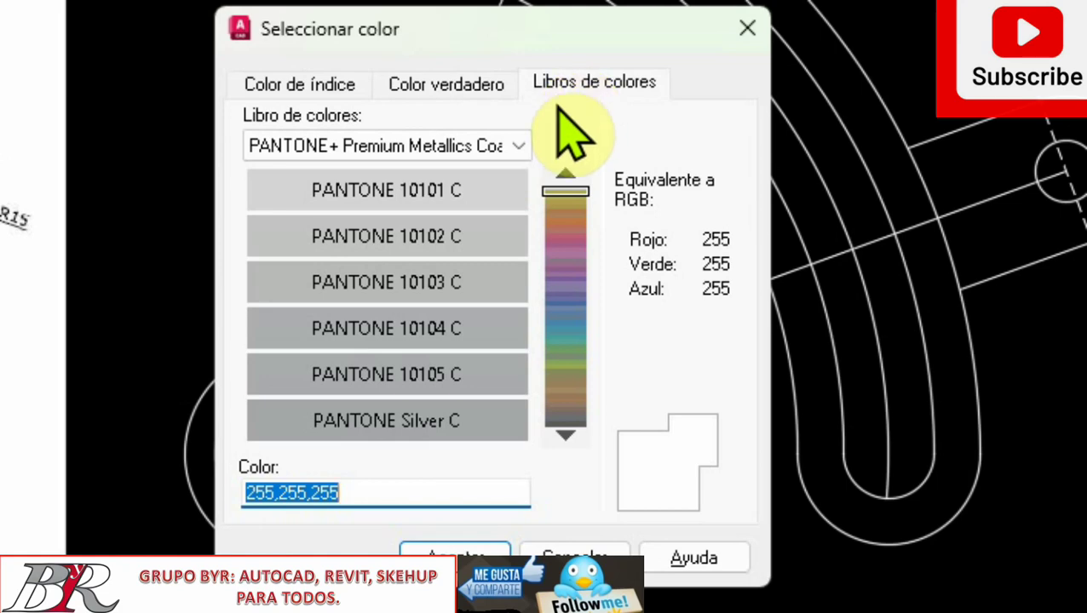
Browse the RAL CLASSIC colour book swatches, then return to the Index Color grid
left_click(518, 147)
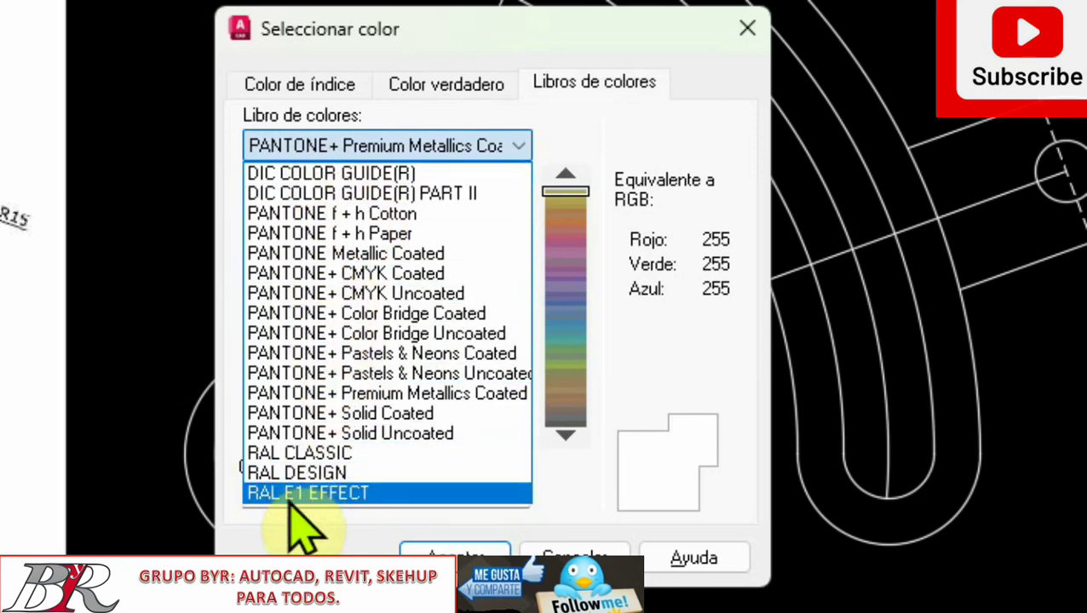
left_click(297, 456)
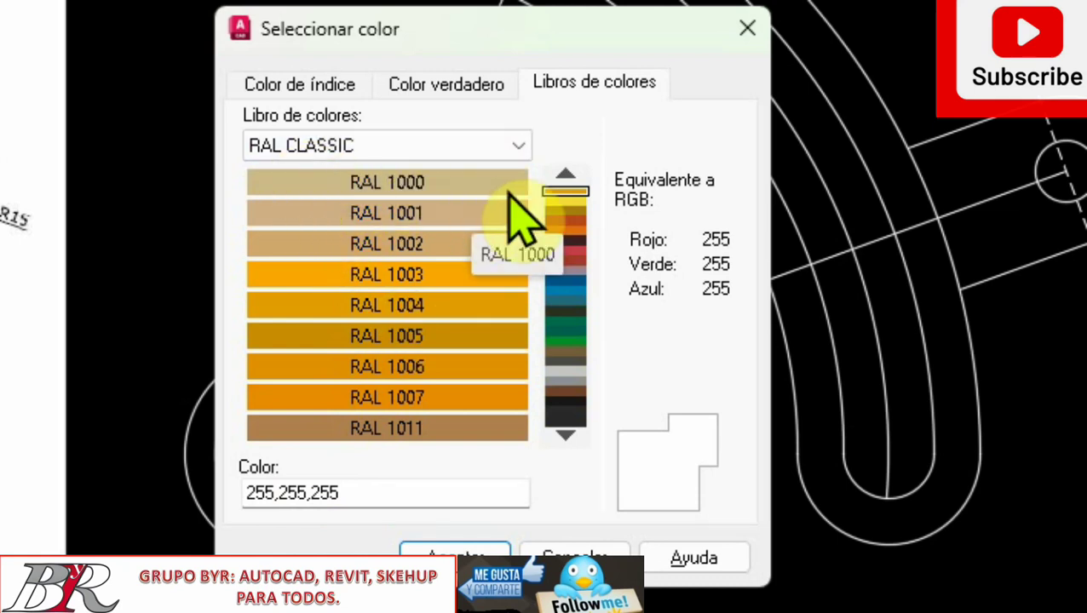
left_click_drag(572, 192, 564, 323)
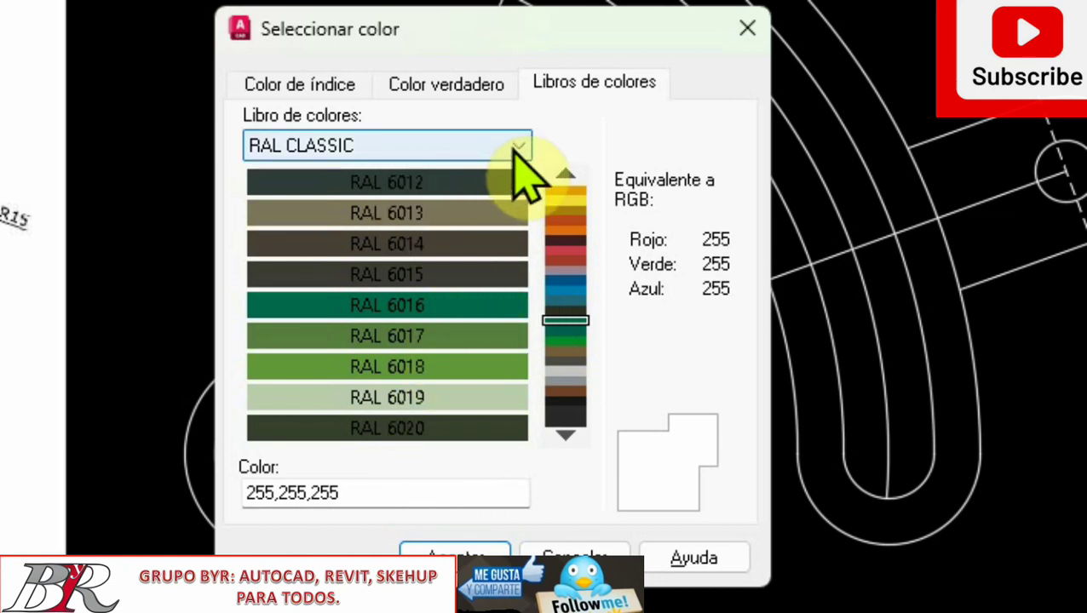
left_click(566, 306)
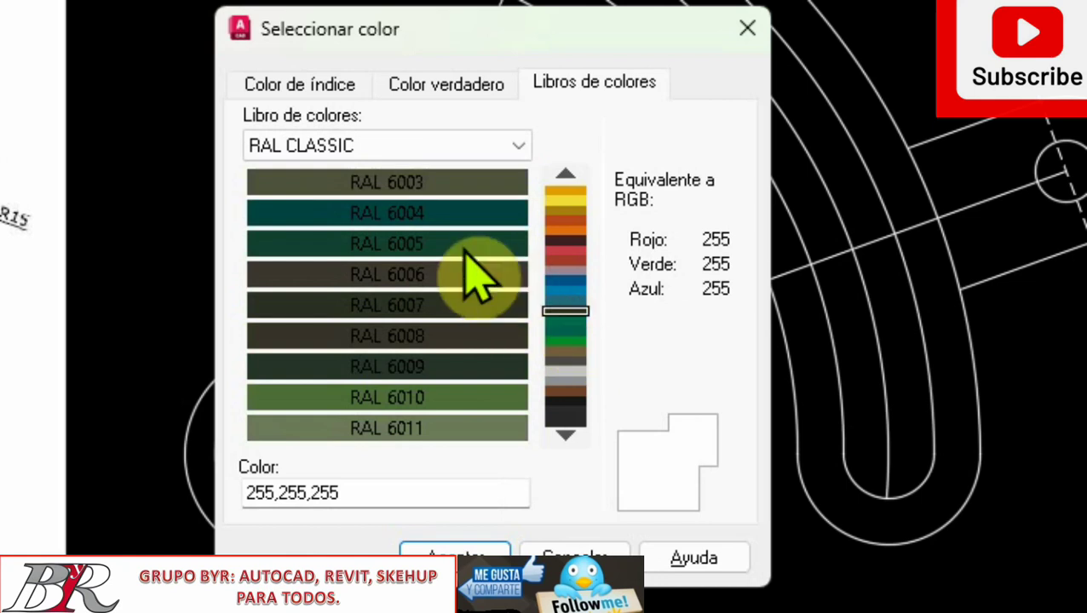
left_click(574, 305)
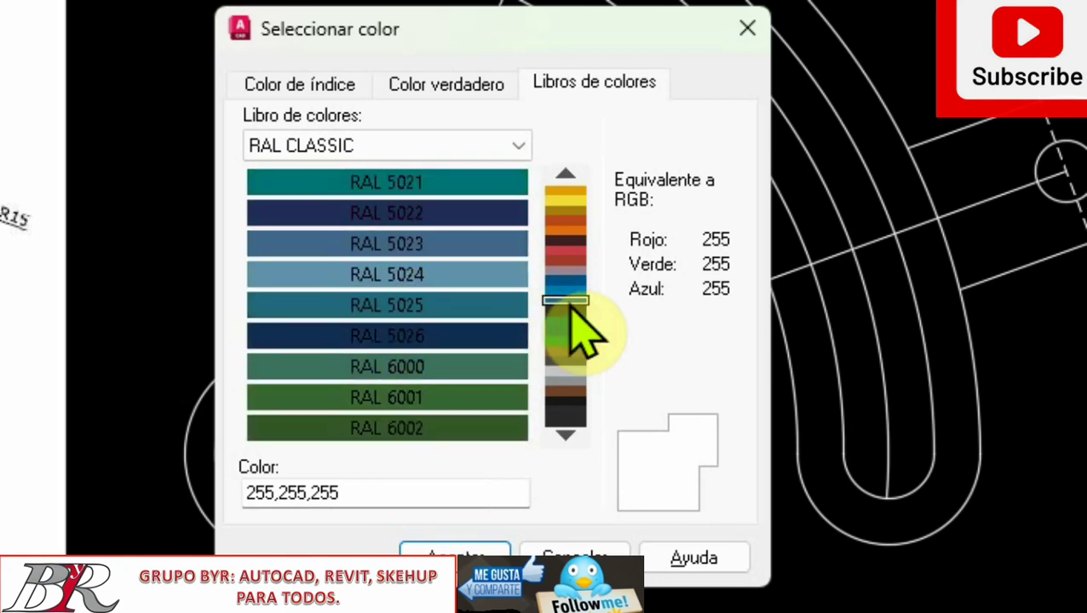
mouse_move(572, 298)
left_mouse_down()
mouse_move(572, 238)
mouse_move(572, 346)
mouse_move(581, 200)
mouse_move(571, 383)
left_mouse_up()
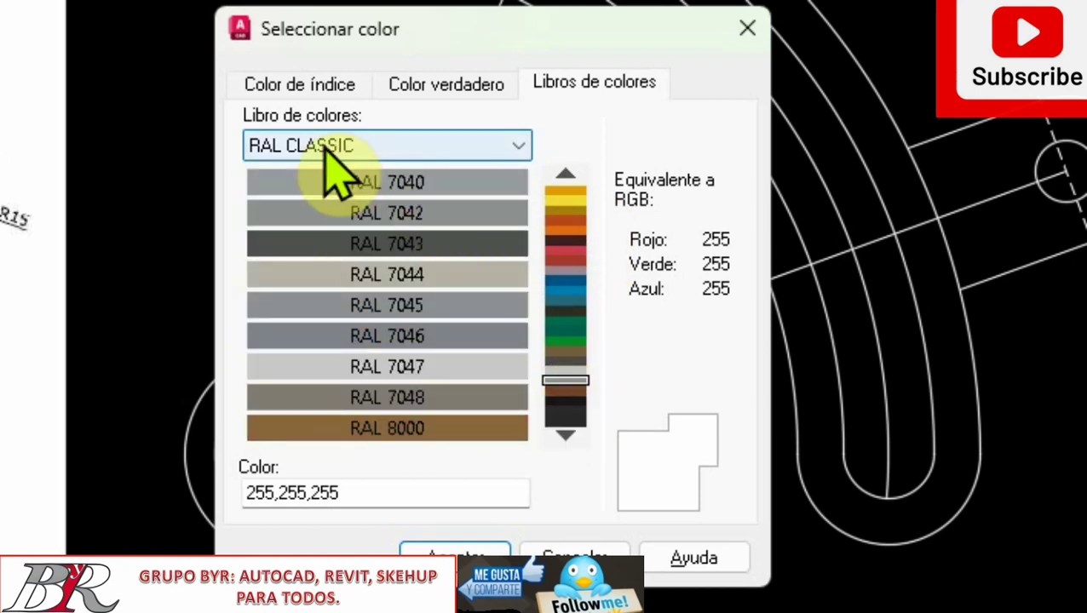
left_click(341, 85)
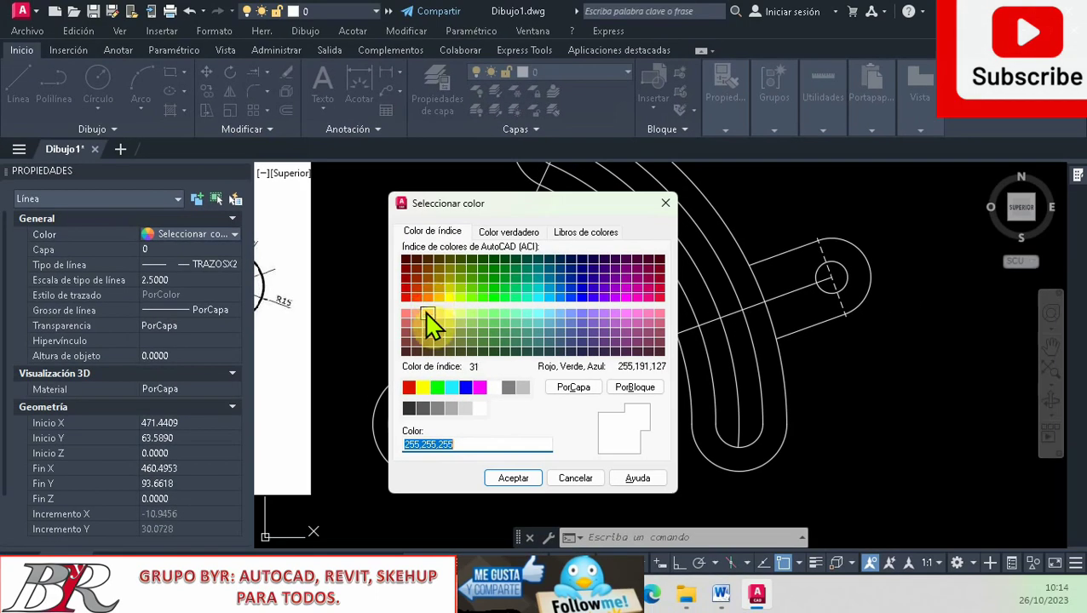
Apply index colour 31 (light orange) to the center line and clear the selection
left_click(427, 314)
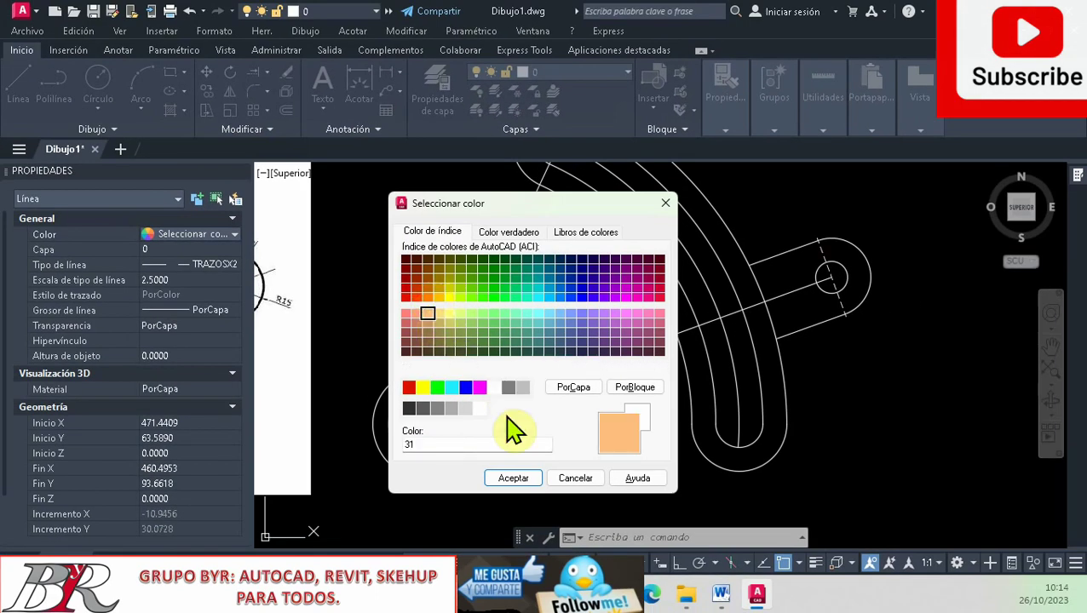
left_click(513, 477)
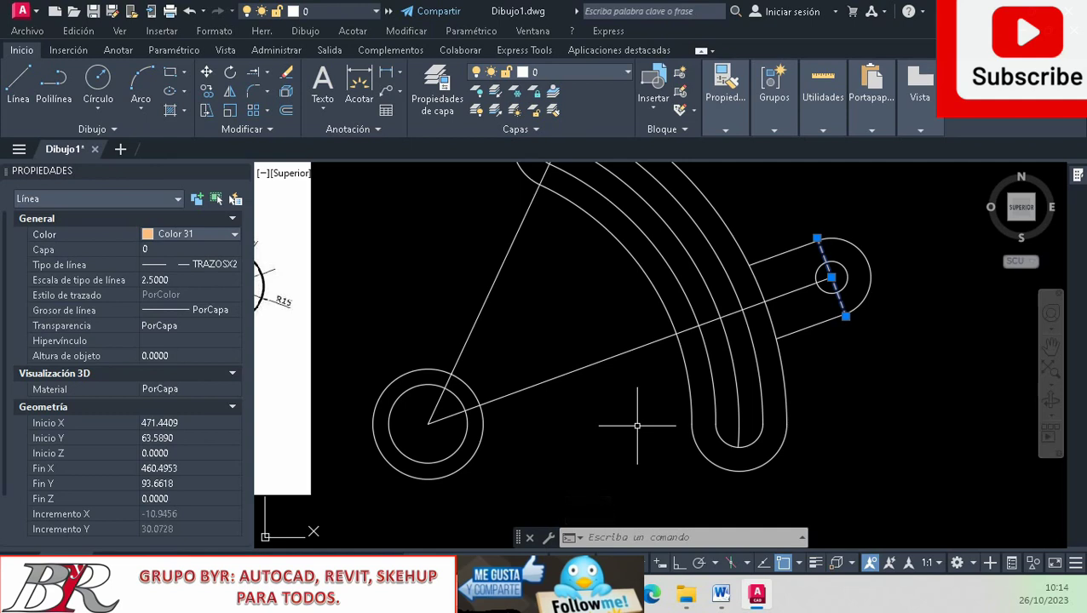
key("Escape")
key("Escape")
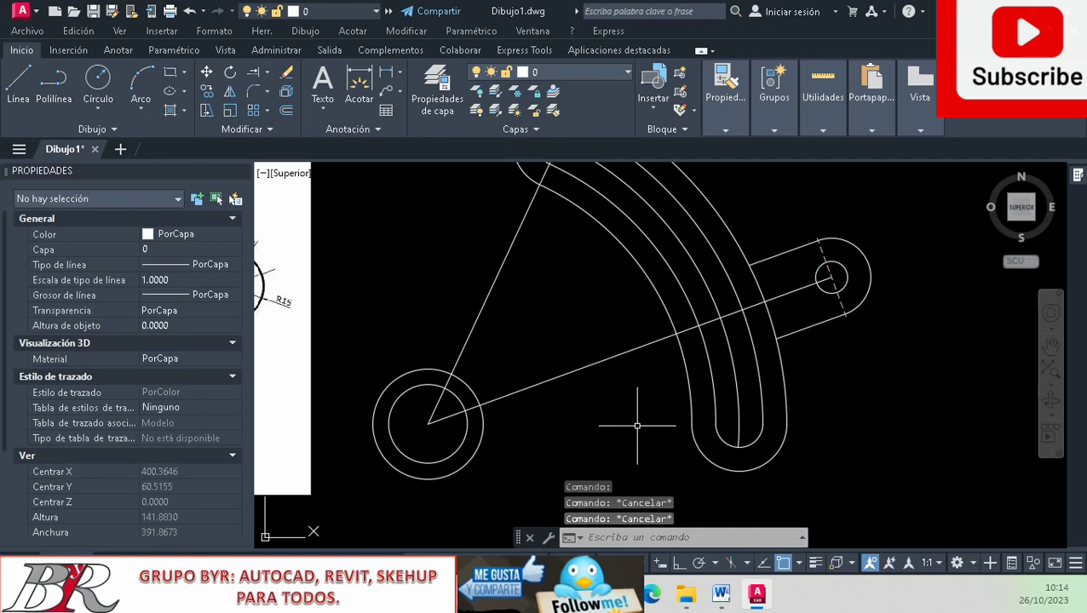
scroll(723, 362, "down", 2)
scroll(723, 362, "down", 3)
scroll(723, 362, "up", 5)
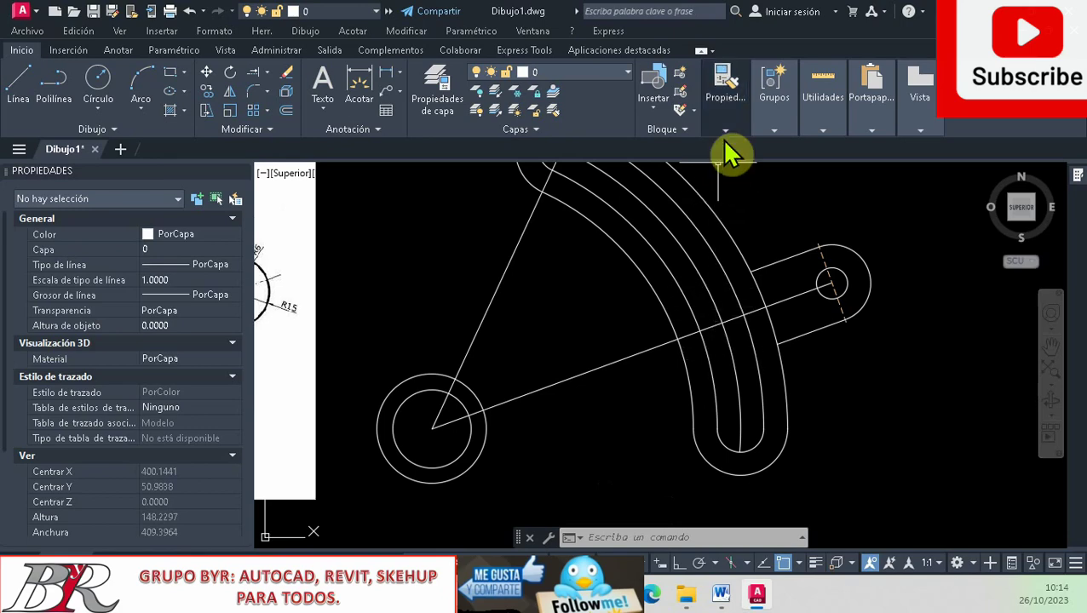
mouse_move(725, 96)
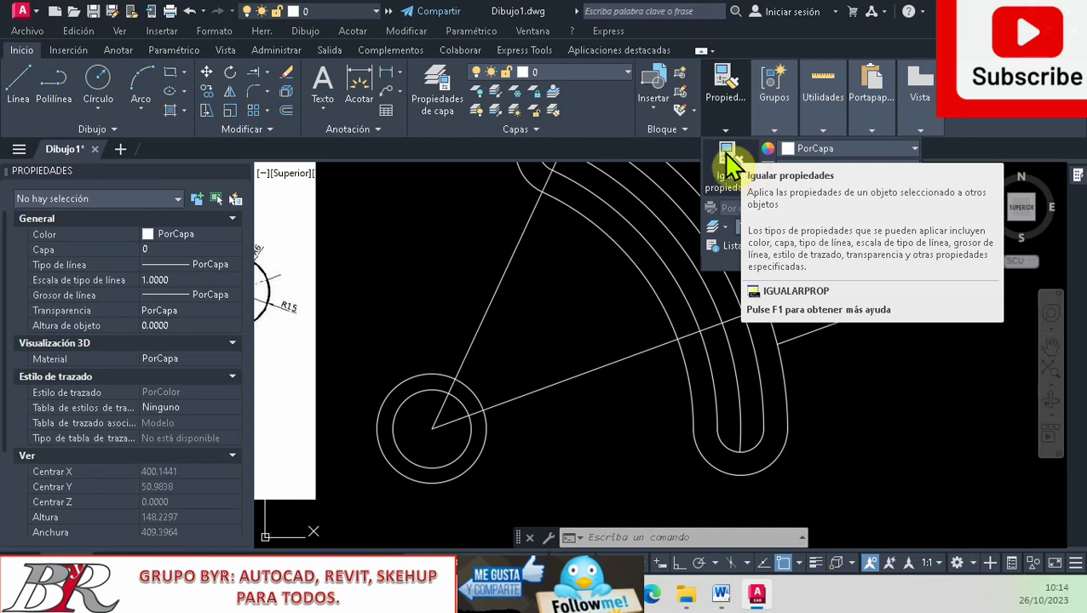
Start Match Properties using the short dashed light orange center line as the source
left_click(727, 153)
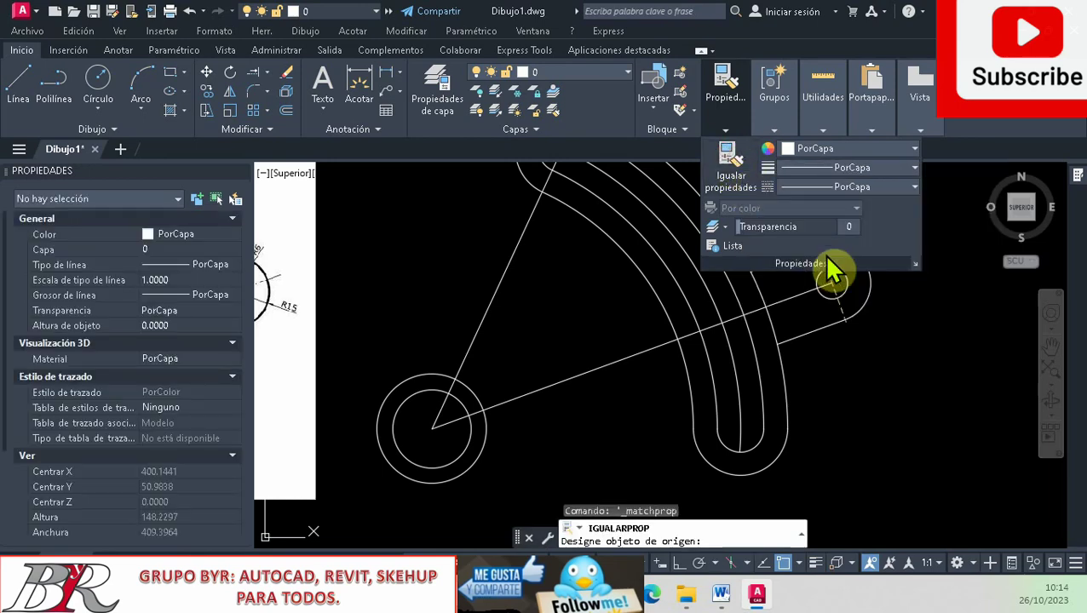
scroll(828, 329, "down", 4)
scroll(828, 330, "down", 4)
scroll(825, 317, "up", 8)
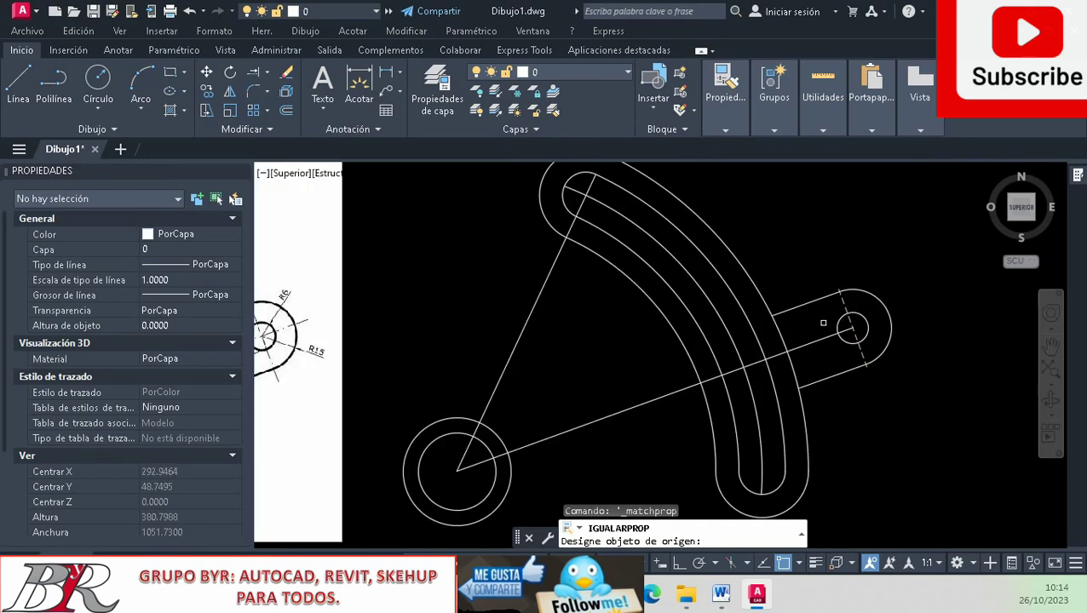
scroll(822, 324, "down", 5)
scroll(823, 324, "up", 2)
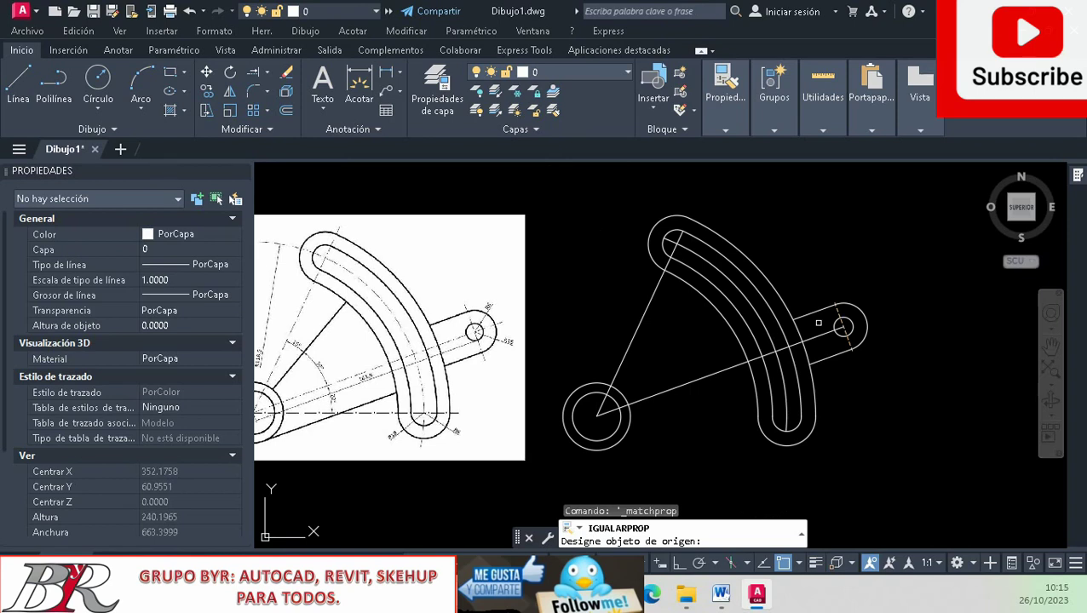
scroll(817, 322, "up", 2)
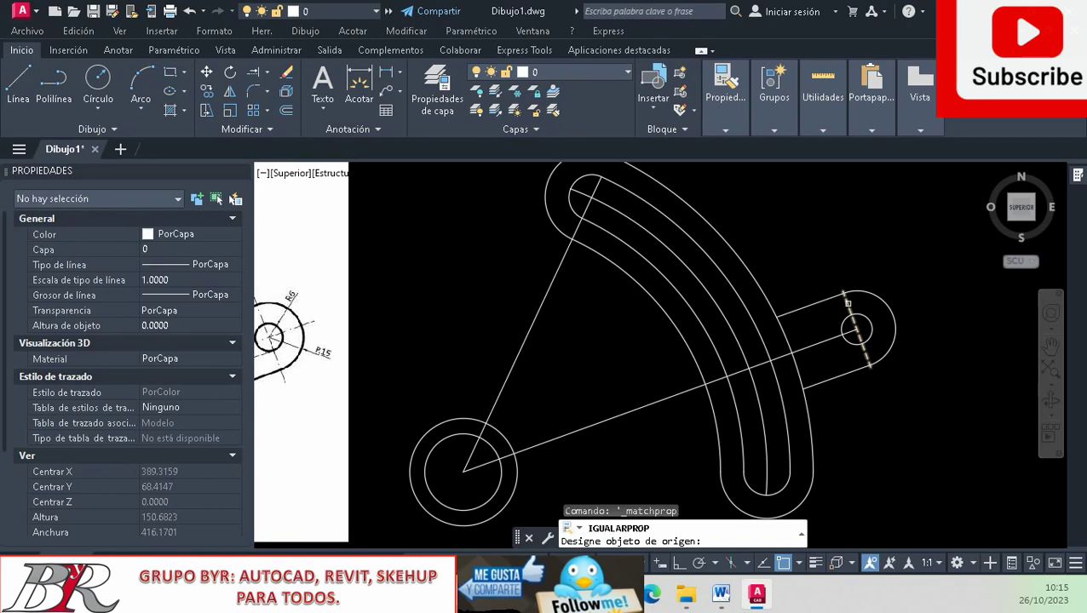
left_click(848, 303)
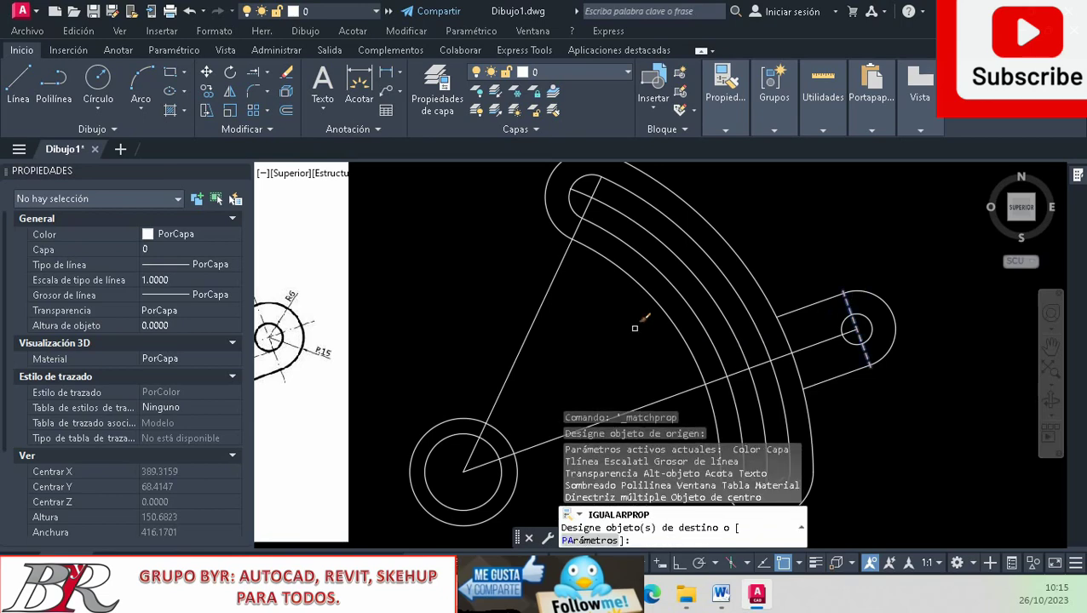
Window-select the two long lines from the left circle to apply the dashed center-line style
scroll(521, 297, "down", 4)
scroll(528, 327, "up", 4)
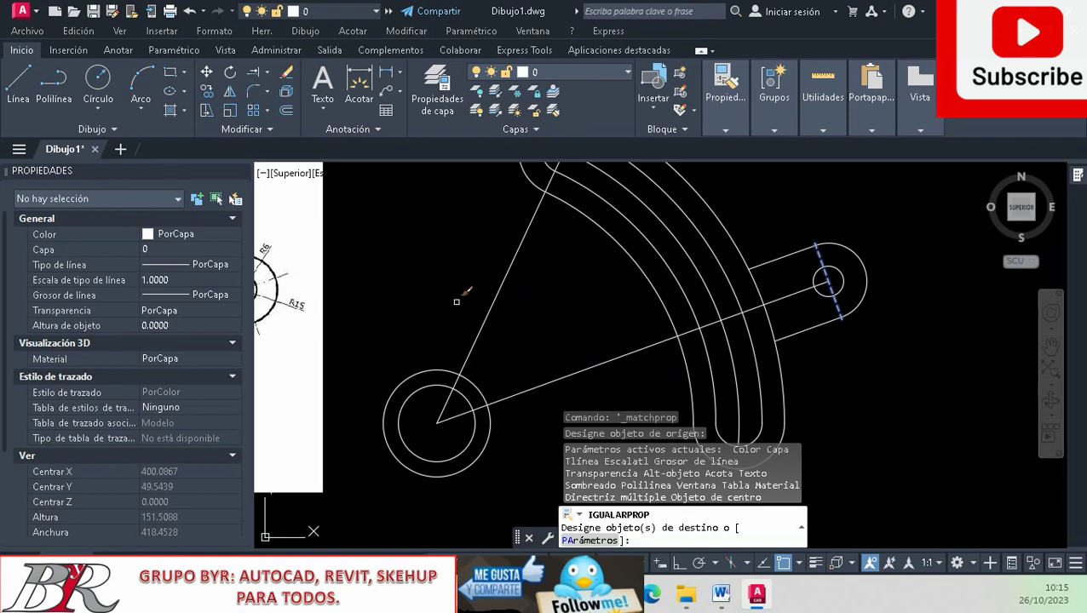
left_click(620, 371)
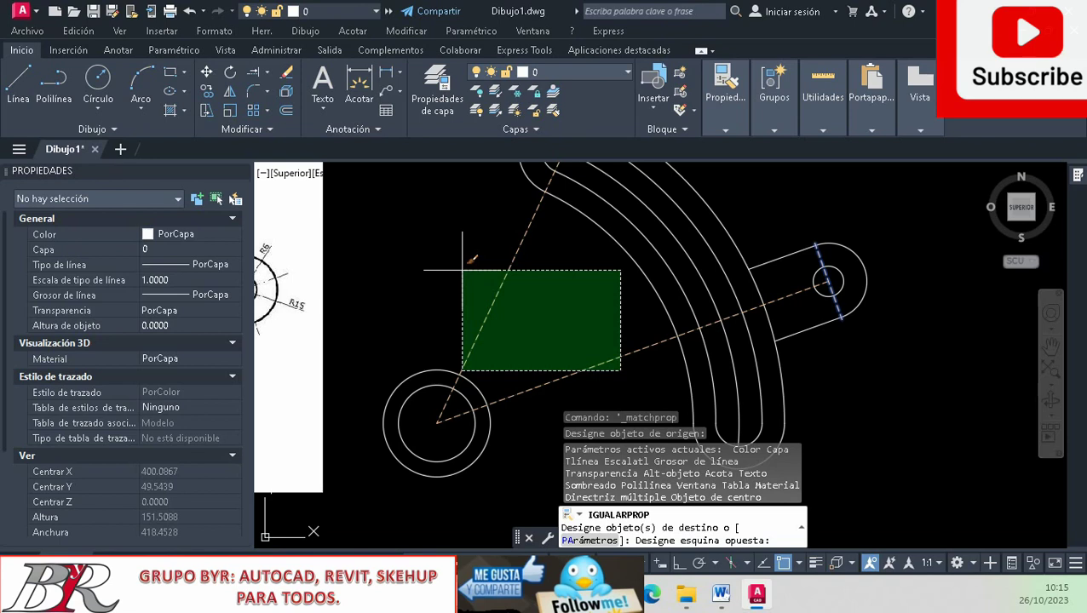
scroll(461, 270, "up", 2)
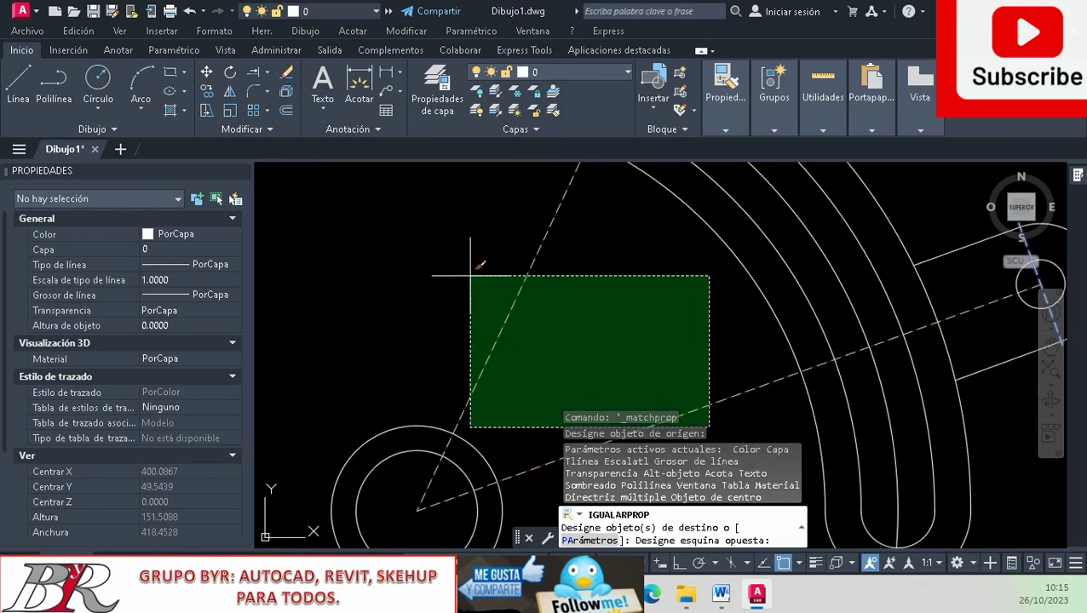
scroll(470, 274, "down", 2)
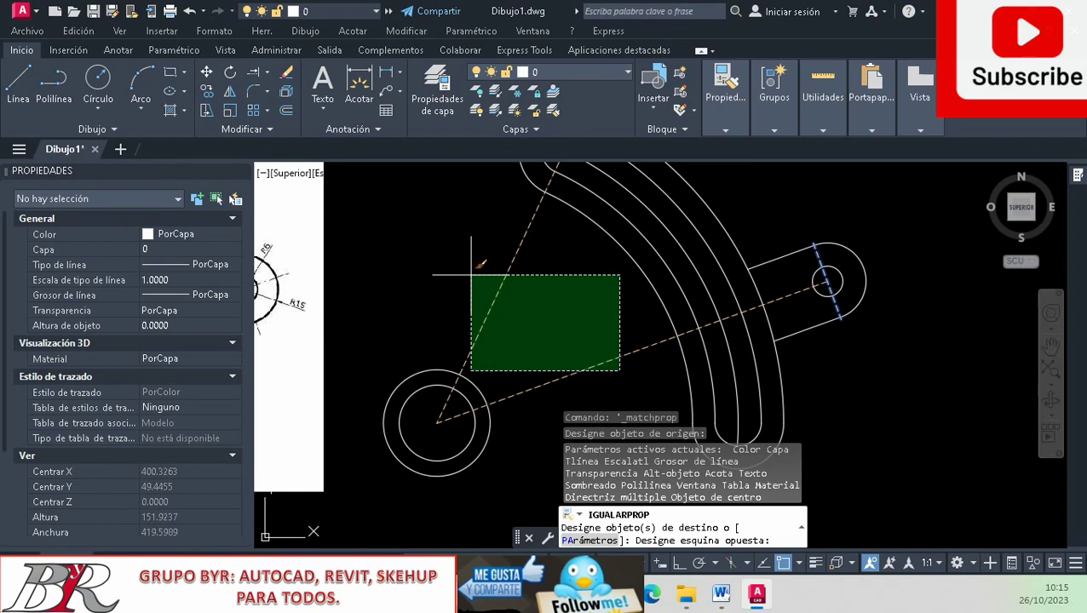
left_click(470, 275)
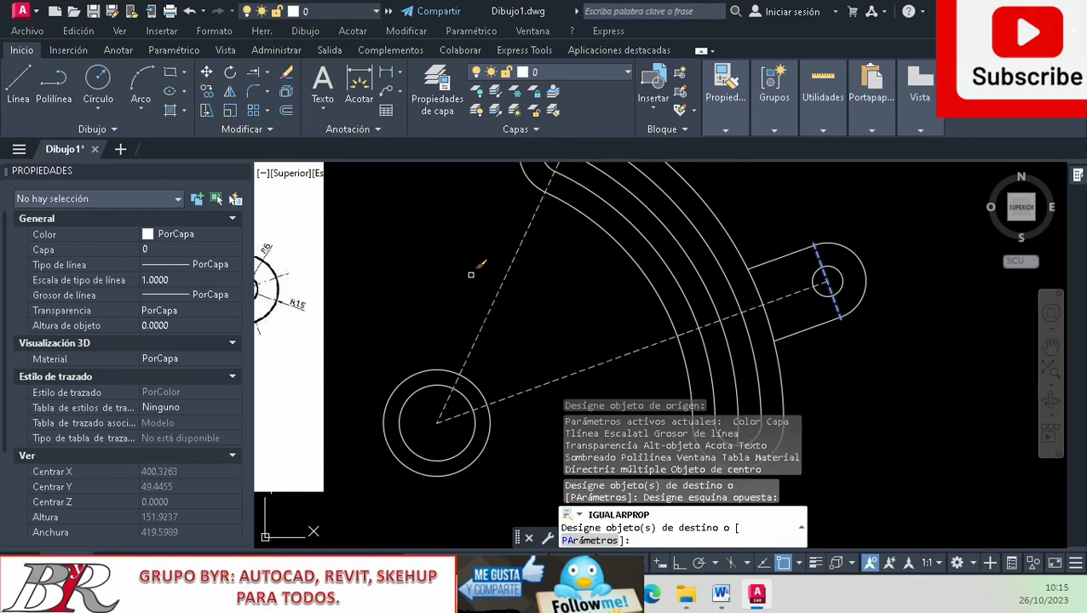
Give the slot's middle arc the dashed center-line style, then end Match Properties
scroll(470, 274, "down", 2)
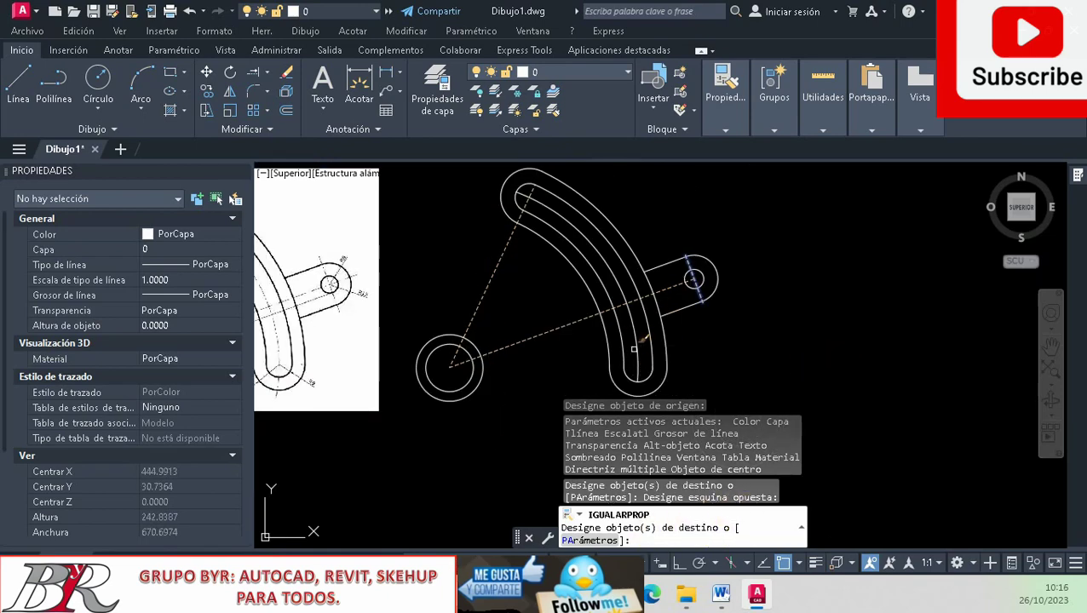
left_click(633, 349)
key("Return")
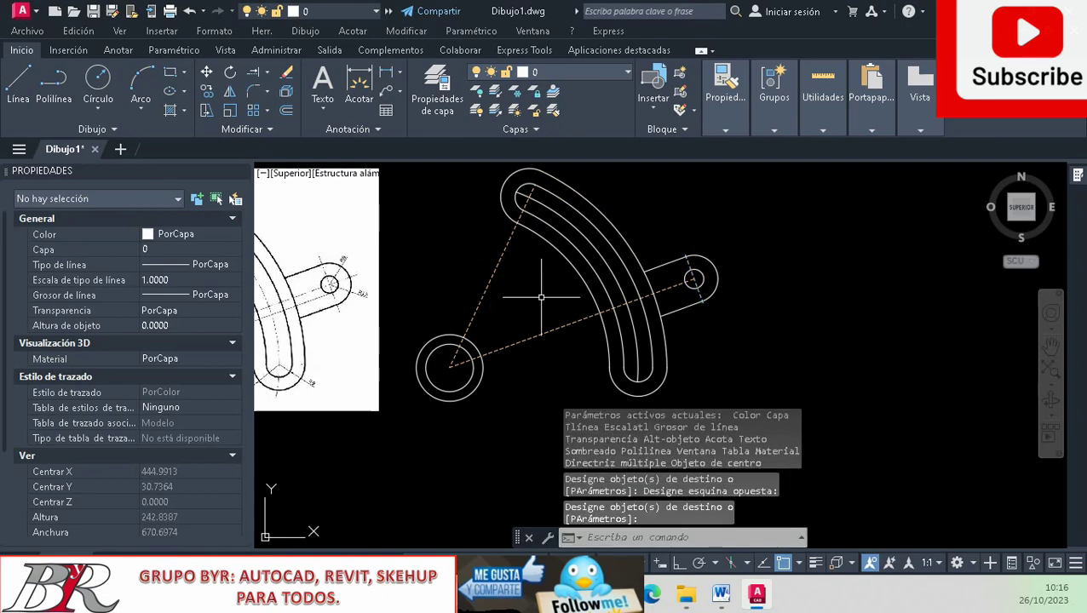
scroll(541, 299, "down", 2)
scroll(511, 234, "up", 1)
scroll(511, 234, "up", 2)
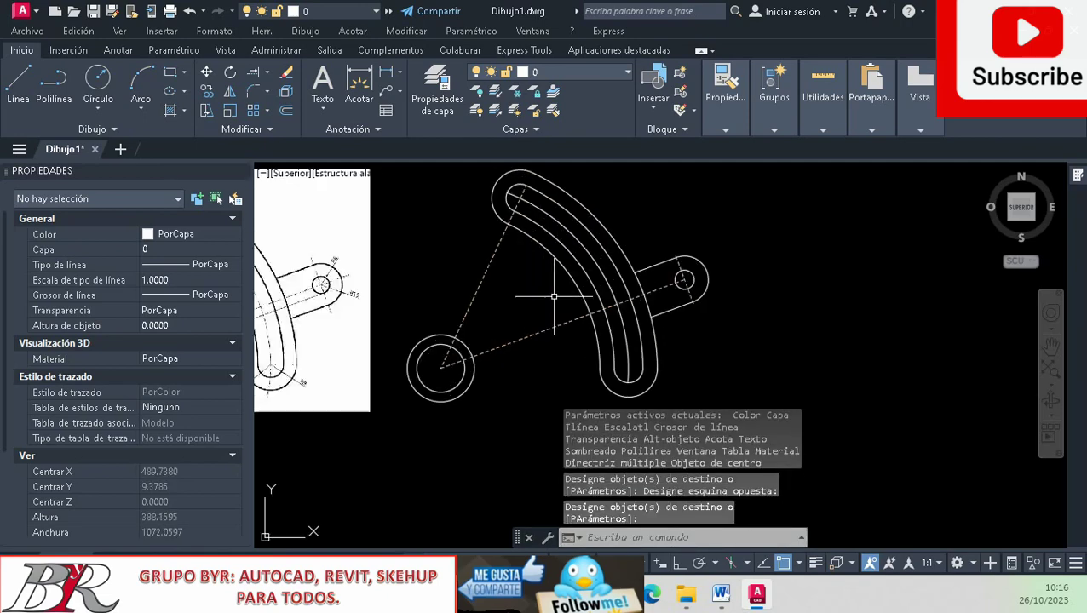
scroll(527, 272, "down", 4)
scroll(540, 288, "up", 2)
scroll(541, 288, "down", 2)
scroll(541, 288, "down", 5)
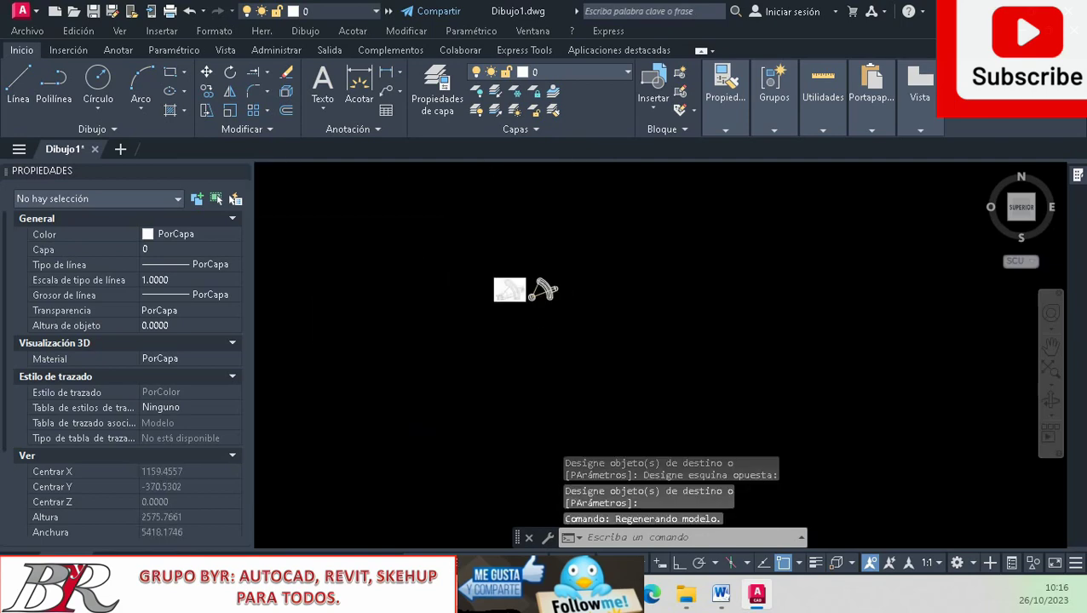
scroll(540, 288, "up", 5)
scroll(538, 286, "up", 4)
scroll(528, 308, "up", 2)
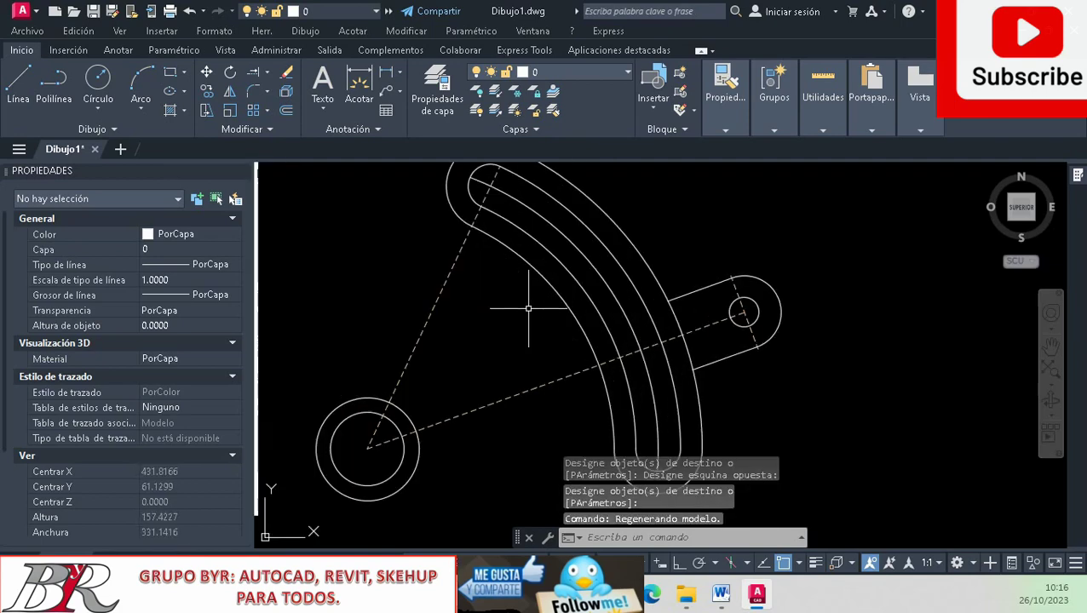
scroll(528, 309, "down", 2)
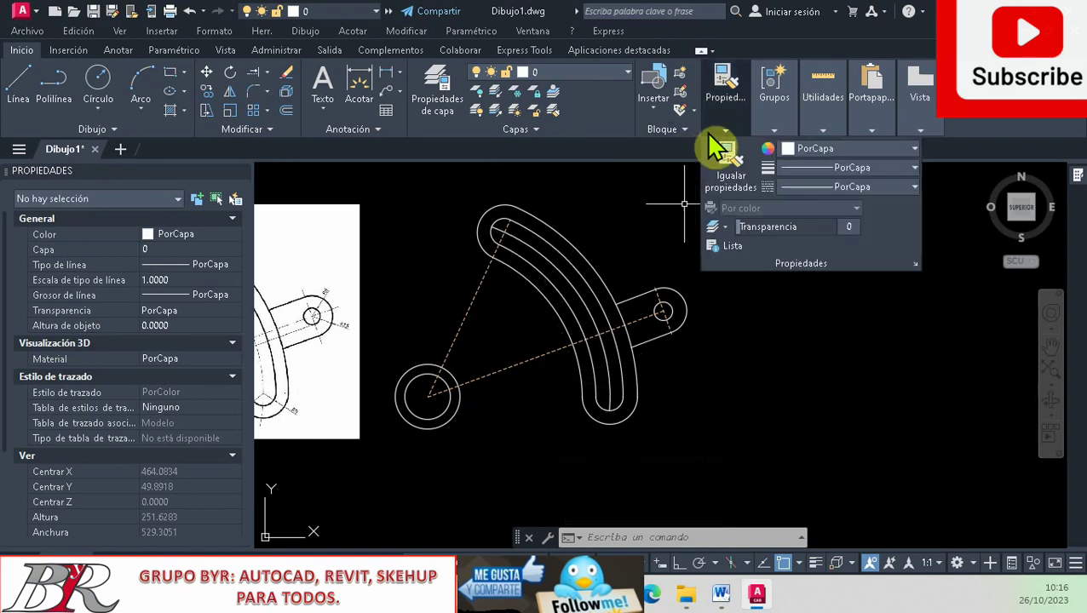
left_click(725, 81)
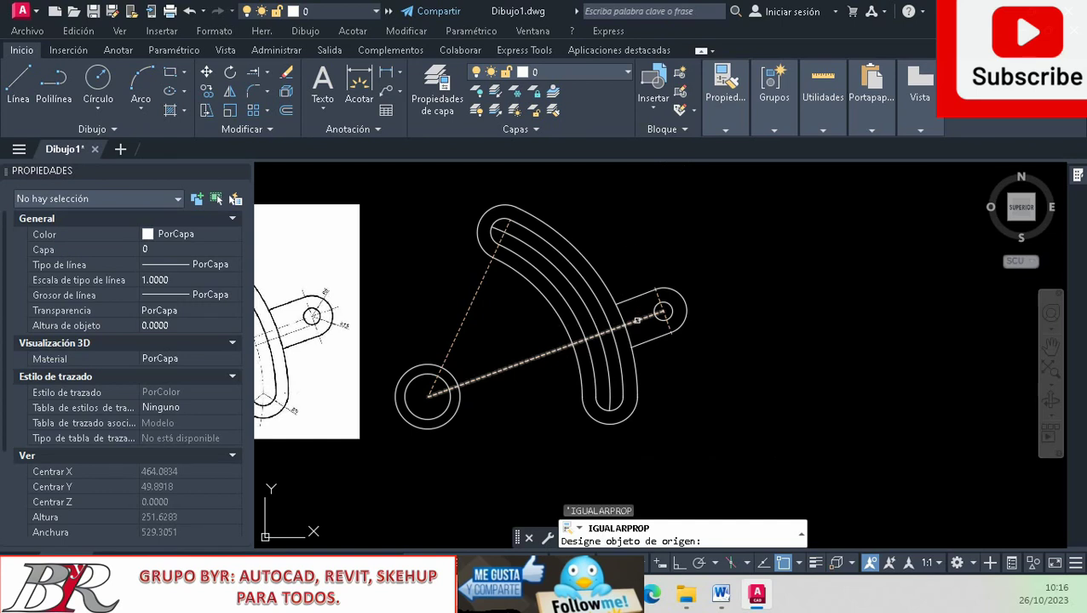
left_click(637, 320)
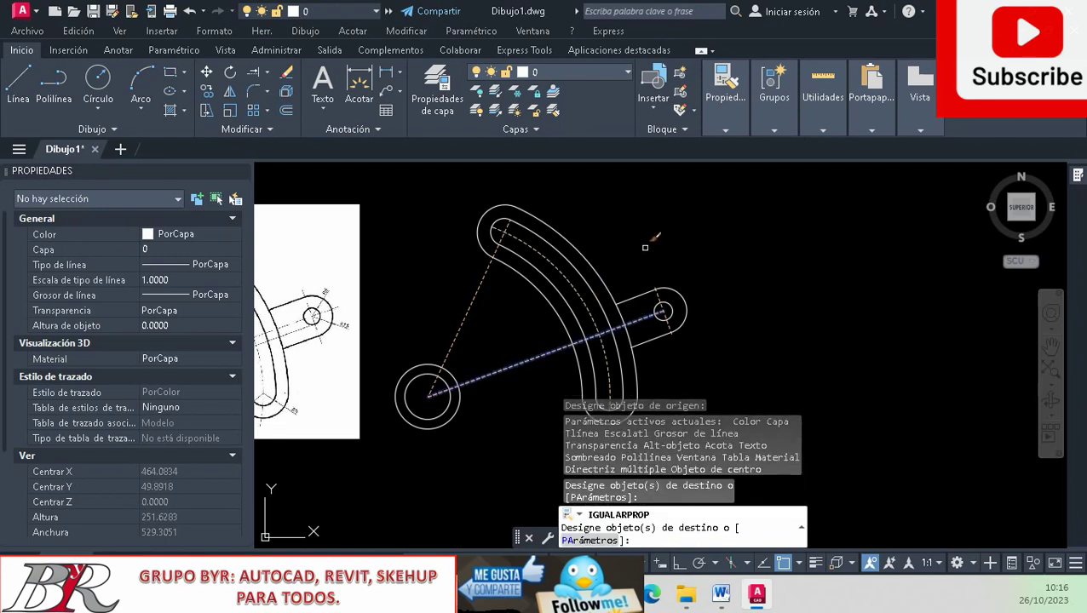
key("Return")
scroll(622, 264, "down", 2)
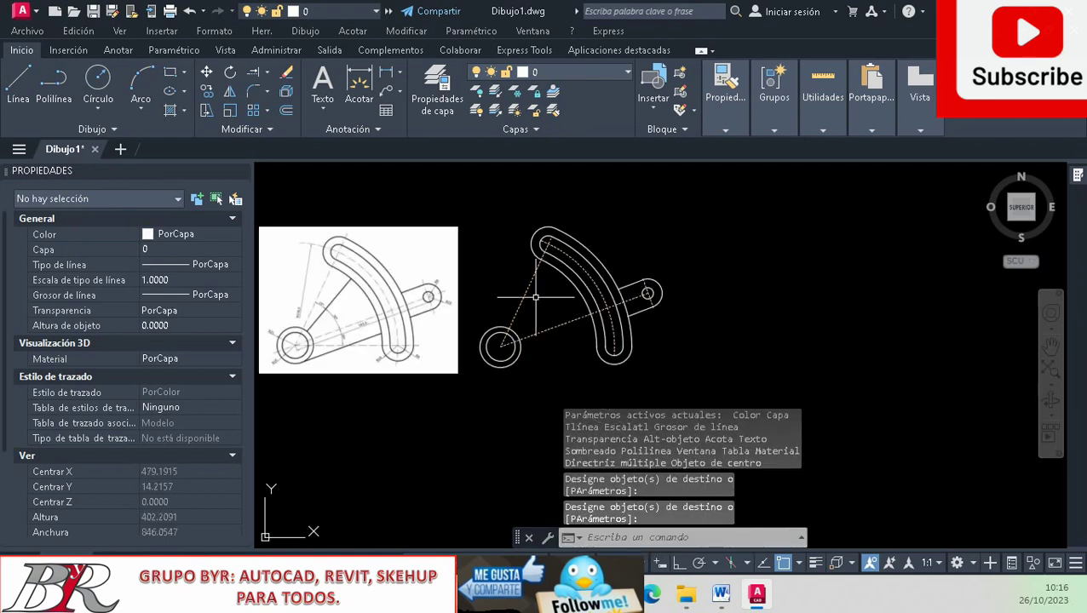
scroll(535, 297, "up", 2)
scroll(535, 297, "down", 1)
scroll(527, 296, "up", 1)
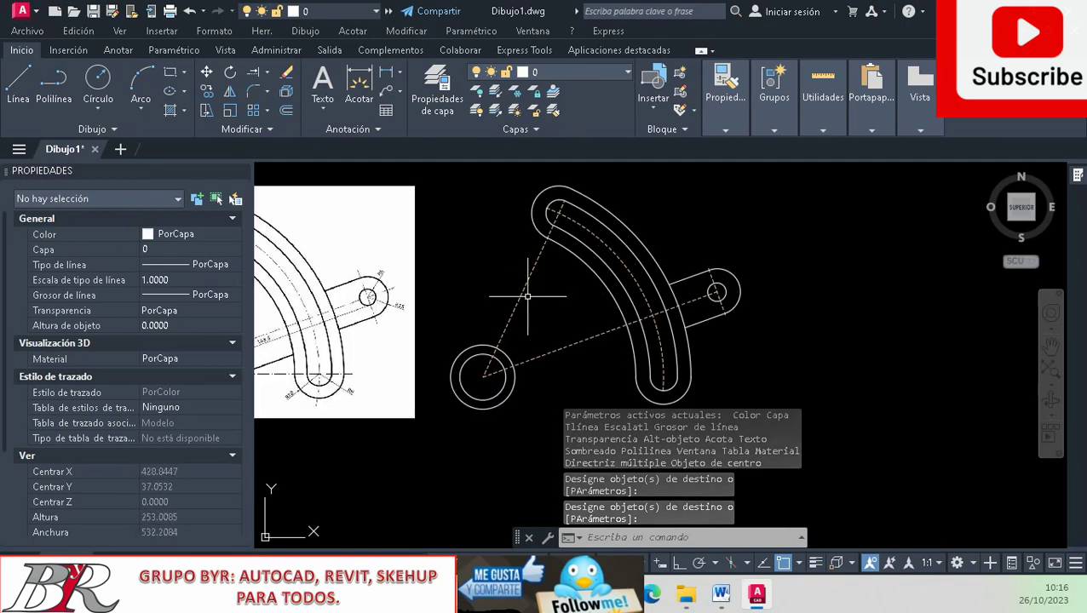